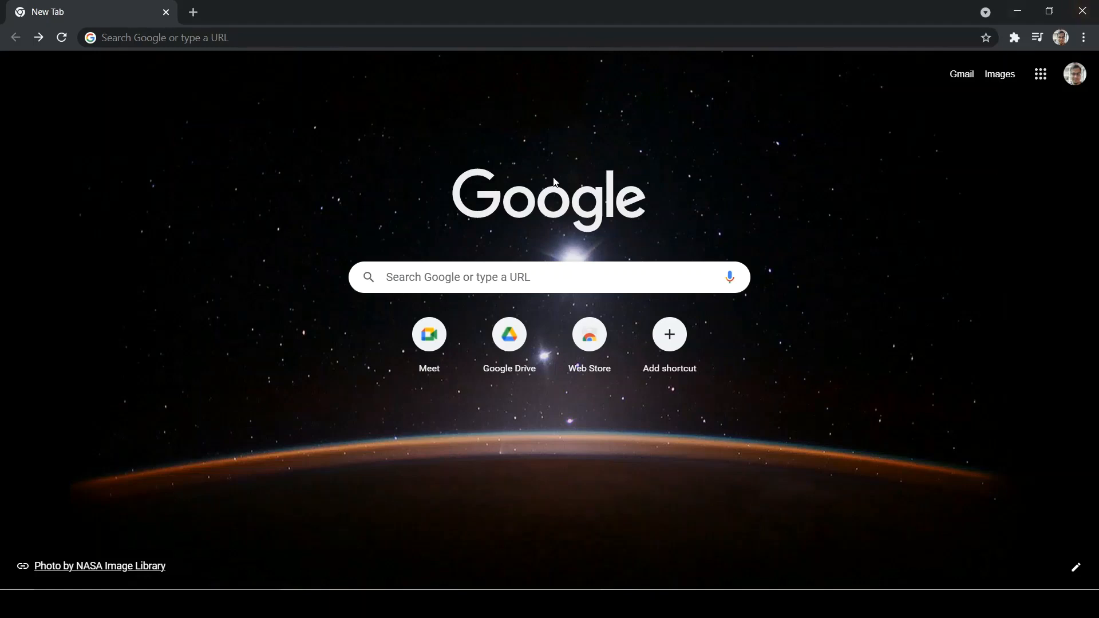
Search the web for google form and open Google Forms for personal use from its official about page
{"action": "left_click", "coordinate": [443, 278]}
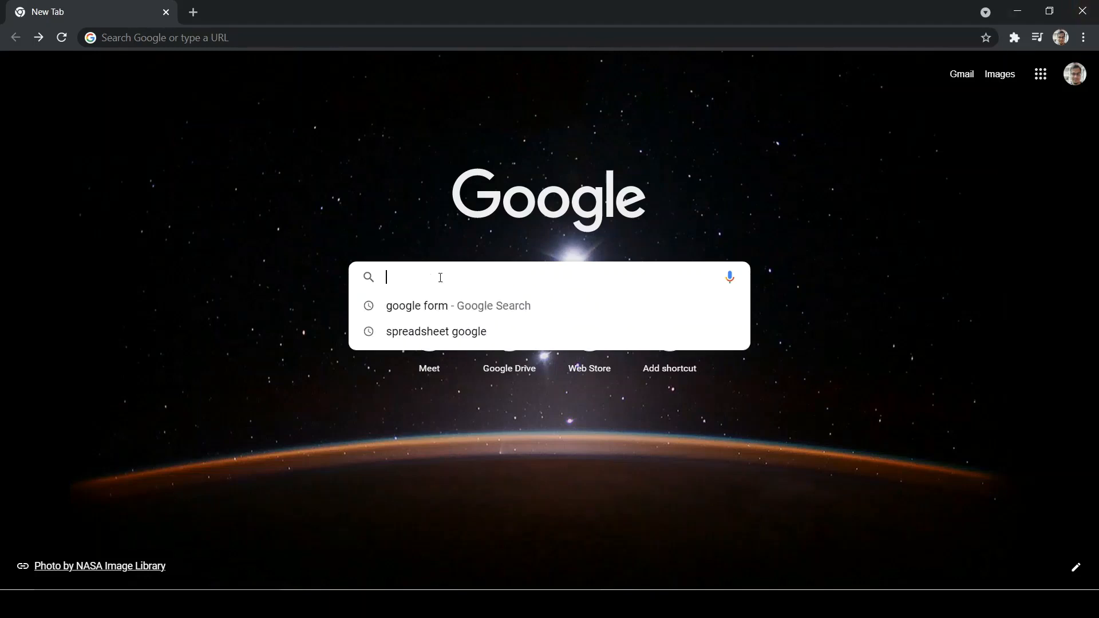
{"action": "left_click", "coordinate": [441, 308]}
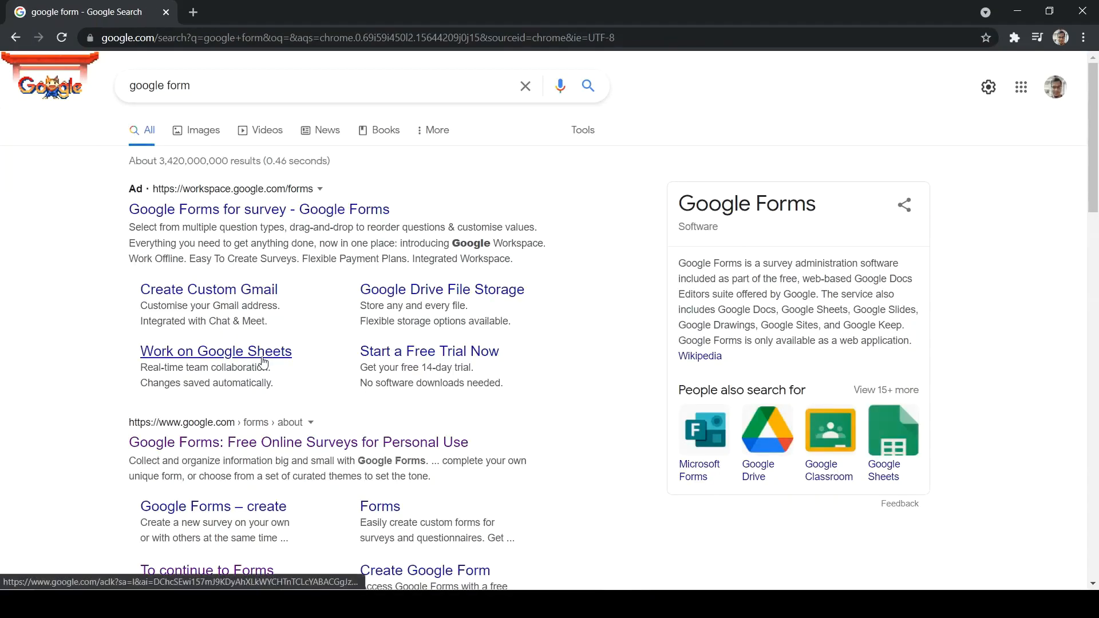
{"action": "scroll", "coordinate": [263, 362], "scroll_direction": "down", "scroll_amount": 3}
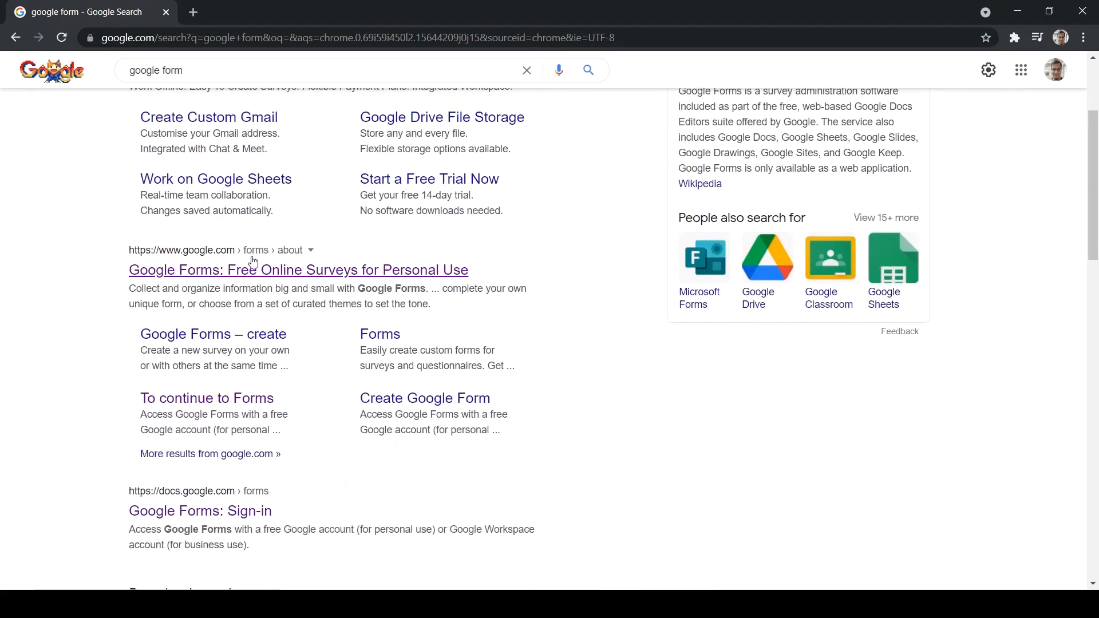
{"action": "left_click", "coordinate": [225, 273]}
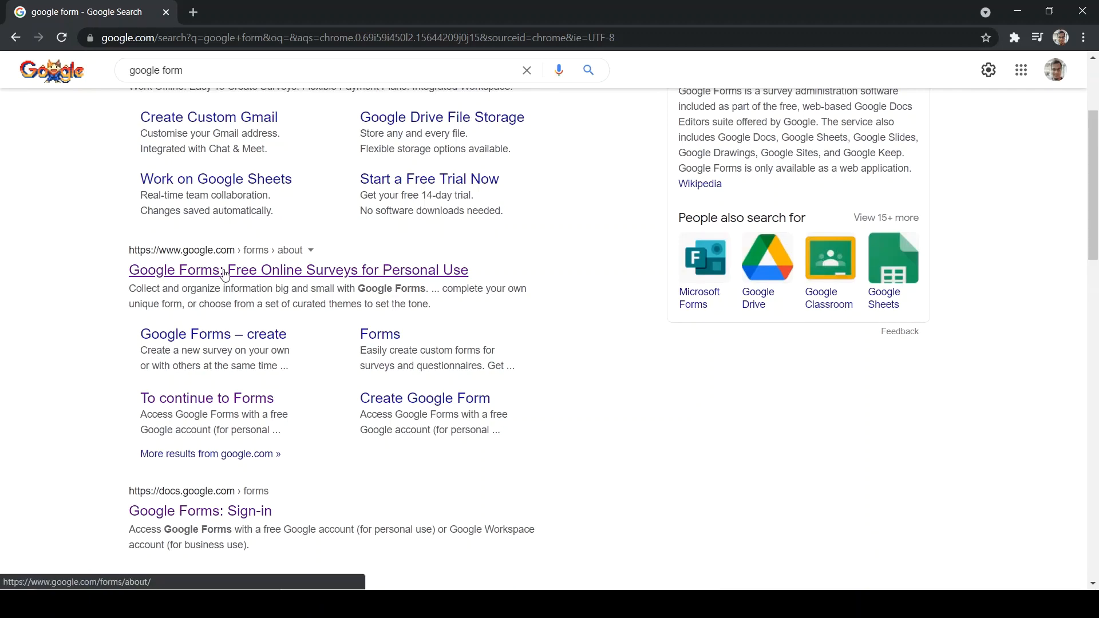
{"action": "left_click", "coordinate": [236, 277]}
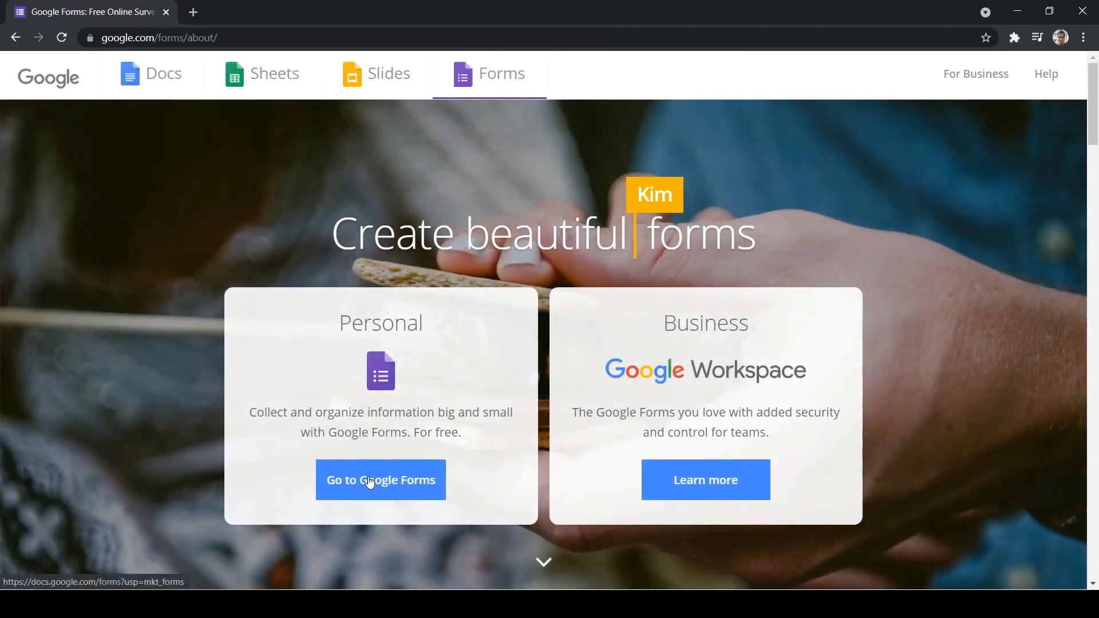
{"action": "left_click", "coordinate": [370, 479]}
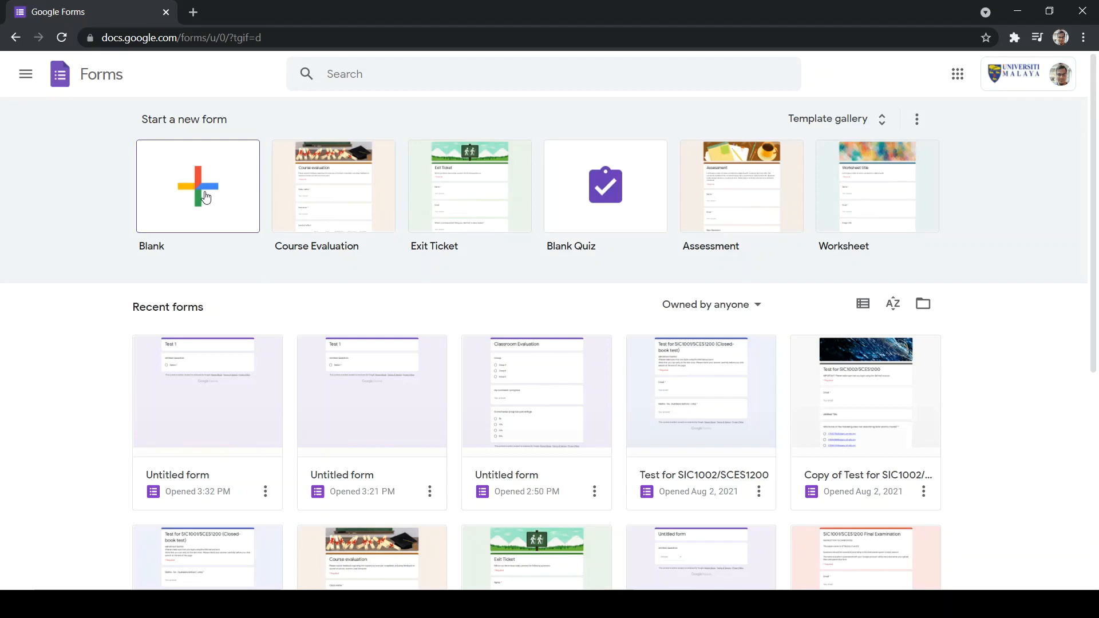
Create a blank form and title it Test 1
{"action": "left_click", "coordinate": [175, 187]}
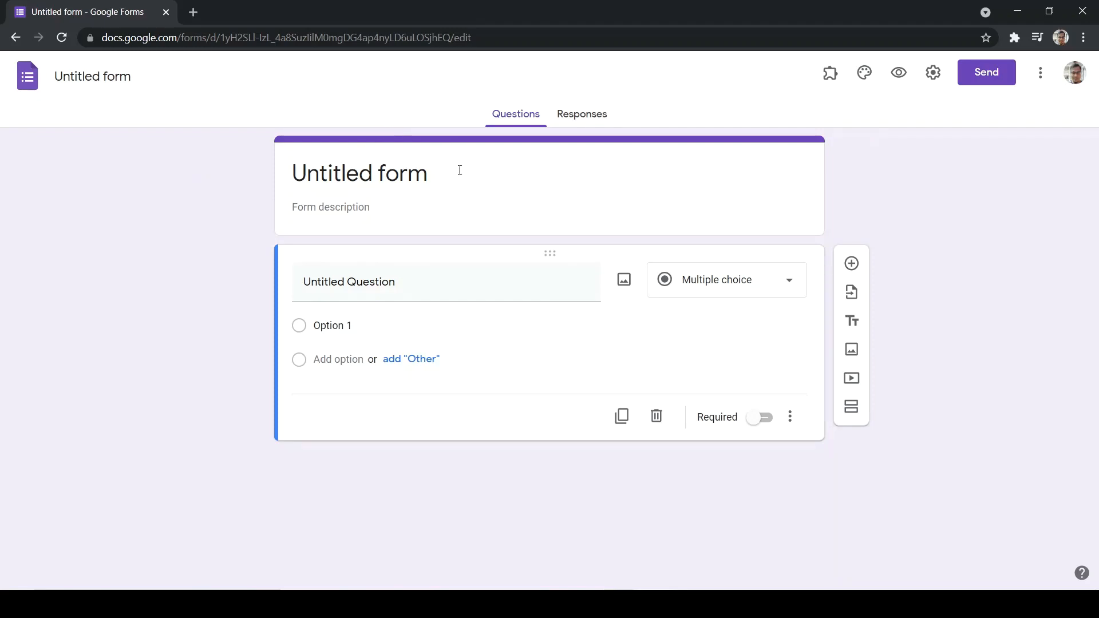
{"action": "left_click", "coordinate": [344, 173]}
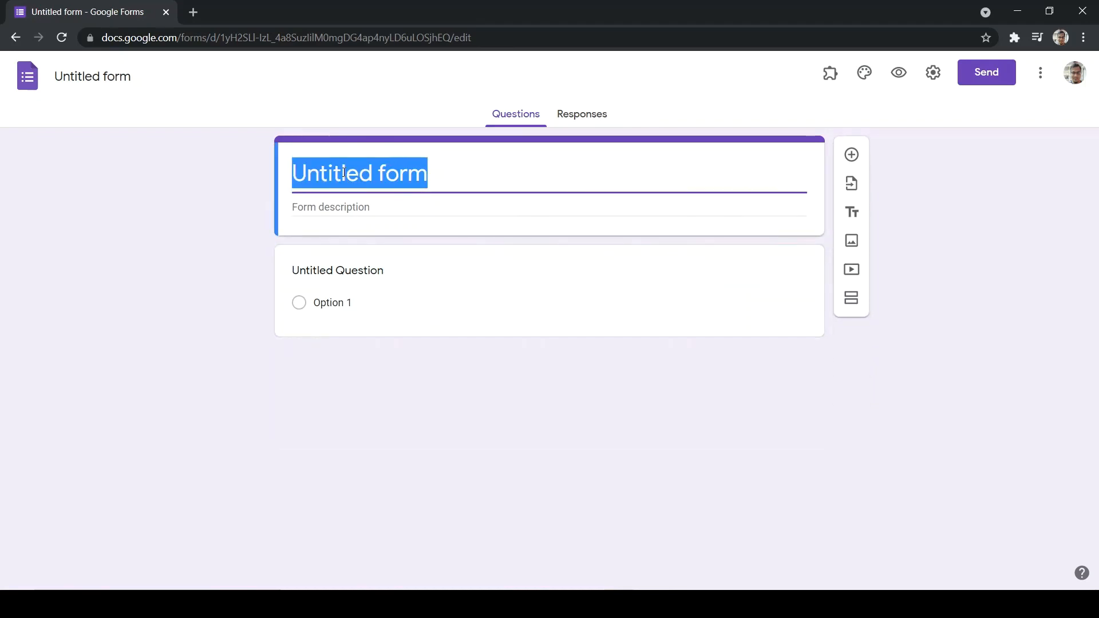
{"action": "type", "text": "Test 1"}
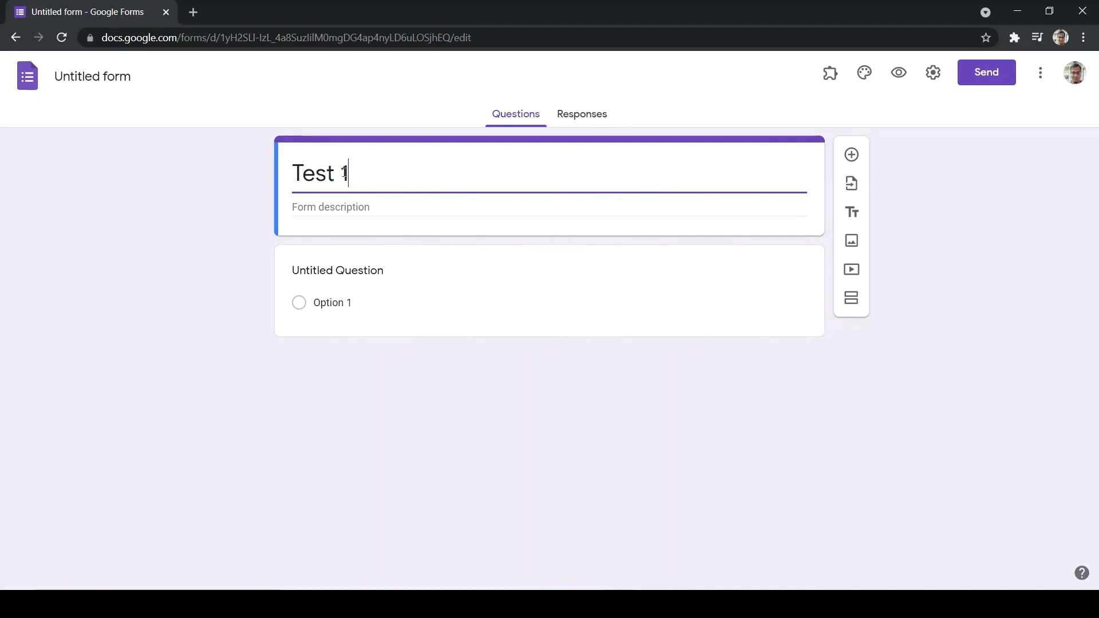
{"action": "left_click", "coordinate": [350, 206]}
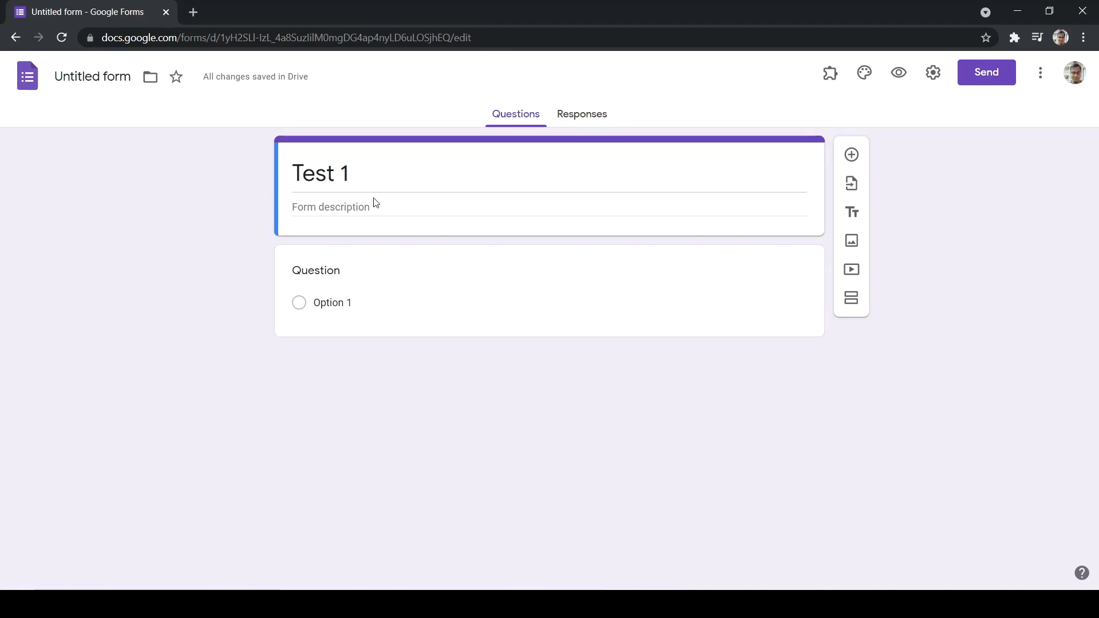
Insert a plain benzene ring picture into the first question using a Google image search for benzene
{"action": "left_click", "coordinate": [339, 276]}
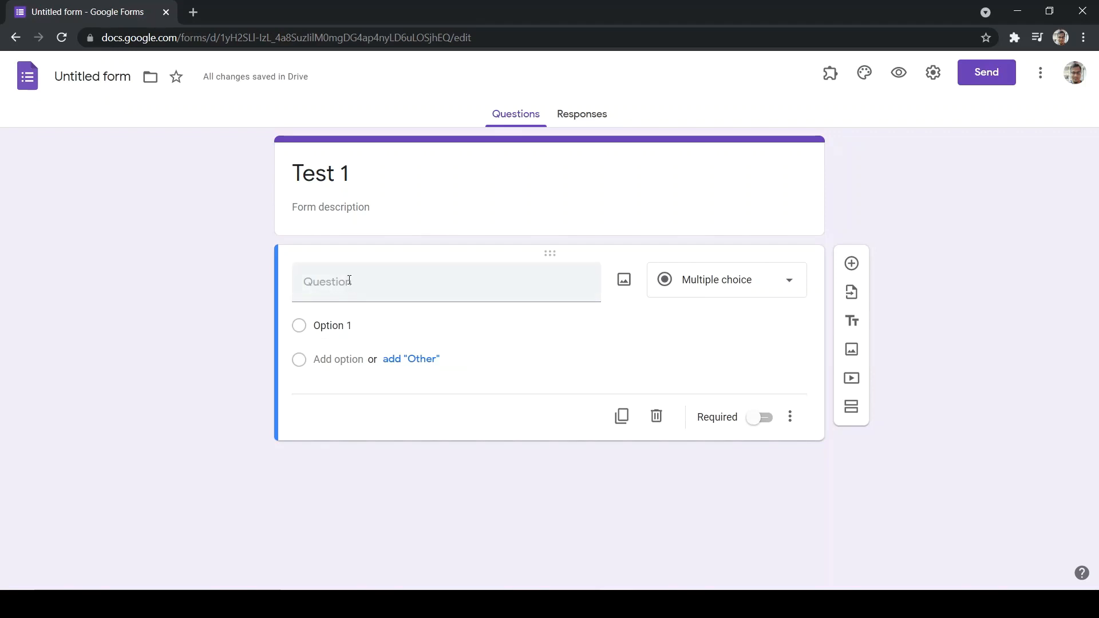
{"action": "left_click", "coordinate": [361, 280]}
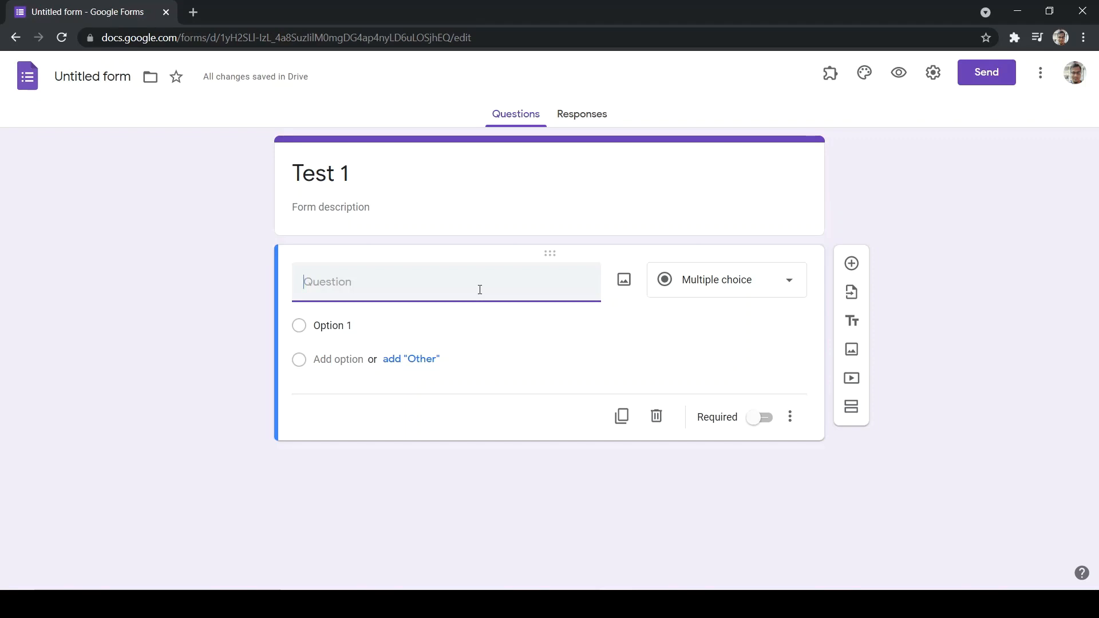
{"action": "left_click", "coordinate": [626, 285]}
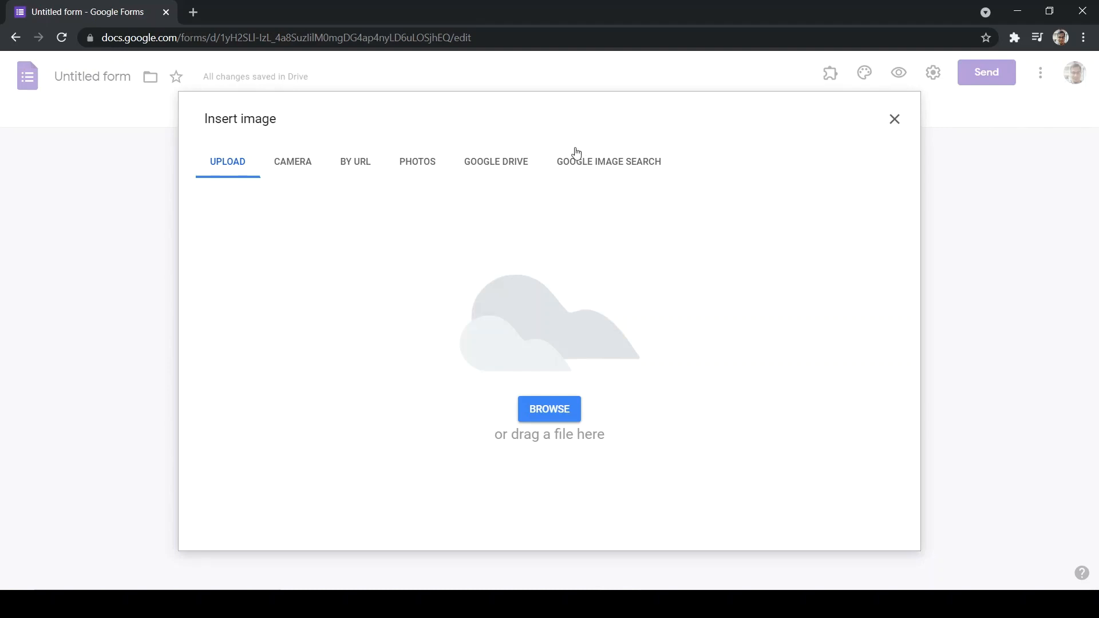
{"action": "left_click", "coordinate": [627, 161]}
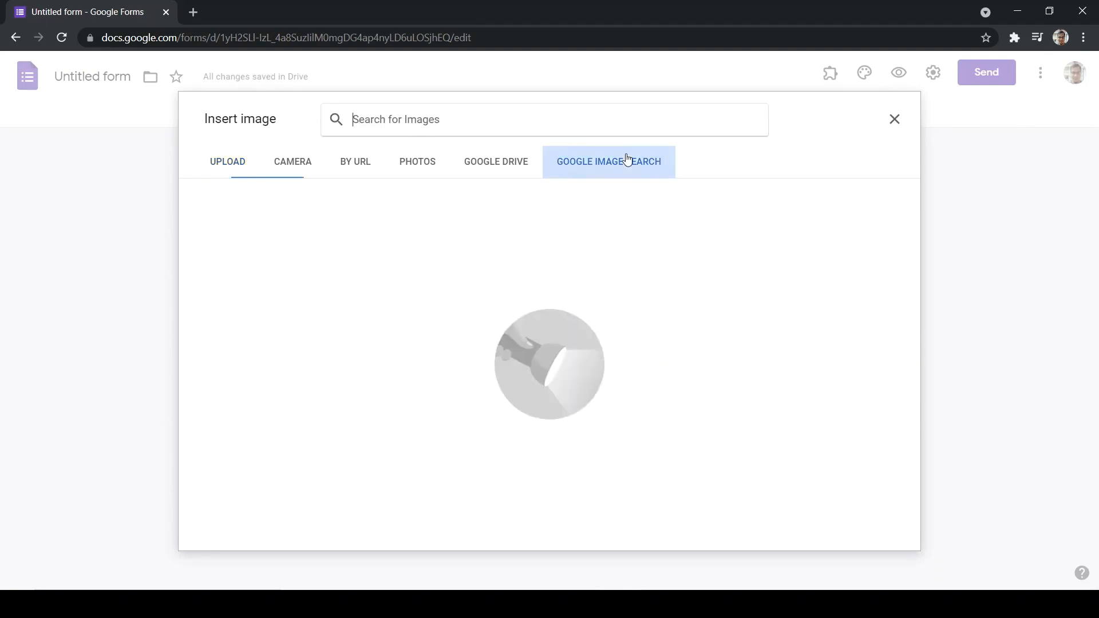
{"action": "left_click", "coordinate": [516, 115]}
{"action": "type", "text": "benzene"}
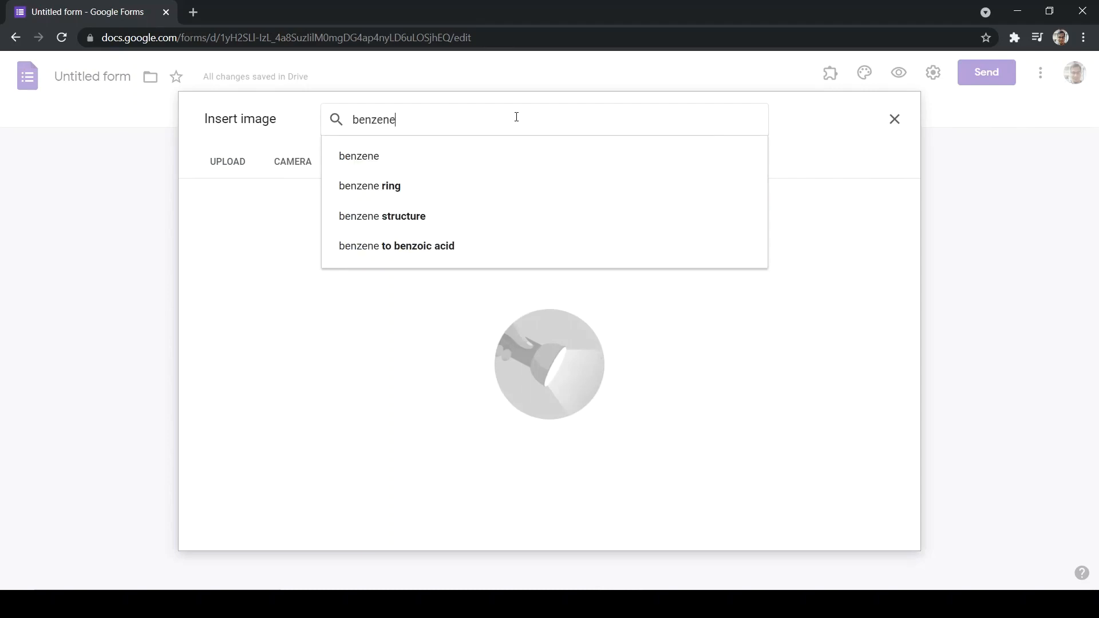
{"action": "left_click", "coordinate": [355, 166]}
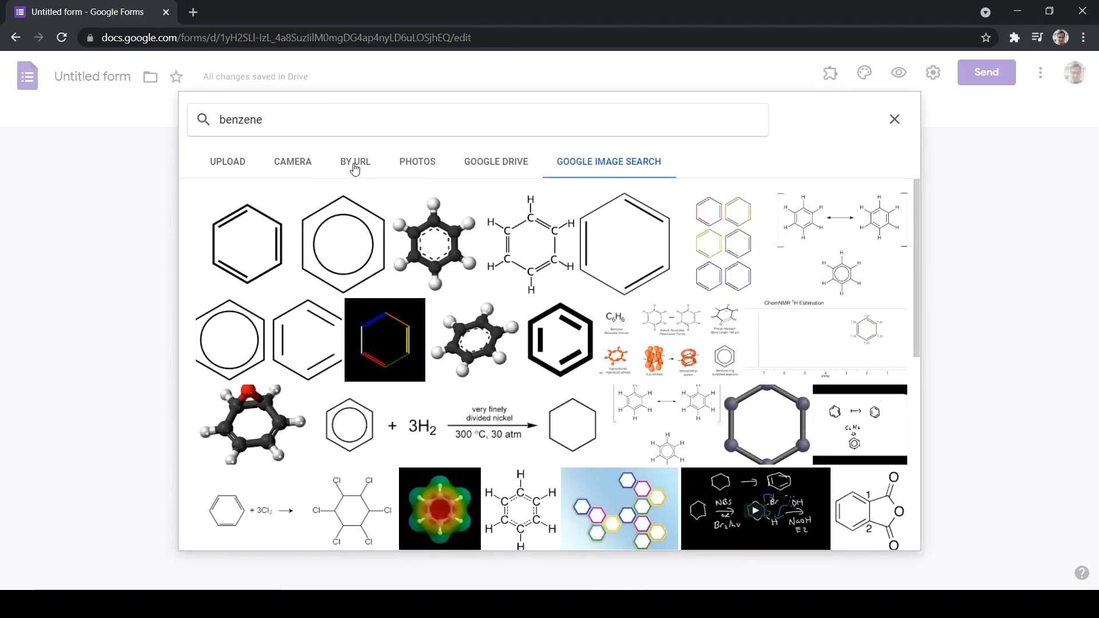
{"action": "left_click", "coordinate": [625, 245]}
{"action": "double_click", "coordinate": [623, 246]}
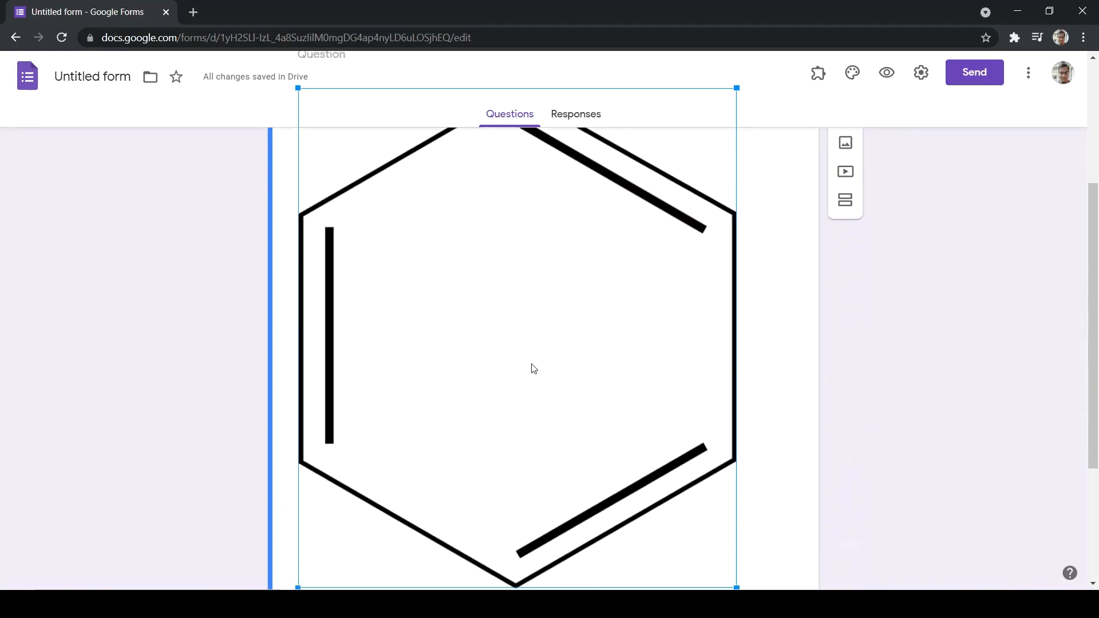
Shrink the question's benzene image proportionally to about a third of its inserted size
{"action": "left_click_drag", "start_coordinate": [735, 586], "coordinate": [510, 323]}
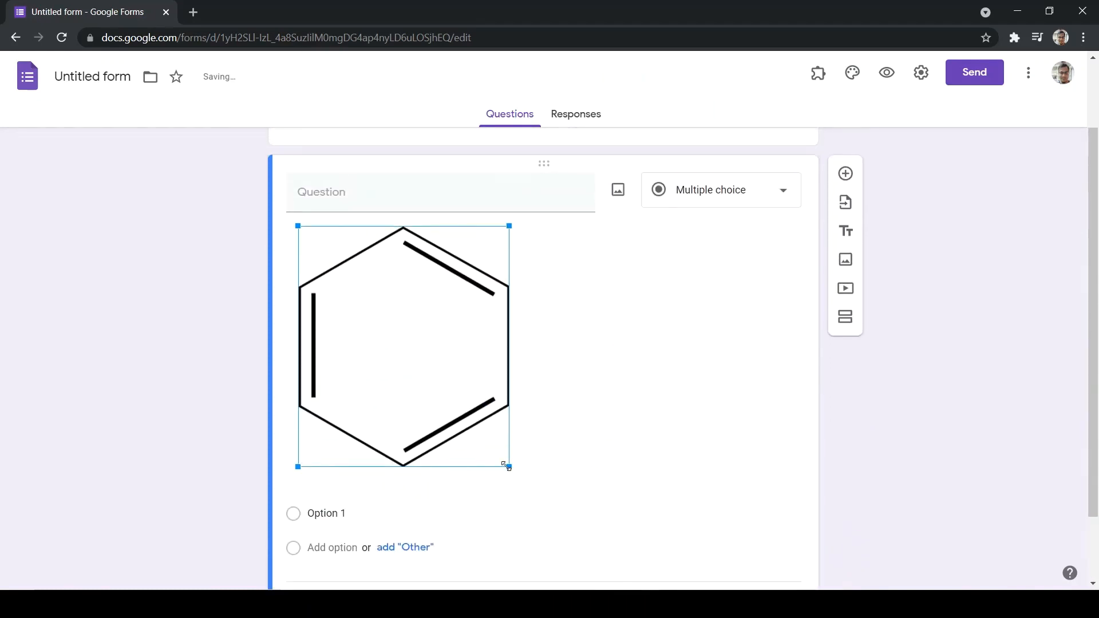
{"action": "left_click_drag", "start_coordinate": [506, 465], "coordinate": [405, 365]}
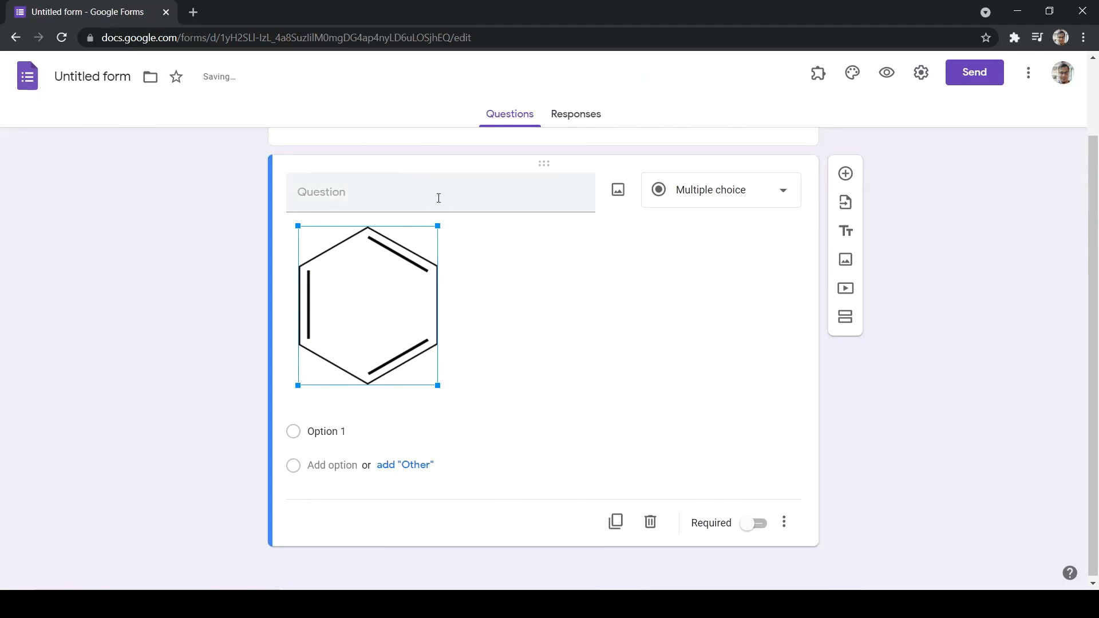
{"action": "left_click", "coordinate": [397, 194]}
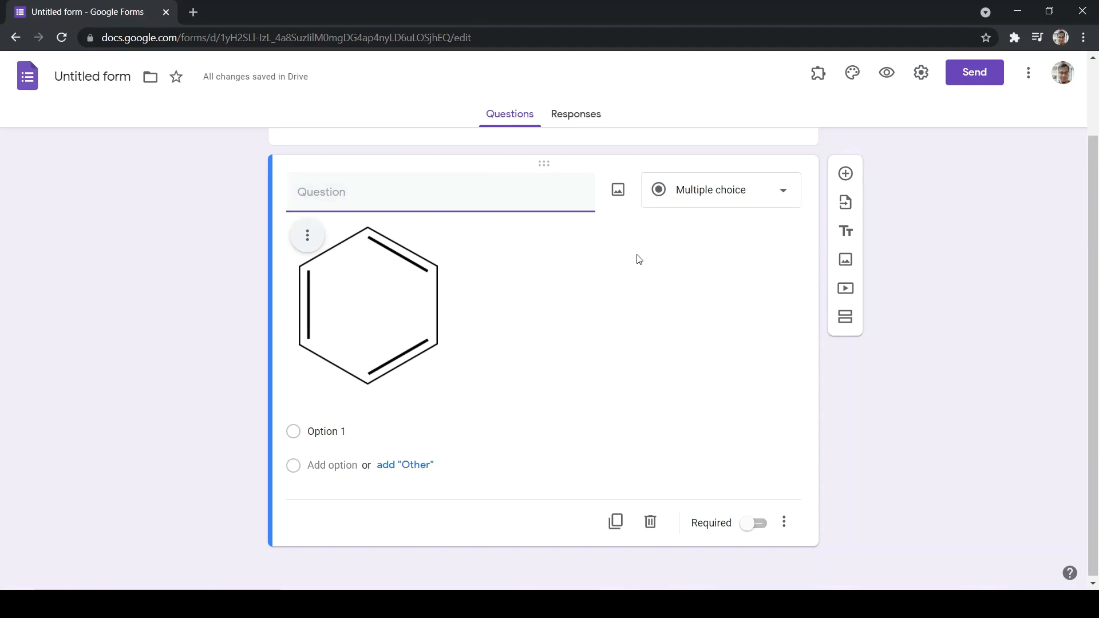
Examine the upload and Google Drive sources for question images and leave without inserting another picture
{"action": "left_click", "coordinate": [619, 189]}
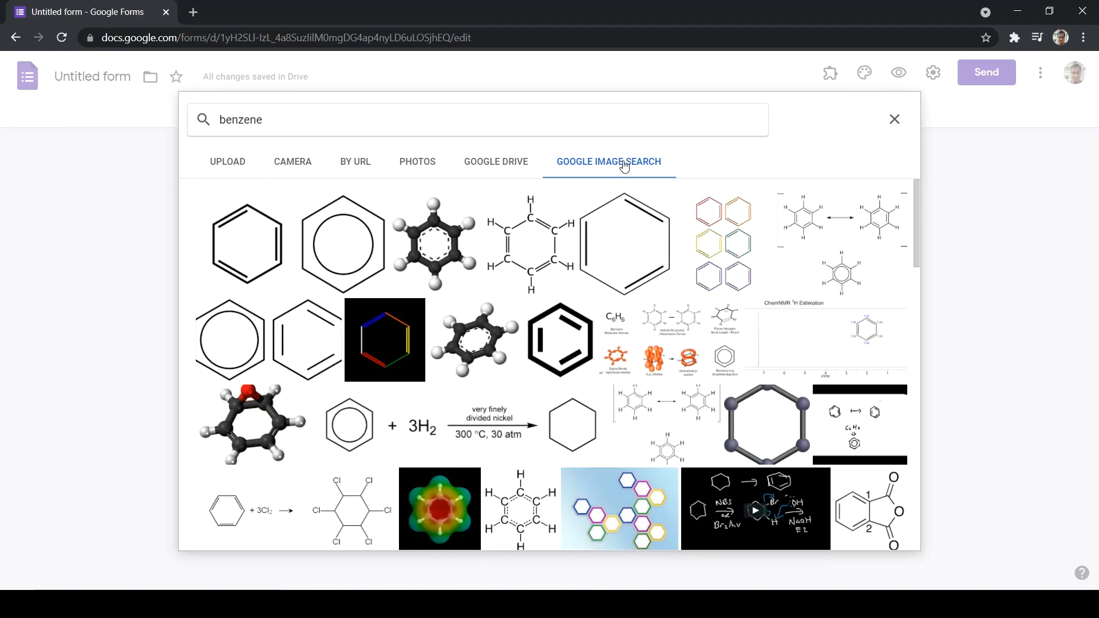
{"action": "left_click", "coordinate": [420, 163]}
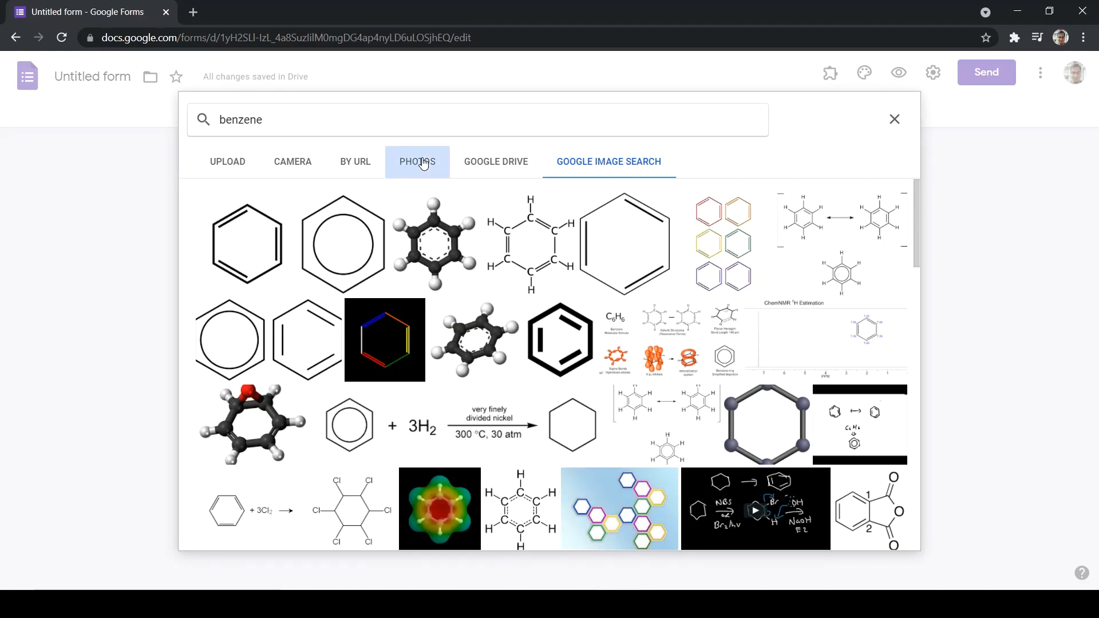
{"action": "left_click", "coordinate": [224, 166]}
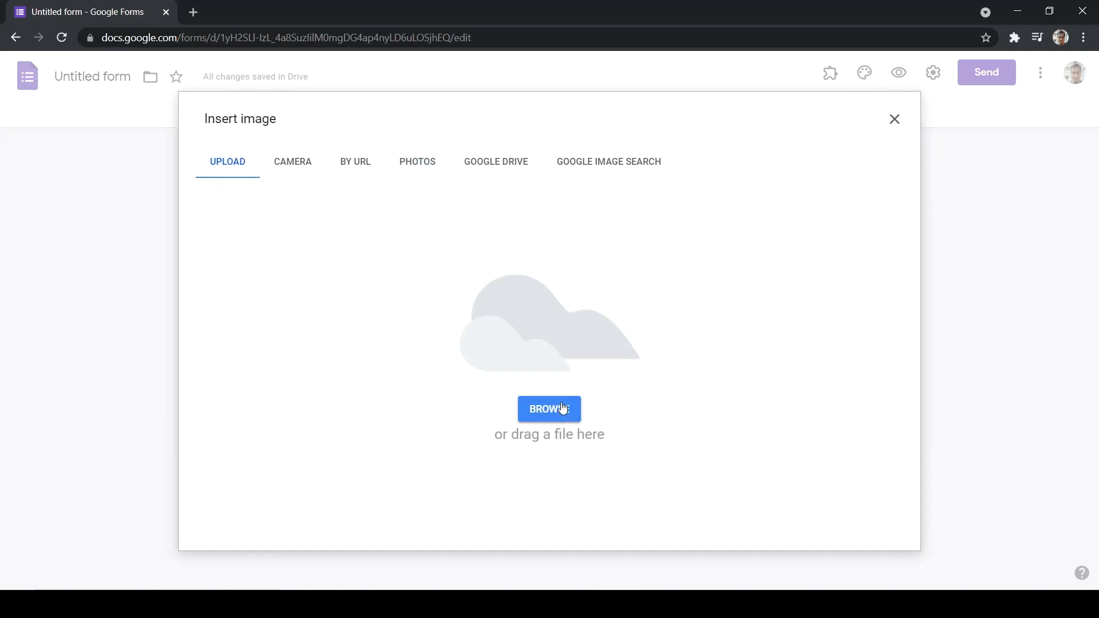
{"action": "left_click", "coordinate": [484, 156]}
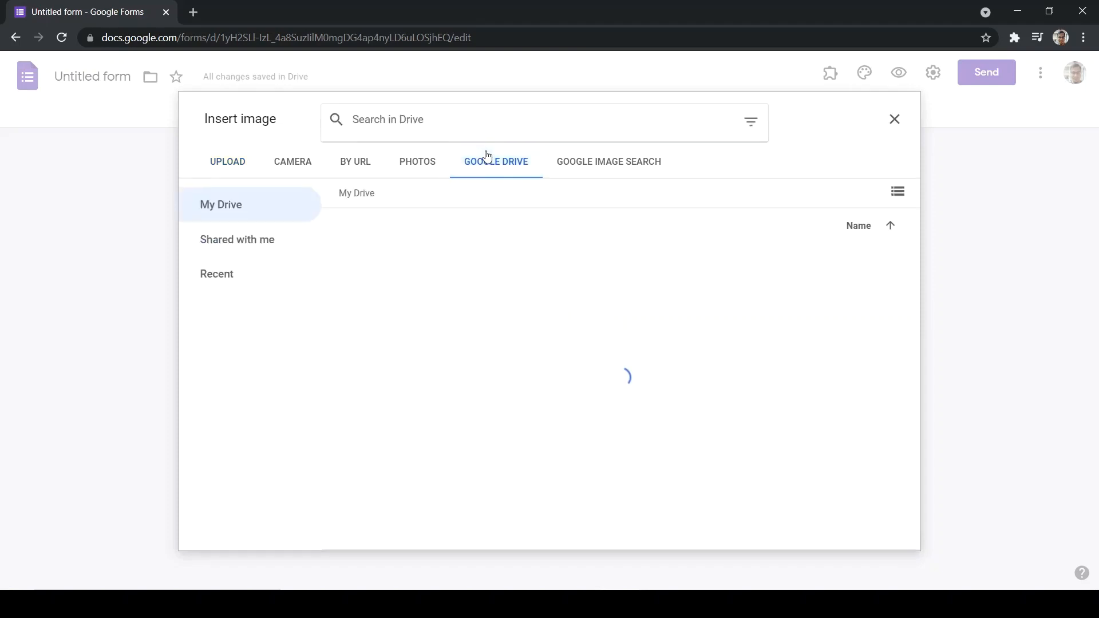
{"action": "left_click", "coordinate": [895, 119]}
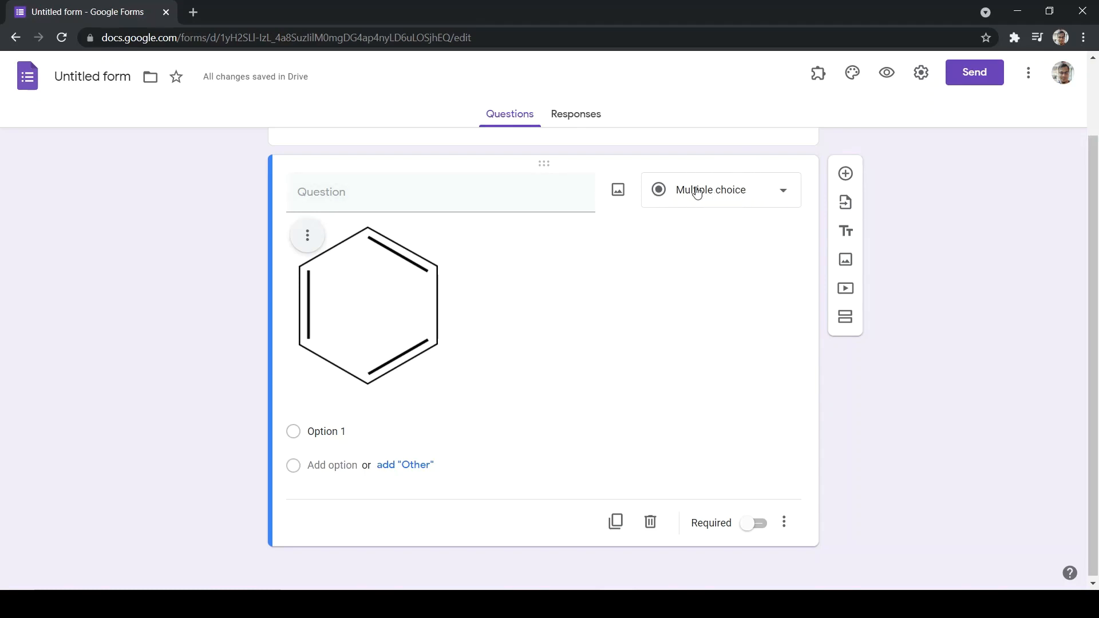
Try the Short answer and Paragraph types on the benzene question and return it to Multiple choice
{"action": "left_click", "coordinate": [785, 194]}
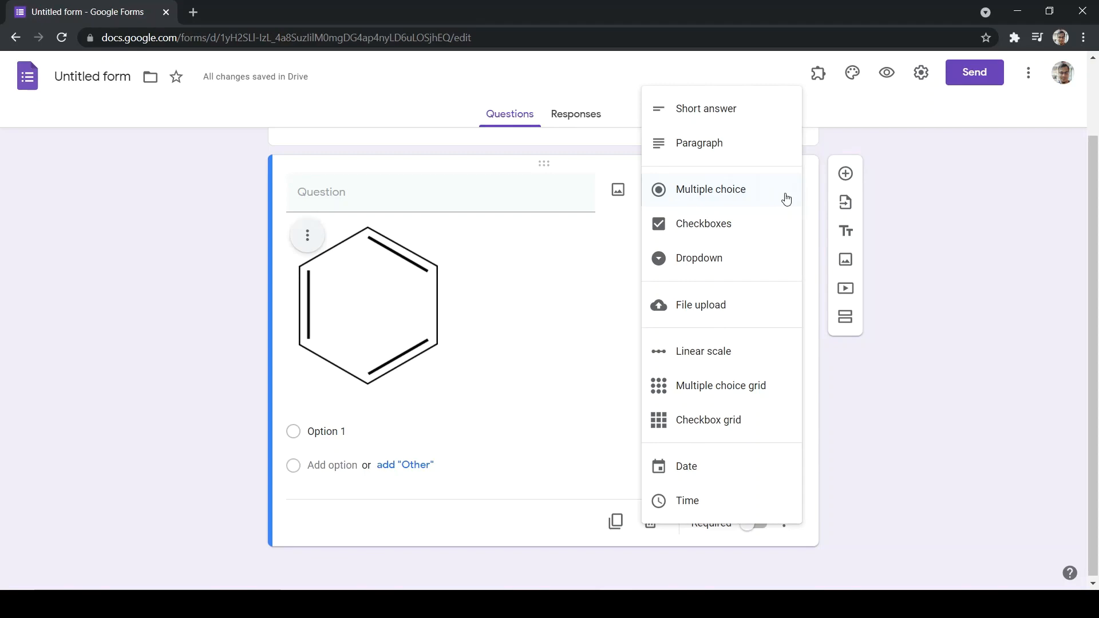
{"action": "left_click", "coordinate": [759, 116]}
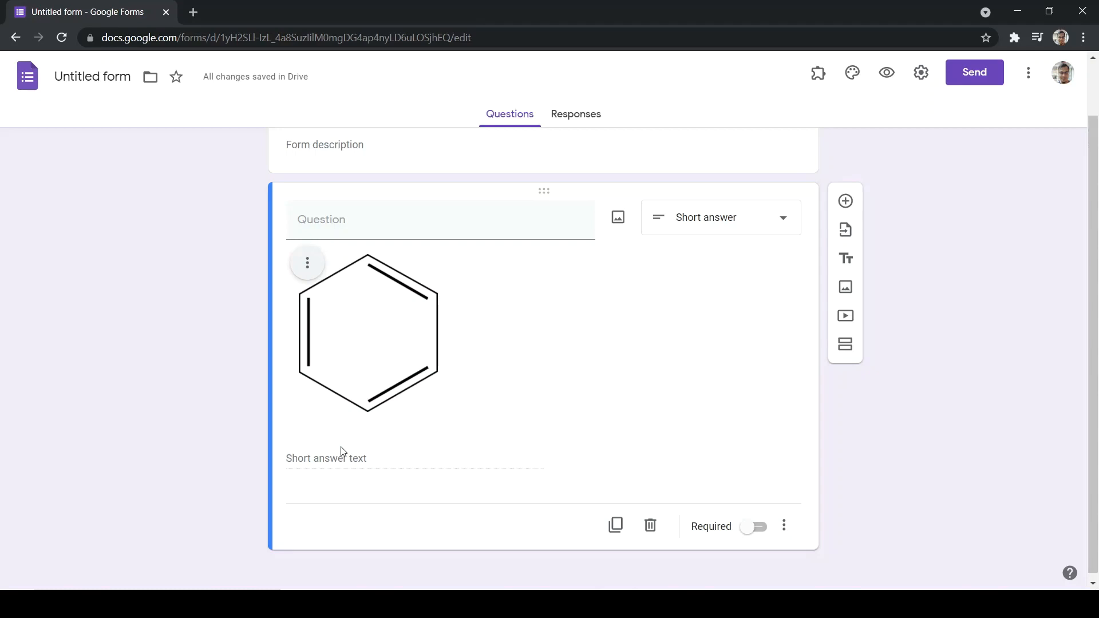
{"action": "left_click", "coordinate": [714, 225]}
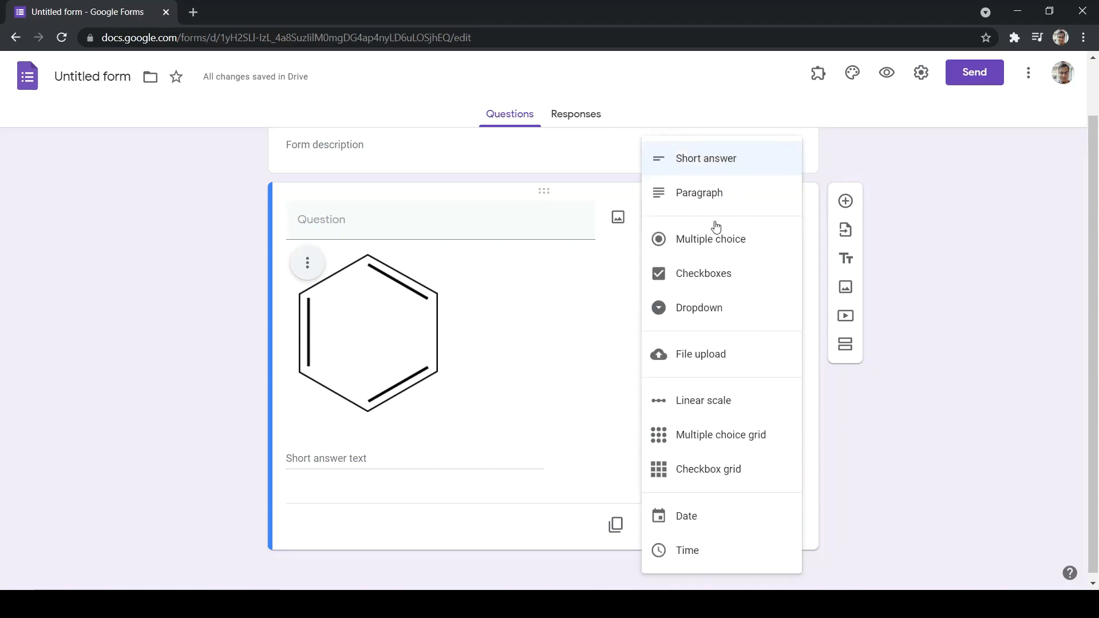
{"action": "left_click", "coordinate": [767, 198]}
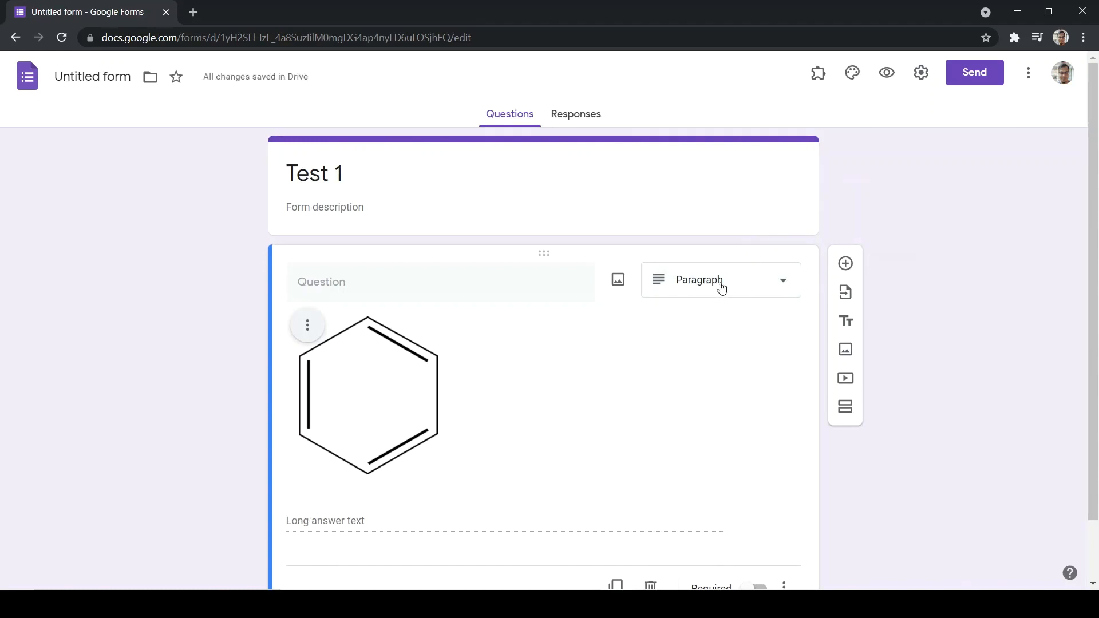
{"action": "scroll", "coordinate": [539, 397], "scroll_direction": "down", "scroll_amount": 2}
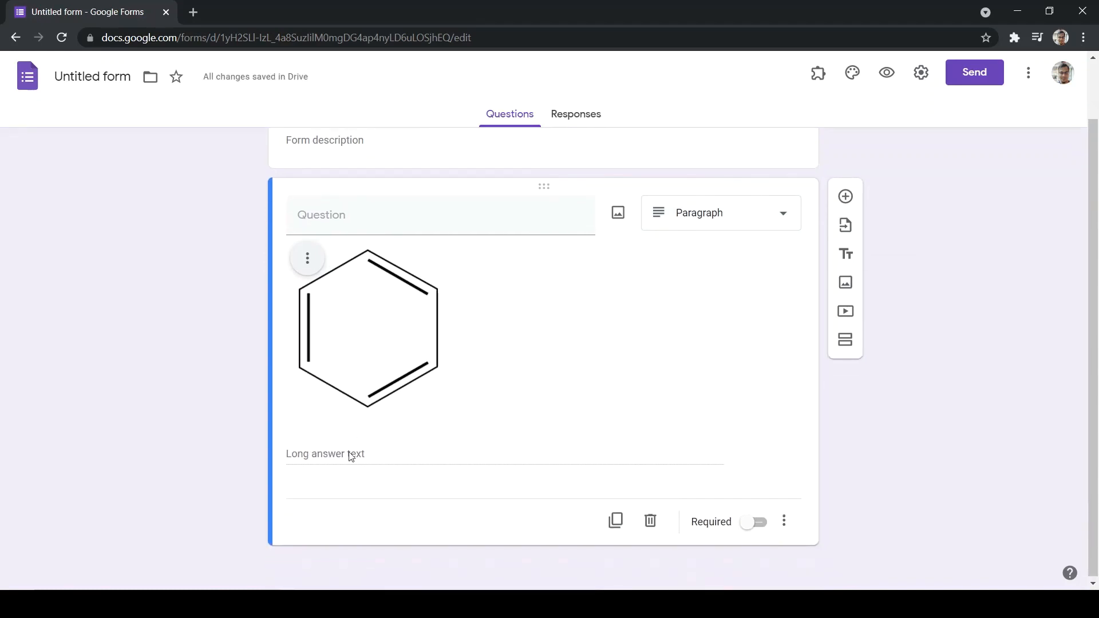
{"action": "left_click", "coordinate": [719, 221]}
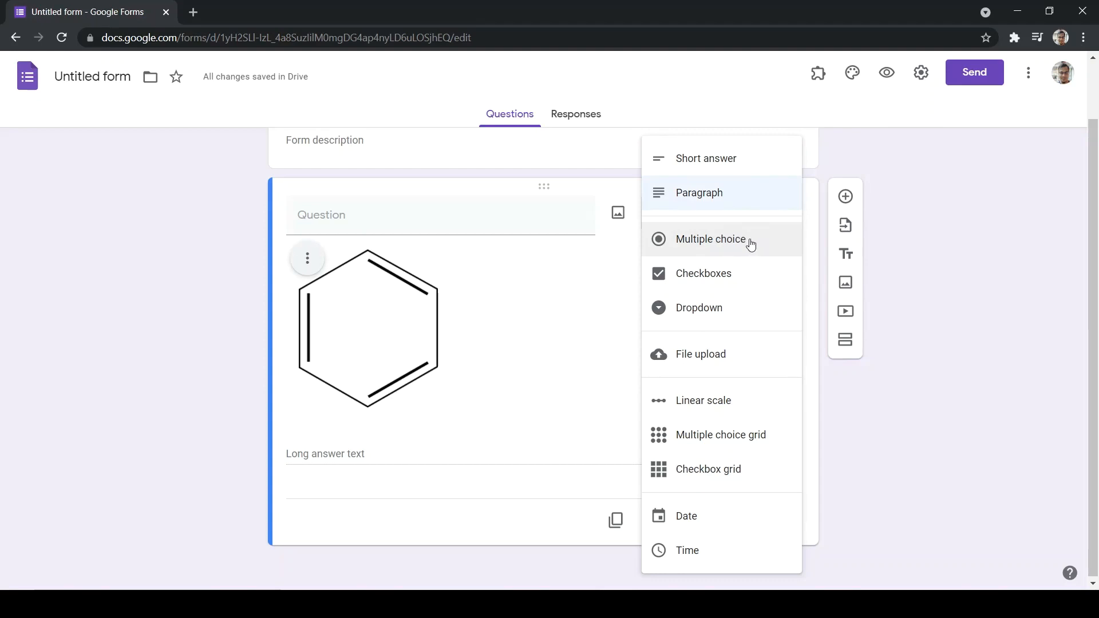
{"action": "left_click", "coordinate": [720, 245]}
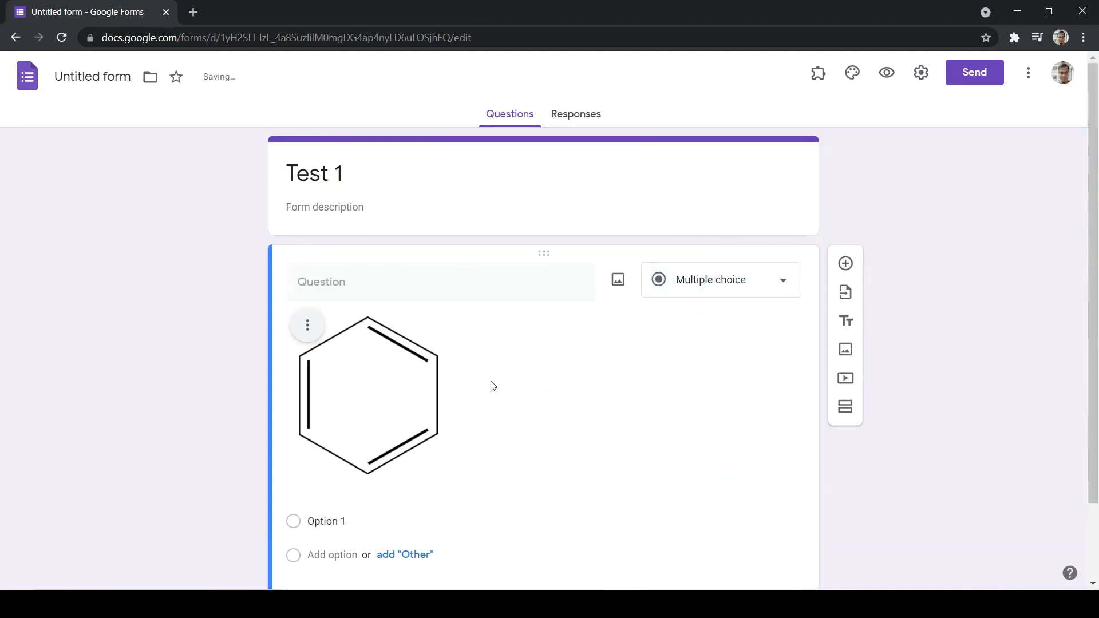
Fill in the benzene question's multiple-choice answers with four options: a, b, c and d
{"action": "left_click", "coordinate": [445, 441]}
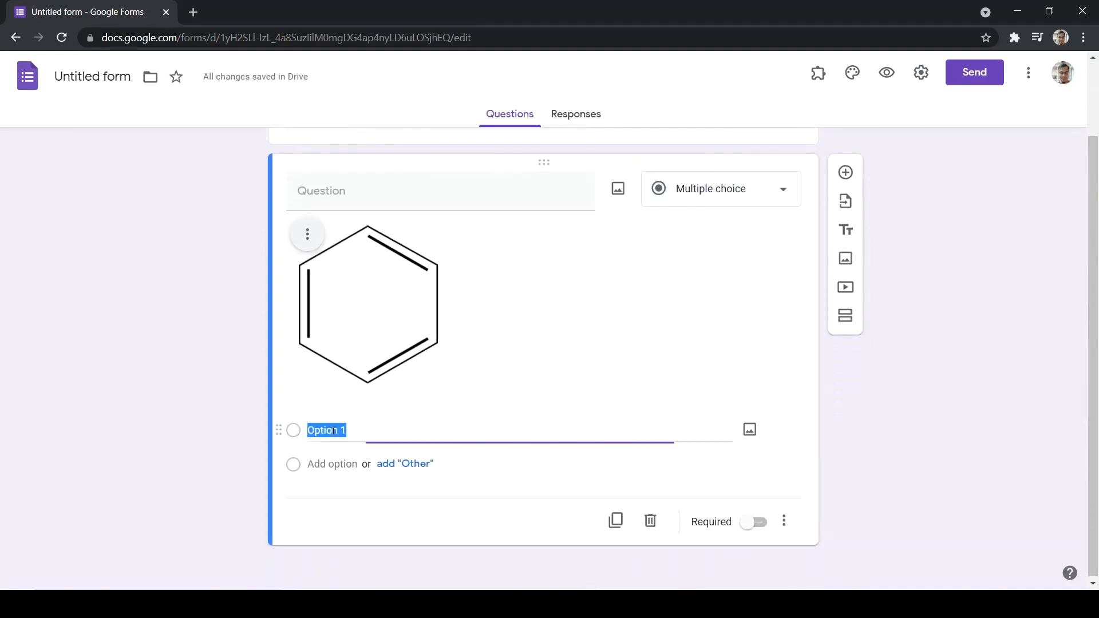
{"action": "type", "text": "a"}
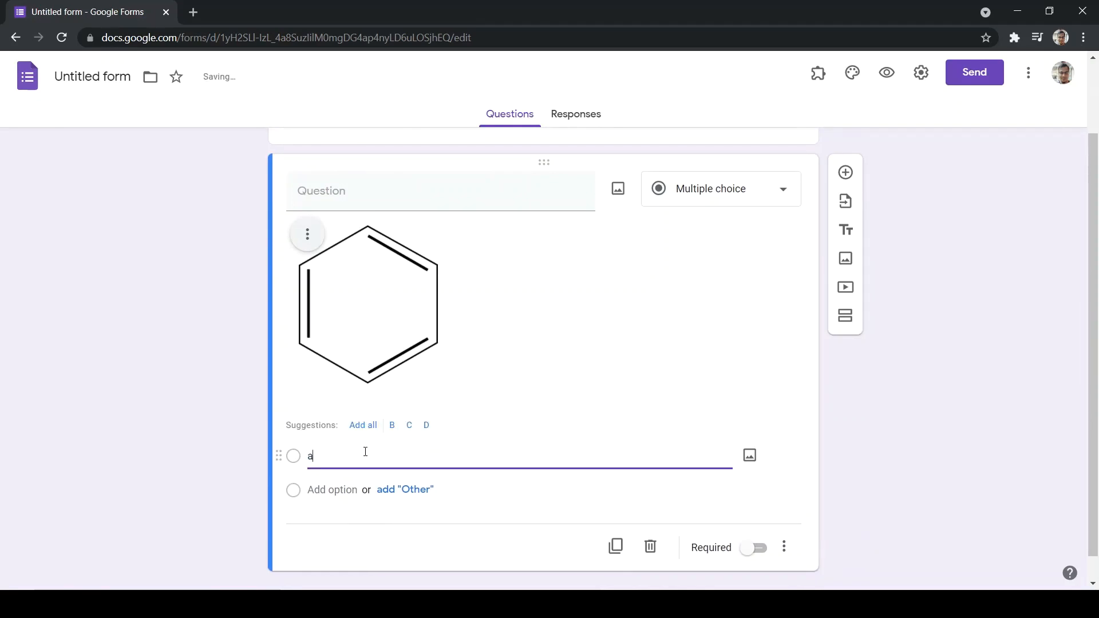
{"action": "key", "text": "Return"}
{"action": "type", "text": "b"}
{"action": "key", "text": "Return"}
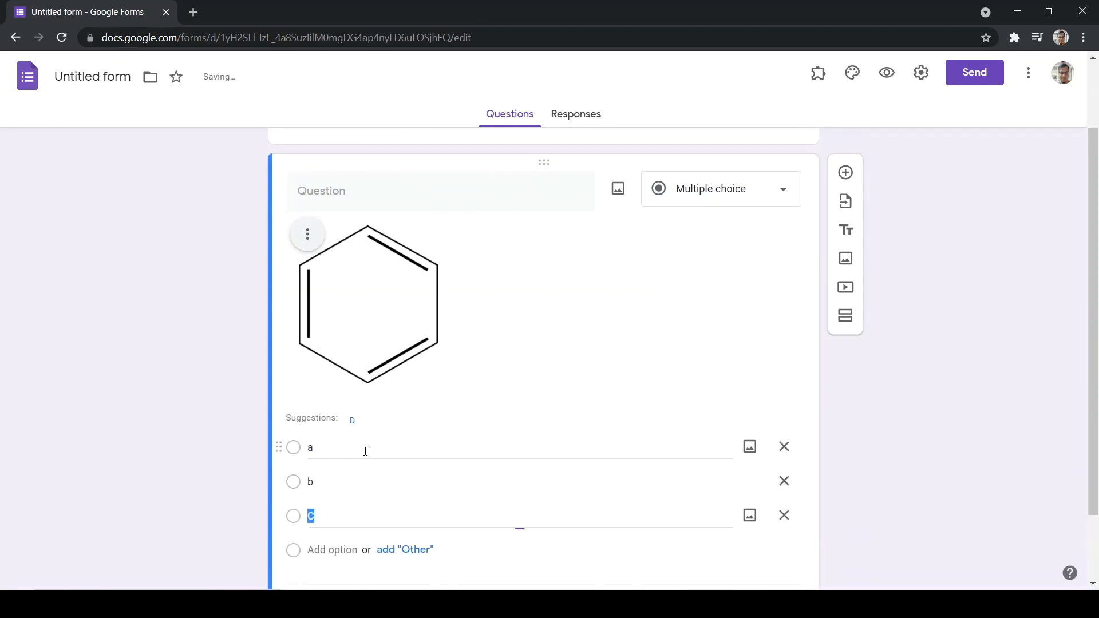
{"action": "type", "text": "c"}
{"action": "key", "text": "Return"}
{"action": "type", "text": "d"}
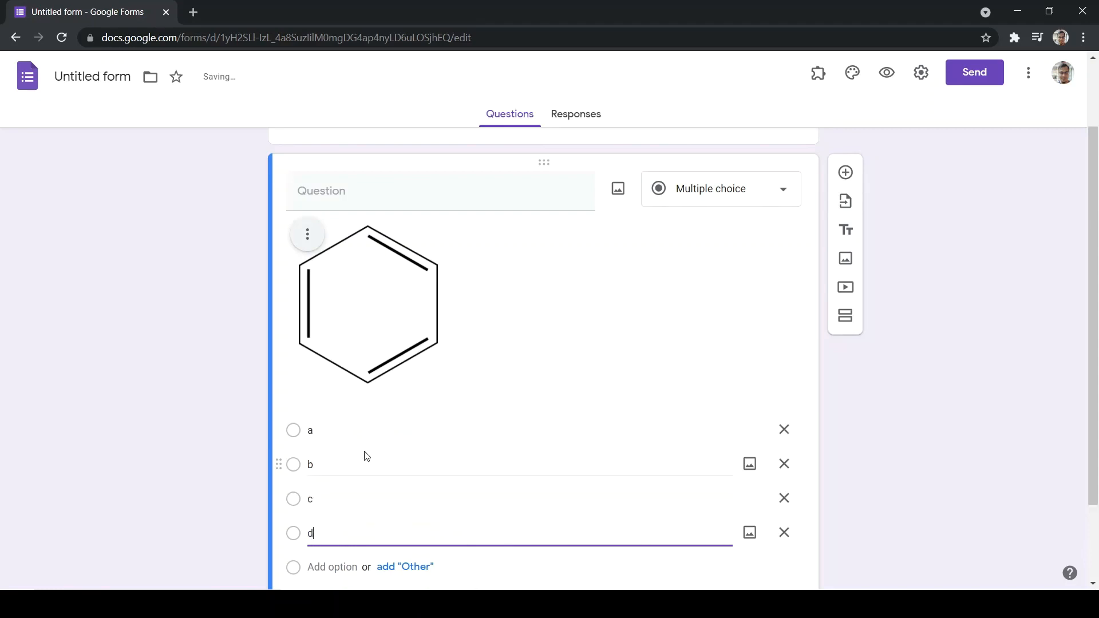
{"action": "left_click", "coordinate": [865, 407]}
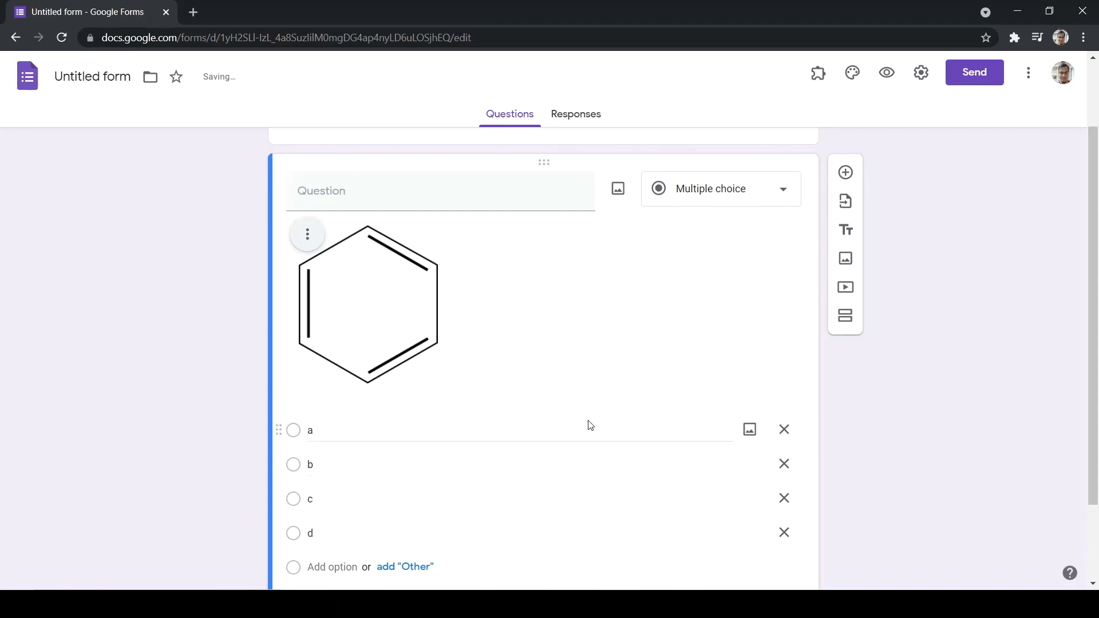
{"action": "scroll", "coordinate": [425, 498], "scroll_direction": "down", "scroll_amount": 1}
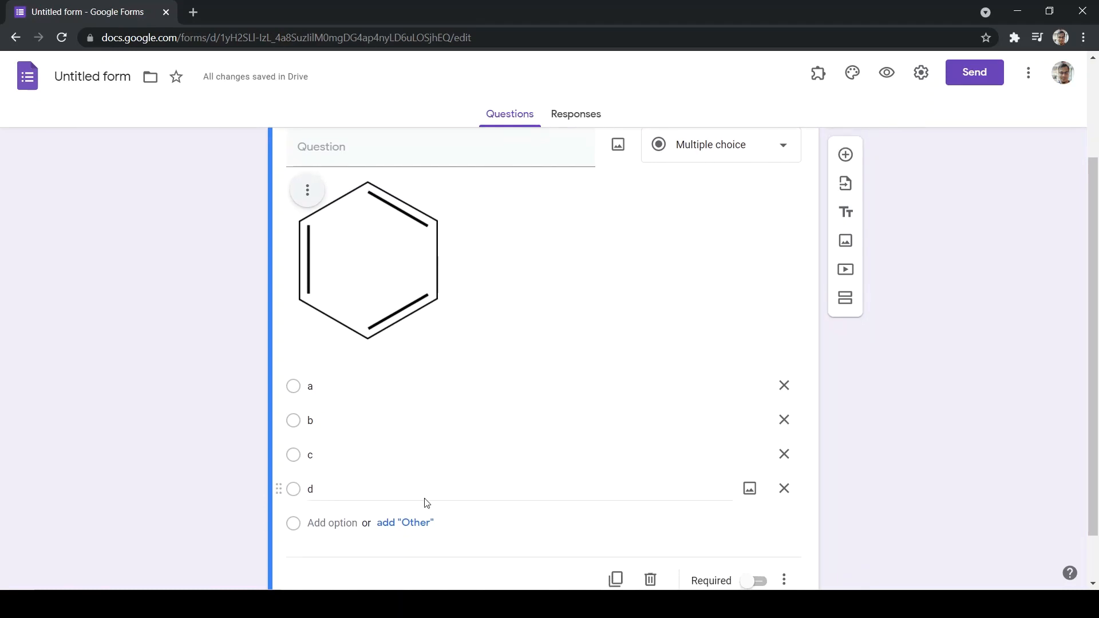
Try the Checkboxes and Dropdown types on the benzene question with its four answer options
{"action": "scroll", "coordinate": [634, 341], "scroll_direction": "up", "scroll_amount": 1}
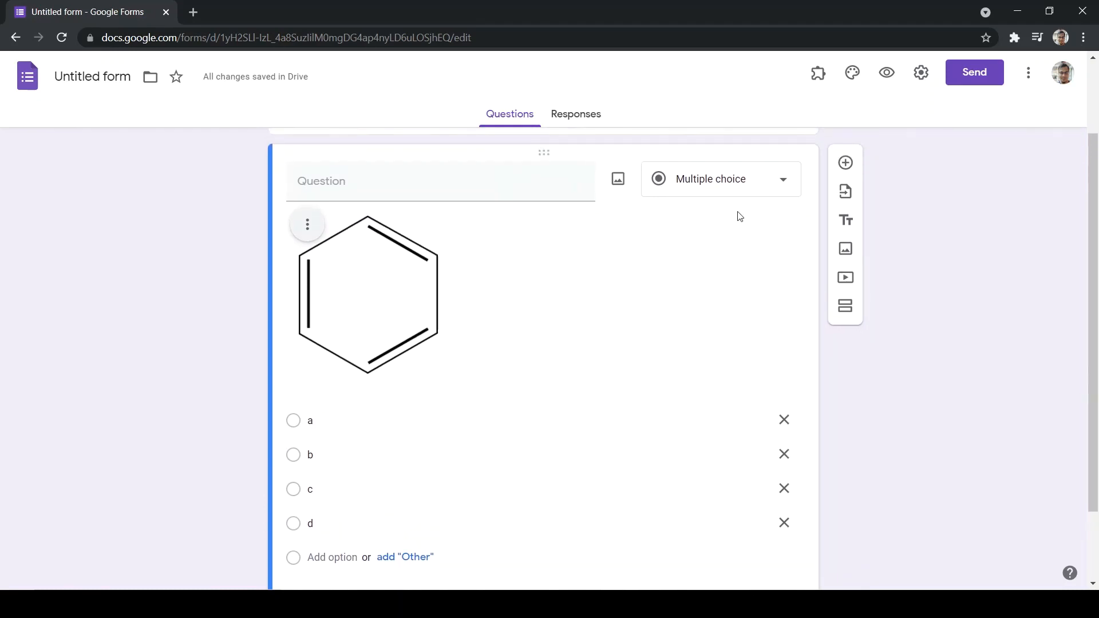
{"action": "left_click", "coordinate": [719, 184]}
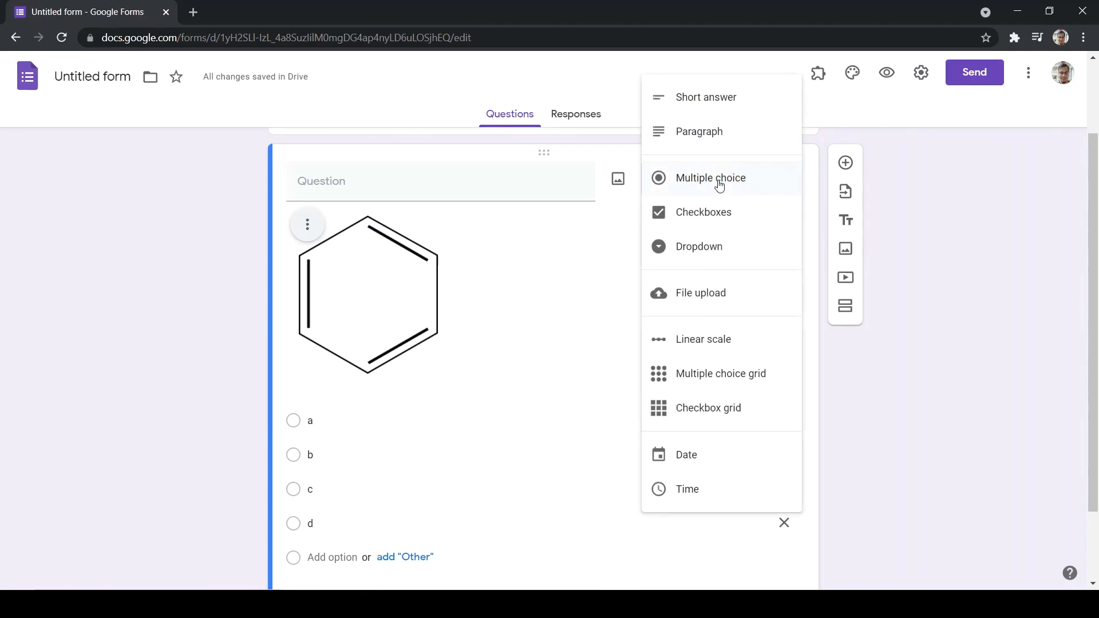
{"action": "left_click", "coordinate": [738, 213]}
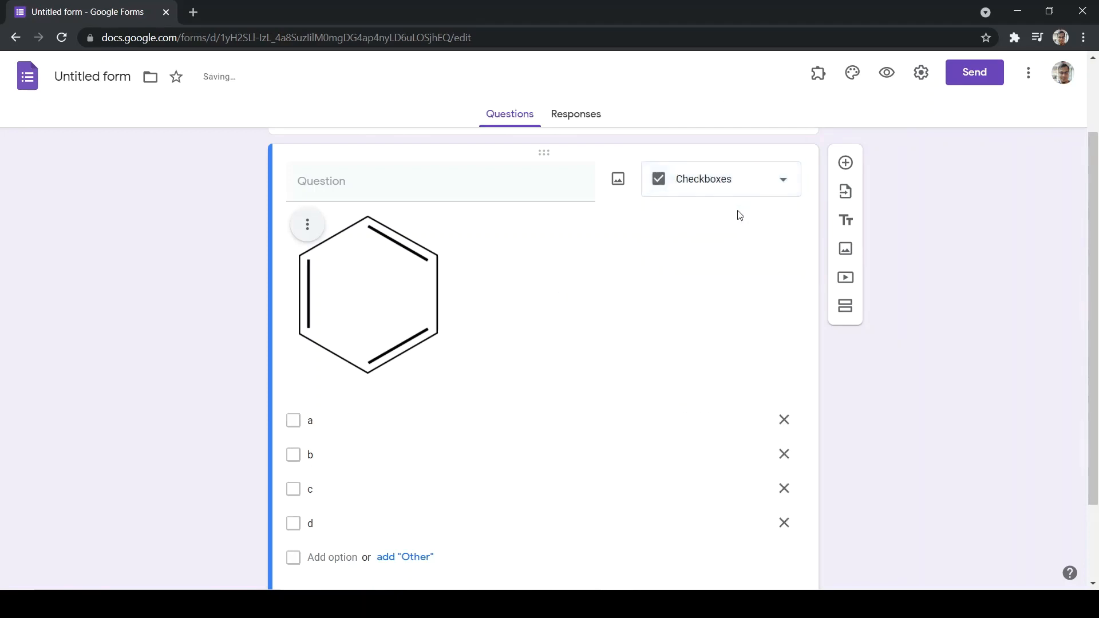
{"action": "scroll", "coordinate": [535, 378], "scroll_direction": "down", "scroll_amount": 1}
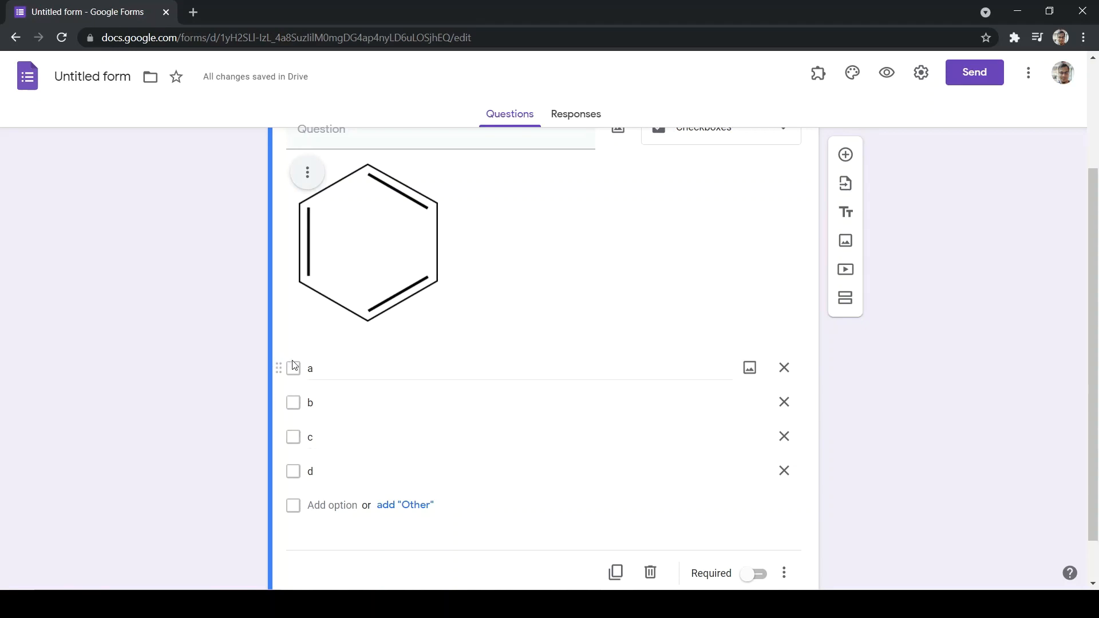
{"action": "scroll", "coordinate": [460, 325], "scroll_direction": "up", "scroll_amount": 2}
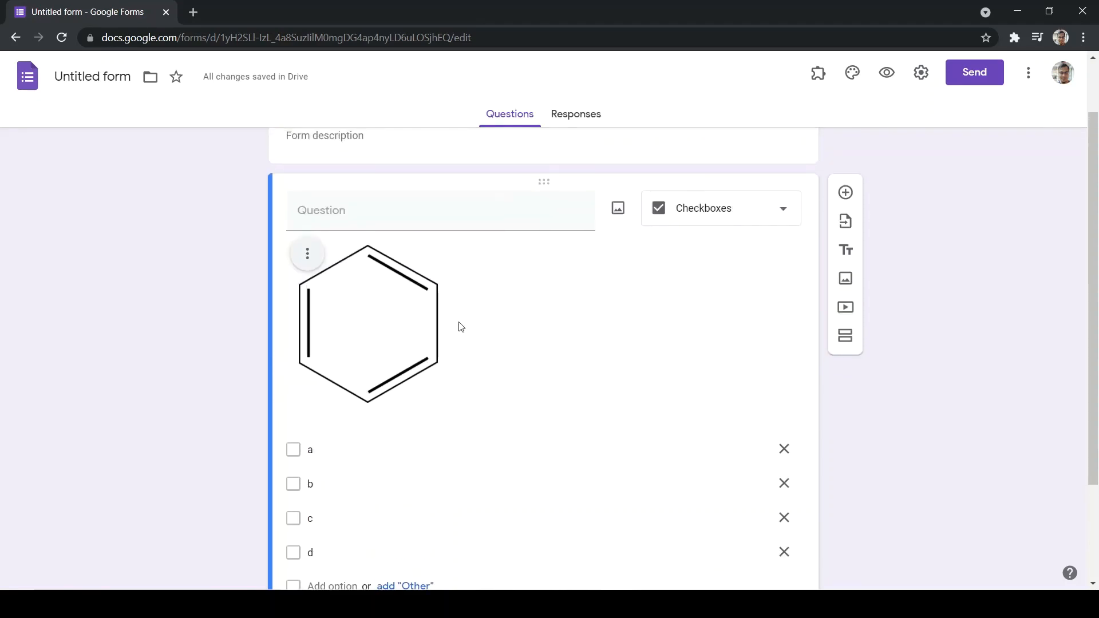
{"action": "left_click", "coordinate": [756, 210]}
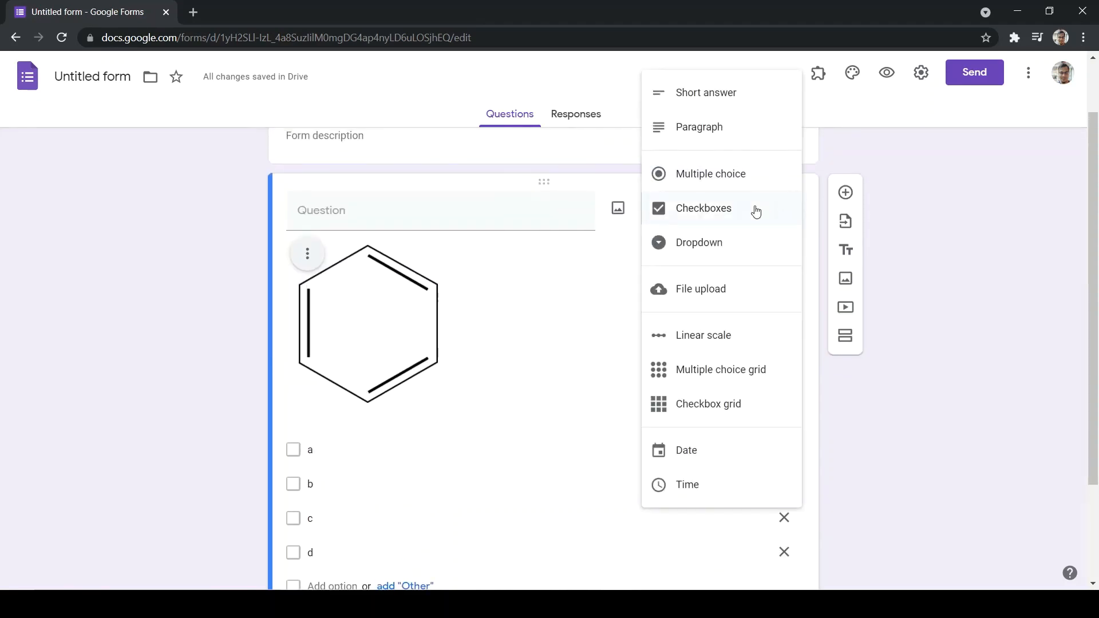
{"action": "left_click", "coordinate": [733, 244]}
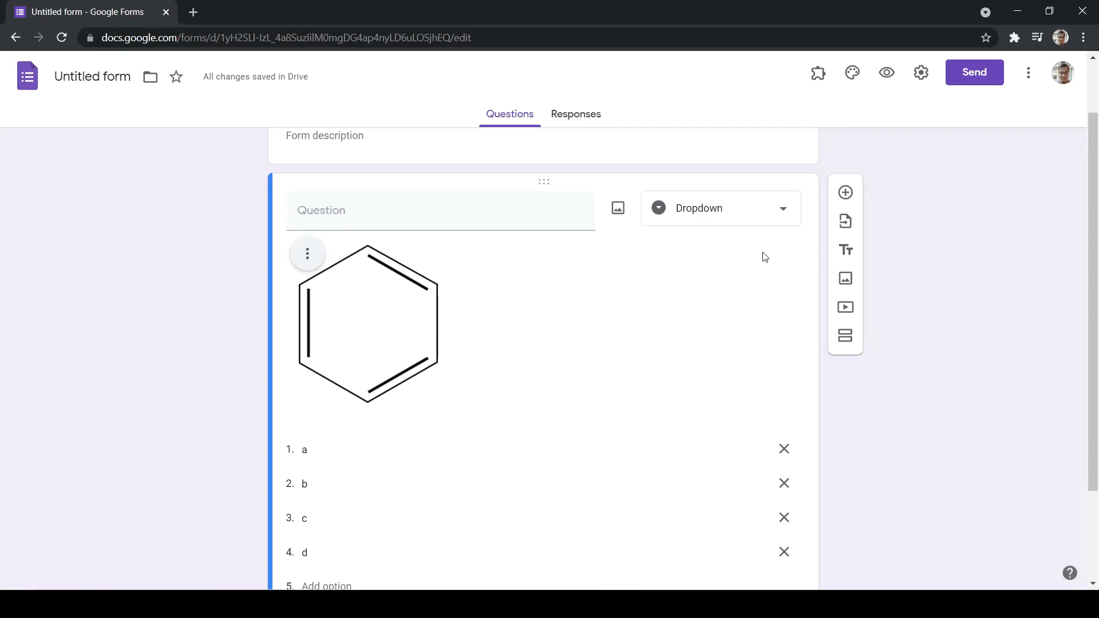
Try the File upload type on the benzene question, accepting uploads to Drive and choosing a maximum of 1 file
{"action": "left_click", "coordinate": [784, 209]}
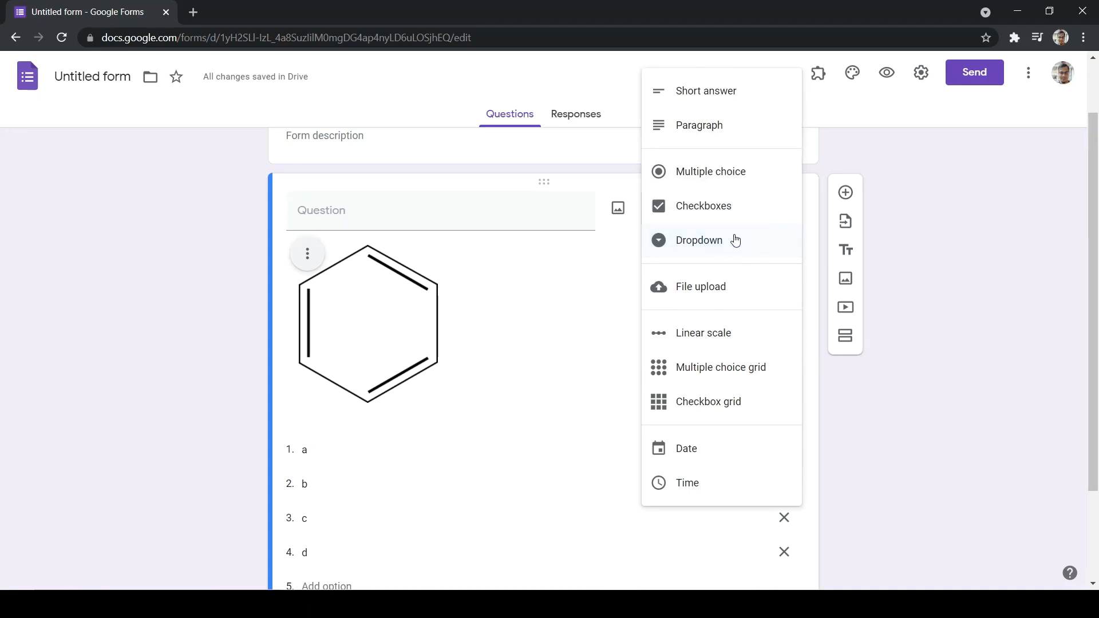
{"action": "left_click", "coordinate": [726, 289]}
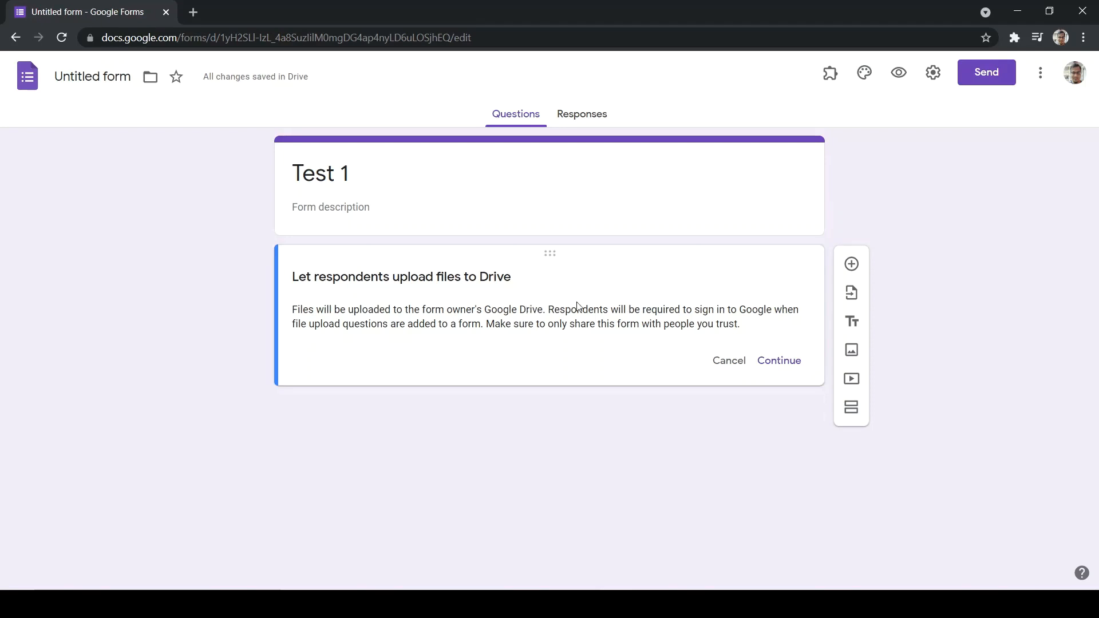
{"action": "left_click", "coordinate": [781, 365]}
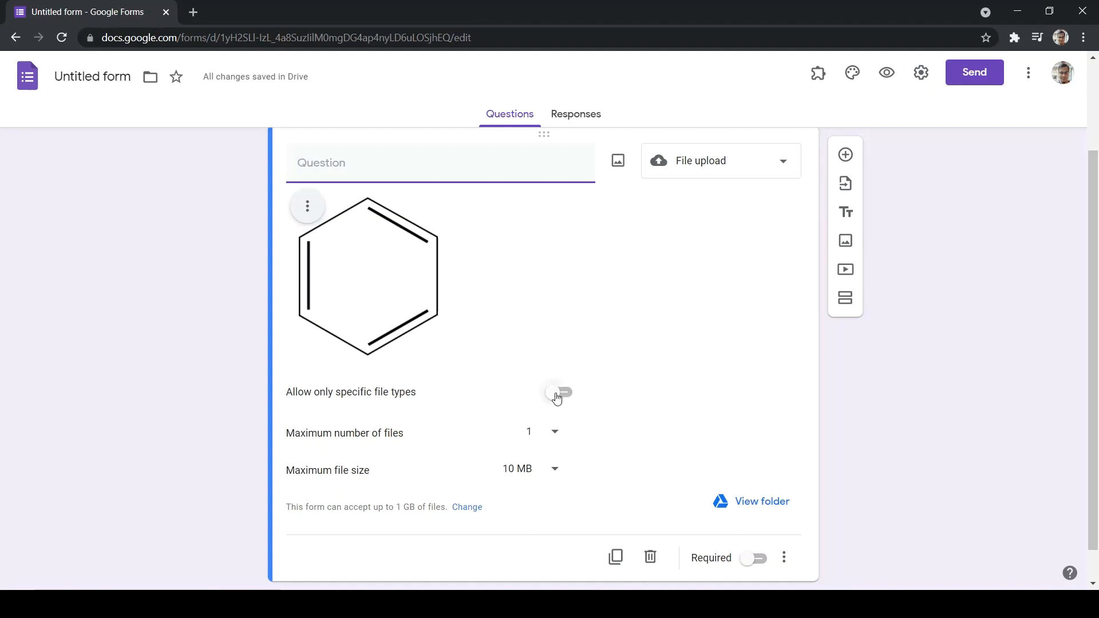
{"action": "scroll", "coordinate": [563, 396], "scroll_direction": "down", "scroll_amount": 1}
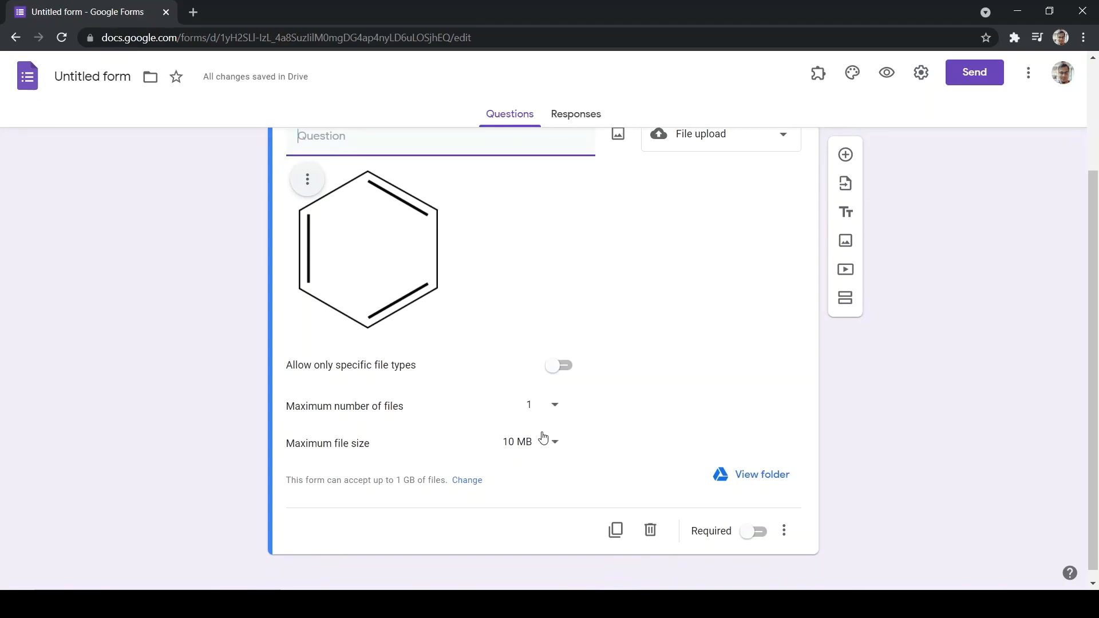
{"action": "left_click", "coordinate": [538, 408]}
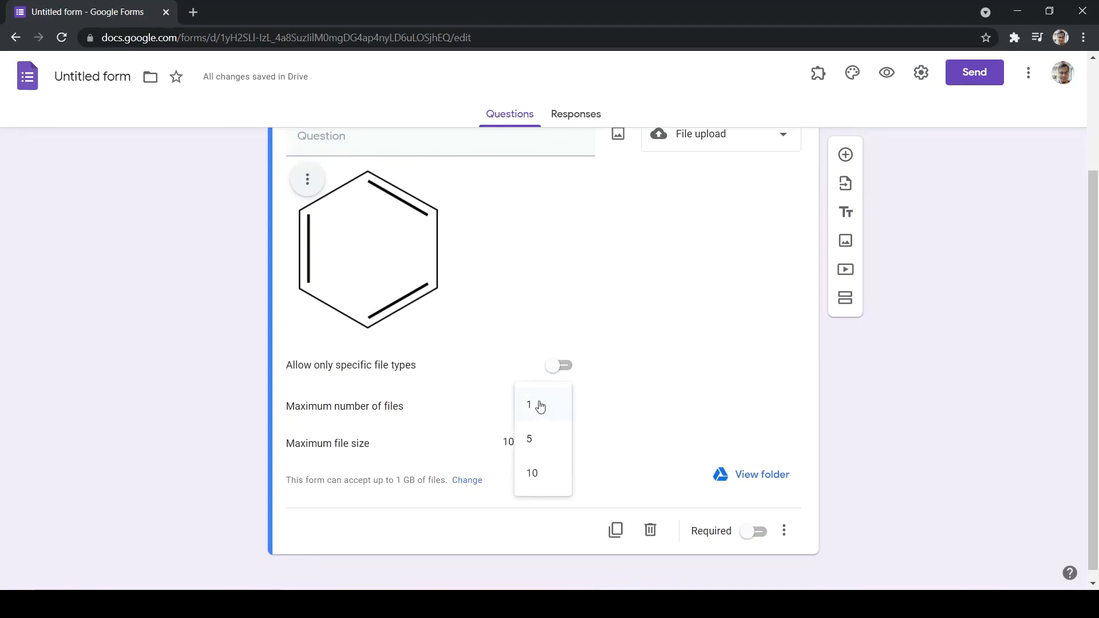
{"action": "left_click", "coordinate": [540, 406]}
{"action": "scroll", "coordinate": [660, 394], "scroll_direction": "up", "scroll_amount": 2}
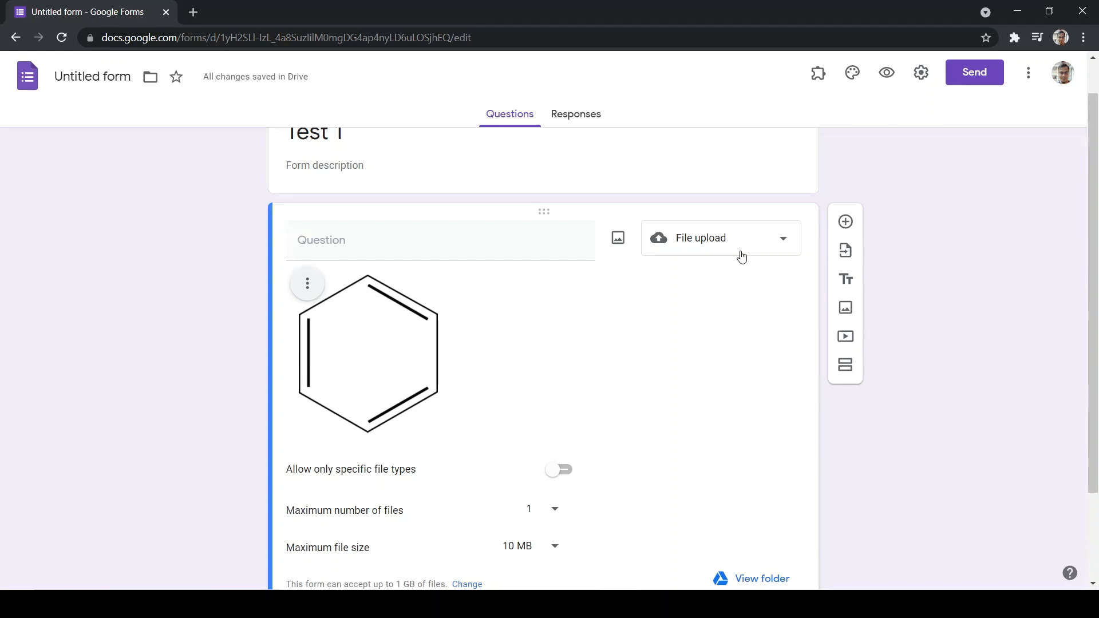
Convert the benzene question to a Multiple choice grid and add Row 2 and Column 2
{"action": "left_click", "coordinate": [742, 256]}
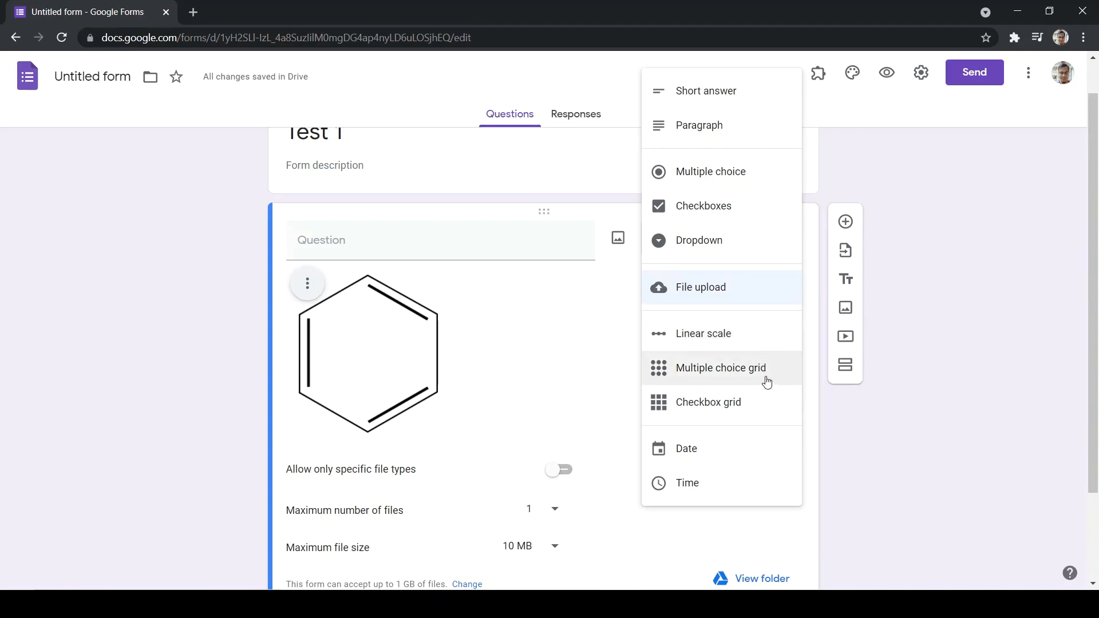
{"action": "scroll", "coordinate": [747, 338], "scroll_direction": "down", "scroll_amount": 1}
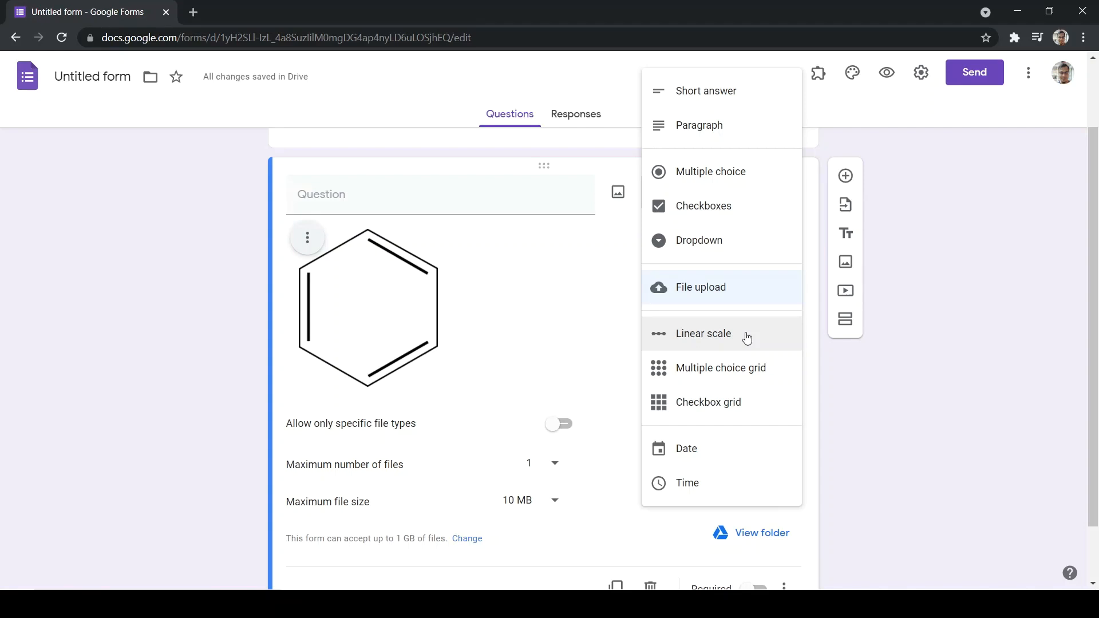
{"action": "left_click", "coordinate": [748, 370]}
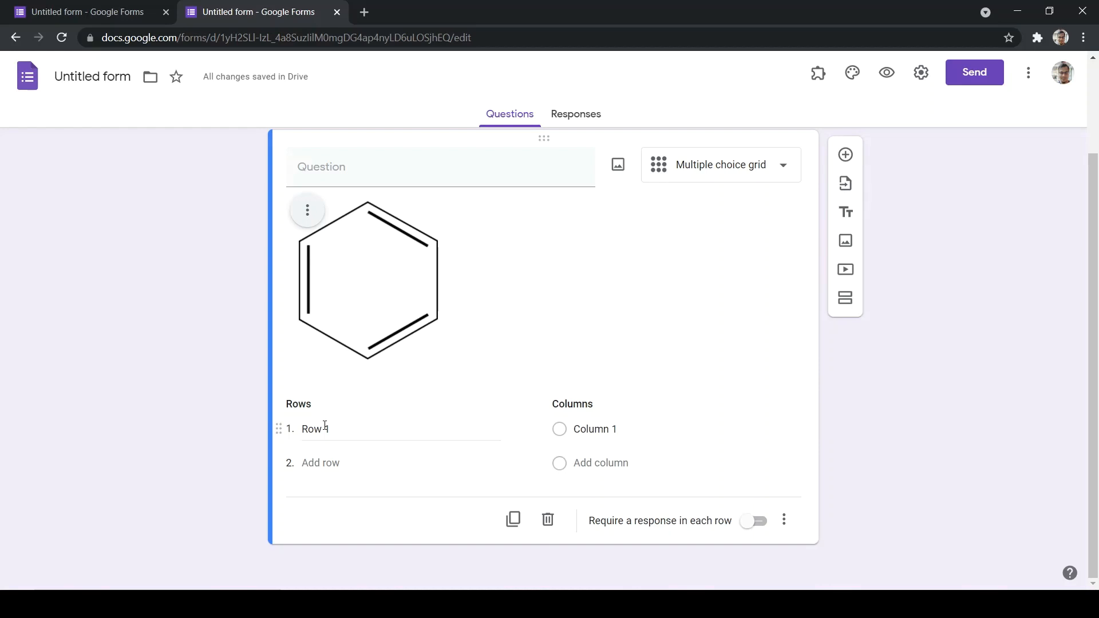
{"action": "left_click", "coordinate": [360, 436]}
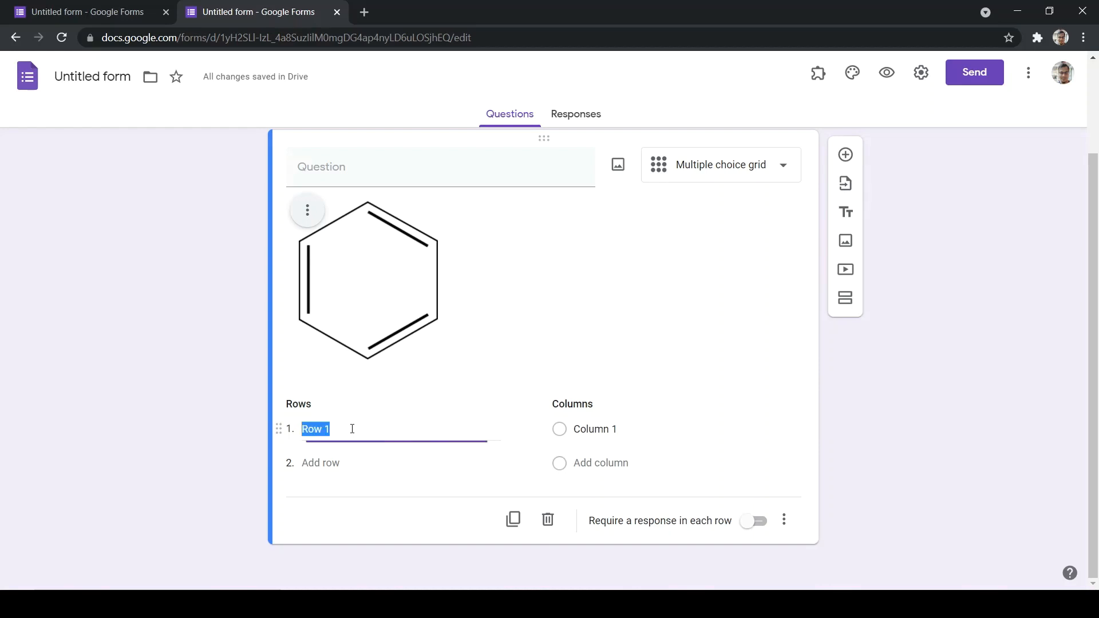
{"action": "left_click", "coordinate": [343, 467]}
{"action": "left_click", "coordinate": [566, 434]}
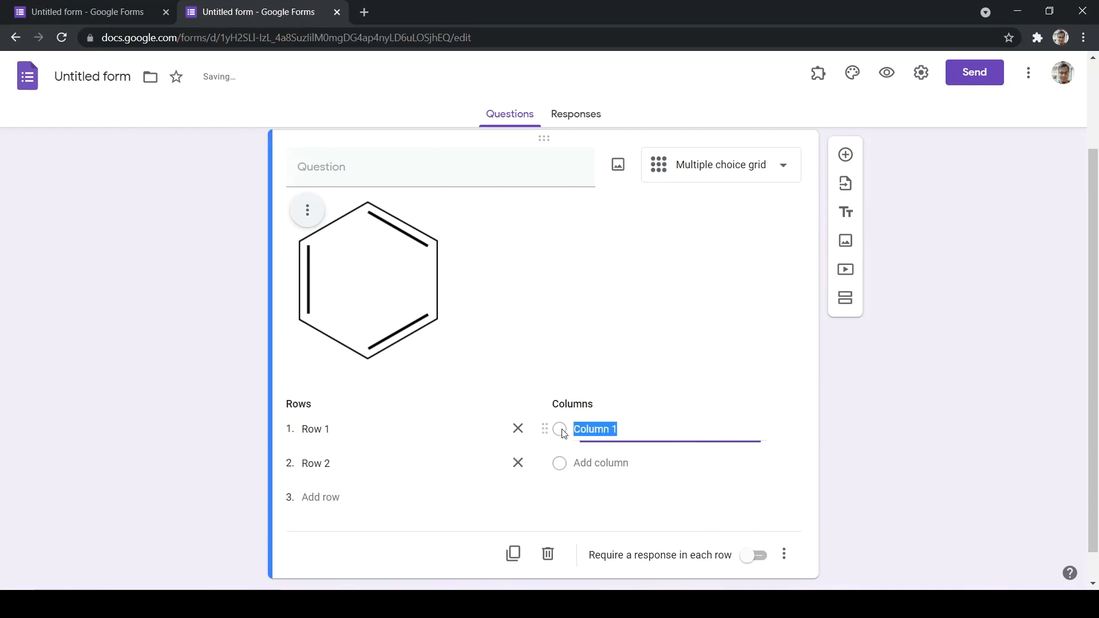
{"action": "left_click", "coordinate": [582, 463]}
{"action": "left_click", "coordinate": [902, 377]}
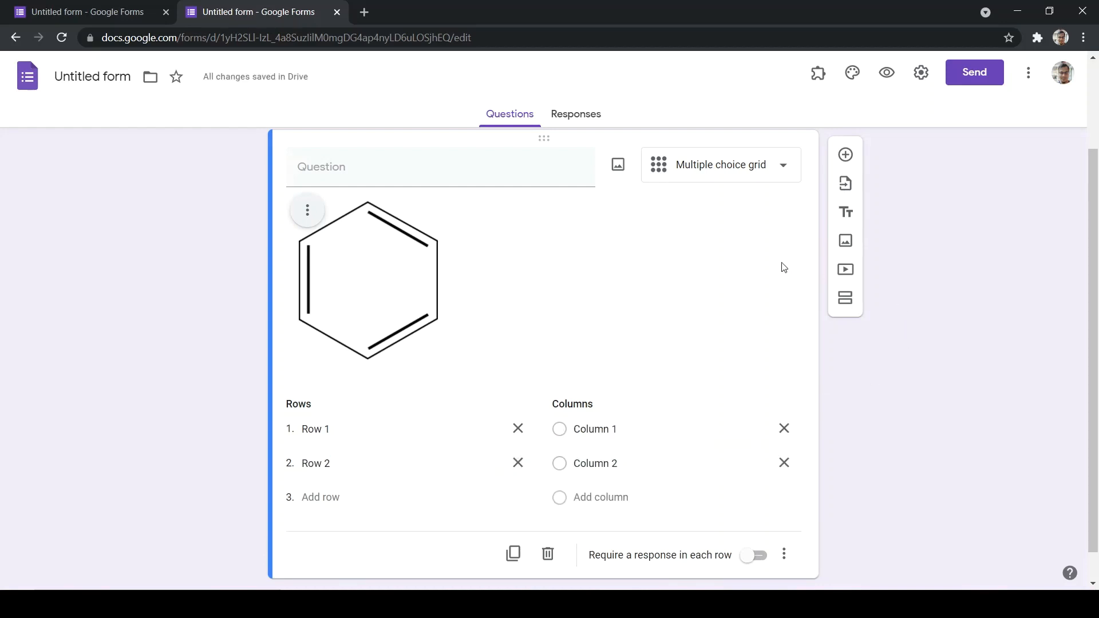
{"action": "scroll", "coordinate": [755, 273], "scroll_direction": "up", "scroll_amount": 1}
{"action": "scroll", "coordinate": [754, 273], "scroll_direction": "down", "scroll_amount": 2}
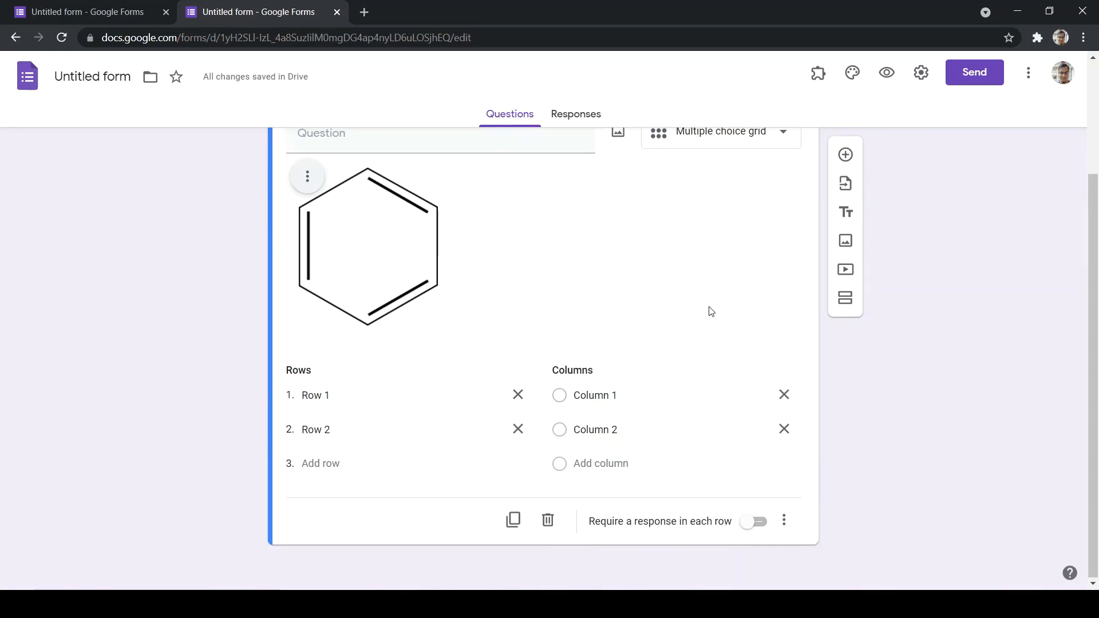
Preview the form and test the grid by switching Row 1's answer between columns and choosing Column 1 for both rows
{"action": "left_click", "coordinate": [888, 75]}
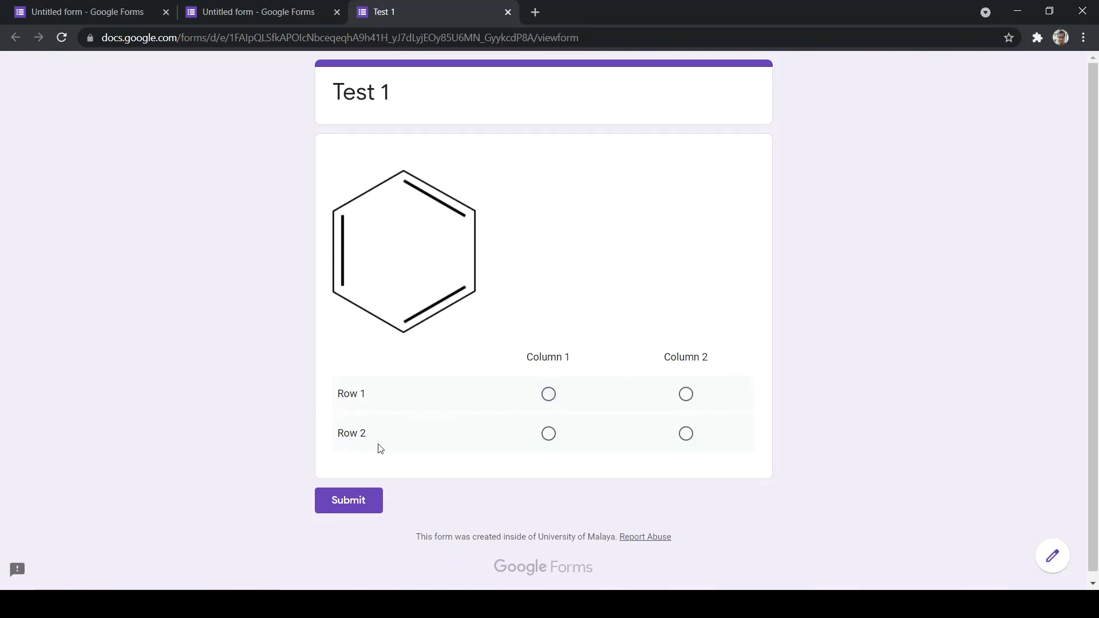
{"action": "left_click", "coordinate": [546, 399]}
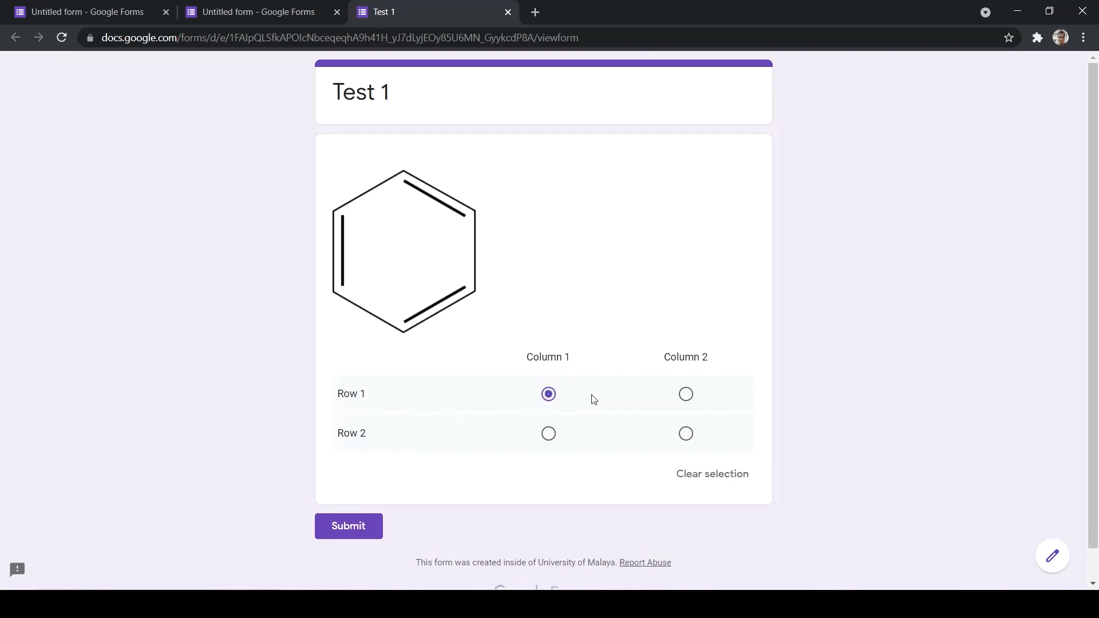
{"action": "left_click", "coordinate": [698, 396]}
{"action": "left_click", "coordinate": [550, 402]}
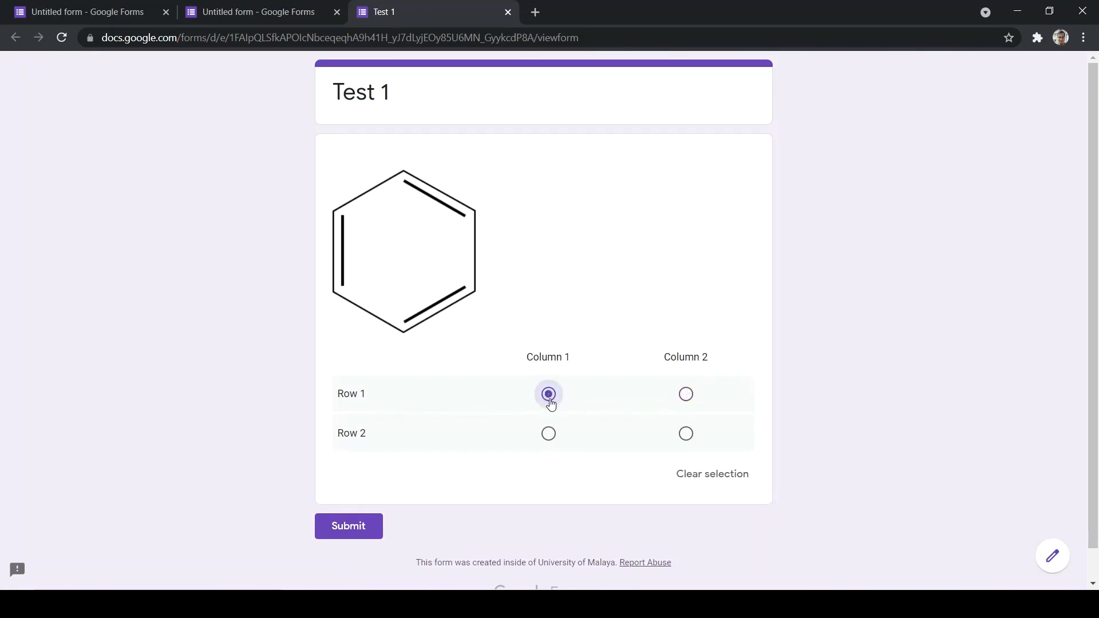
{"action": "left_click", "coordinate": [556, 435]}
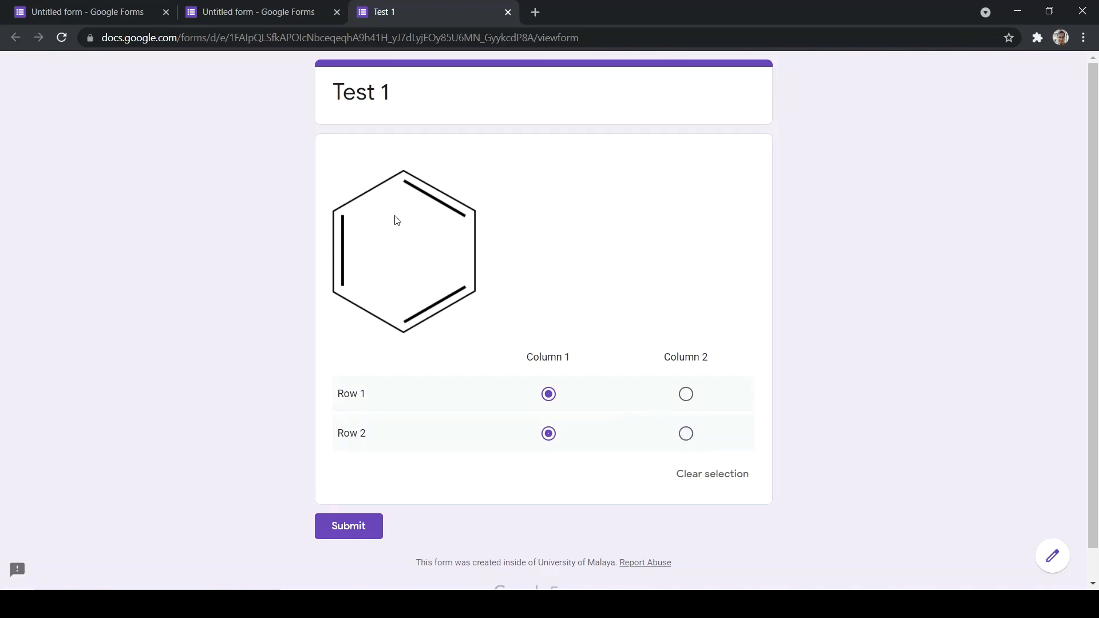
Return to the form editor and change the benzene question's type to Checkbox grid
{"action": "left_click", "coordinate": [257, 7]}
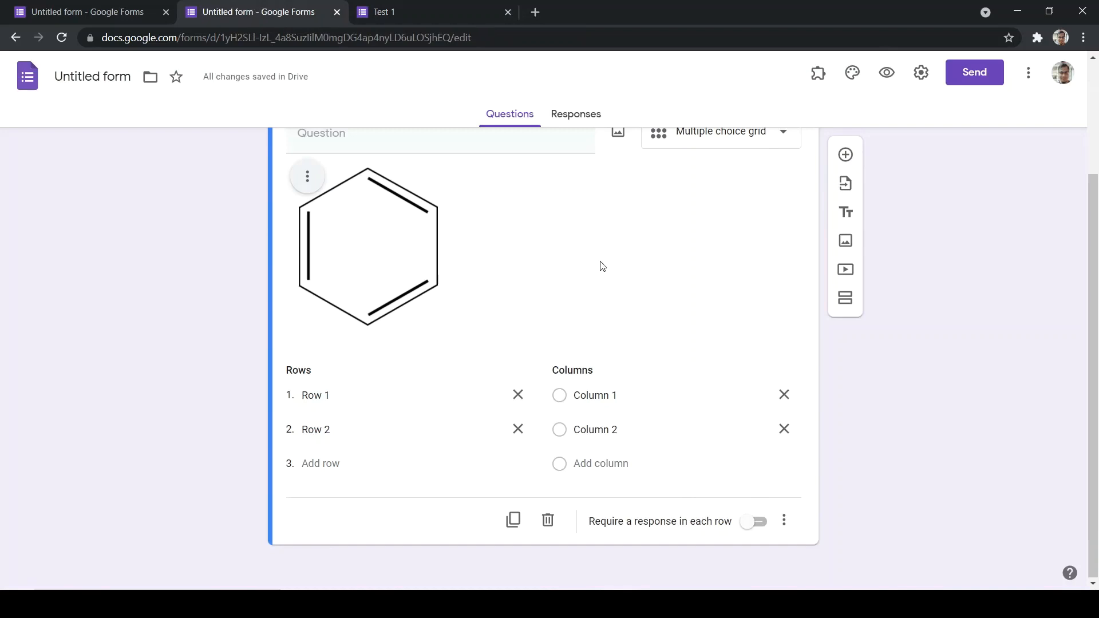
{"action": "scroll", "coordinate": [599, 263], "scroll_direction": "up", "scroll_amount": 2}
{"action": "left_click", "coordinate": [736, 223]}
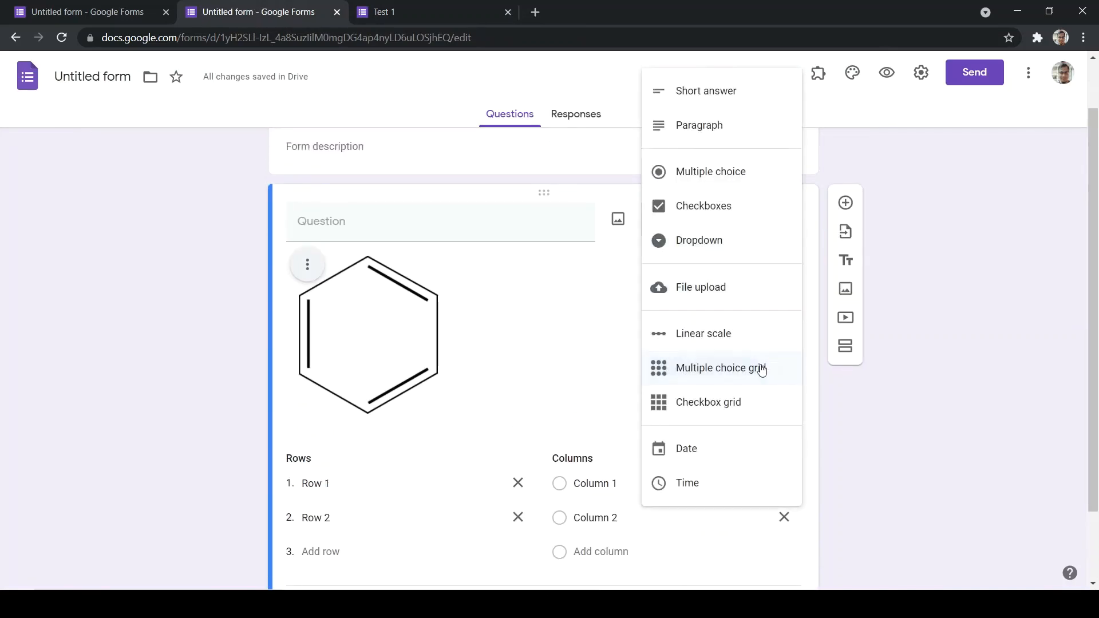
{"action": "left_click", "coordinate": [748, 411]}
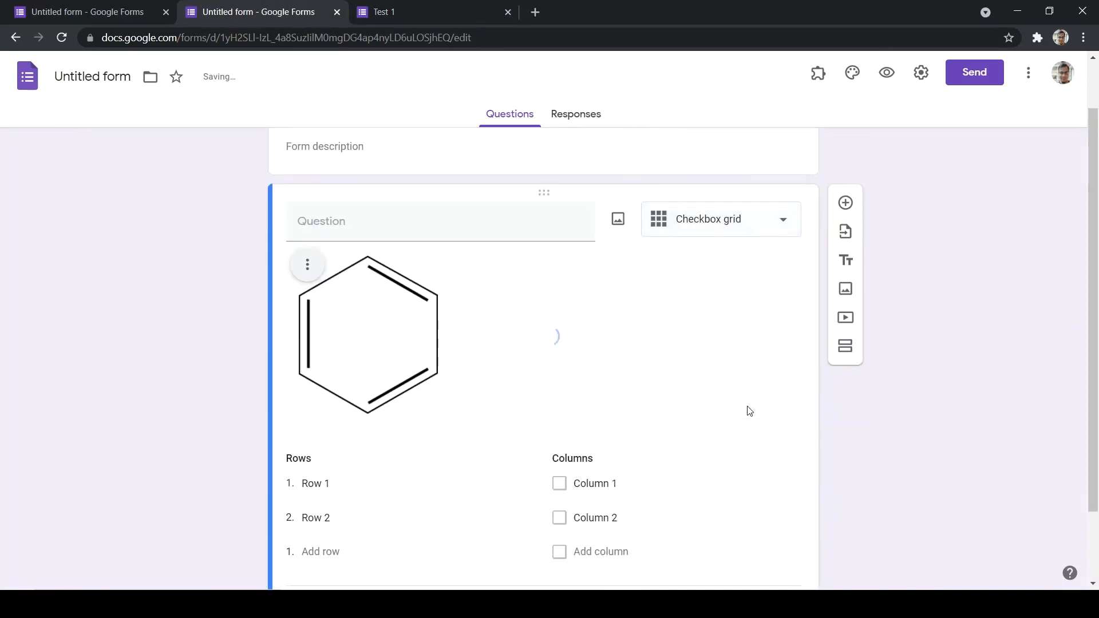
{"action": "scroll", "coordinate": [750, 411], "scroll_direction": "down", "scroll_amount": 2}
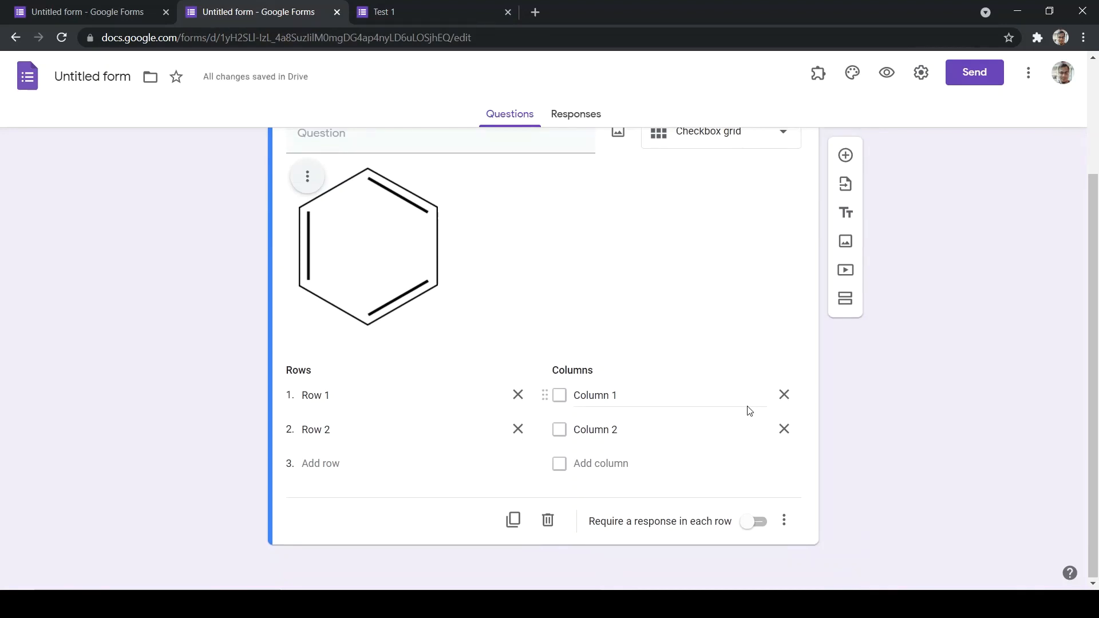
{"action": "scroll", "coordinate": [748, 408], "scroll_direction": "up", "scroll_amount": 1}
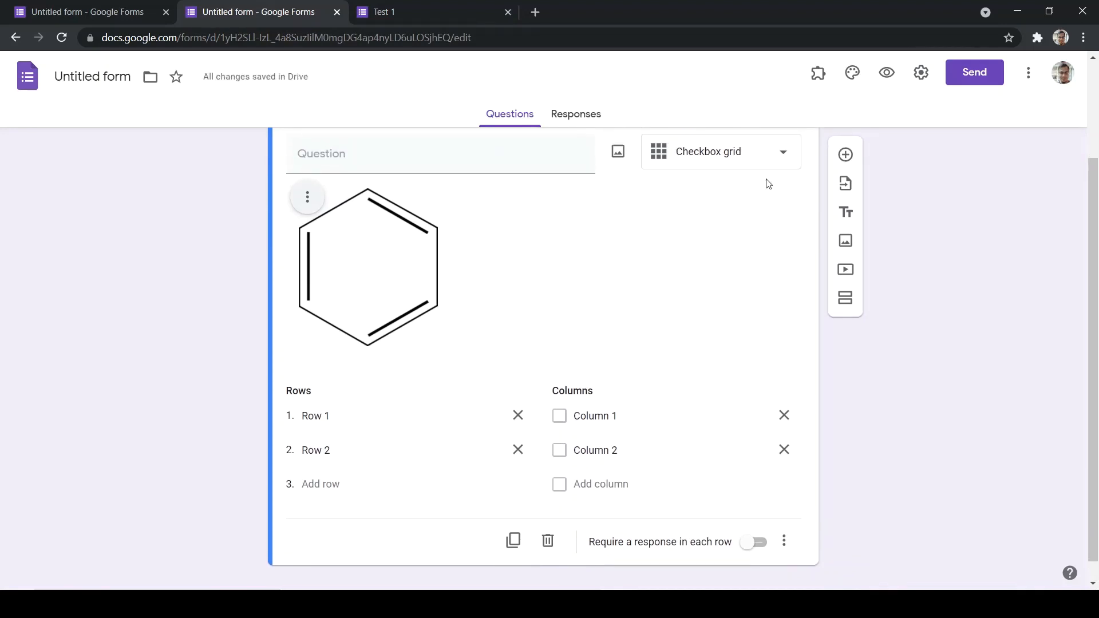
Preview the form and test the checkbox grid by ticking Column 1 and Column 2 for both rows
{"action": "left_click", "coordinate": [887, 74]}
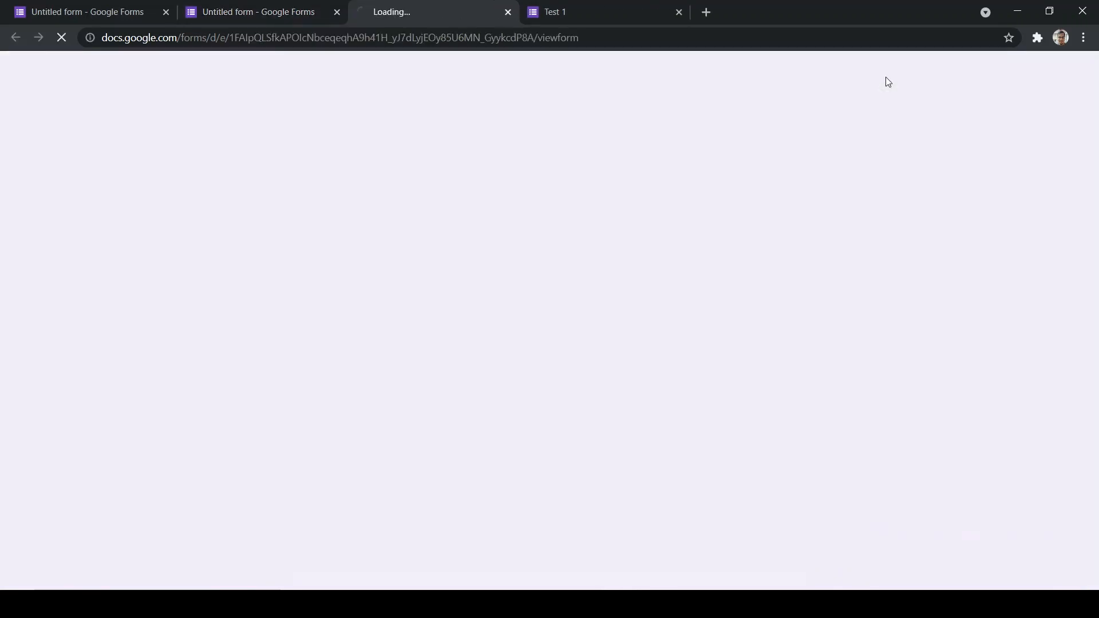
{"action": "scroll", "coordinate": [319, 302], "scroll_direction": "down", "scroll_amount": 1}
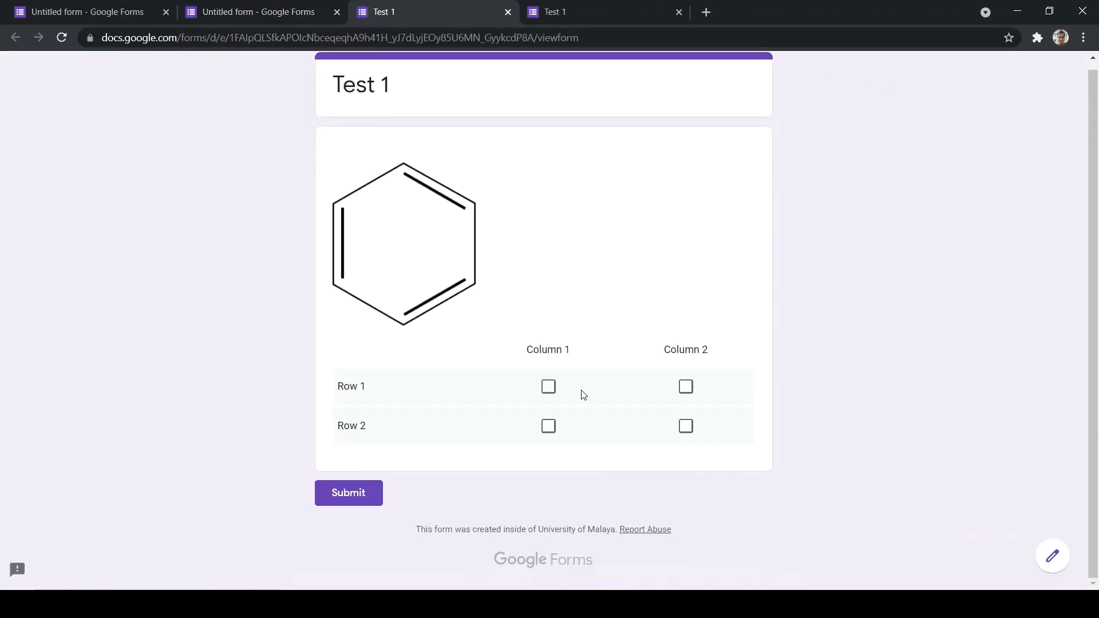
{"action": "left_click", "coordinate": [549, 389]}
{"action": "left_click", "coordinate": [689, 391]}
{"action": "left_click", "coordinate": [548, 428]}
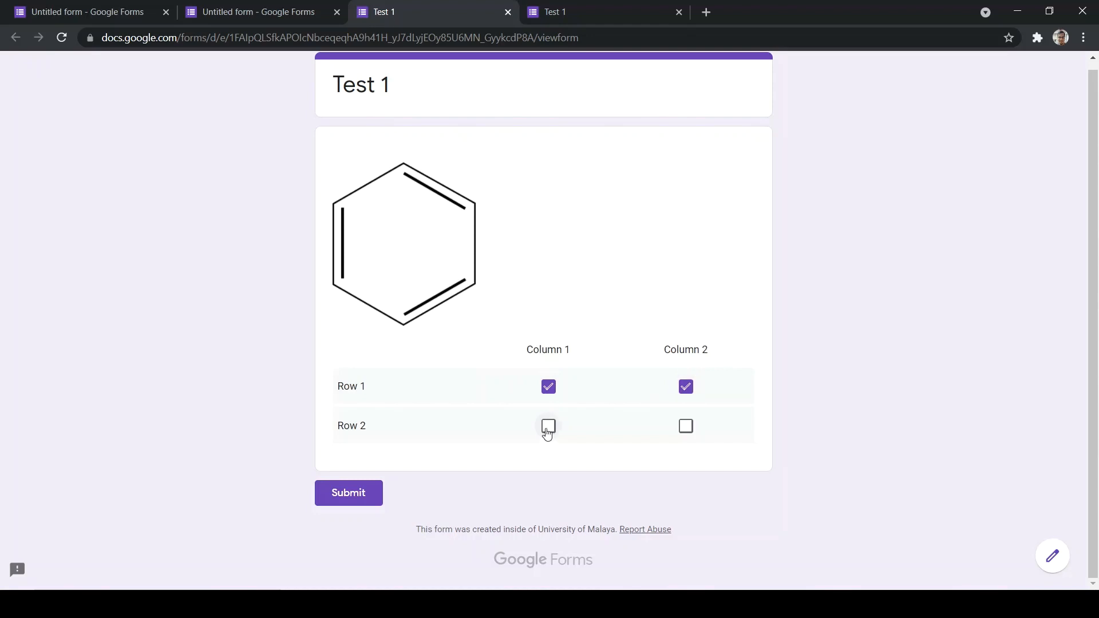
{"action": "left_click", "coordinate": [687, 427]}
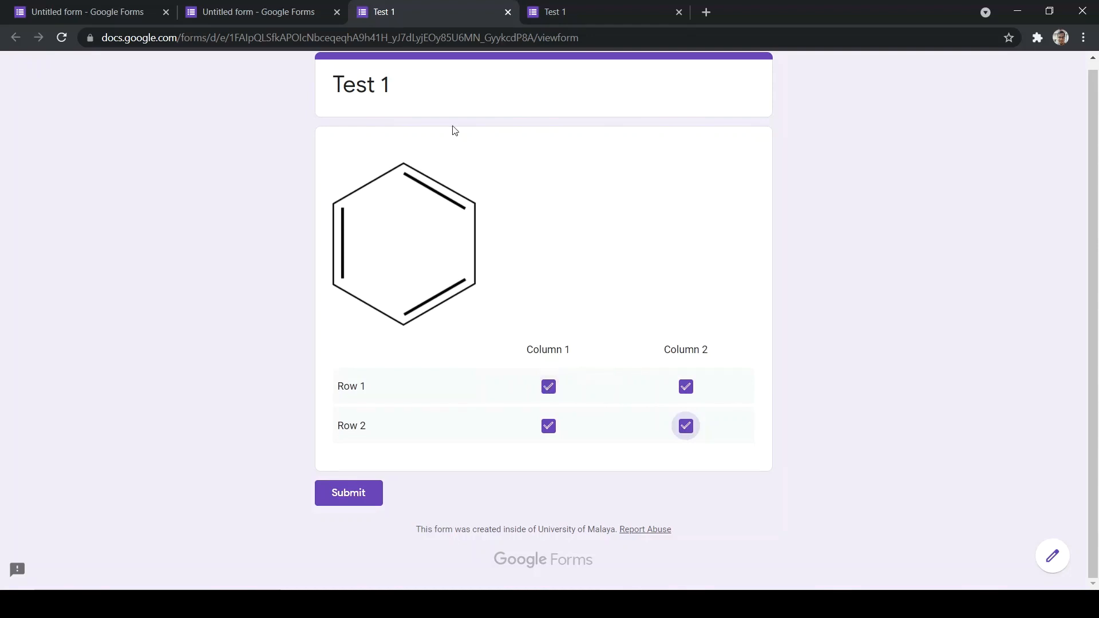
Return to the form editor and try the Date type on the benzene question
{"action": "left_click", "coordinate": [279, 8]}
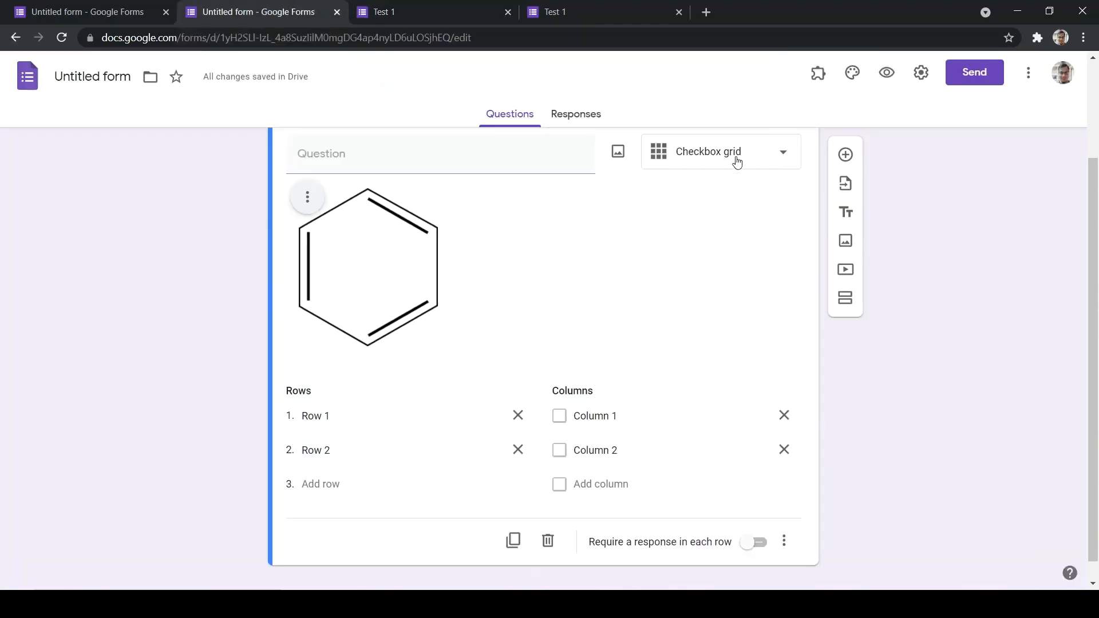
{"action": "left_click", "coordinate": [718, 152]}
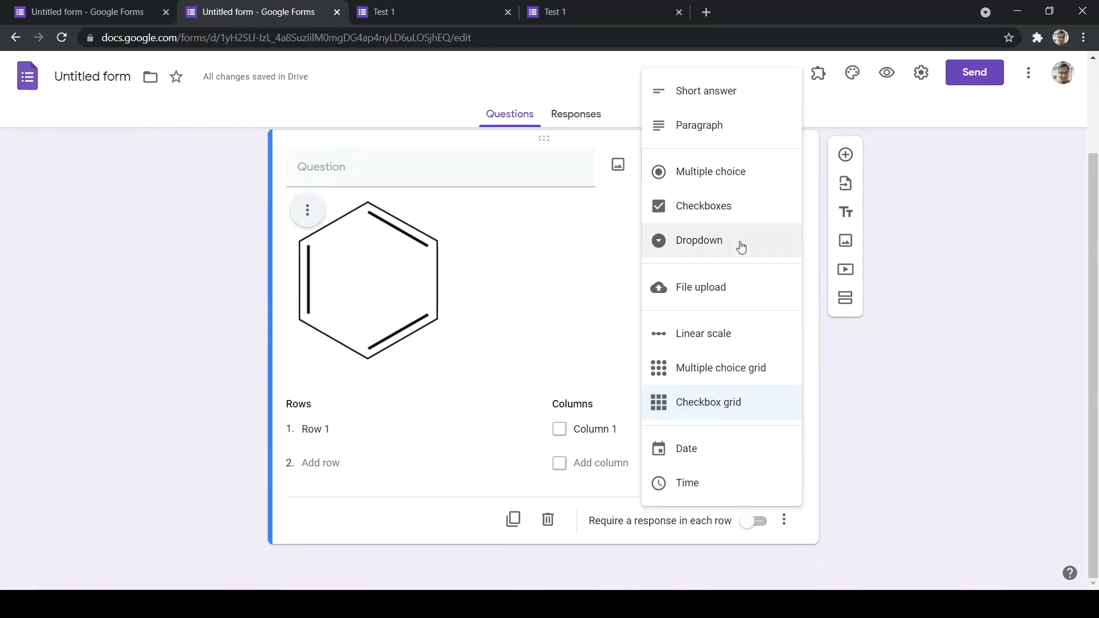
{"action": "left_click", "coordinate": [701, 461]}
{"action": "scroll", "coordinate": [587, 439], "scroll_direction": "down", "scroll_amount": 1}
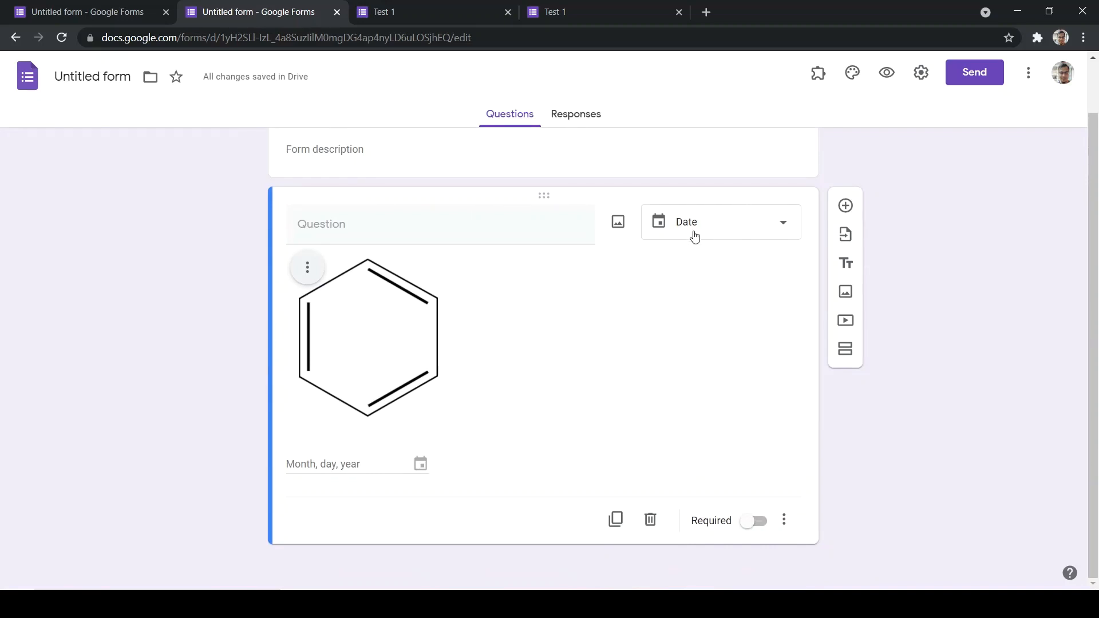
{"action": "left_click", "coordinate": [750, 230]}
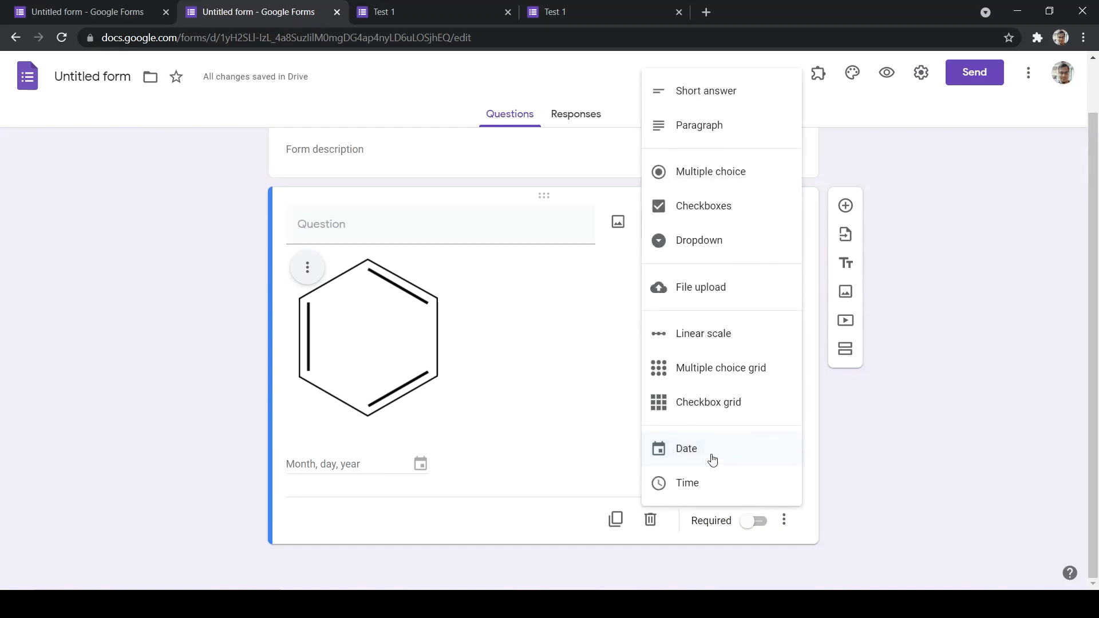
{"action": "left_click", "coordinate": [695, 448]}
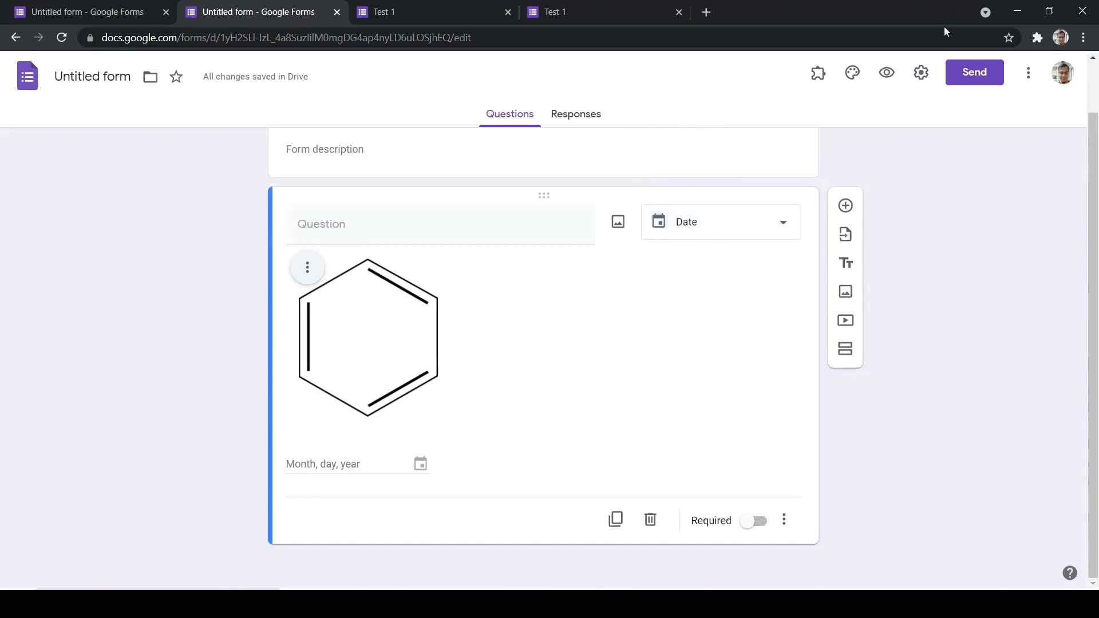
Preview the form and check the date question's calendar picker, closing it without choosing a date
{"action": "left_click", "coordinate": [887, 73]}
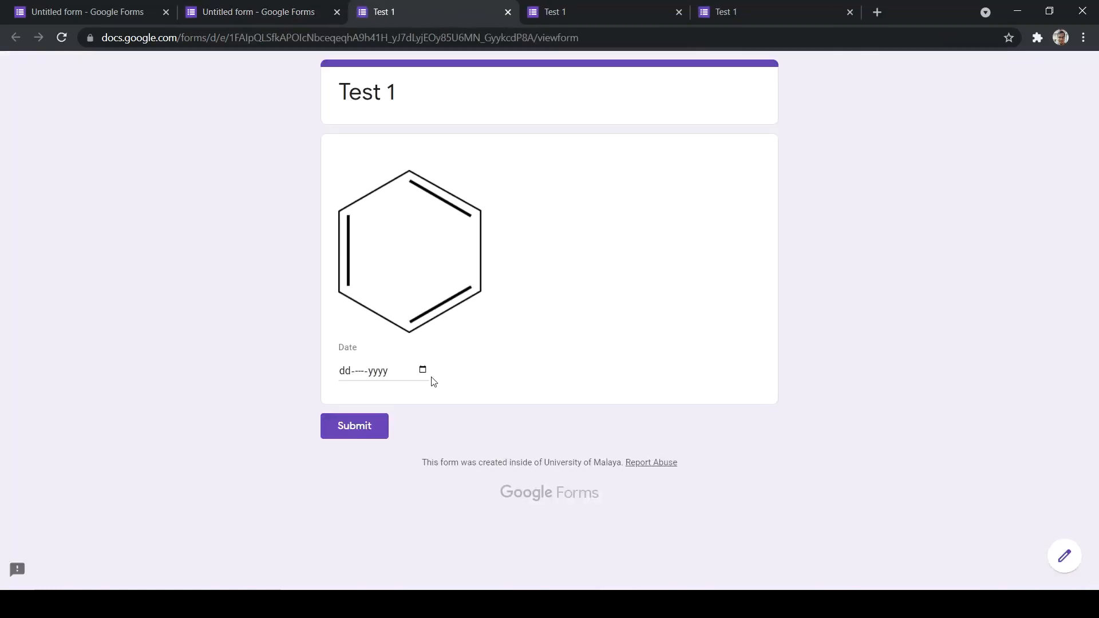
{"action": "left_click", "coordinate": [423, 369]}
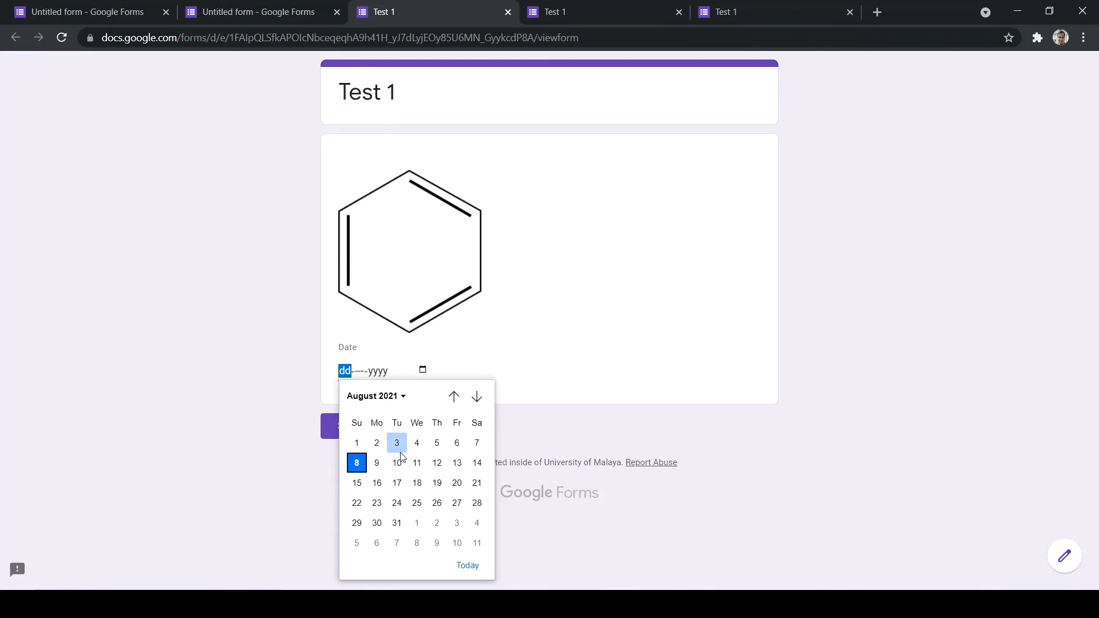
{"action": "left_click", "coordinate": [576, 278]}
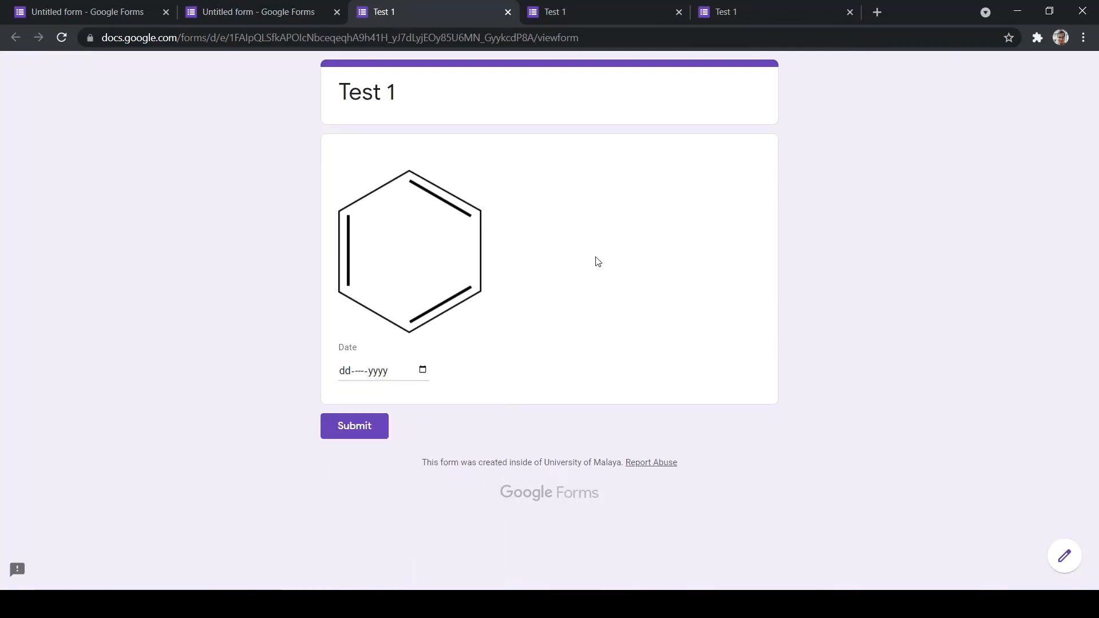
Return to the form editor, try duplicating the benzene date question and delete the copy
{"action": "left_click", "coordinate": [259, 15]}
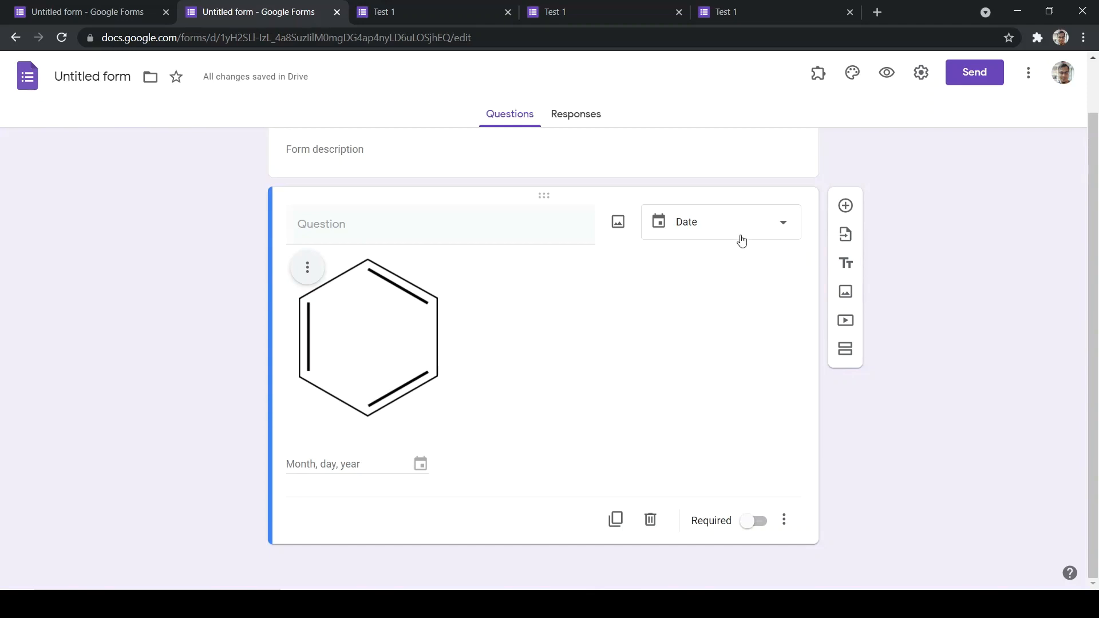
{"action": "left_click", "coordinate": [615, 521]}
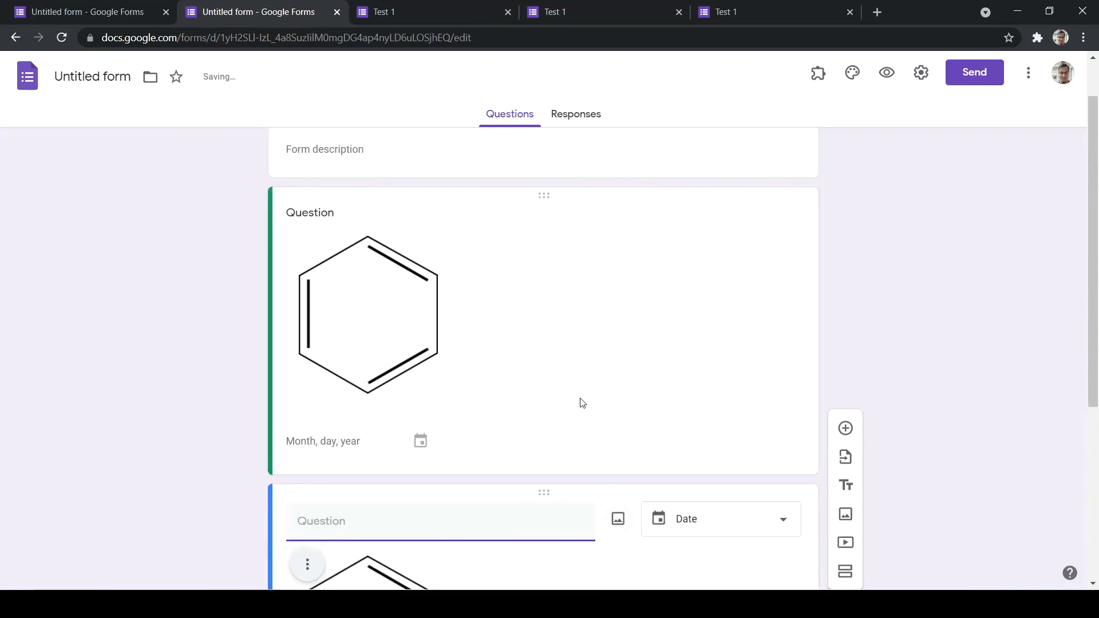
{"action": "scroll", "coordinate": [582, 403], "scroll_direction": "up", "scroll_amount": 5}
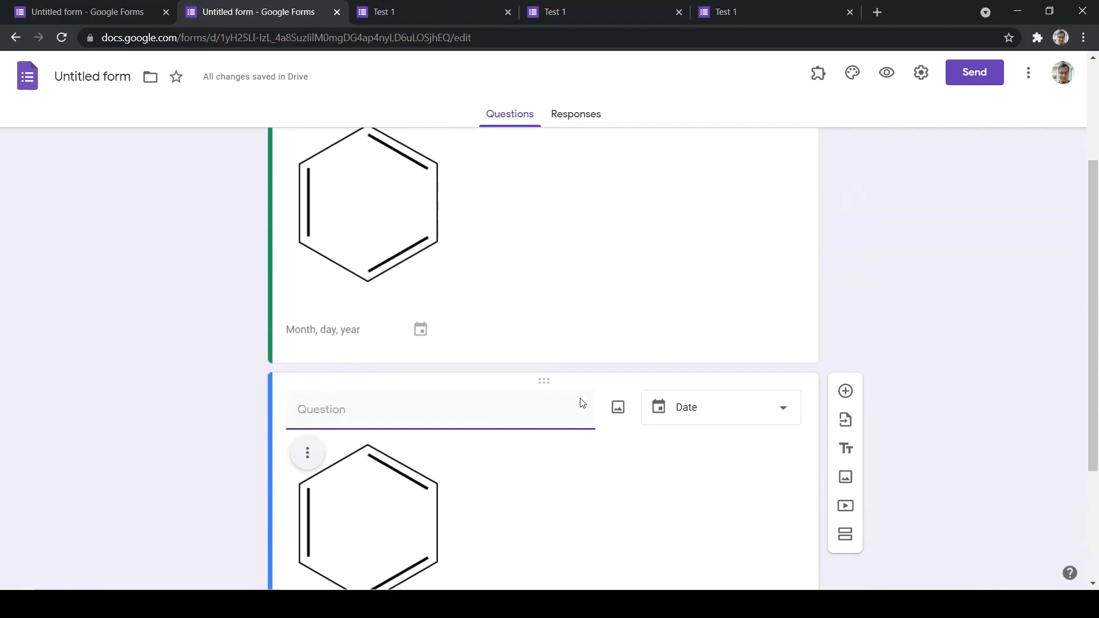
{"action": "scroll", "coordinate": [582, 403], "scroll_direction": "down", "scroll_amount": 2}
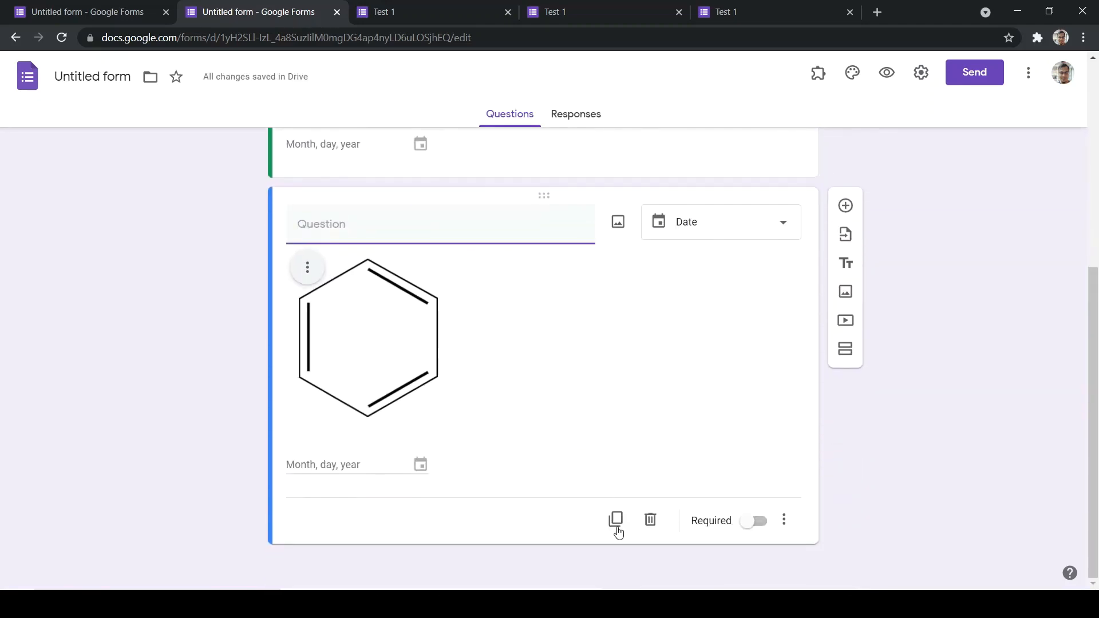
{"action": "left_click", "coordinate": [615, 520]}
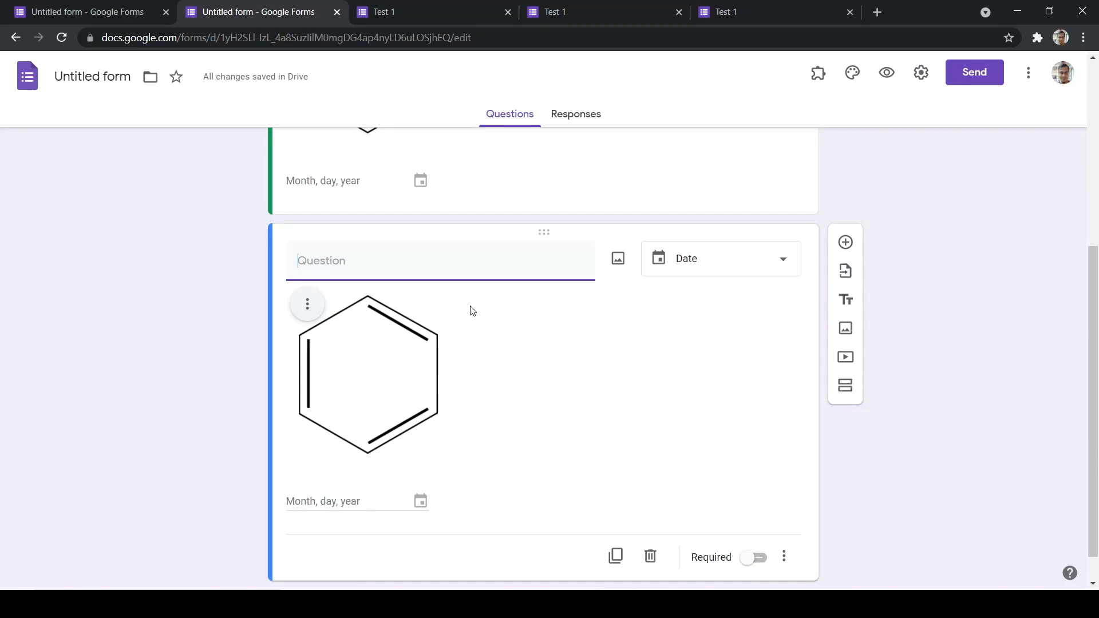
{"action": "left_click", "coordinate": [650, 558]}
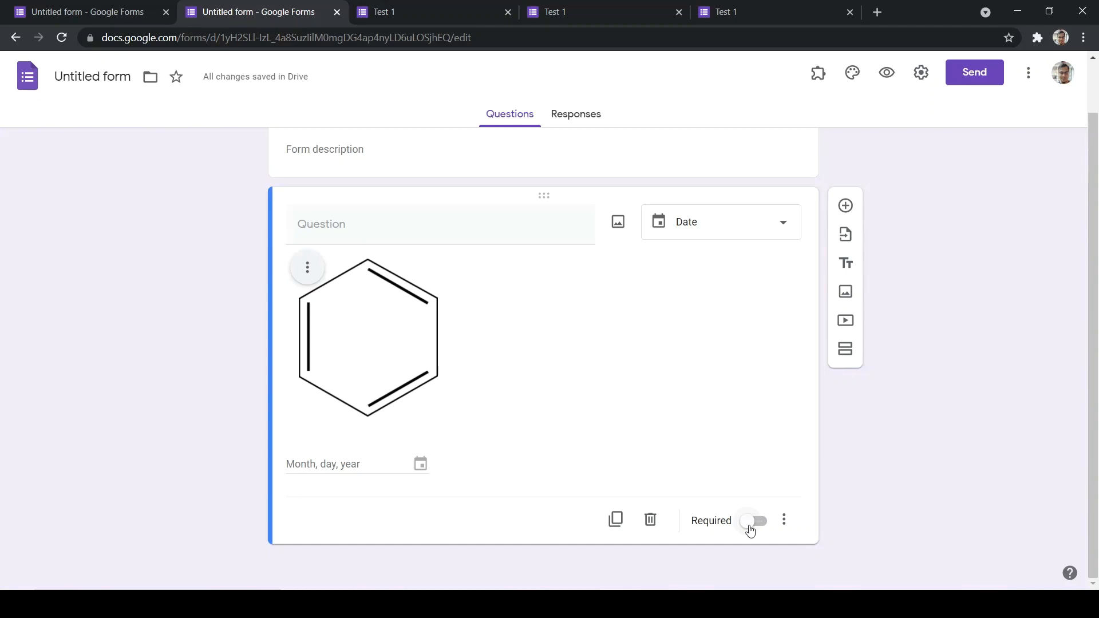
Make the benzene question required and change its type to Multiple choice
{"action": "left_click", "coordinate": [750, 532]}
{"action": "left_click", "coordinate": [709, 224]}
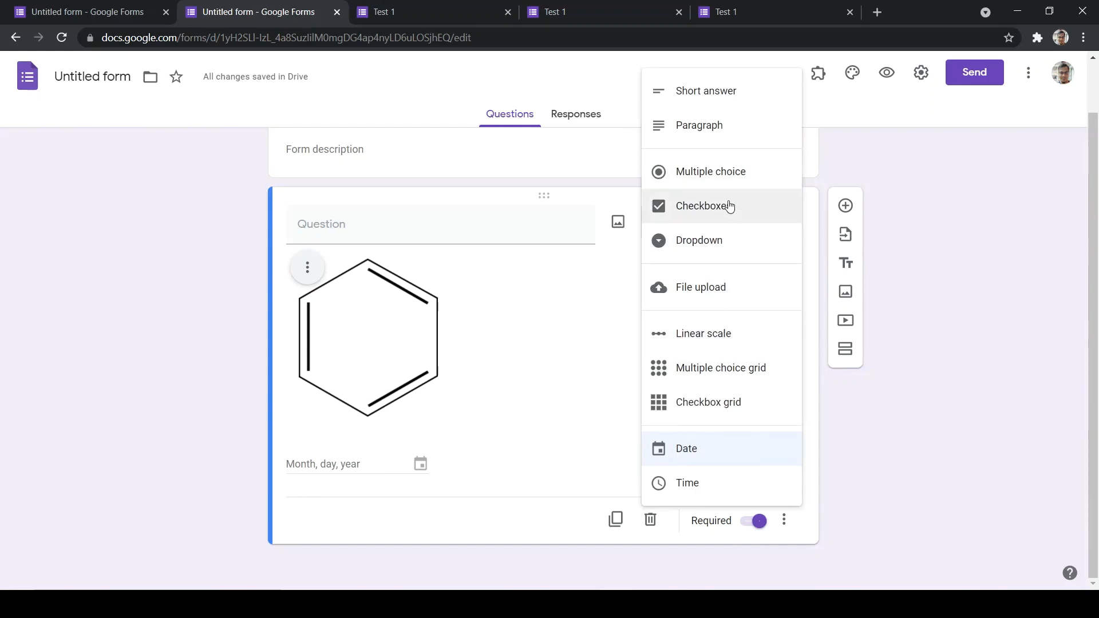
{"action": "left_click", "coordinate": [729, 172]}
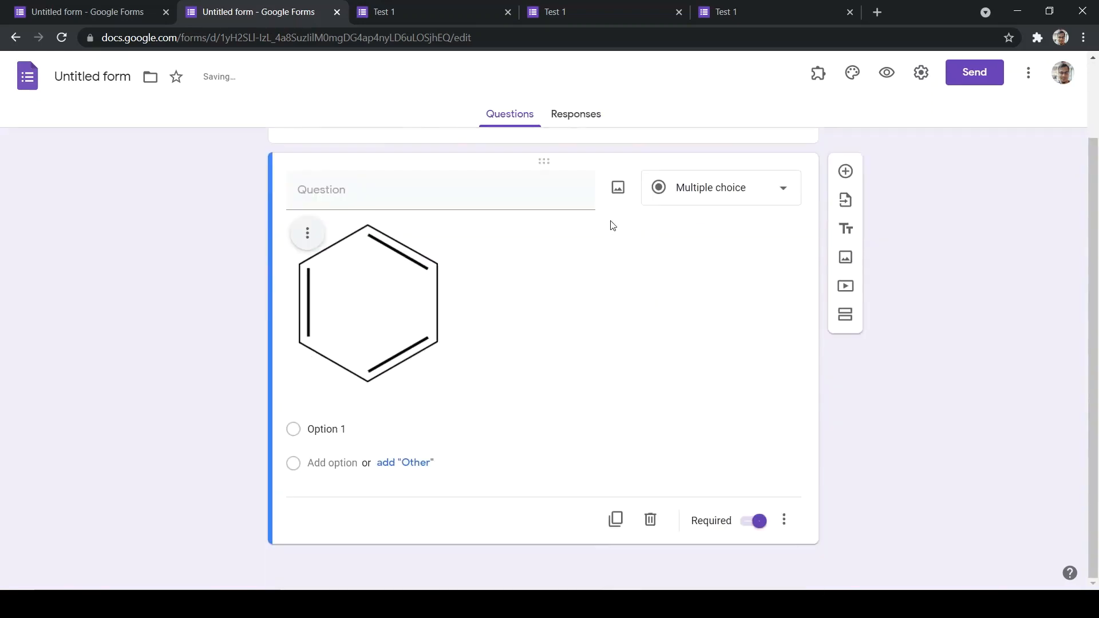
Preview the form and test the required setting by submitting it without an answer
{"action": "scroll", "coordinate": [663, 195], "scroll_direction": "up", "scroll_amount": 2}
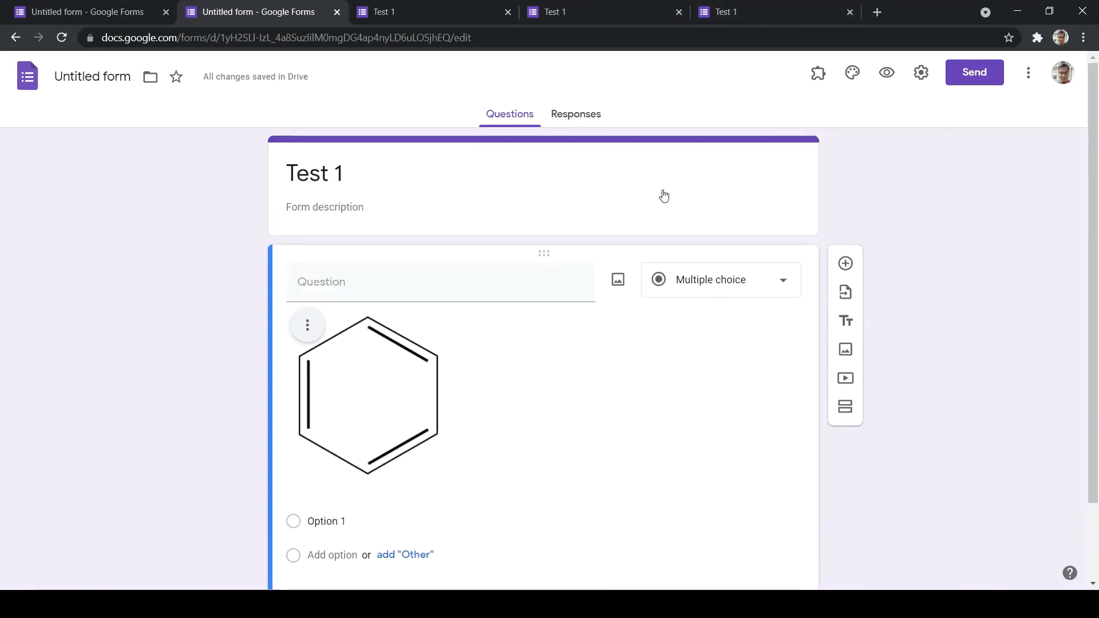
{"action": "left_click", "coordinate": [885, 80]}
{"action": "left_click", "coordinate": [330, 461]}
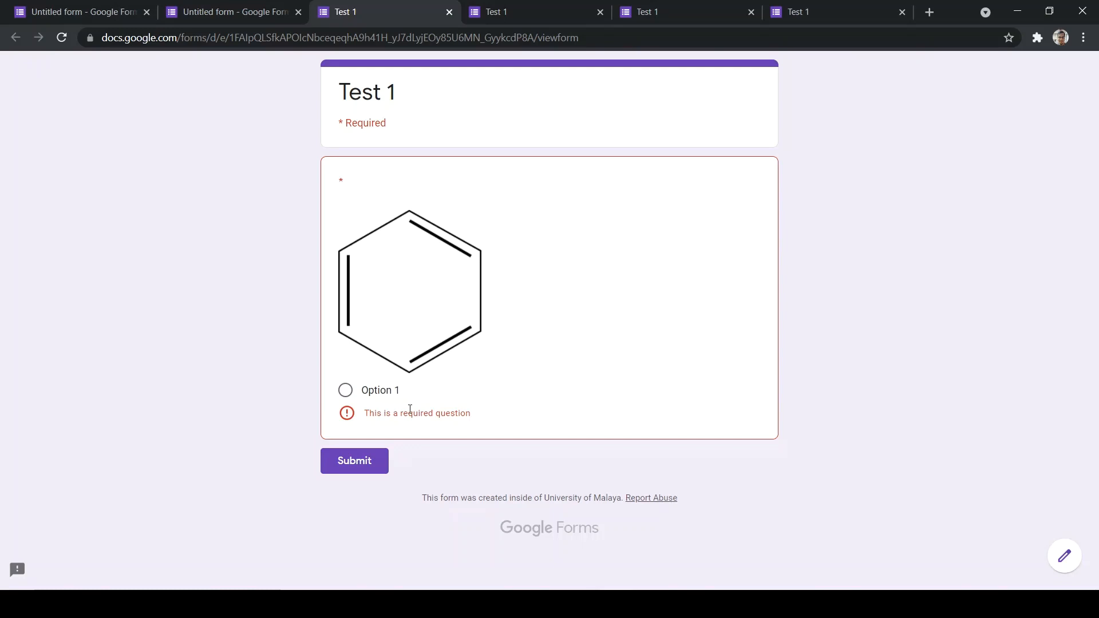
Return to the form editor and add a new blank question below the benzene question
{"action": "left_click", "coordinate": [236, 12]}
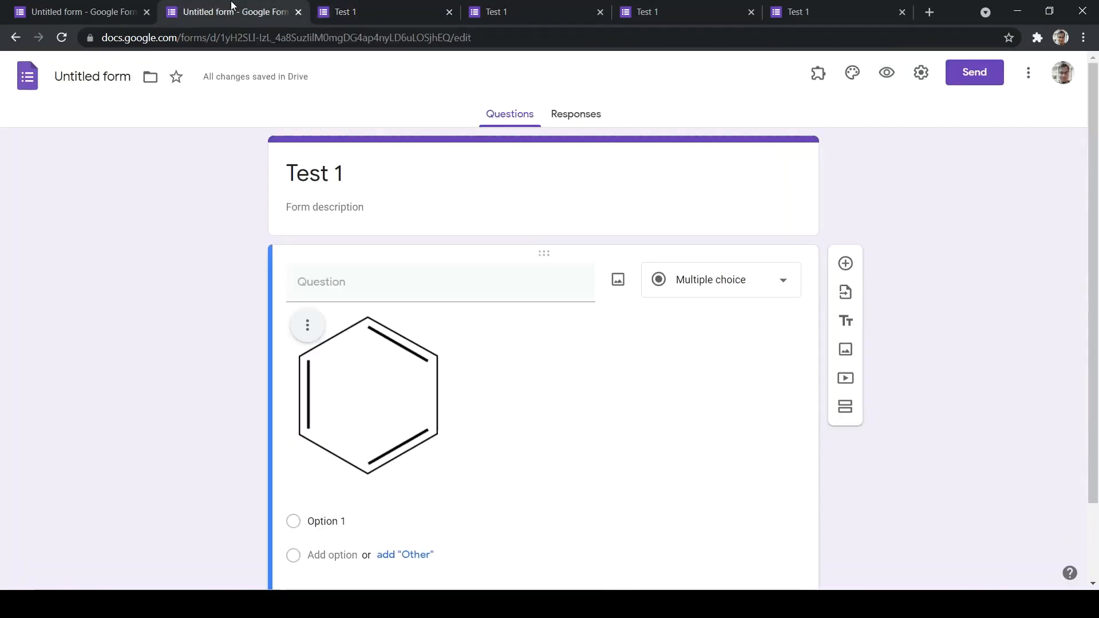
{"action": "scroll", "coordinate": [477, 342], "scroll_direction": "down", "scroll_amount": 2}
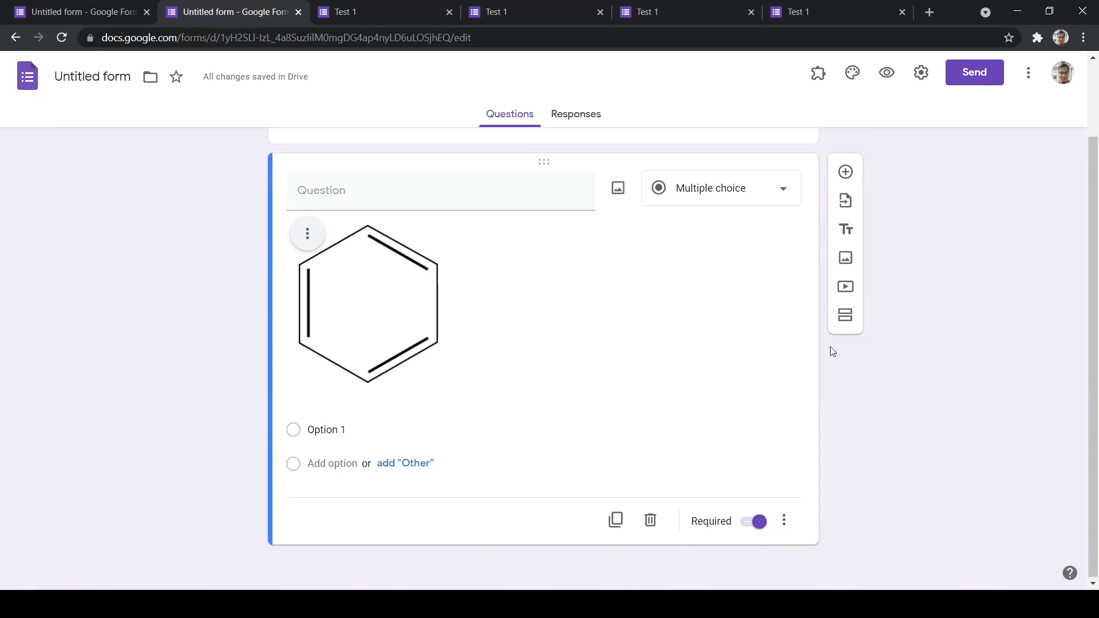
{"action": "left_click", "coordinate": [846, 173]}
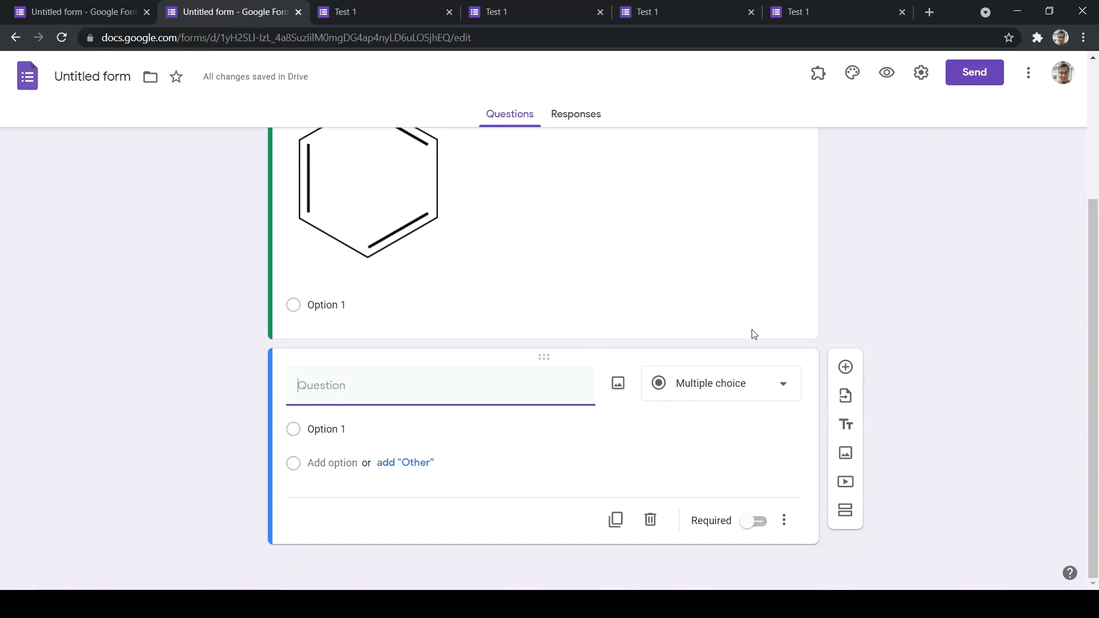
Look over the forms available for importing questions, cancel the selection and review the form's layout
{"action": "left_click", "coordinate": [846, 399]}
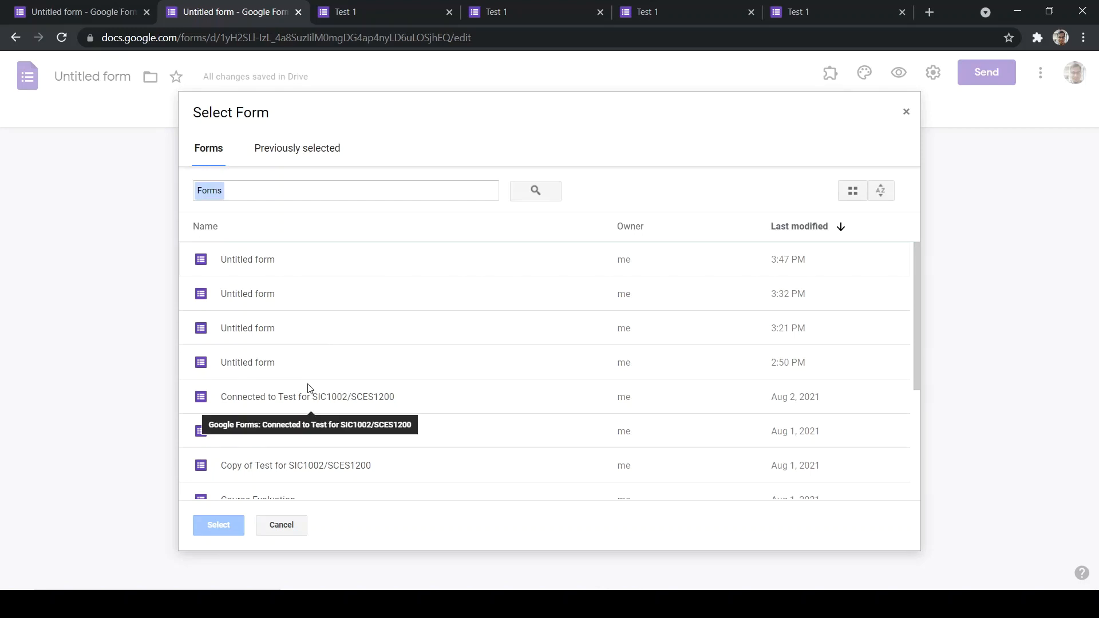
{"action": "left_click", "coordinate": [282, 526]}
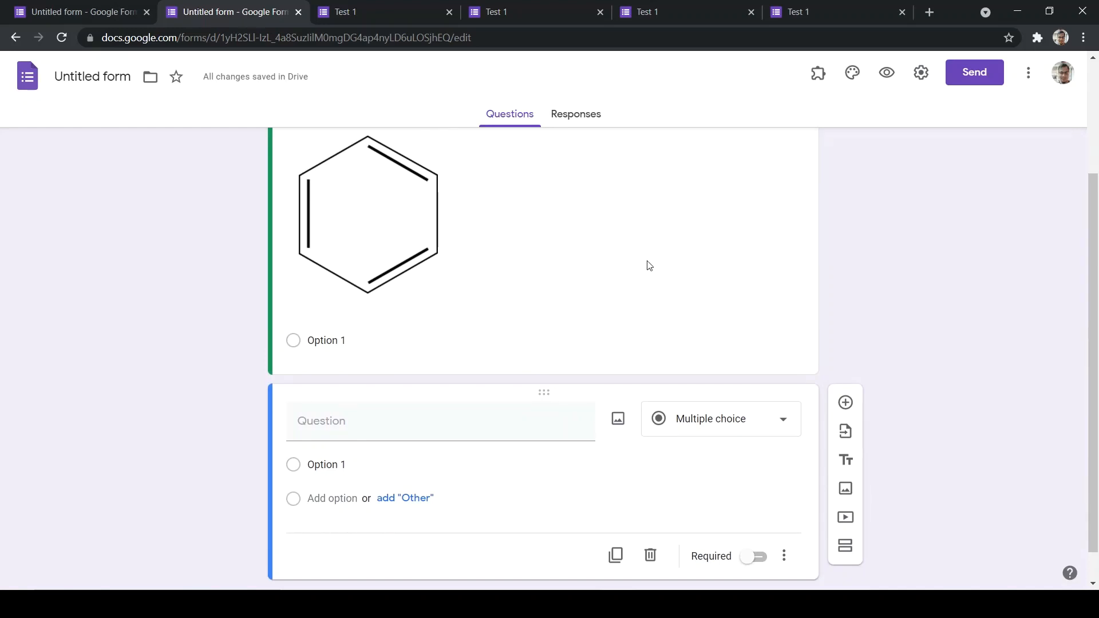
{"action": "scroll", "coordinate": [695, 279], "scroll_direction": "down", "scroll_amount": 1}
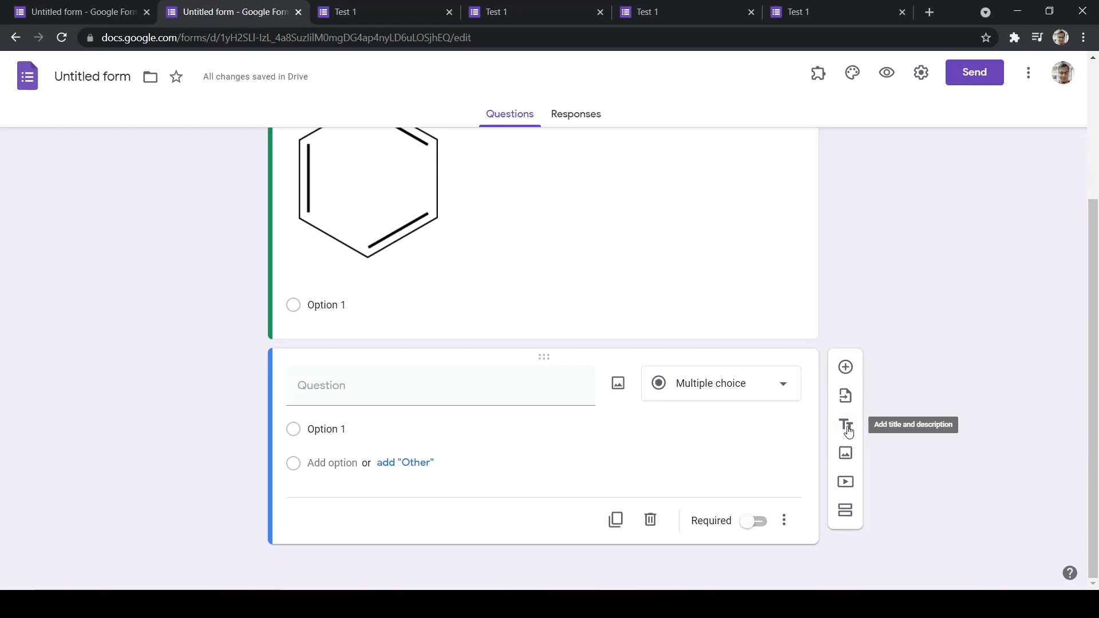
{"action": "scroll", "coordinate": [951, 286], "scroll_direction": "up", "scroll_amount": 4}
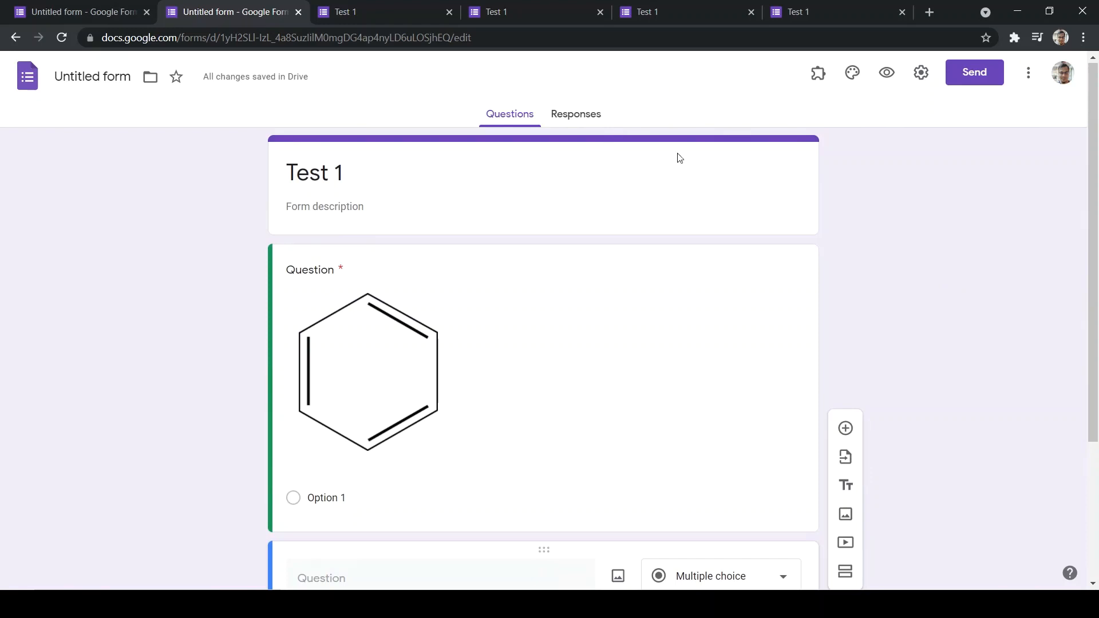
{"action": "scroll", "coordinate": [907, 318], "scroll_direction": "down", "scroll_amount": 3}
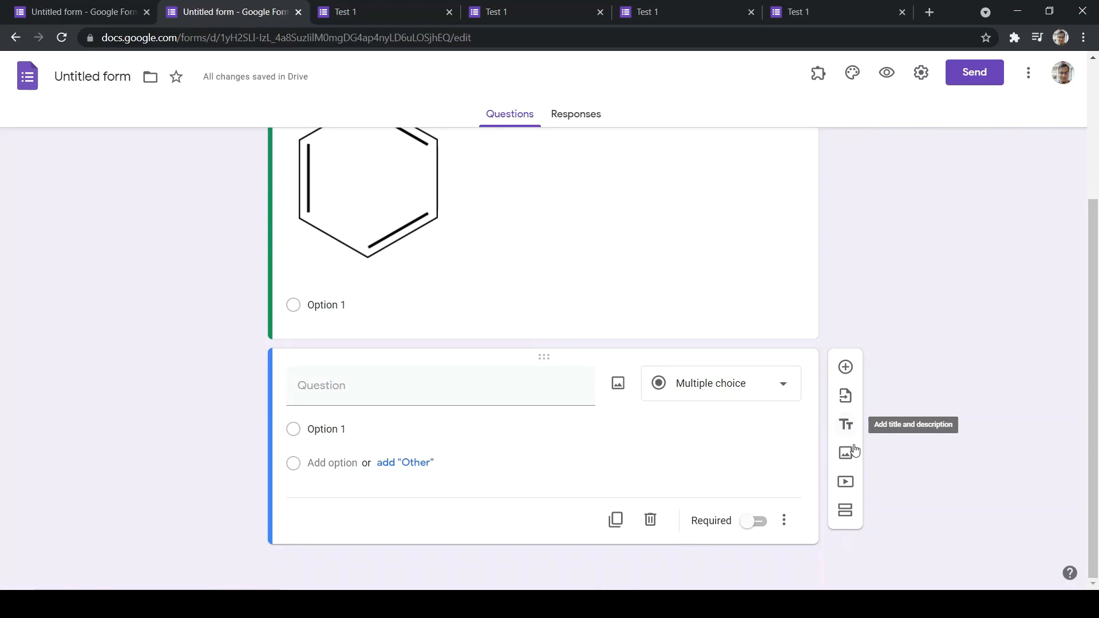
Add a new section after the blank question and review both sections of the form
{"action": "left_click", "coordinate": [851, 517]}
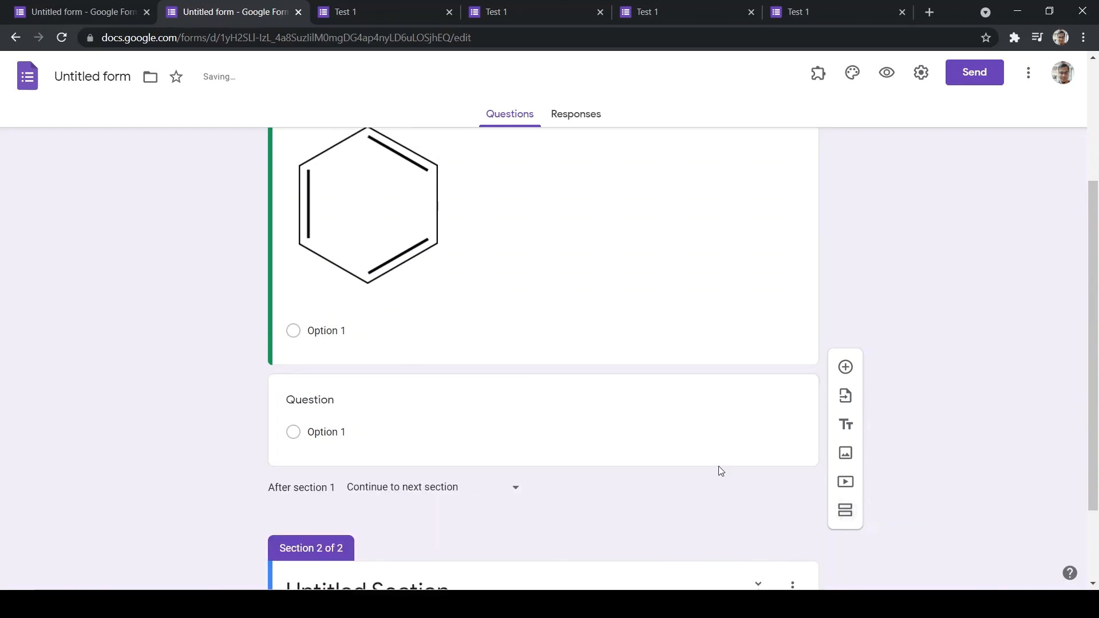
{"action": "scroll", "coordinate": [864, 336], "scroll_direction": "up", "scroll_amount": 4}
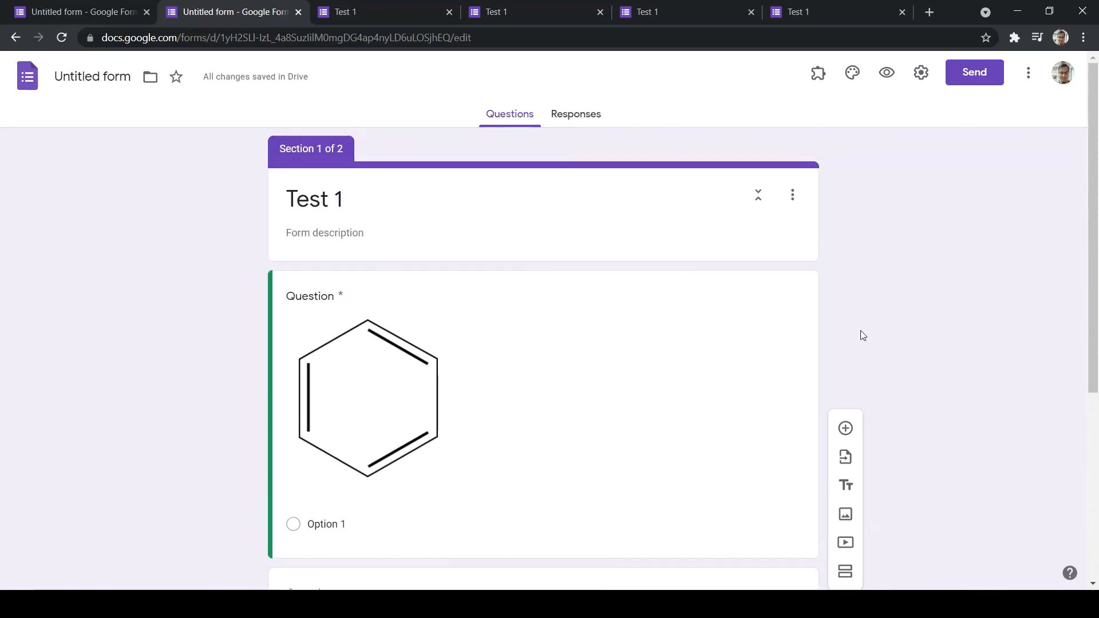
{"action": "scroll", "coordinate": [863, 337], "scroll_direction": "down", "scroll_amount": 3}
{"action": "scroll", "coordinate": [861, 334], "scroll_direction": "down", "scroll_amount": 3}
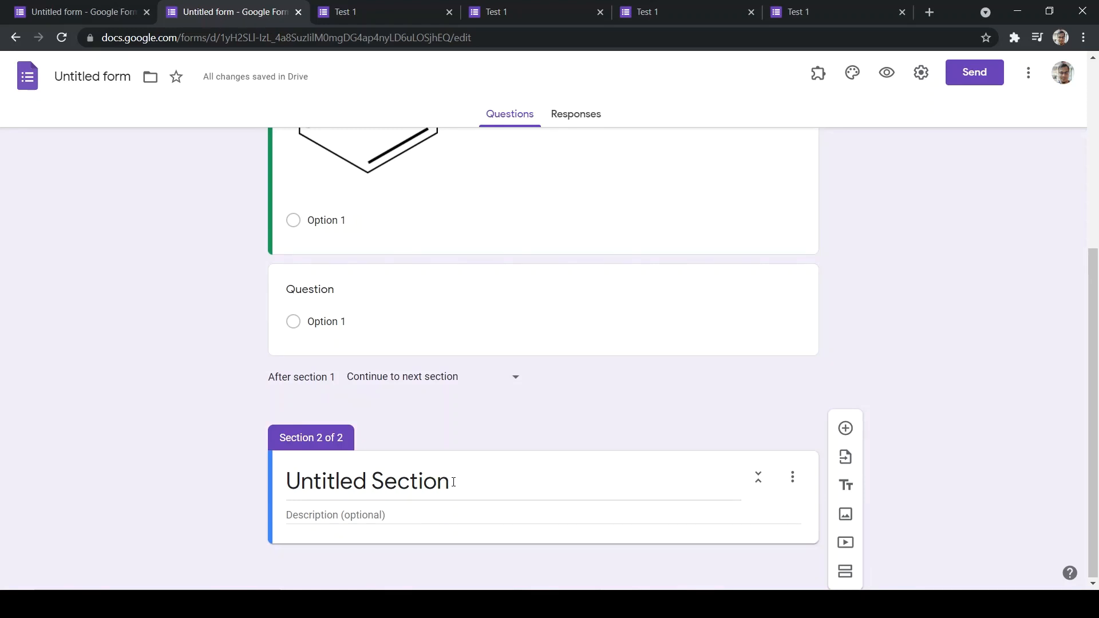
Rename the second section to "Section A"
{"action": "left_click", "coordinate": [403, 486]}
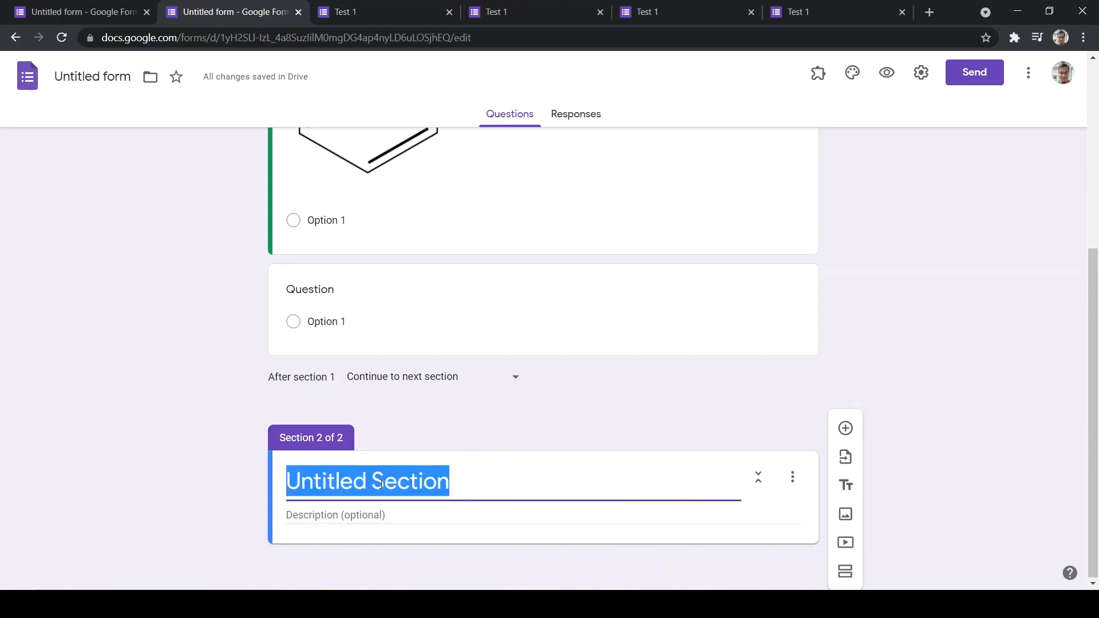
{"action": "type", "text": "Q"}
{"action": "key", "text": "BackSpace"}
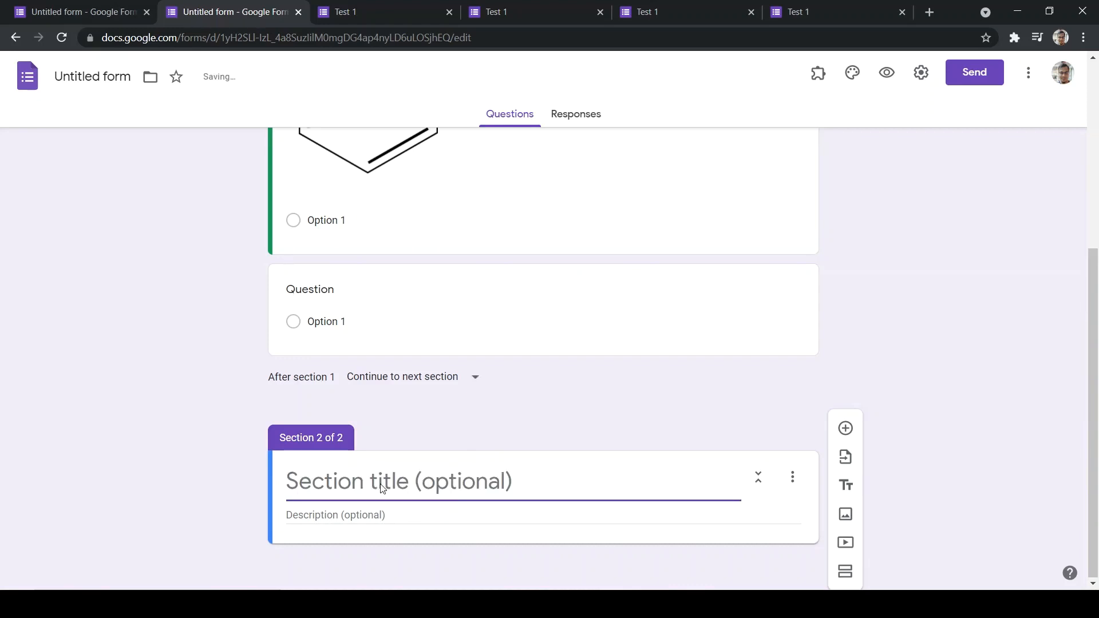
{"action": "type", "text": "Section"}
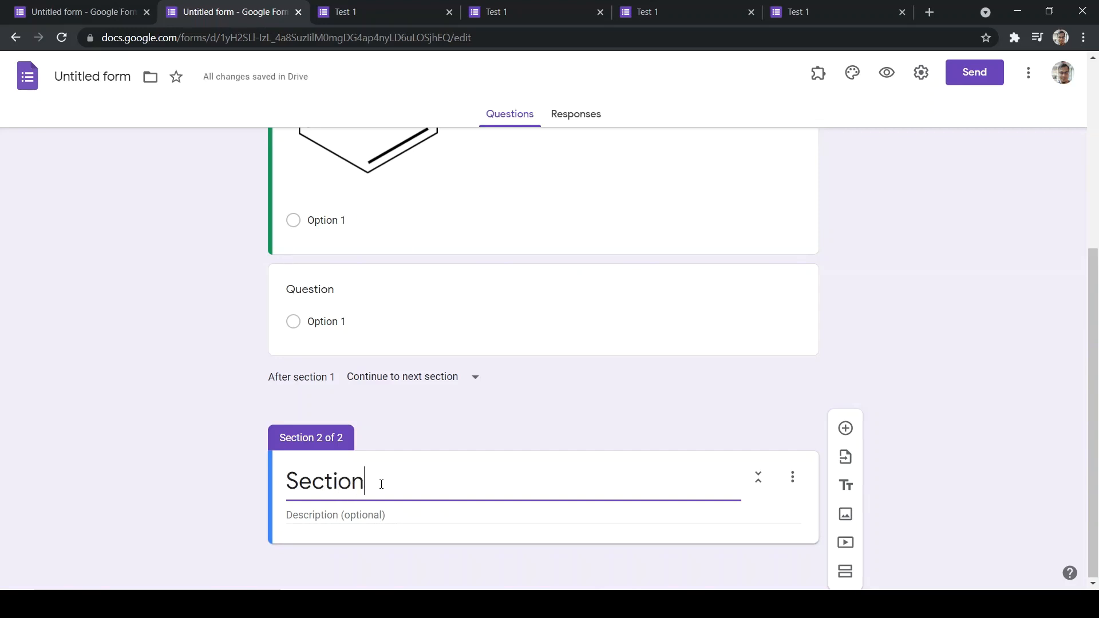
{"action": "type", "text": " A"}
Move the benzene question from the first section into Section A
{"action": "scroll", "coordinate": [521, 337], "scroll_direction": "up", "scroll_amount": 5}
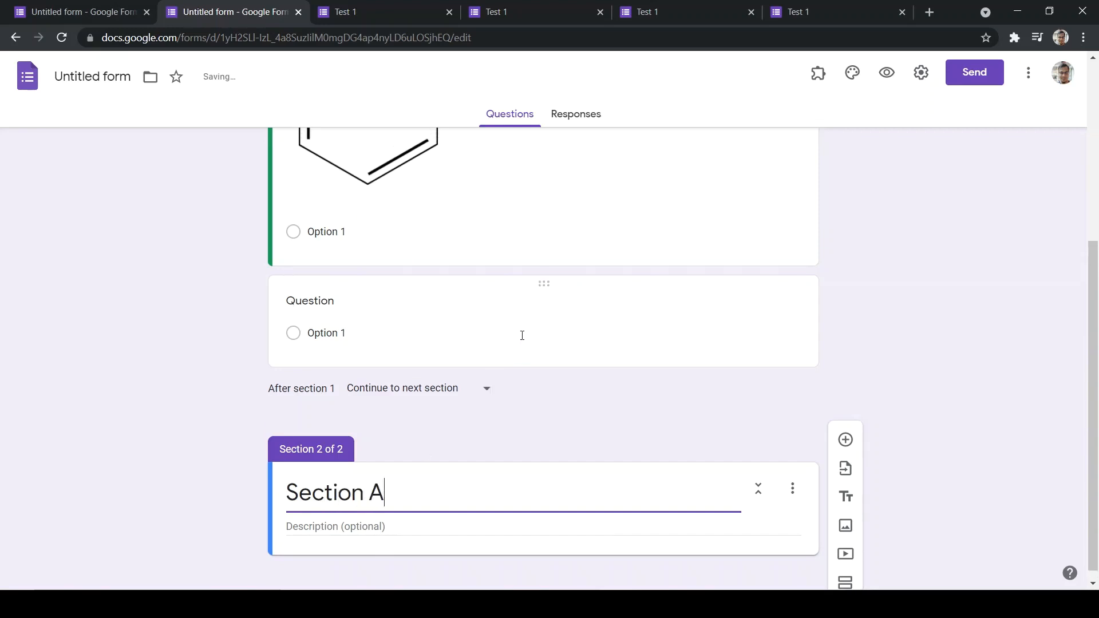
{"action": "scroll", "coordinate": [521, 338], "scroll_direction": "down", "scroll_amount": 2}
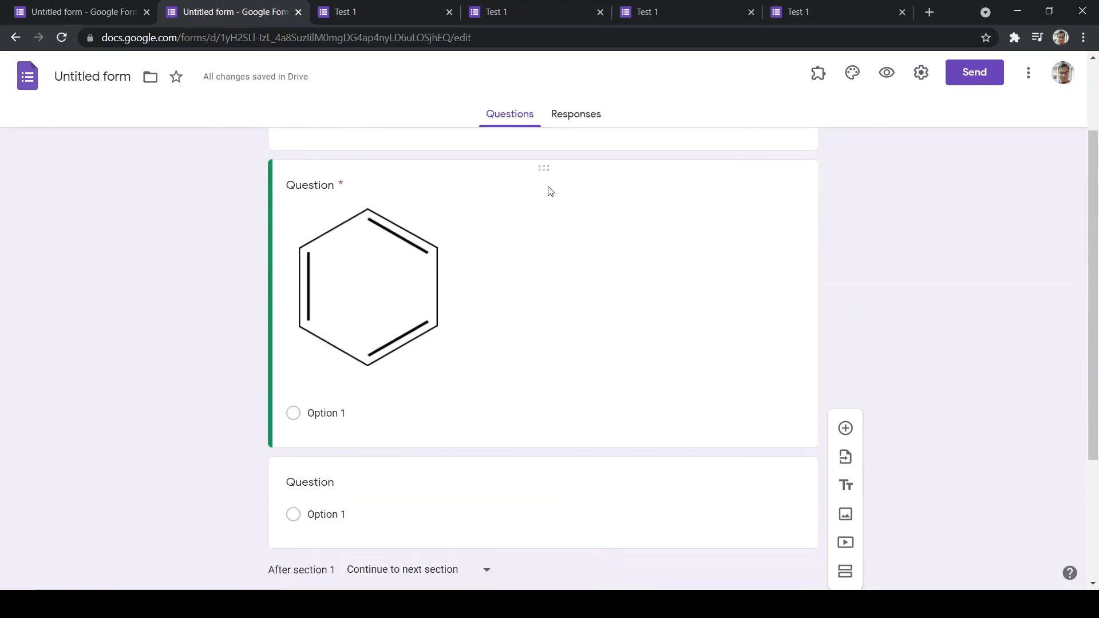
{"action": "scroll", "coordinate": [553, 207], "scroll_direction": "up", "scroll_amount": 1}
{"action": "left_click_drag", "start_coordinate": [525, 203], "coordinate": [478, 317]}
{"action": "scroll", "coordinate": [478, 317], "scroll_direction": "up", "scroll_amount": 5}
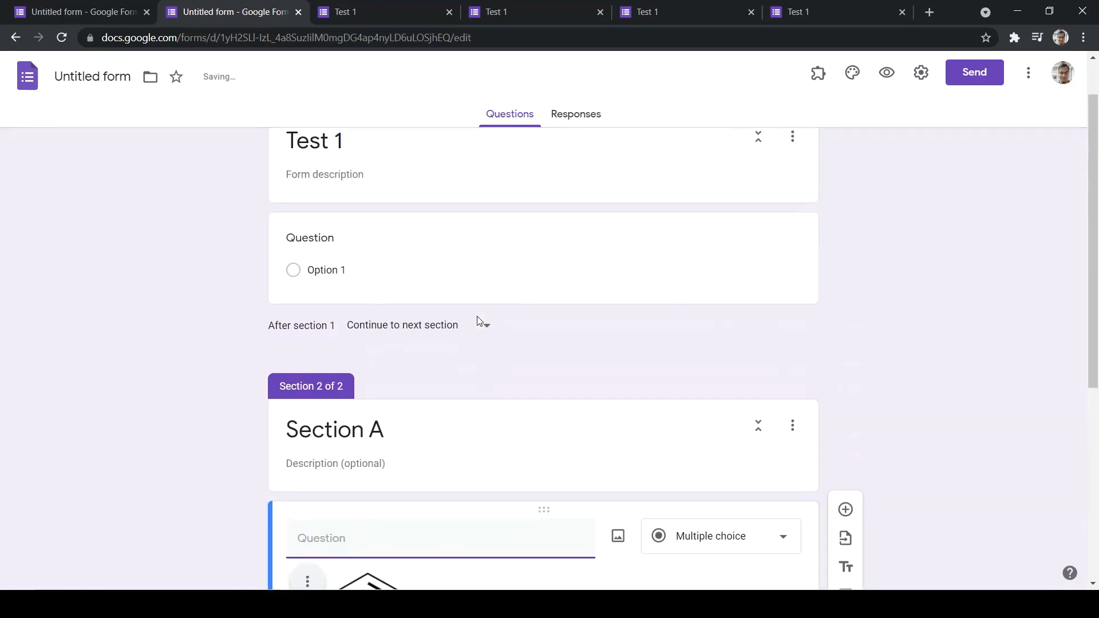
Title the first section's blank question "insert you matric no" and make it a required short-answer question
{"action": "left_click", "coordinate": [306, 313]}
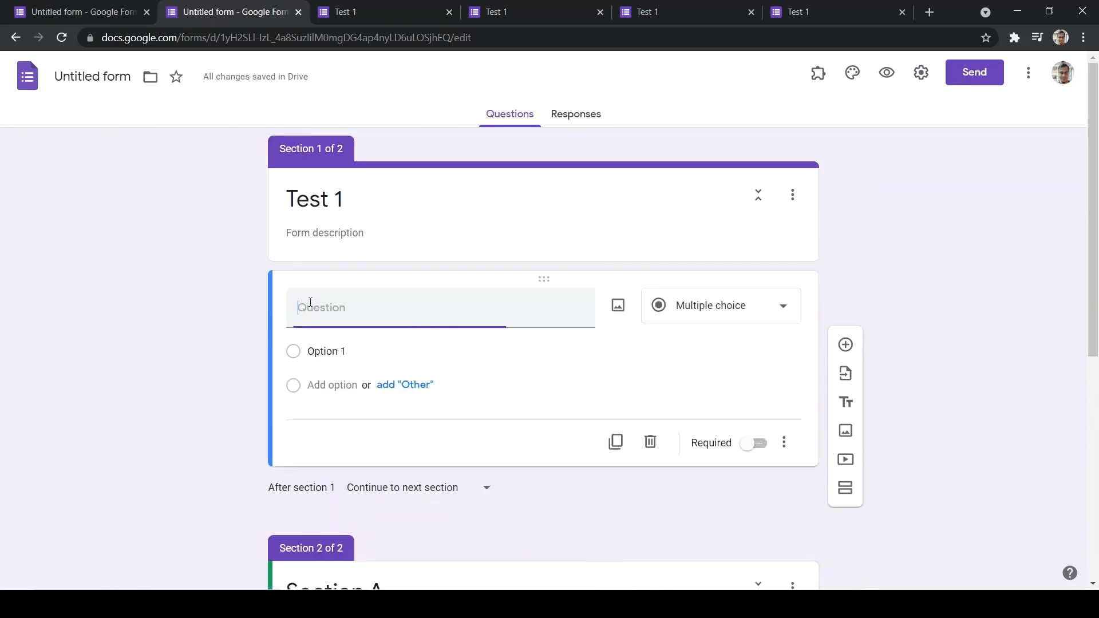
{"action": "type", "text": "in"}
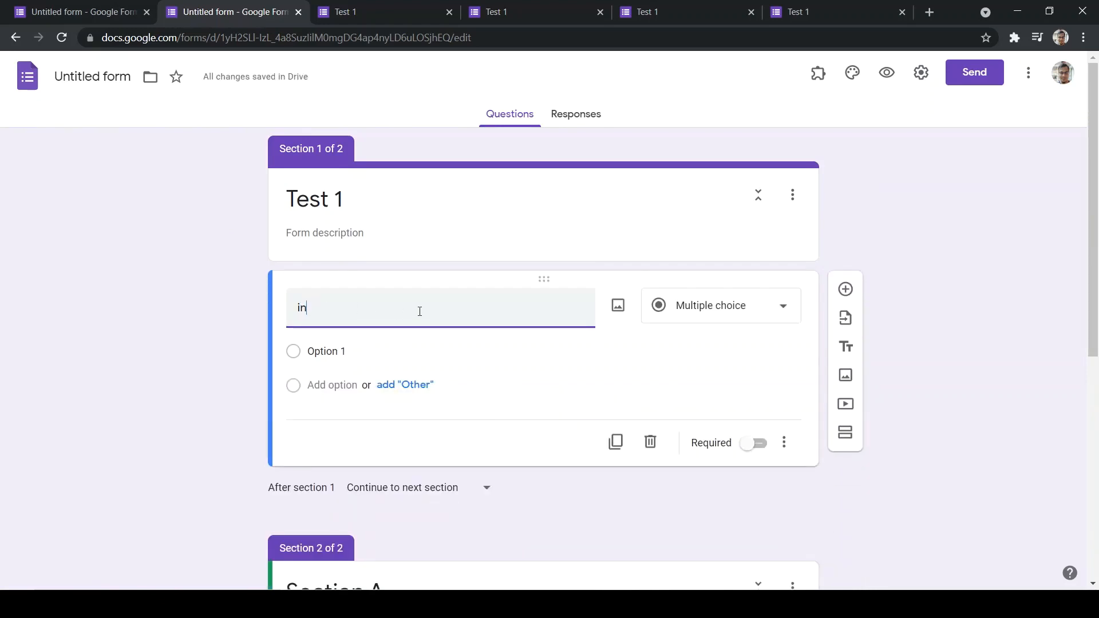
{"action": "type", "text": "sert you matric"}
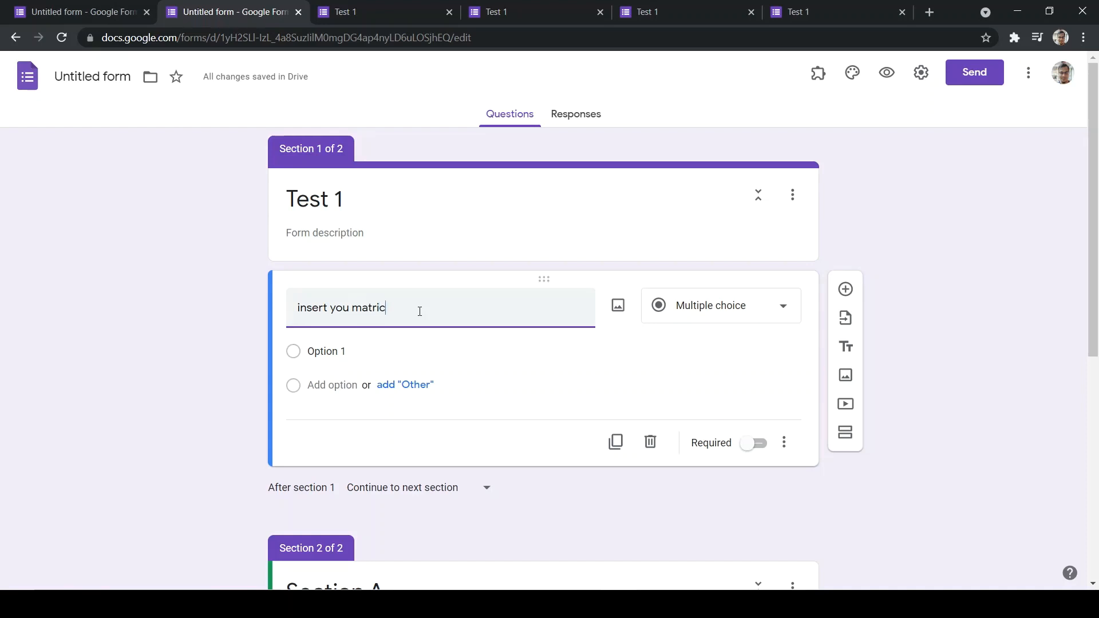
{"action": "type", "text": " no"}
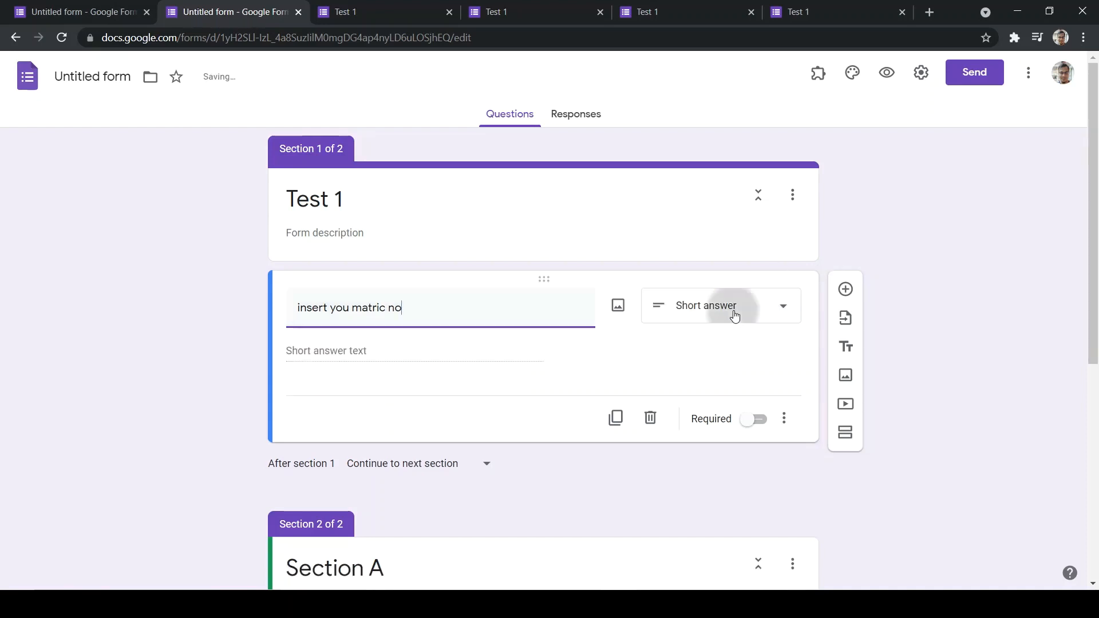
{"action": "left_click", "coordinate": [732, 314]}
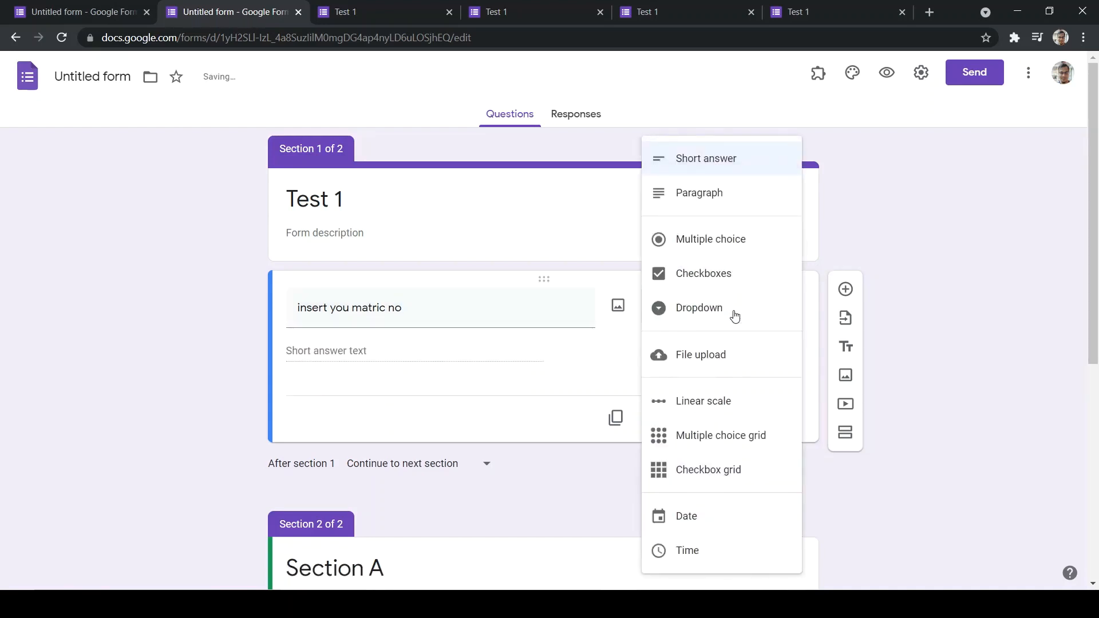
{"action": "left_click", "coordinate": [749, 167]}
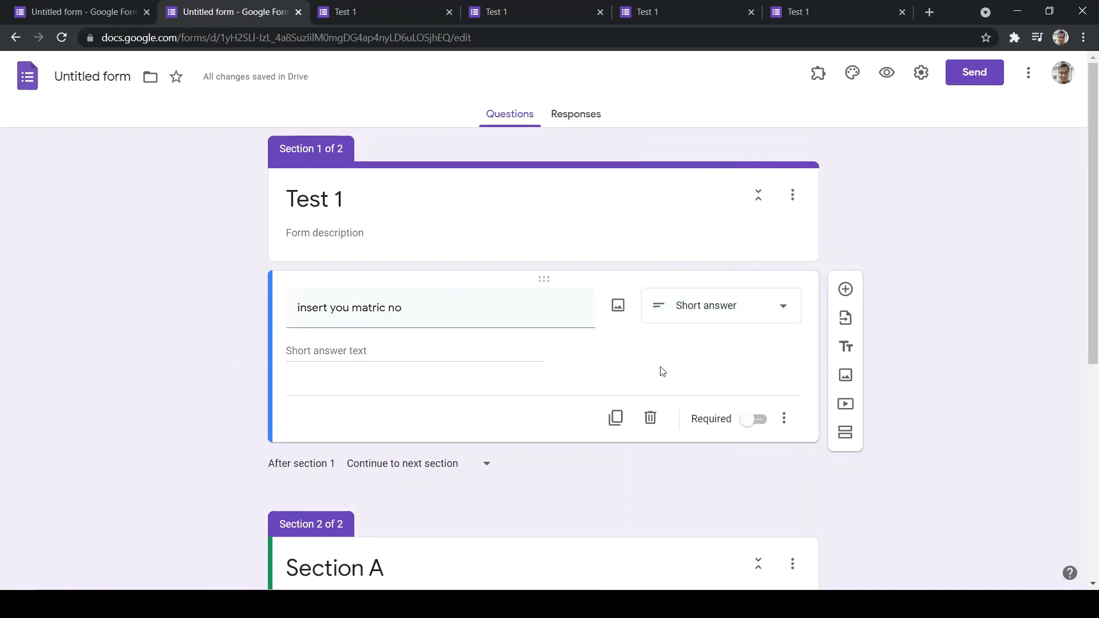
{"action": "left_click", "coordinate": [755, 421]}
Preview the form, fill in a sample matric number and test moving back and forth between the two sections
{"action": "scroll", "coordinate": [186, 336], "scroll_direction": "down", "scroll_amount": 5}
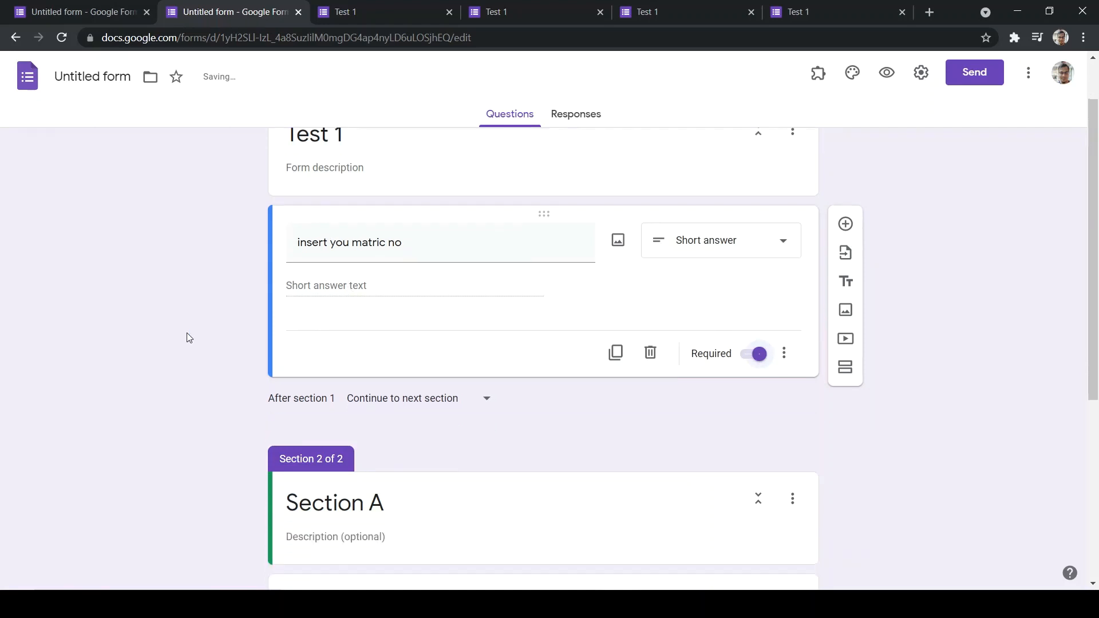
{"action": "scroll", "coordinate": [386, 384], "scroll_direction": "up", "scroll_amount": 5}
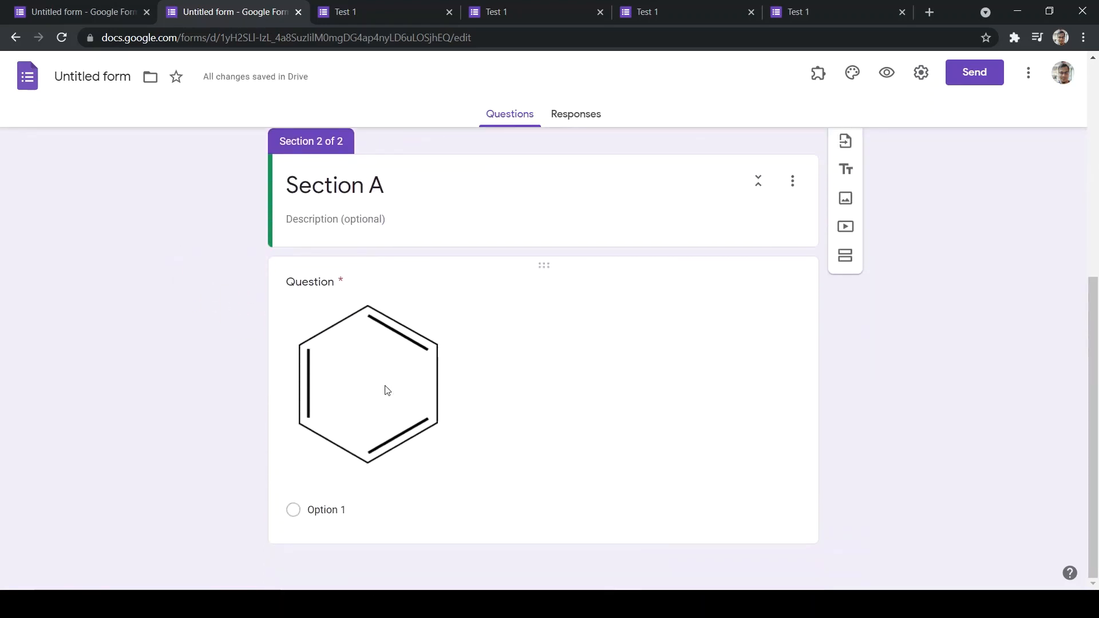
{"action": "left_click", "coordinate": [886, 73]}
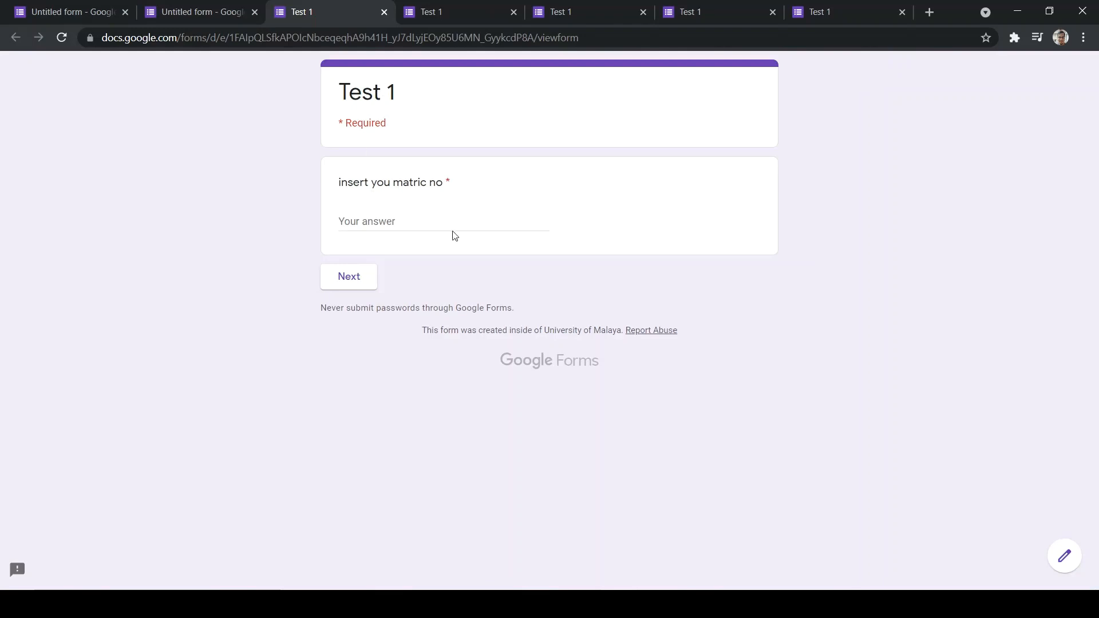
{"action": "left_click", "coordinate": [366, 222]}
{"action": "type", "text": "12345"}
{"action": "left_click", "coordinate": [346, 276]}
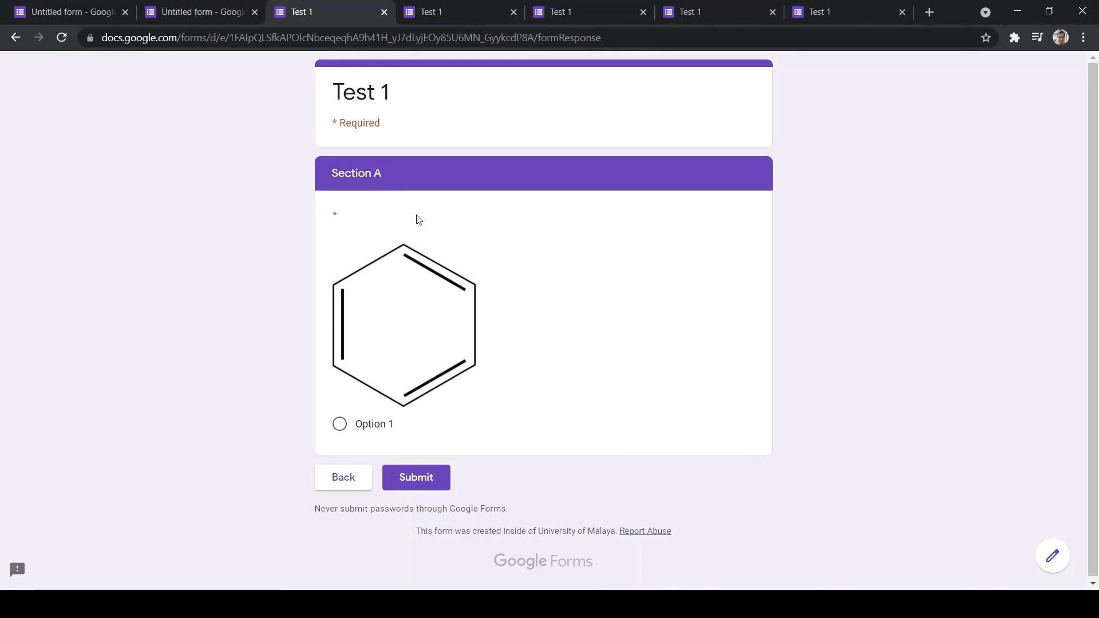
{"action": "left_click", "coordinate": [342, 481]}
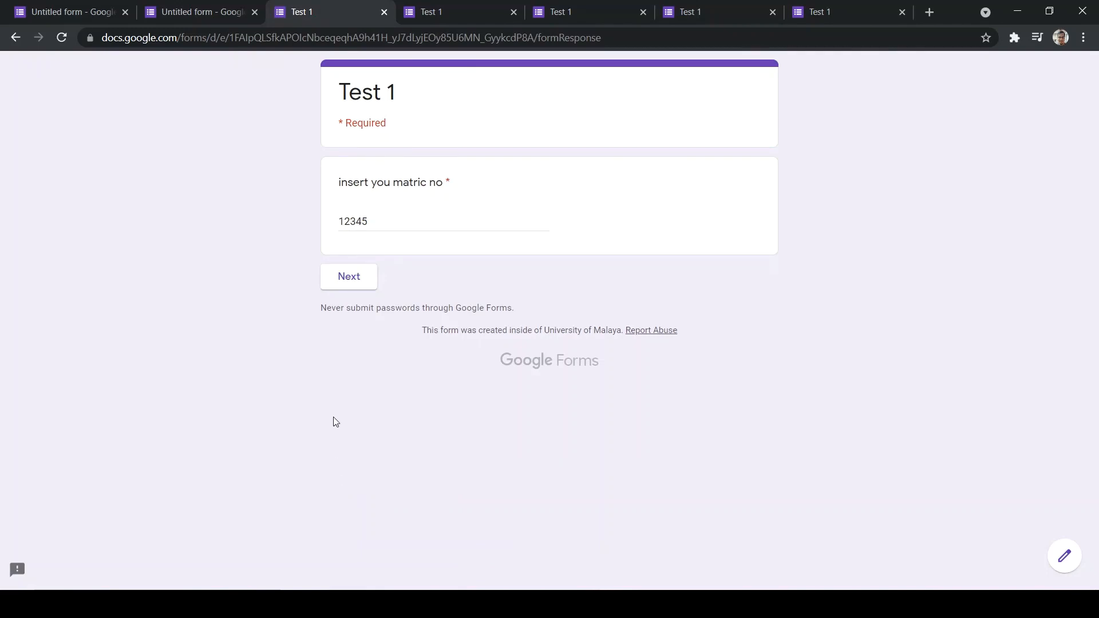
{"action": "left_click", "coordinate": [338, 276]}
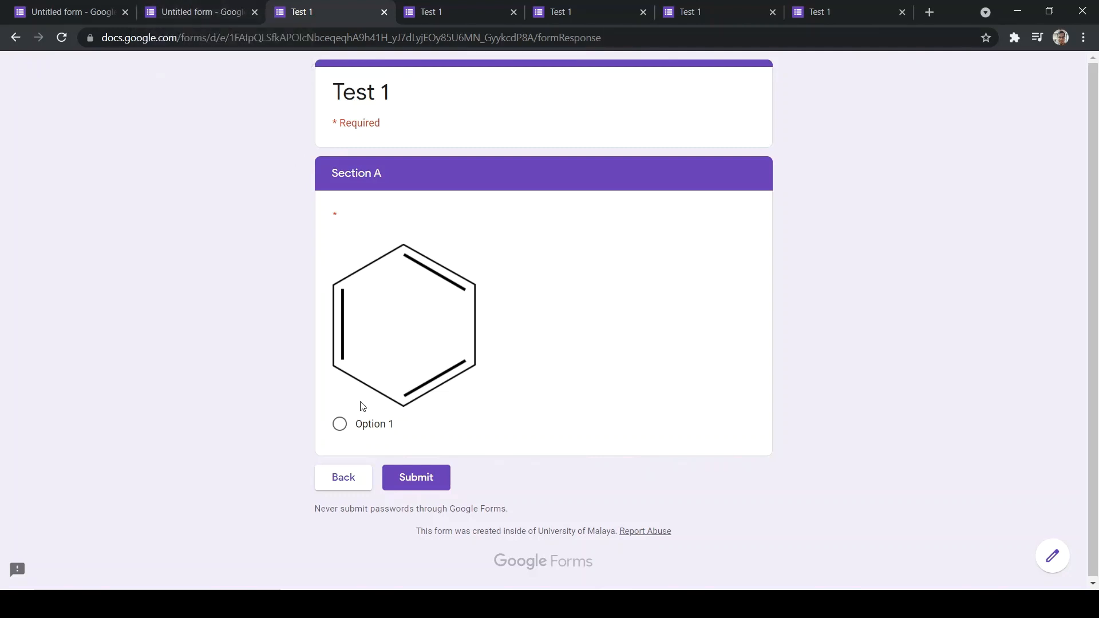
{"action": "left_click", "coordinate": [345, 474]}
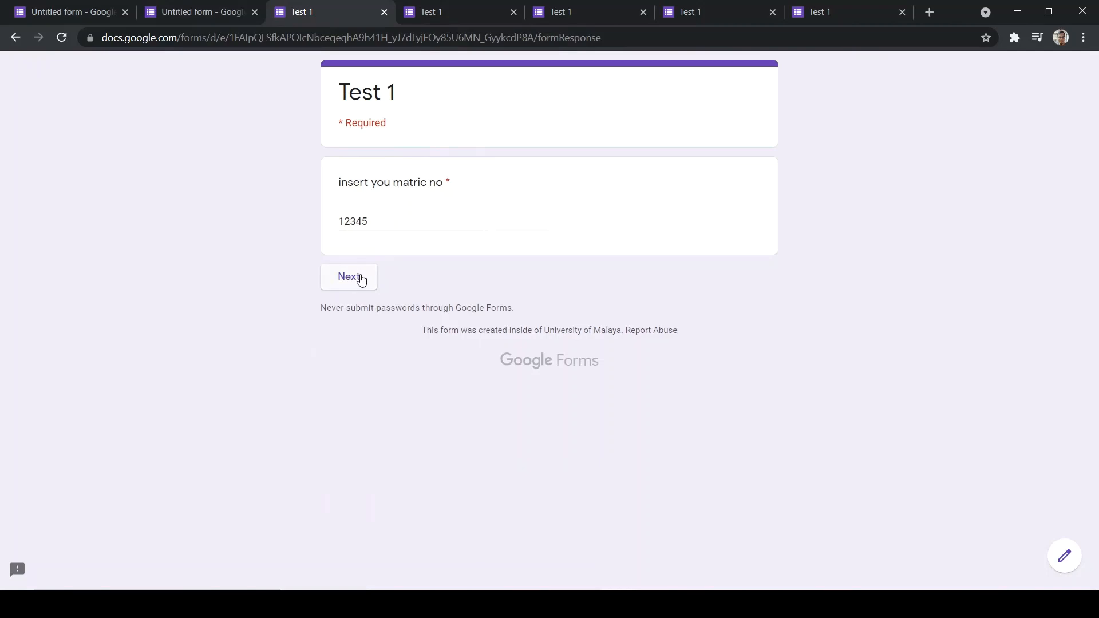
In the form editor, add a title and description block and move it into Section A above the benzene question
{"action": "left_click", "coordinate": [170, 15]}
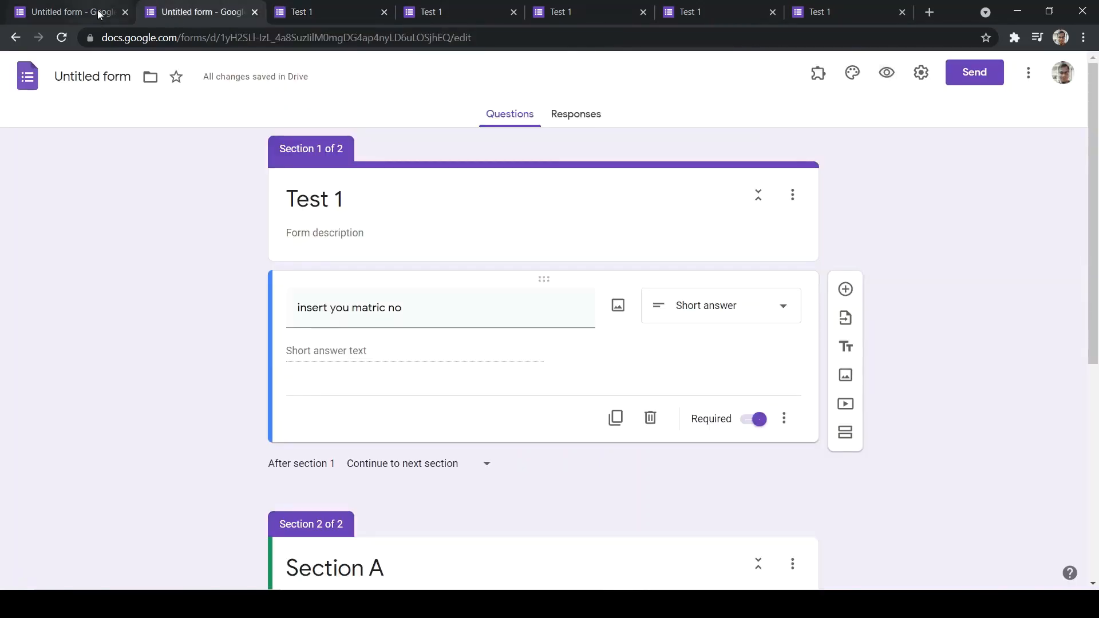
{"action": "scroll", "coordinate": [450, 321], "scroll_direction": "down", "scroll_amount": 7}
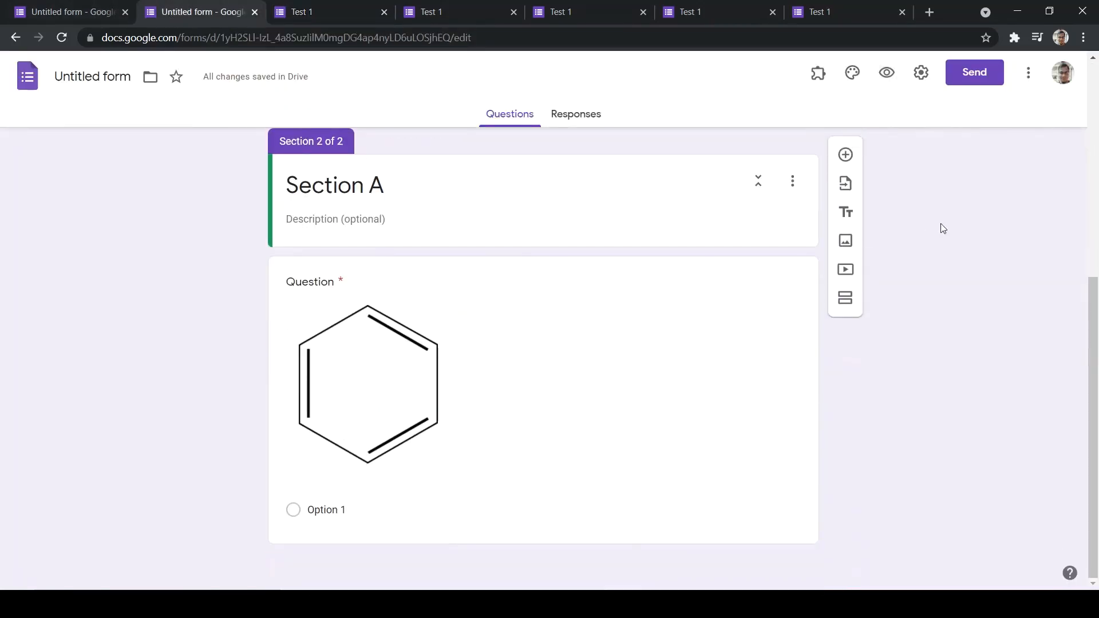
{"action": "left_click", "coordinate": [846, 214]}
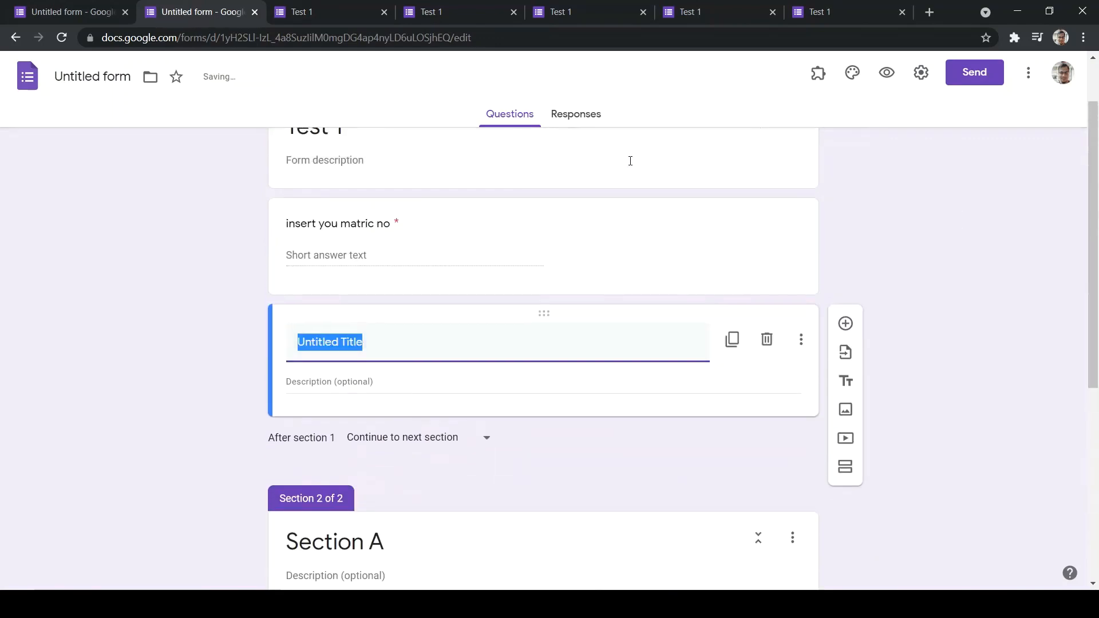
{"action": "left_click_drag", "start_coordinate": [543, 210], "coordinate": [560, 358]}
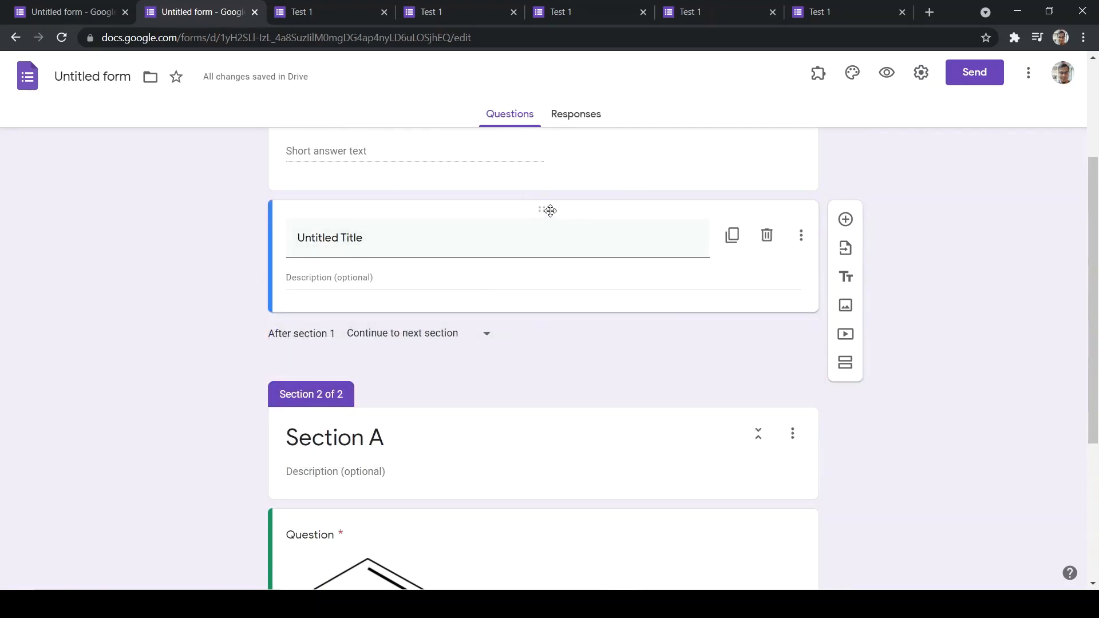
{"action": "left_click_drag", "start_coordinate": [550, 211], "coordinate": [537, 427]}
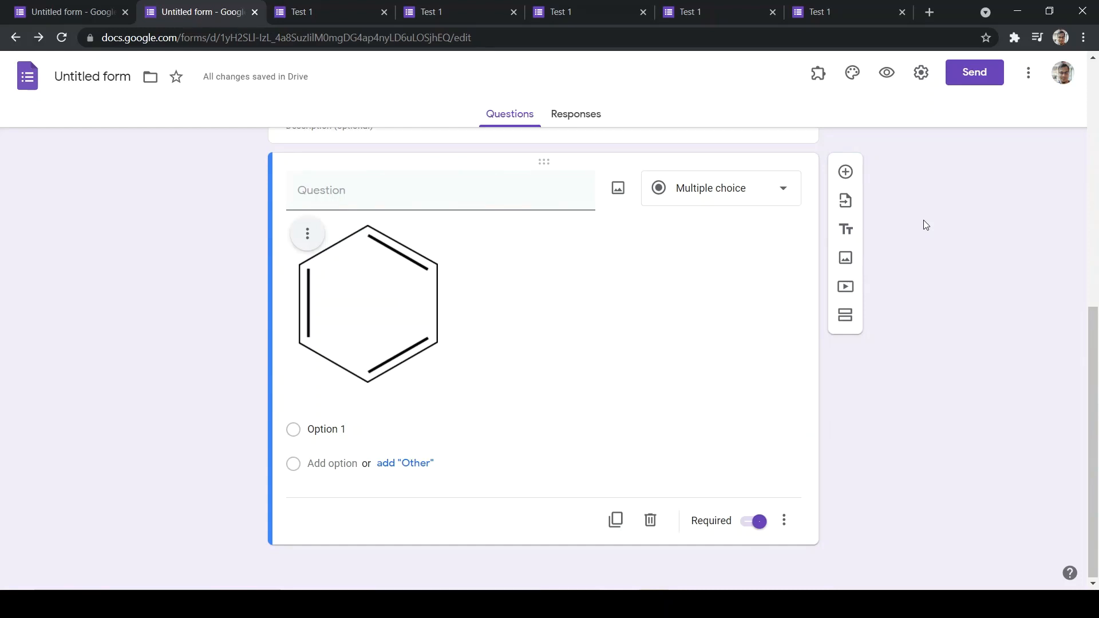
Insert the coloured glassware picture from a Google image search for "chemistry" and place it above the benzene question
{"action": "left_click", "coordinate": [846, 257]}
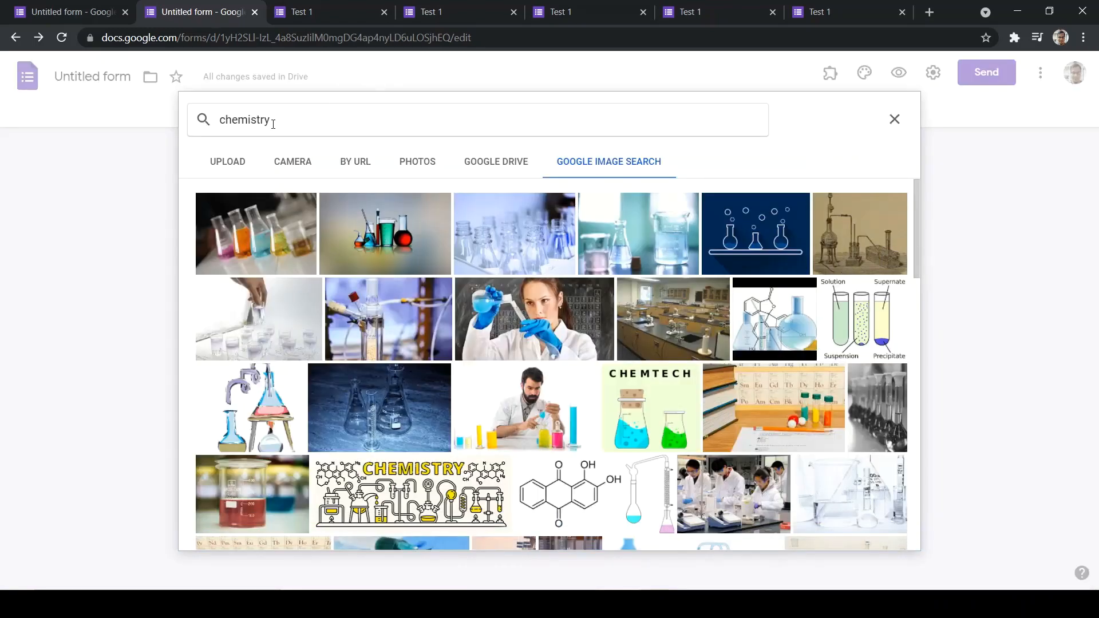
{"action": "double_click", "coordinate": [274, 124]}
{"action": "left_click", "coordinate": [245, 150]}
{"action": "double_click", "coordinate": [364, 251]}
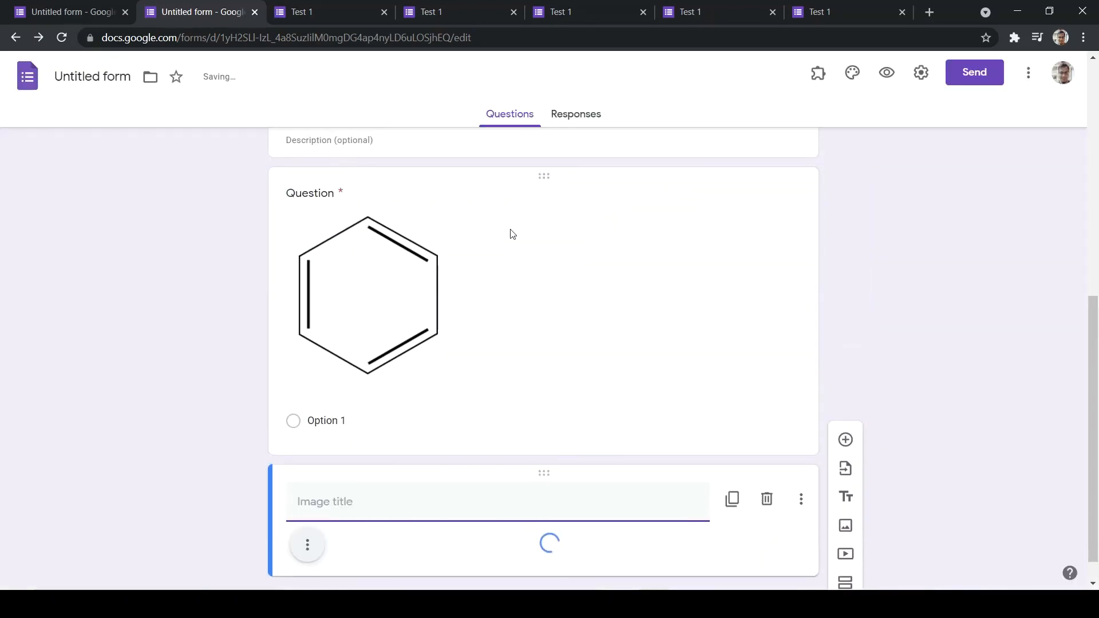
{"action": "left_click_drag", "start_coordinate": [540, 459], "coordinate": [425, 290]}
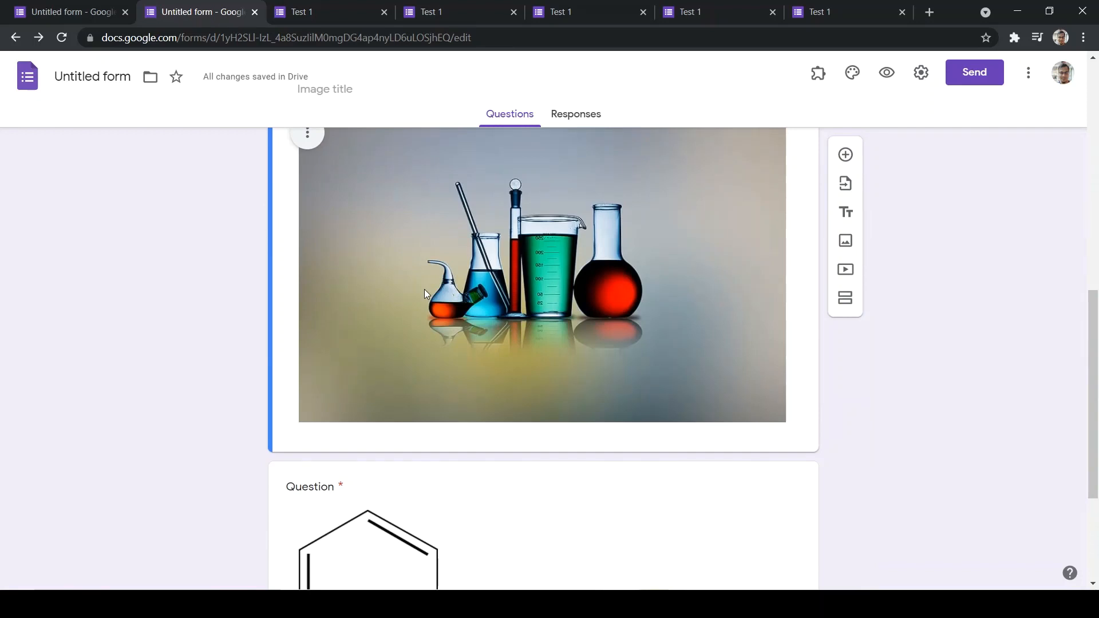
Search YouTube for "chemistry", insert the video "The Nucleus: Crash Course Chemistry #1" below the glassware image, and title it "Refer to this video."
{"action": "scroll", "coordinate": [510, 289], "scroll_direction": "down", "scroll_amount": 3}
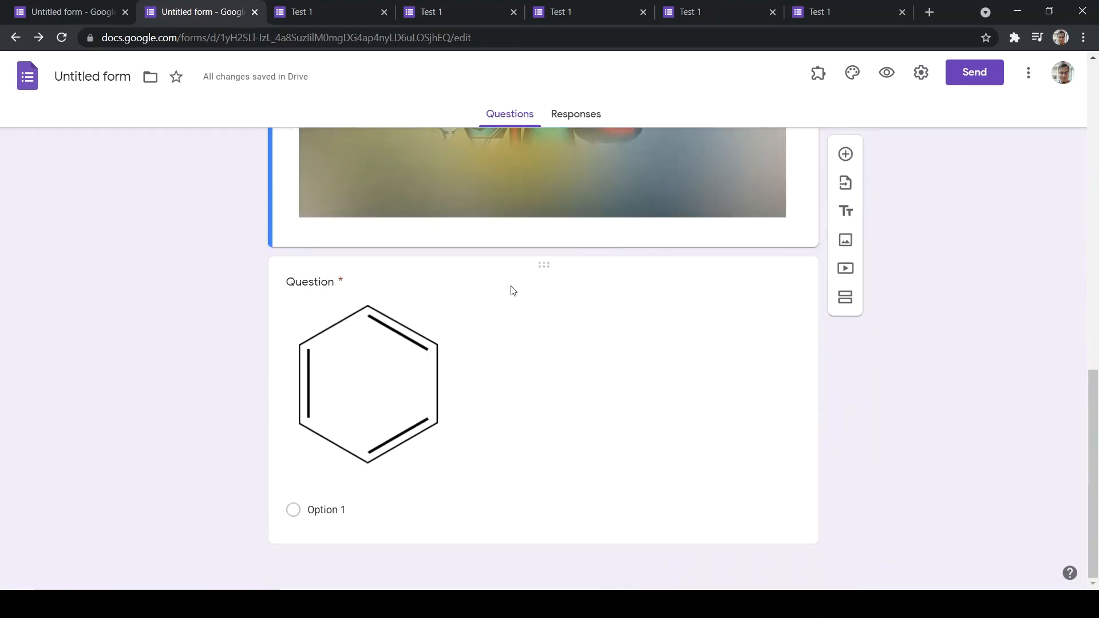
{"action": "scroll", "coordinate": [412, 368], "scroll_direction": "up", "scroll_amount": 4}
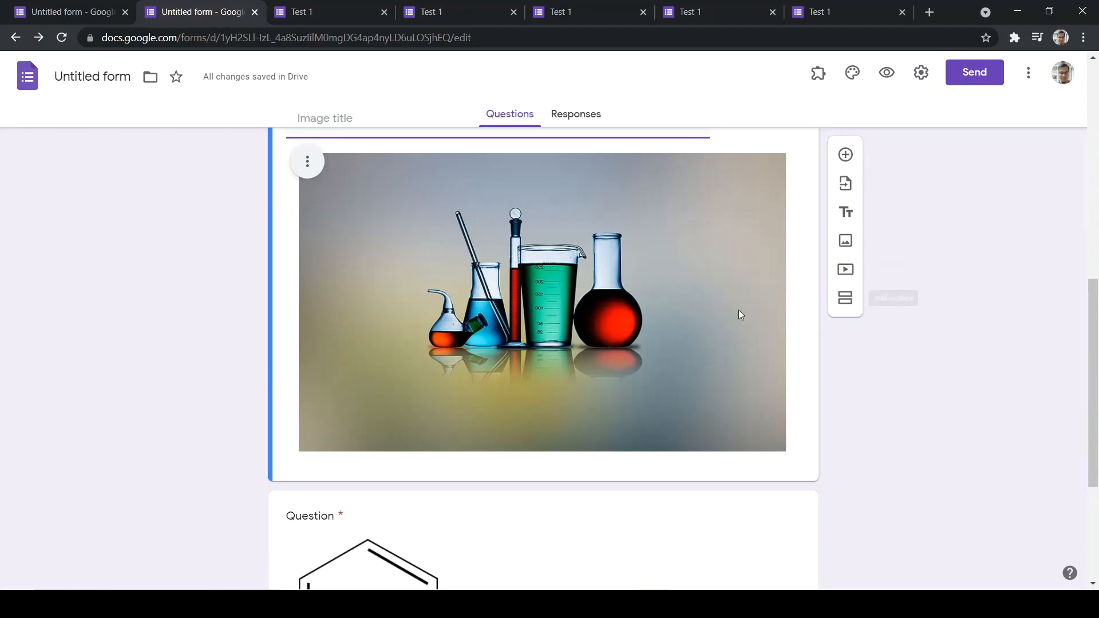
{"action": "left_click", "coordinate": [846, 270]}
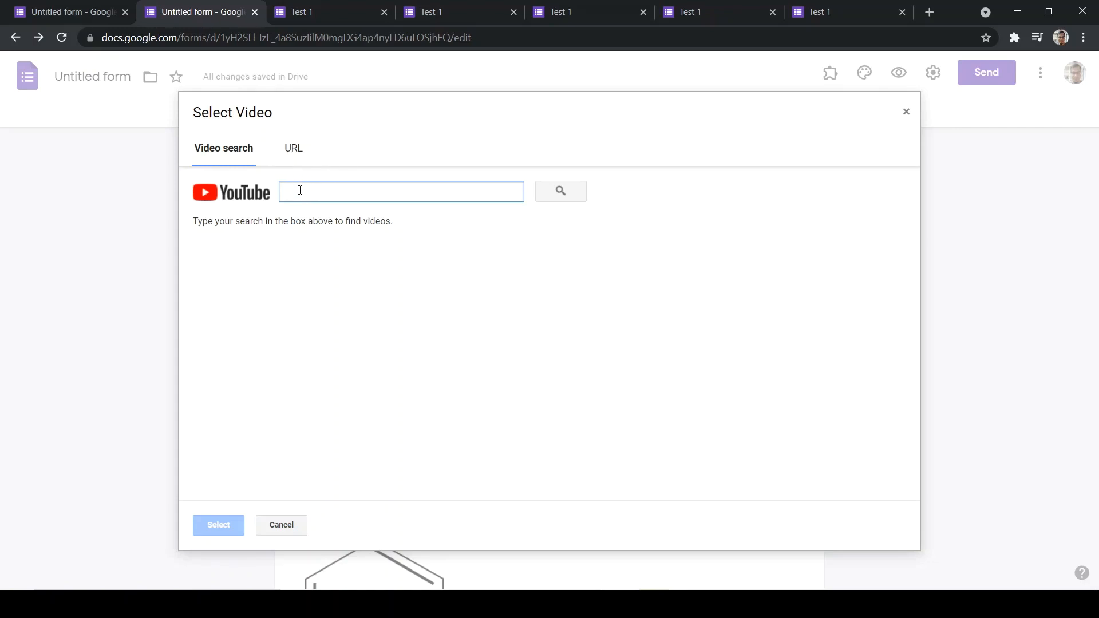
{"action": "type", "text": "chemistry"}
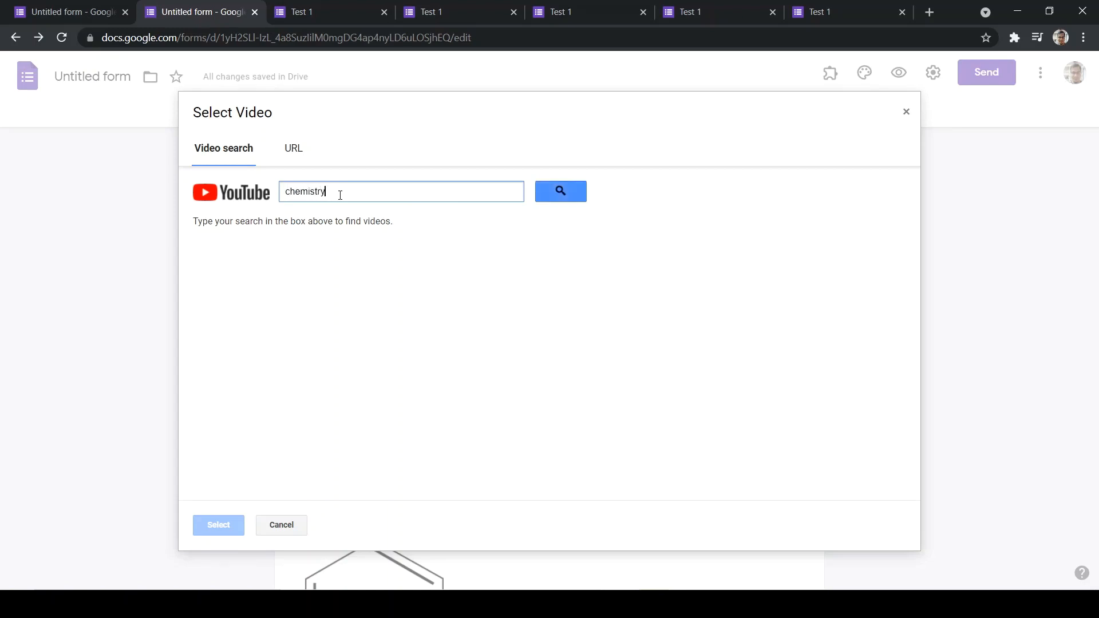
{"action": "key", "text": "Return"}
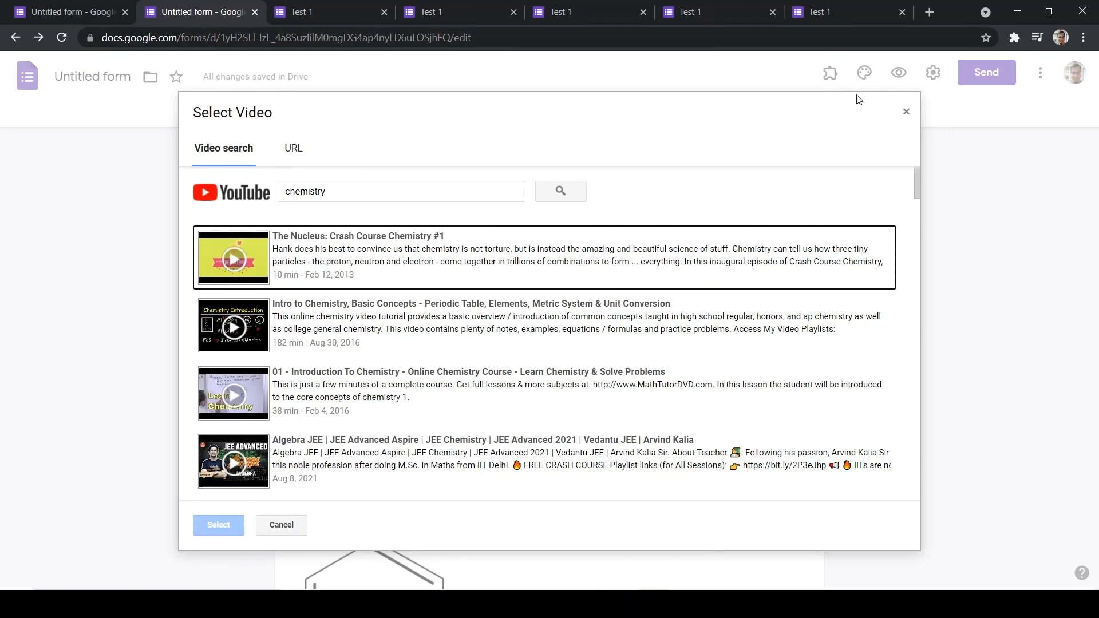
{"action": "double_click", "coordinate": [238, 266]}
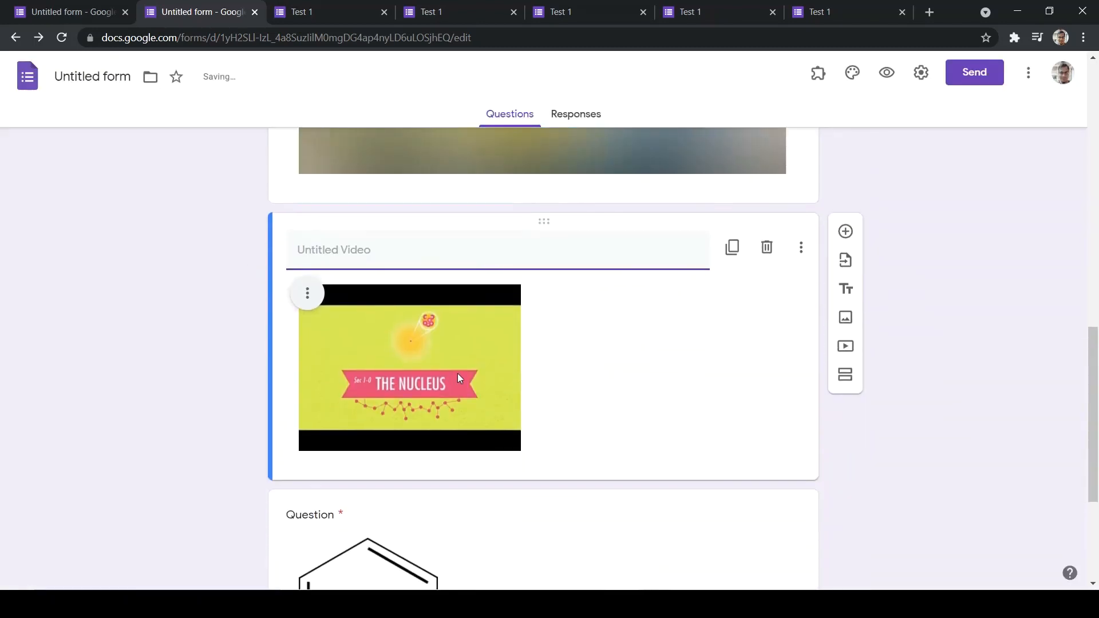
{"action": "left_click", "coordinate": [419, 151]}
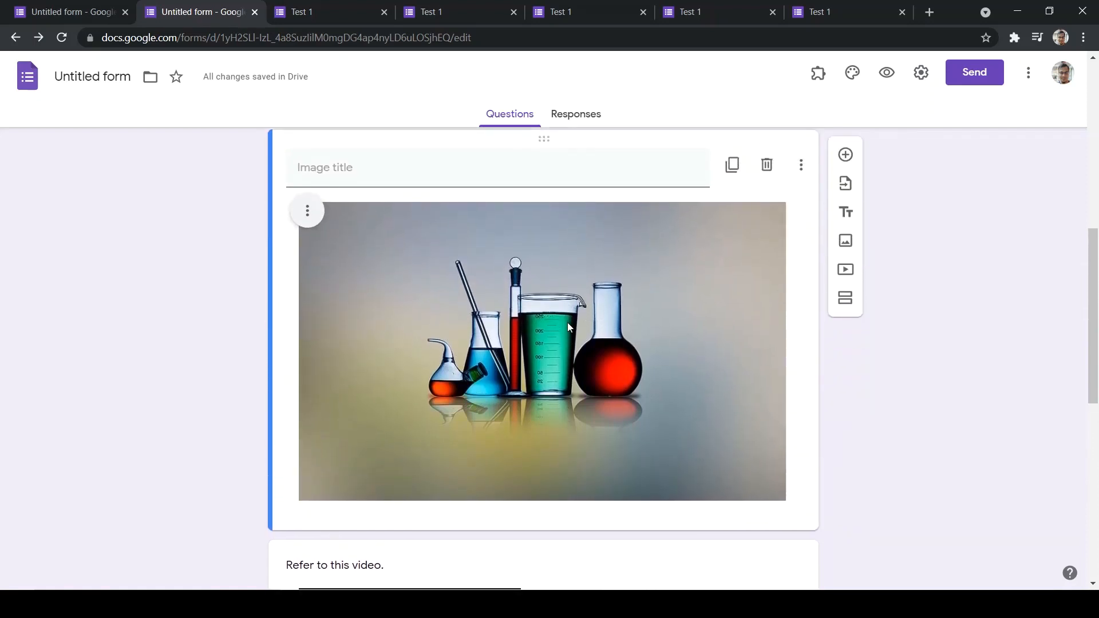
{"action": "scroll", "coordinate": [568, 327], "scroll_direction": "down", "scroll_amount": 2}
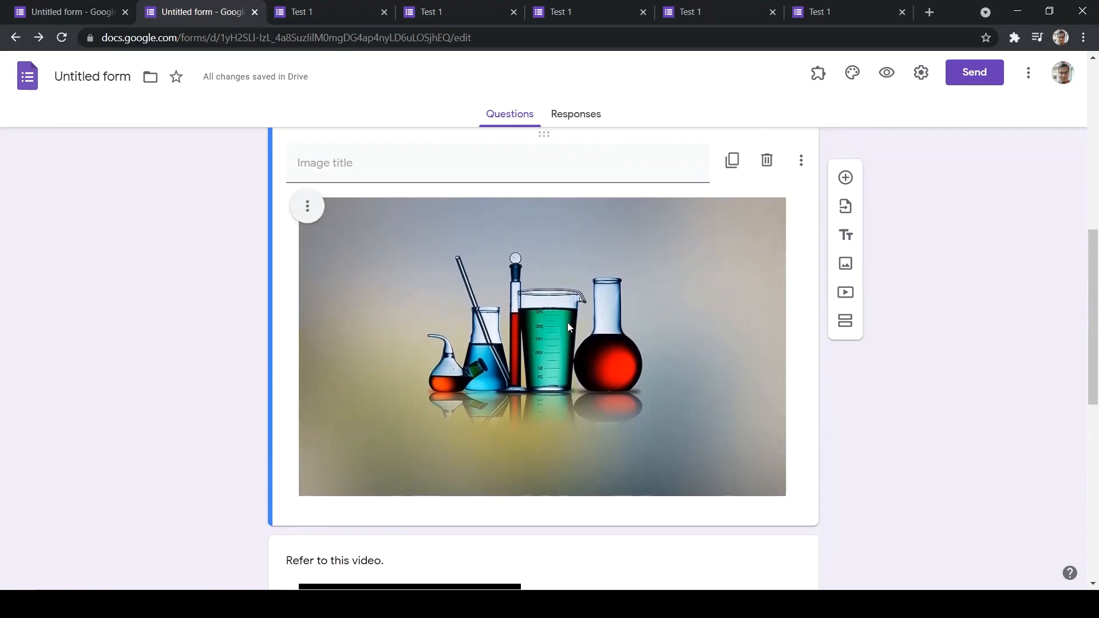
Show a description field on the benzene multiple-choice question
{"action": "scroll", "coordinate": [568, 327], "scroll_direction": "down", "scroll_amount": 2}
{"action": "scroll", "coordinate": [568, 324], "scroll_direction": "down", "scroll_amount": 2}
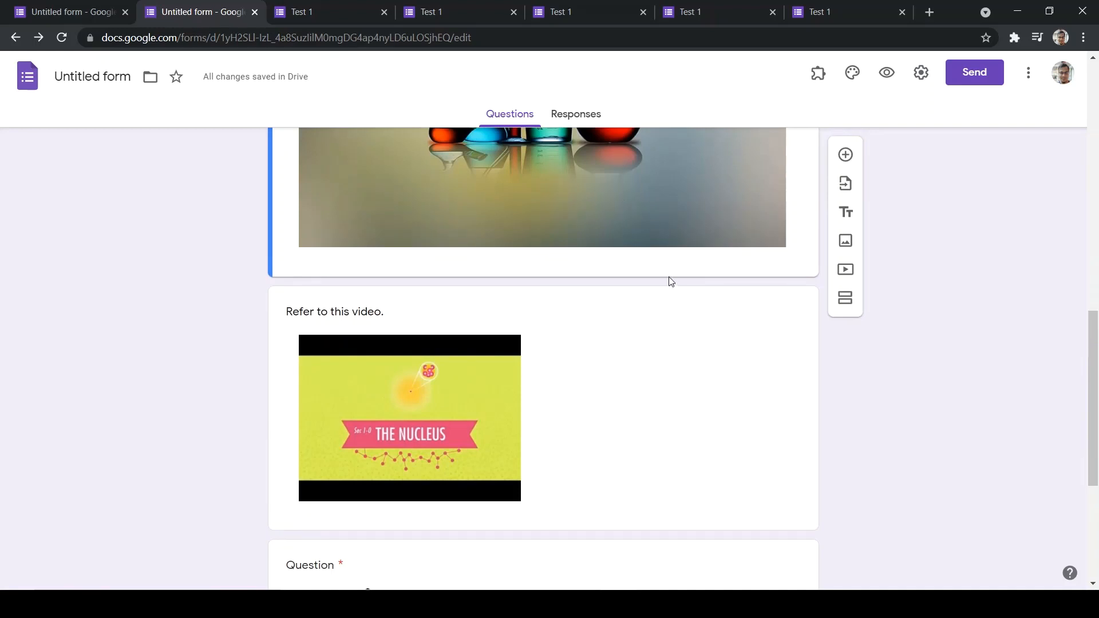
{"action": "scroll", "coordinate": [670, 280], "scroll_direction": "down", "scroll_amount": 2}
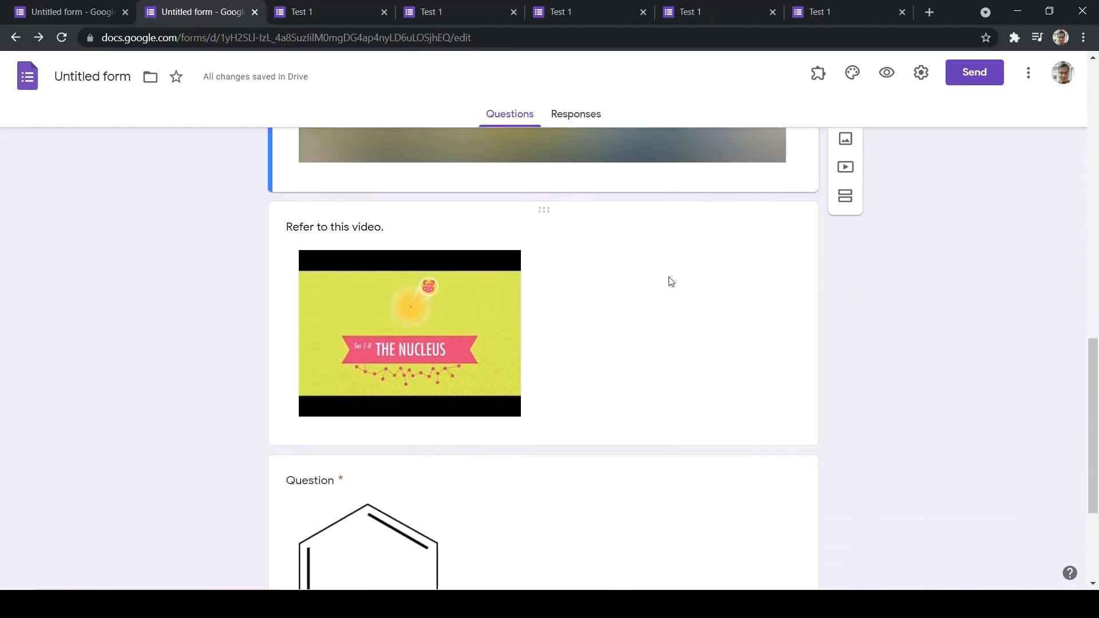
{"action": "scroll", "coordinate": [670, 282], "scroll_direction": "down", "scroll_amount": 4}
{"action": "left_click", "coordinate": [679, 377]}
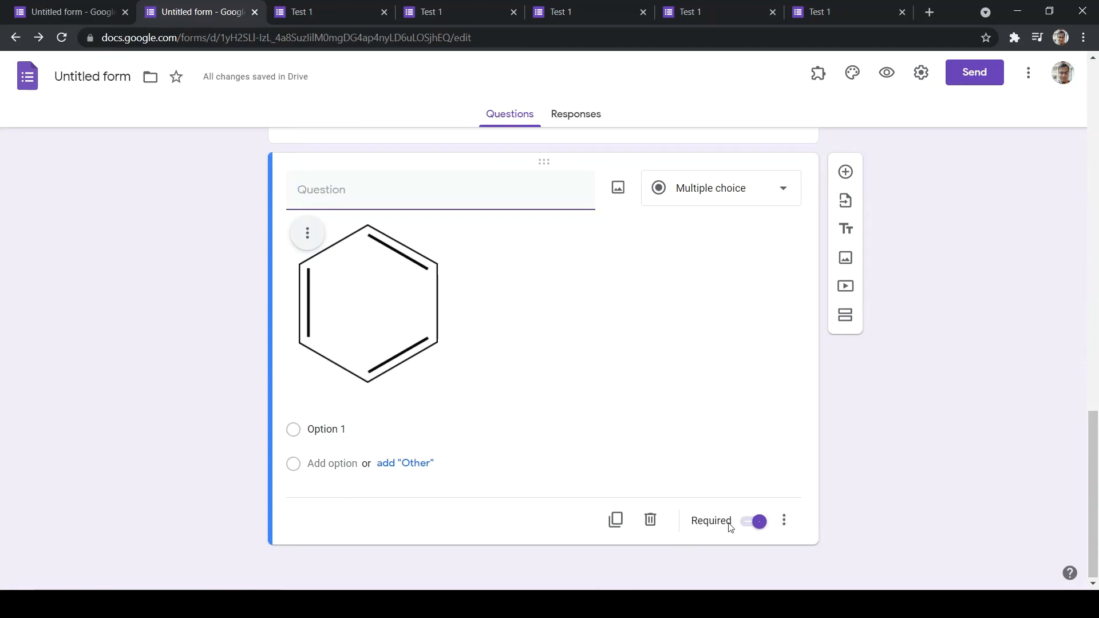
{"action": "left_click", "coordinate": [784, 521]}
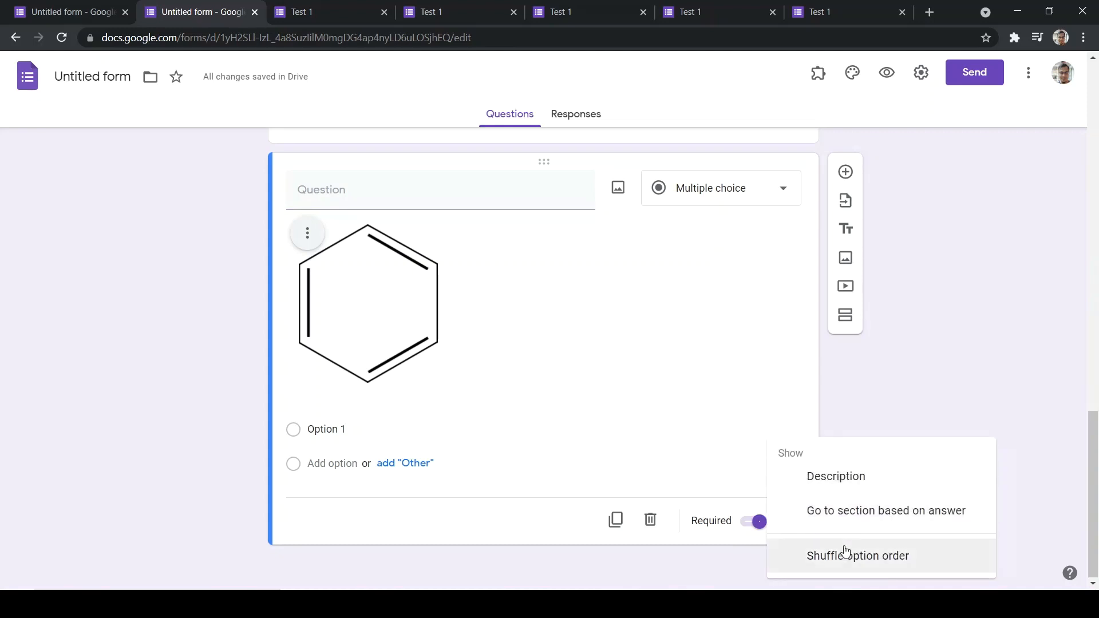
{"action": "left_click", "coordinate": [825, 488]}
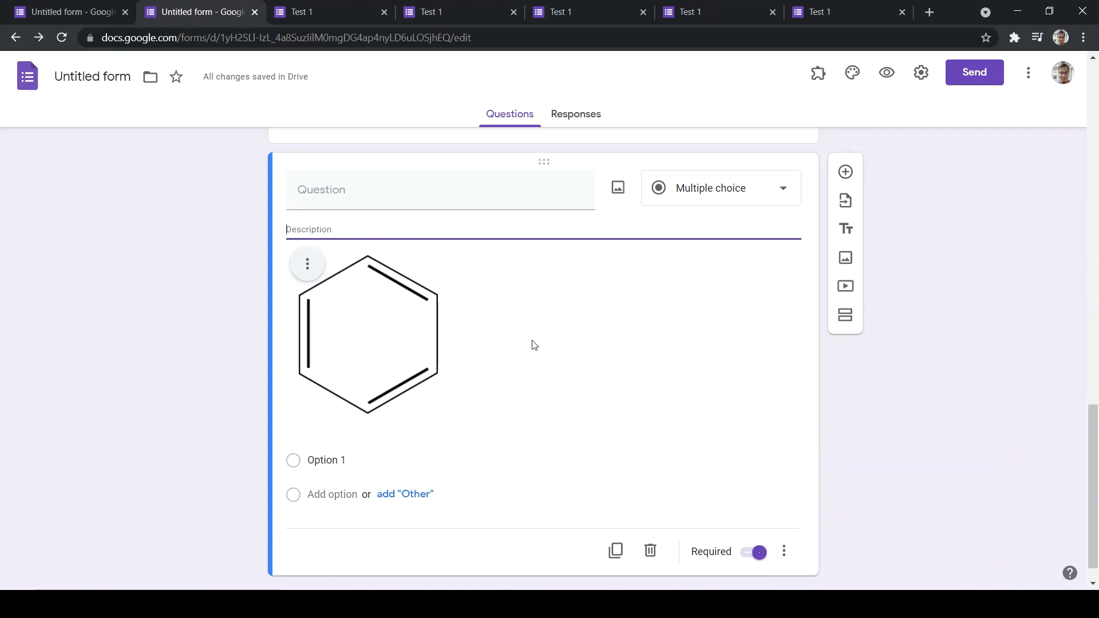
Enable going to a section based on the answer for the benzene question, and add Option 2 and Option 3
{"action": "left_click", "coordinate": [784, 552]}
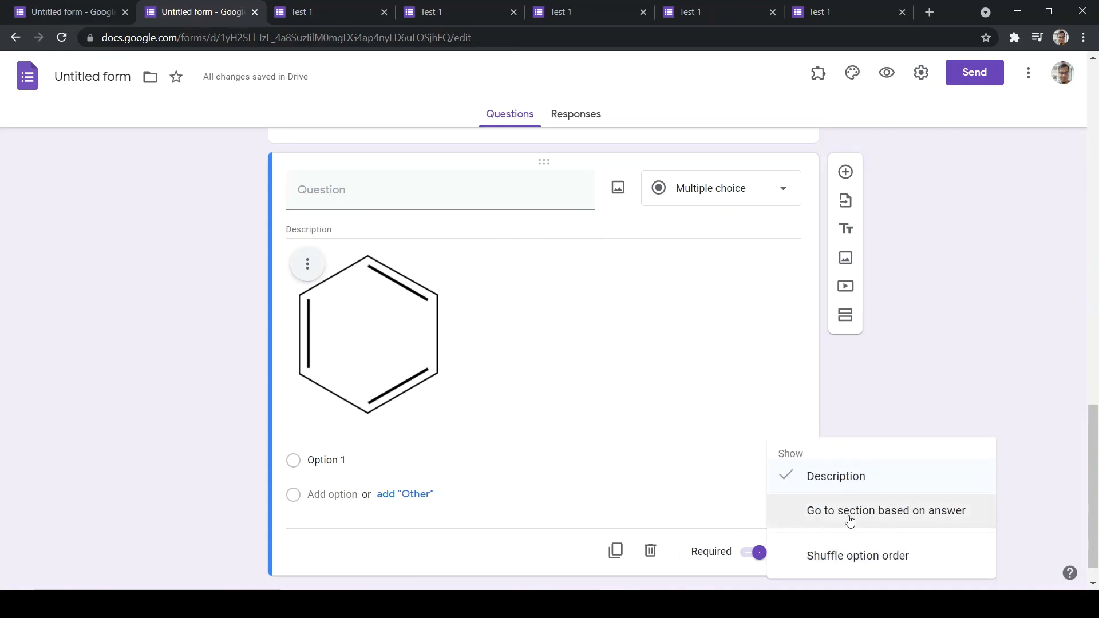
{"action": "left_click", "coordinate": [850, 521]}
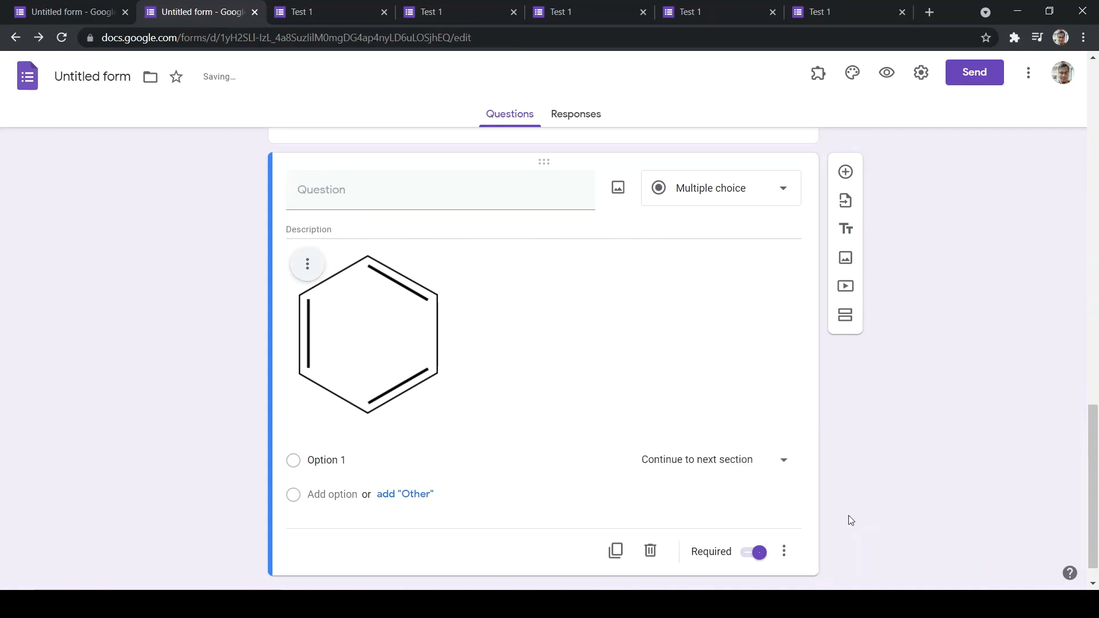
{"action": "left_click", "coordinate": [312, 495]}
{"action": "left_click", "coordinate": [343, 529]}
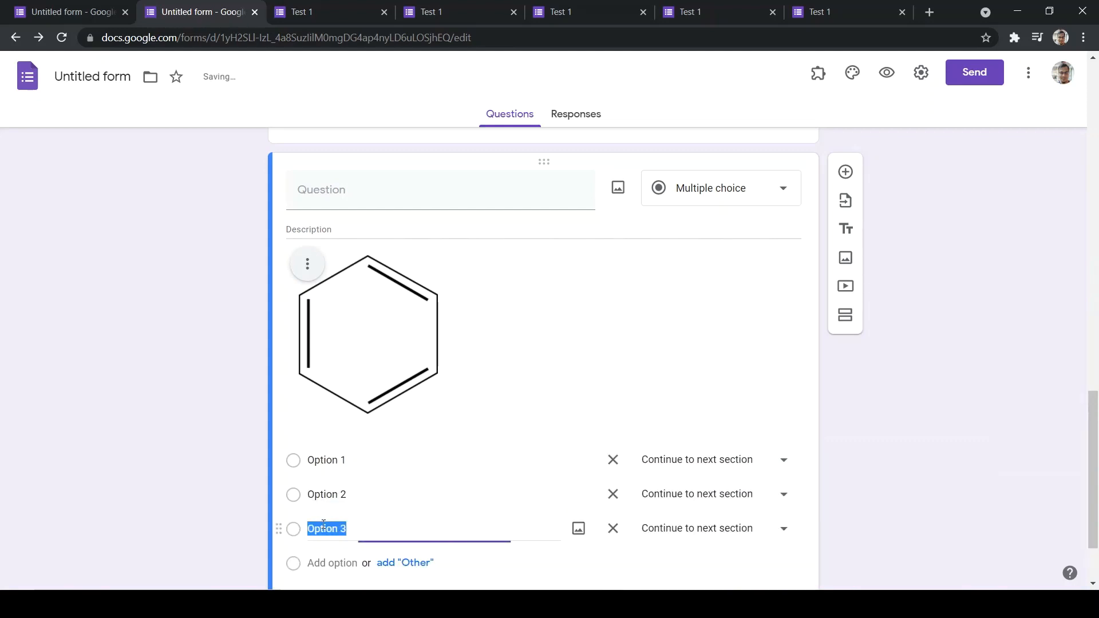
{"action": "left_click", "coordinate": [891, 460]}
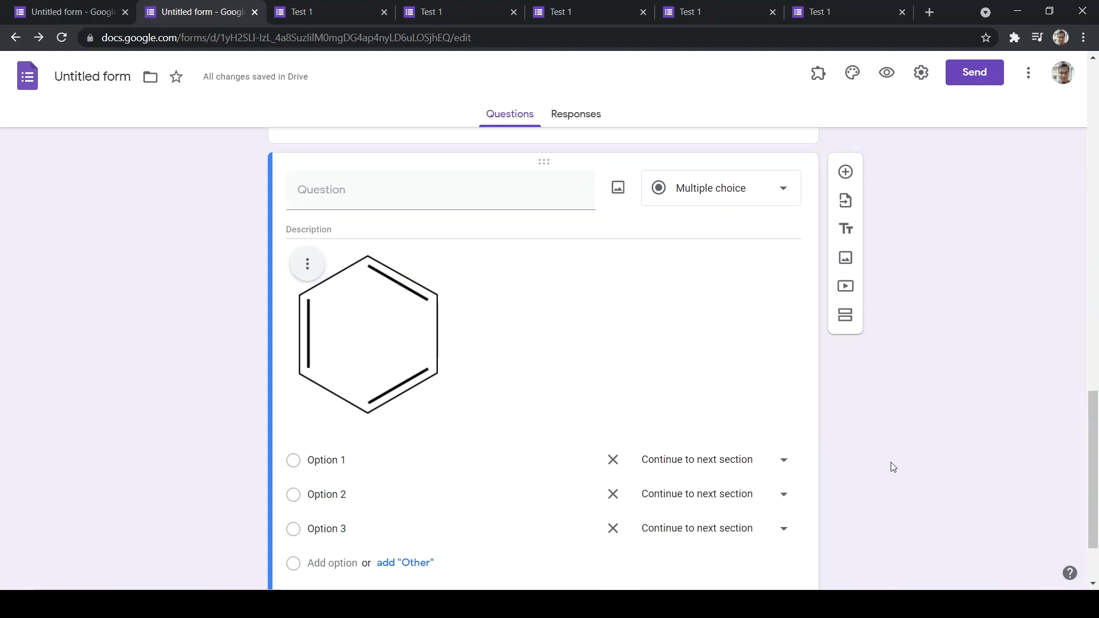
Make Option 1 of the benzene question go to section 2 (Section A), and check the destinations offered for Option 2
{"action": "left_click", "coordinate": [710, 465]}
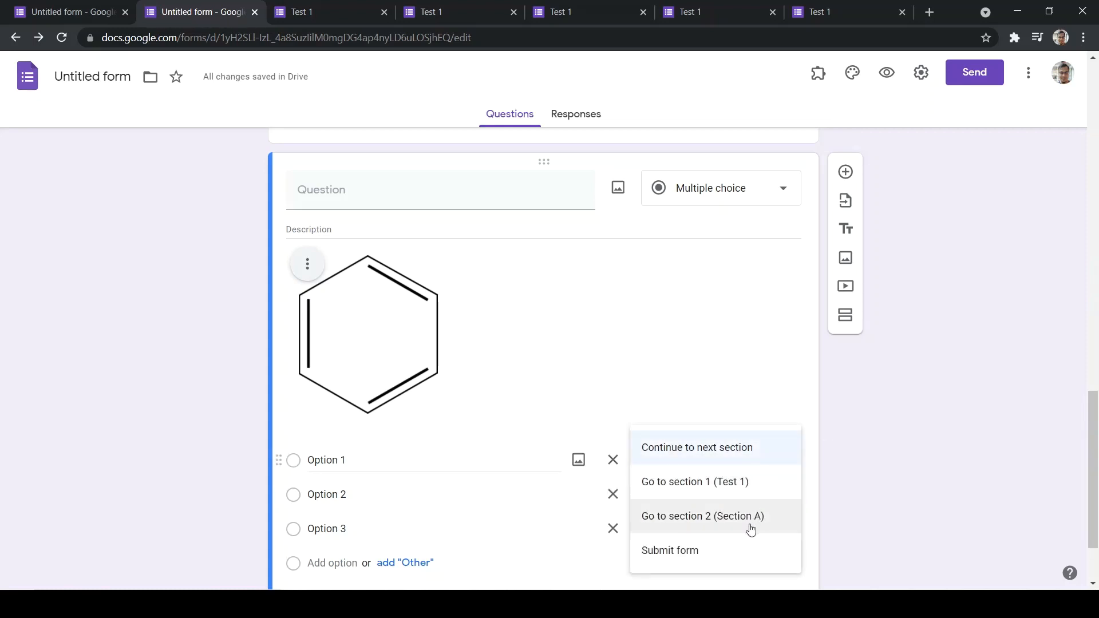
{"action": "left_click", "coordinate": [702, 517]}
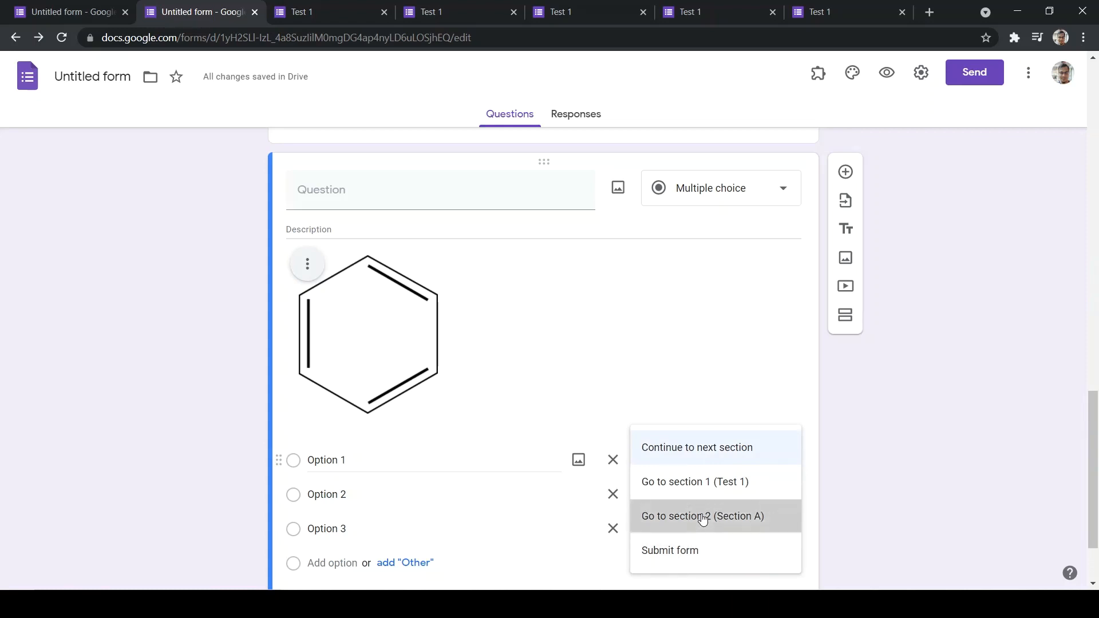
{"action": "left_click", "coordinate": [717, 468]}
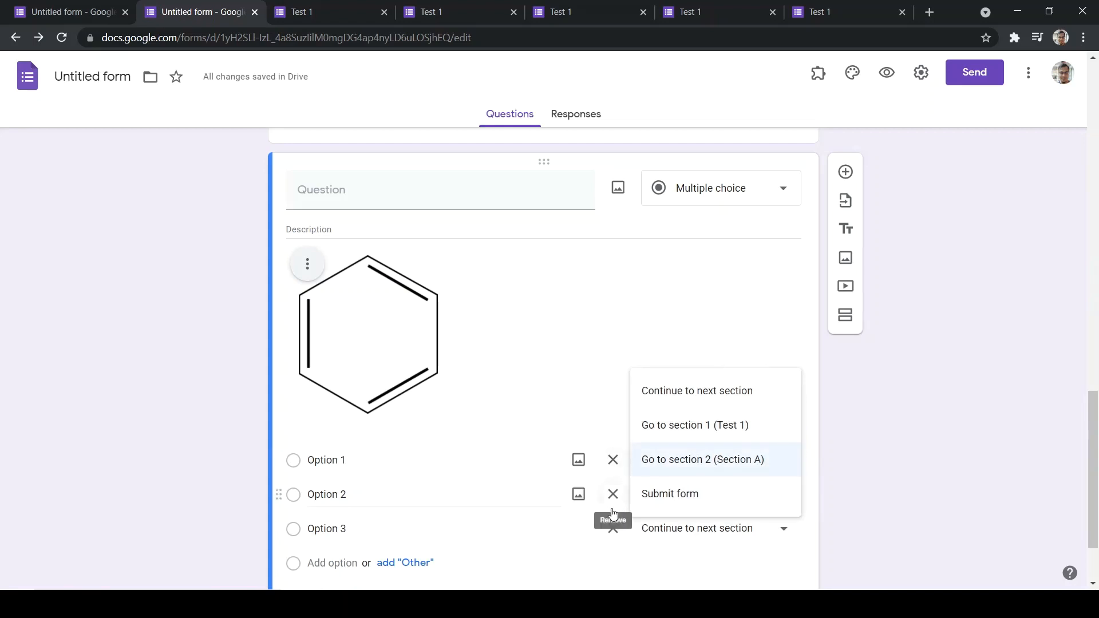
{"action": "left_click", "coordinate": [737, 532]}
{"action": "left_click", "coordinate": [854, 482]}
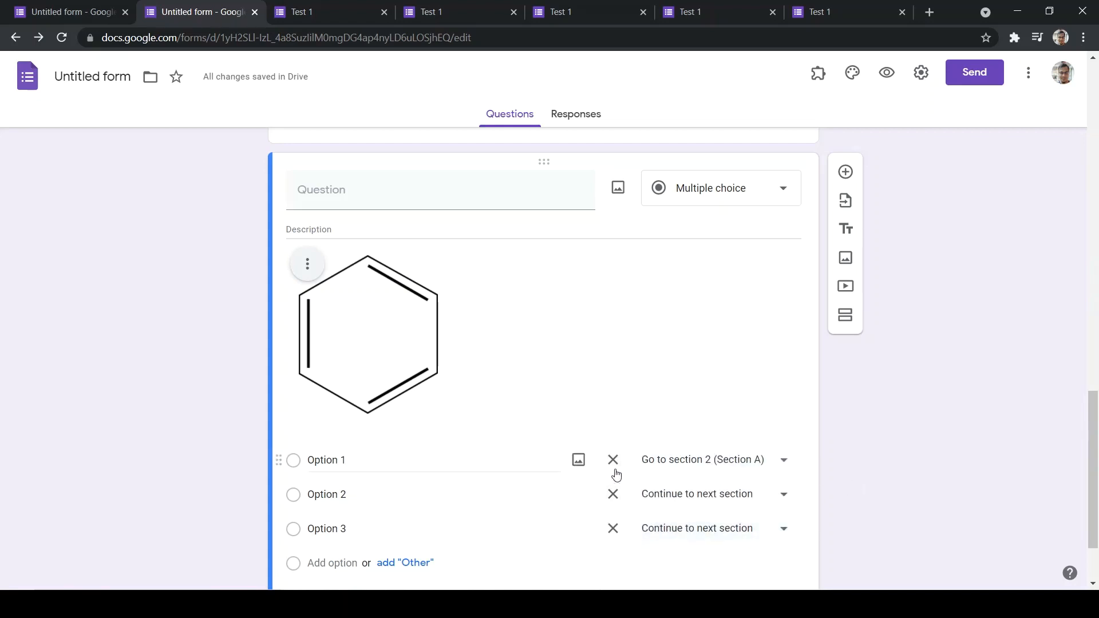
{"action": "left_click", "coordinate": [749, 504]}
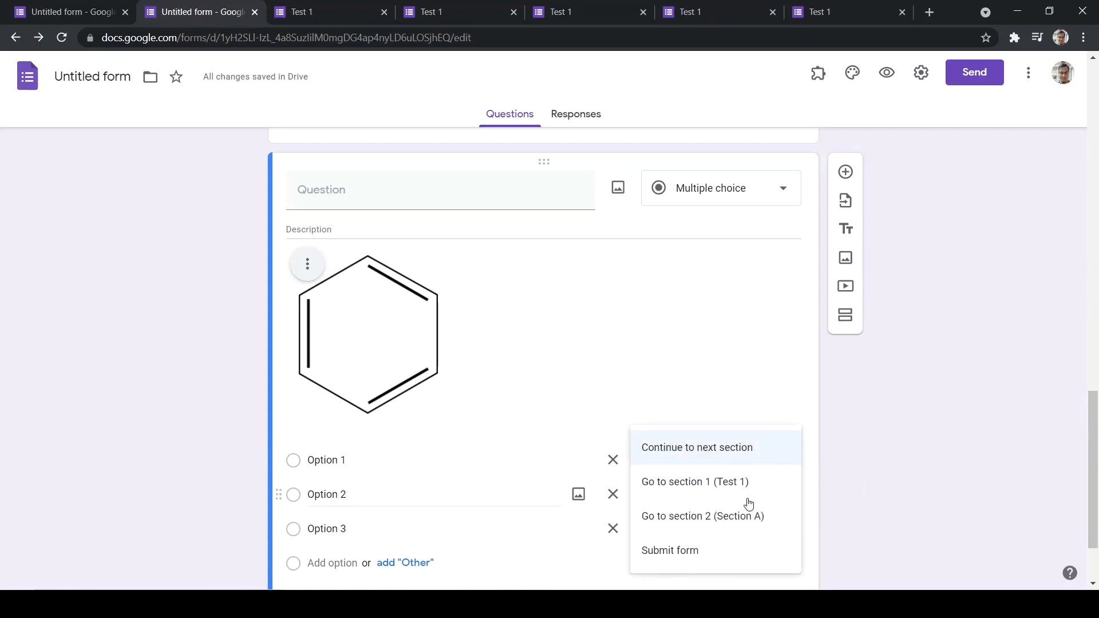
{"action": "left_click", "coordinate": [974, 505]}
Turn on shuffled option order for the benzene question
{"action": "scroll", "coordinate": [930, 405], "scroll_direction": "down", "scroll_amount": 2}
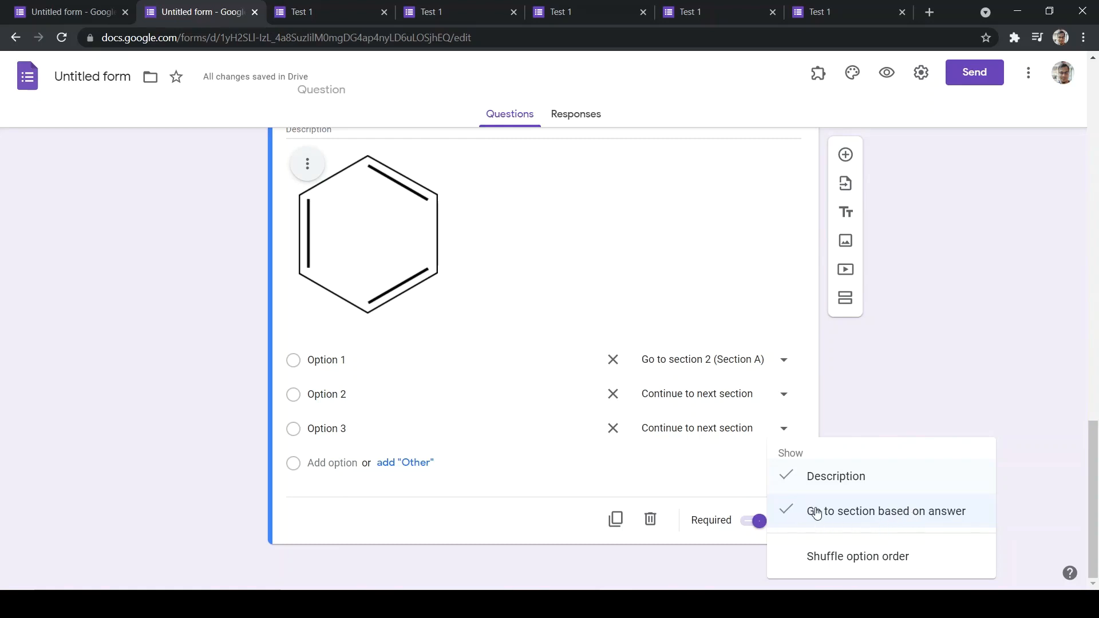
{"action": "left_click", "coordinate": [864, 567]}
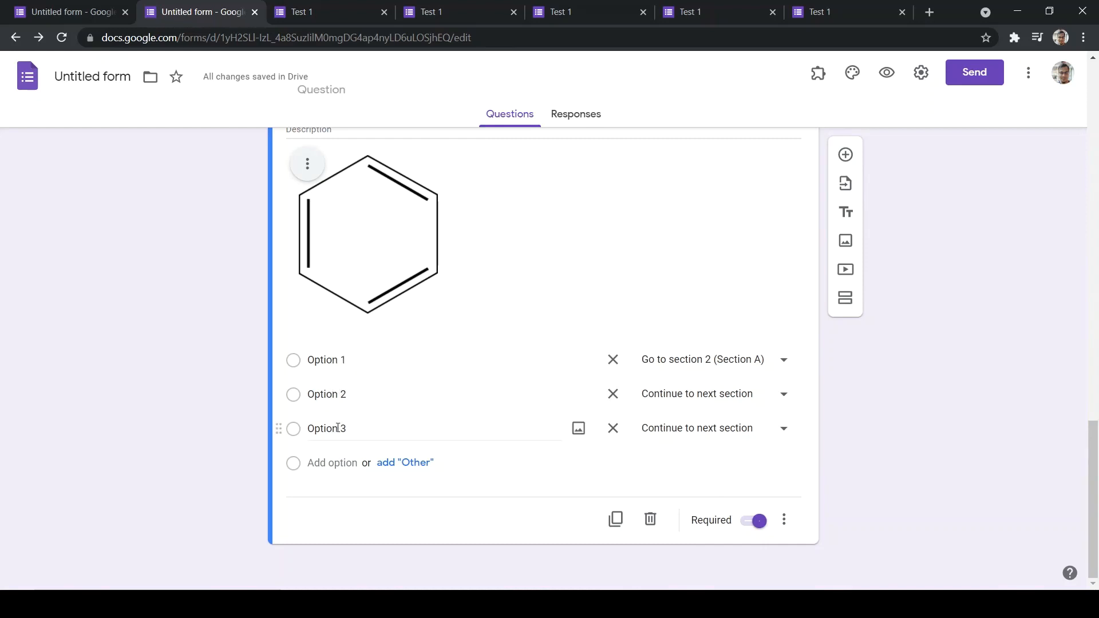
{"action": "left_click", "coordinate": [785, 520]}
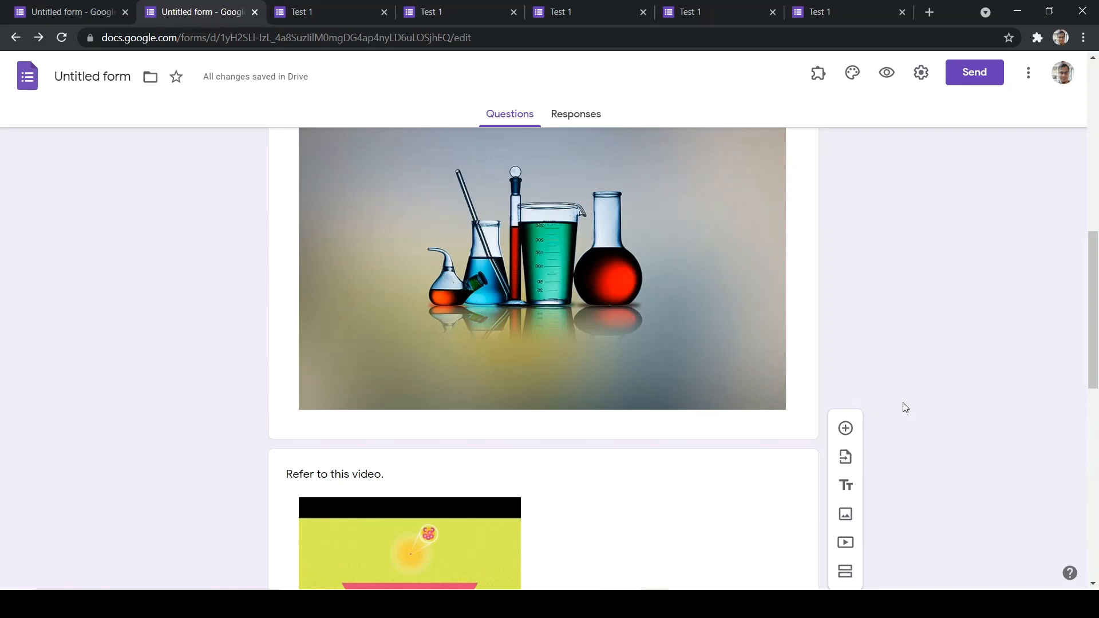
Look over the form from the Test 1 header down, and add a new section after the benzene question
{"action": "scroll", "coordinate": [900, 331], "scroll_direction": "up", "scroll_amount": 3}
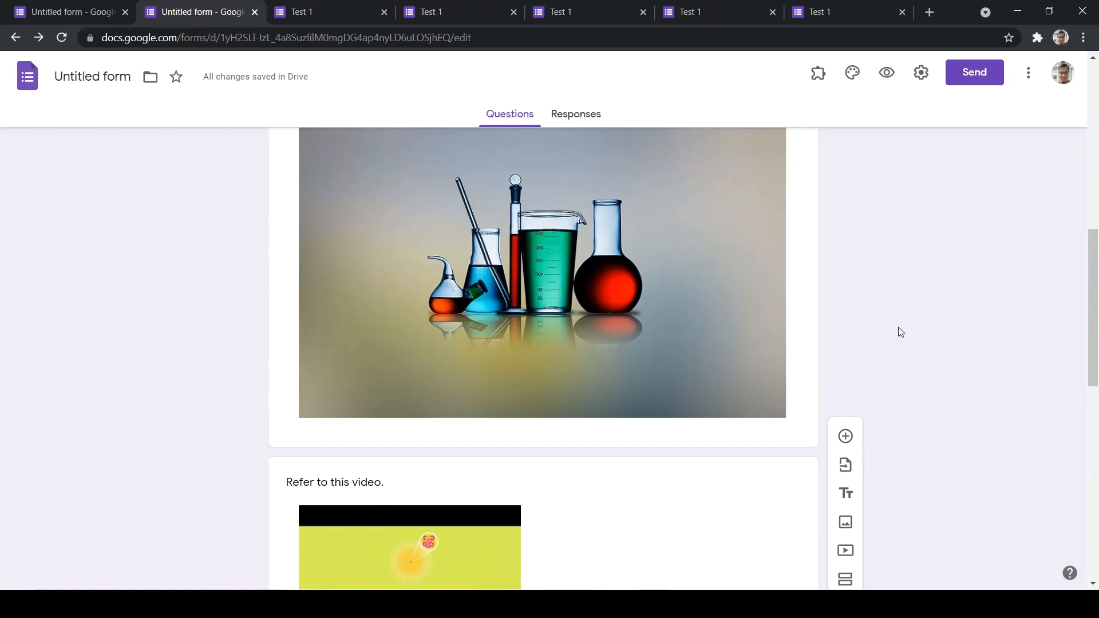
{"action": "scroll", "coordinate": [900, 332], "scroll_direction": "up", "scroll_amount": 1}
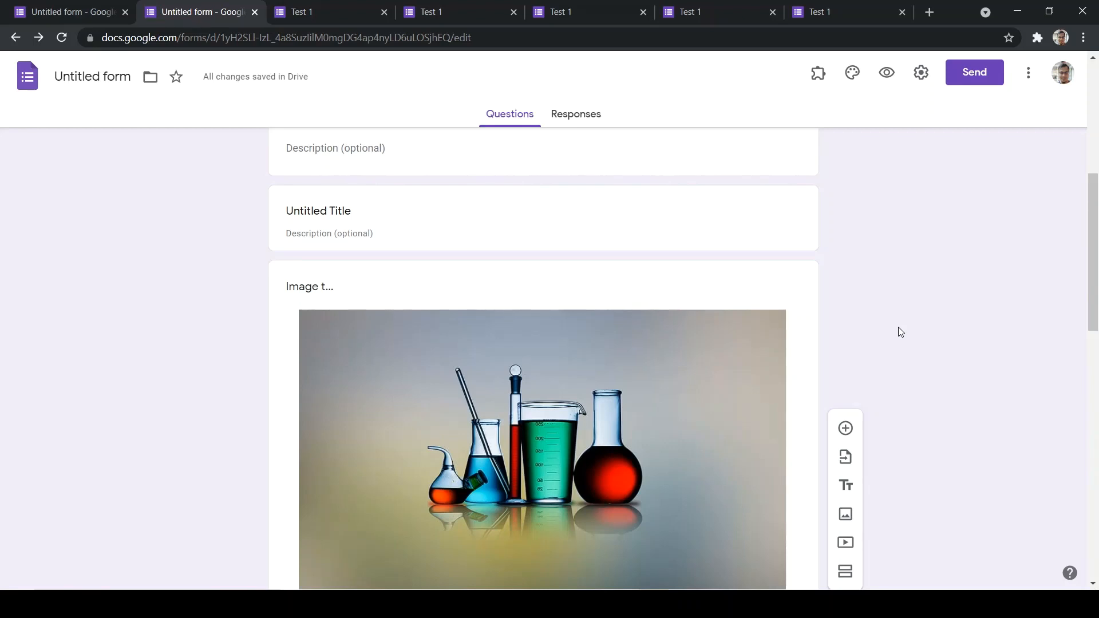
{"action": "scroll", "coordinate": [901, 332], "scroll_direction": "up", "scroll_amount": 5}
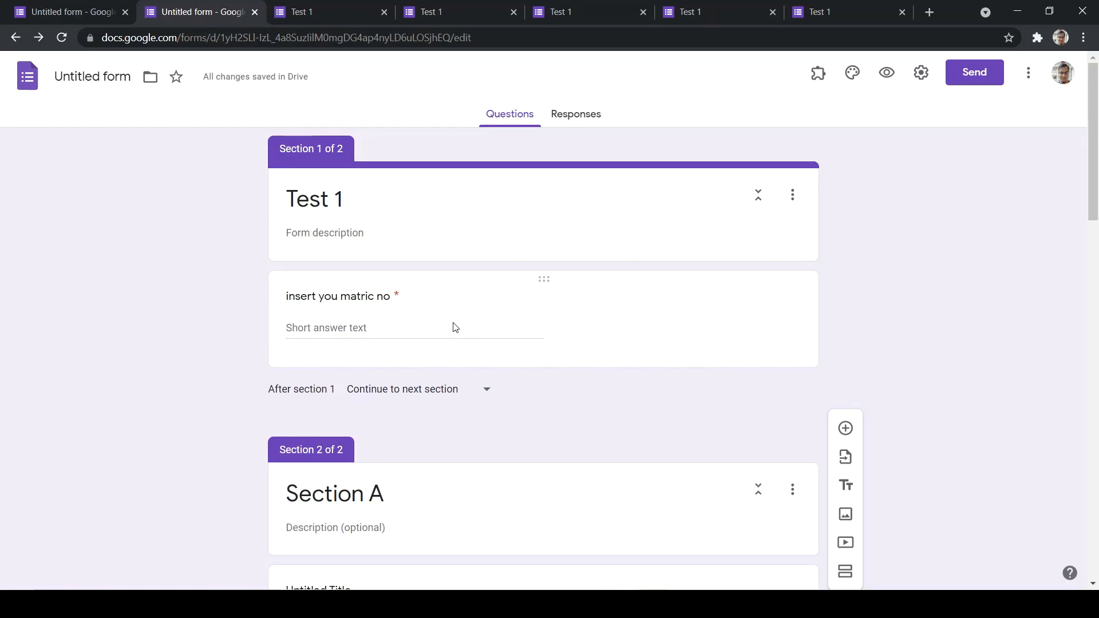
{"action": "scroll", "coordinate": [519, 392], "scroll_direction": "down", "scroll_amount": 5}
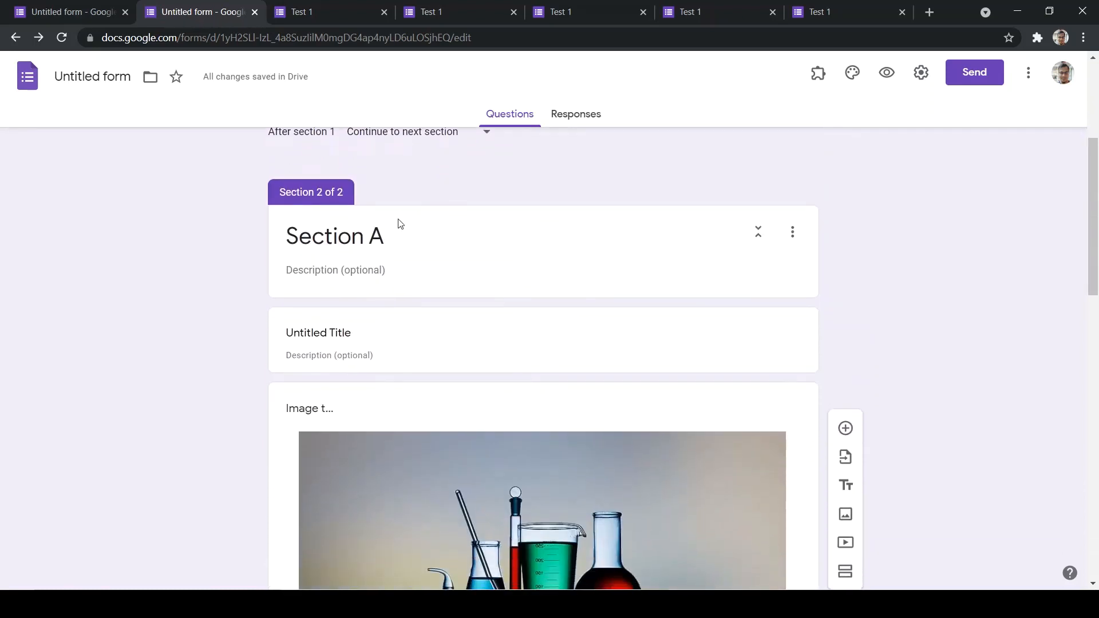
{"action": "scroll", "coordinate": [411, 347], "scroll_direction": "down", "scroll_amount": 9}
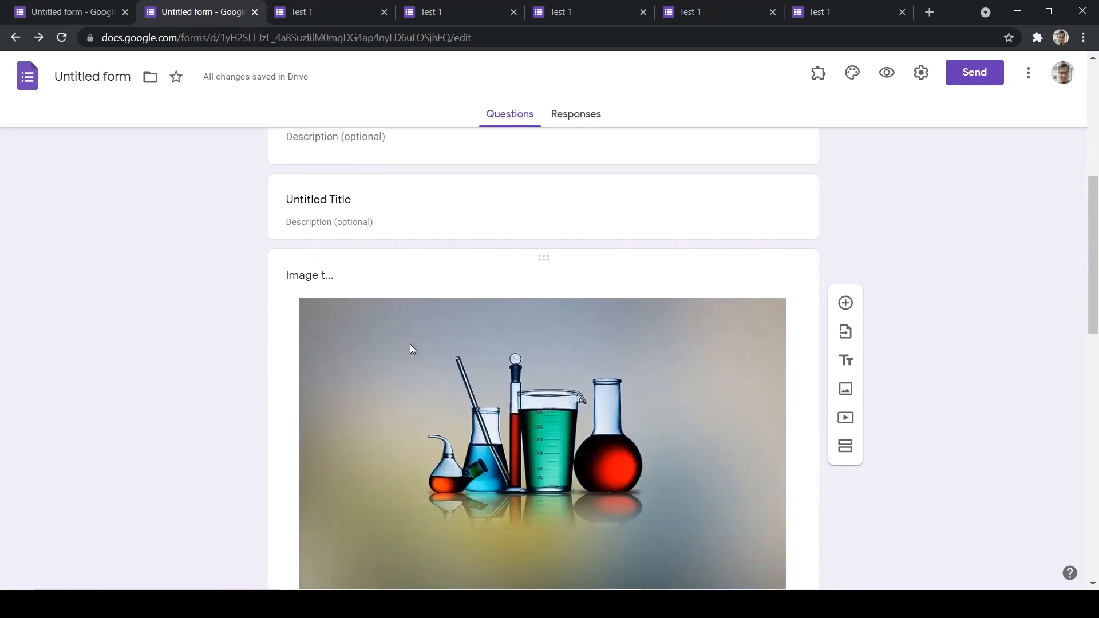
{"action": "scroll", "coordinate": [410, 345], "scroll_direction": "down", "scroll_amount": 8}
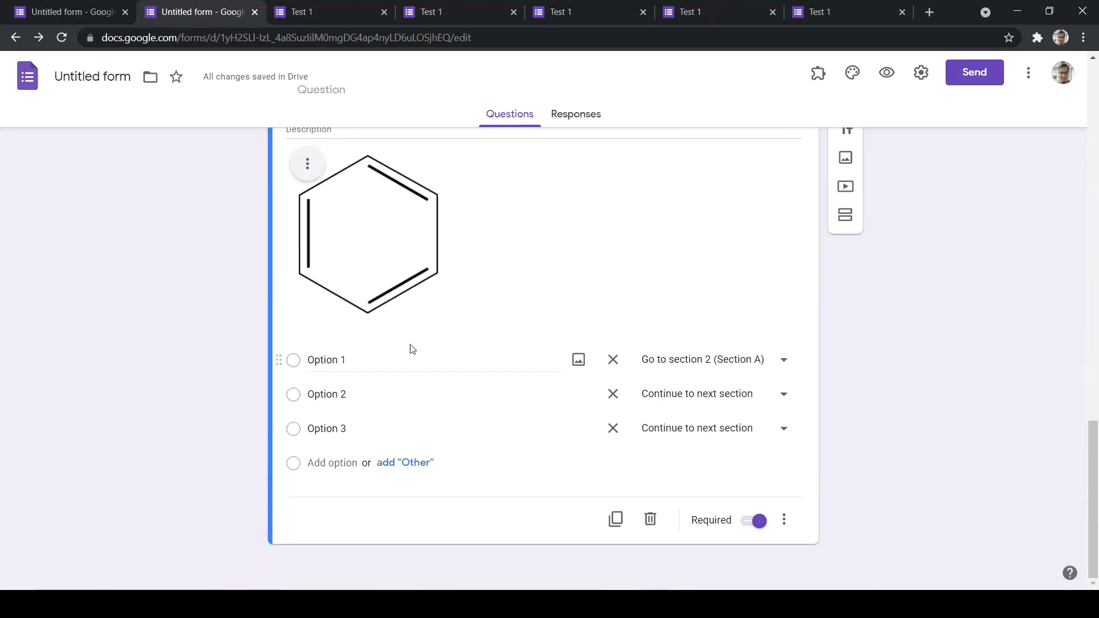
{"action": "left_click", "coordinate": [835, 308]}
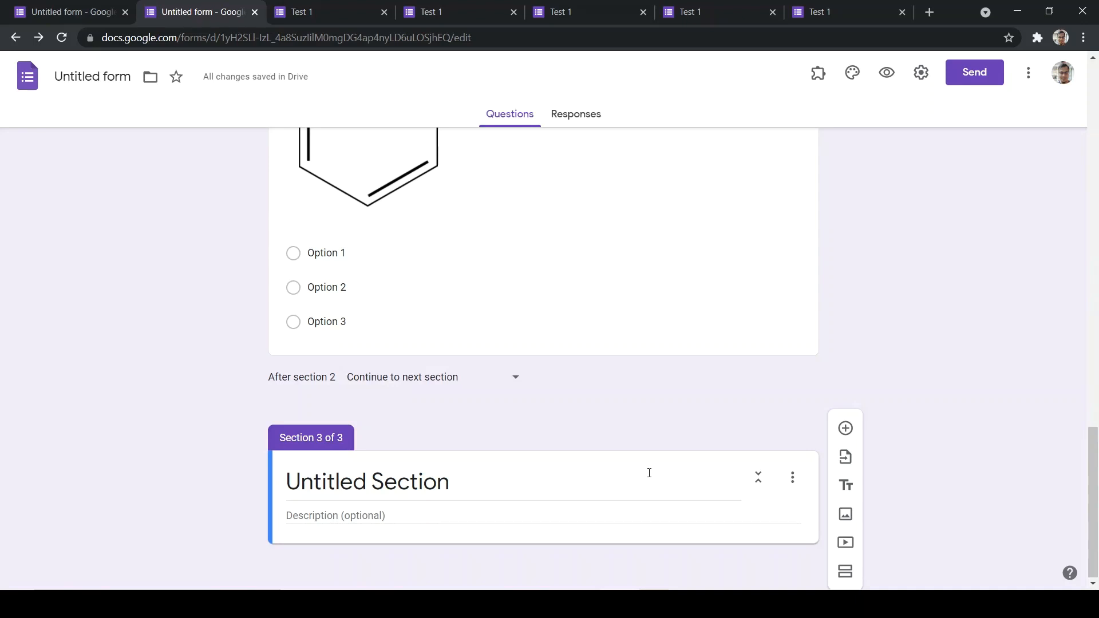
Examine the section actions available for Section A and review the items in that section
{"action": "scroll", "coordinate": [649, 473], "scroll_direction": "up", "scroll_amount": 20}
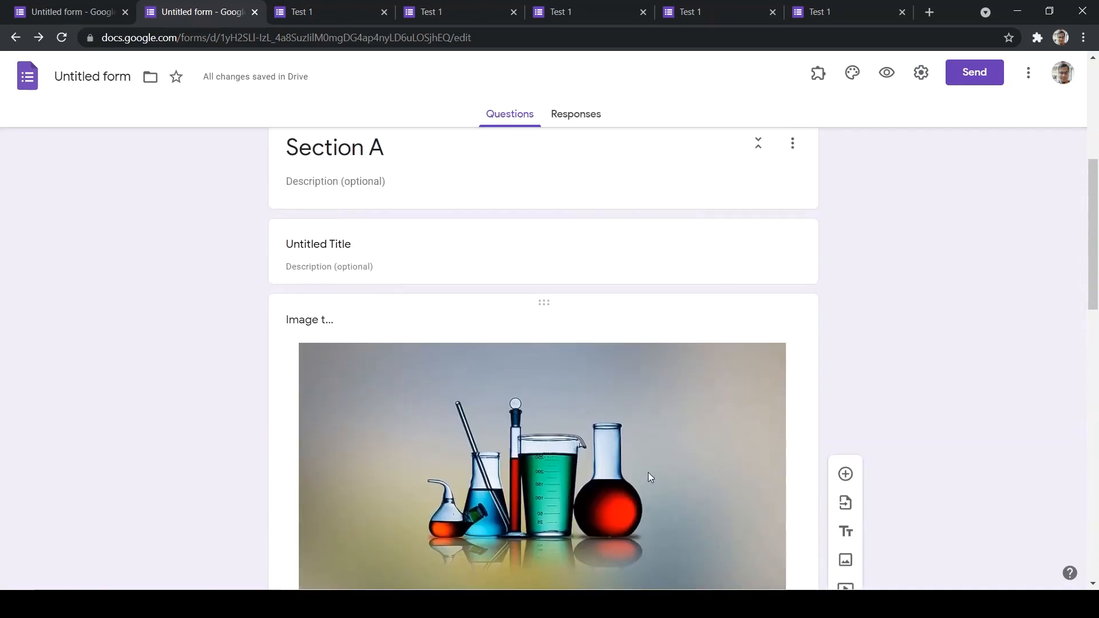
{"action": "scroll", "coordinate": [648, 472], "scroll_direction": "up", "scroll_amount": 1}
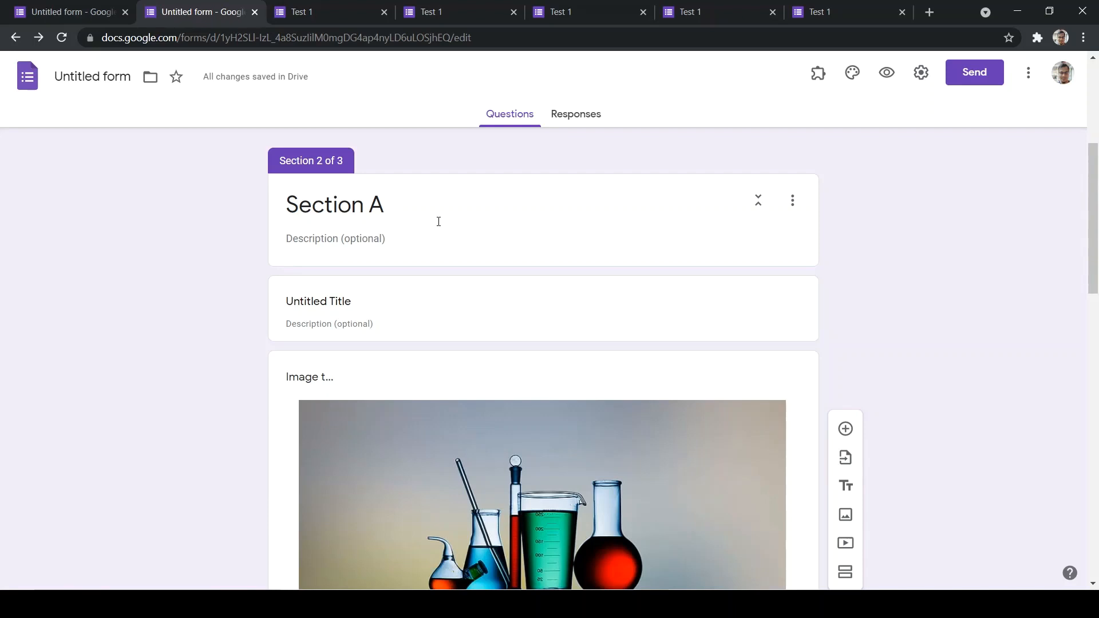
{"action": "left_click", "coordinate": [792, 201]}
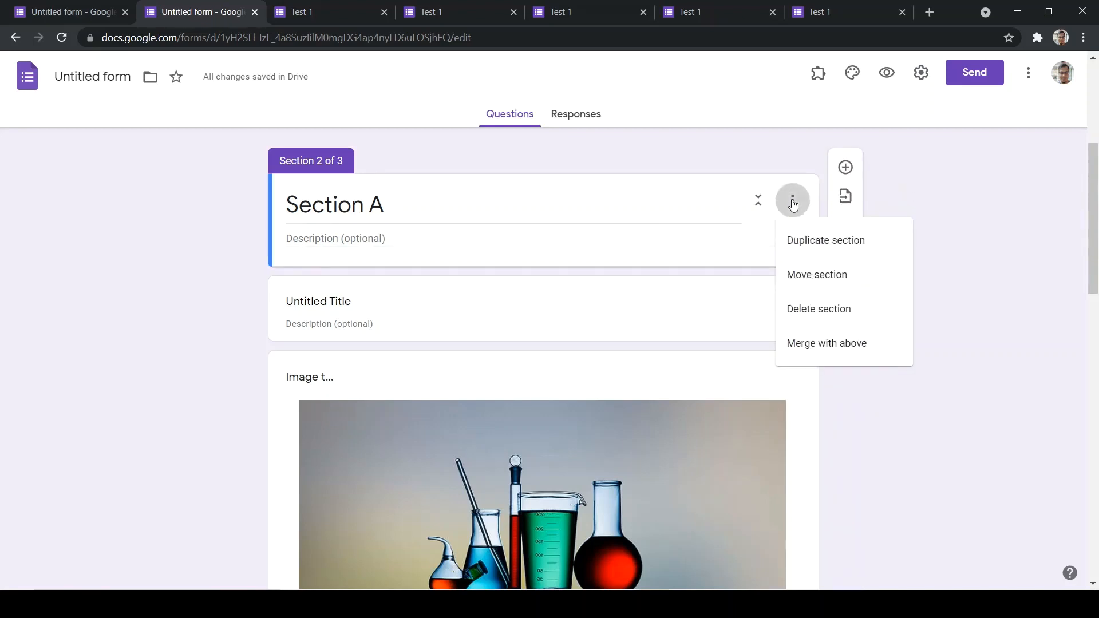
{"action": "left_click", "coordinate": [925, 195]}
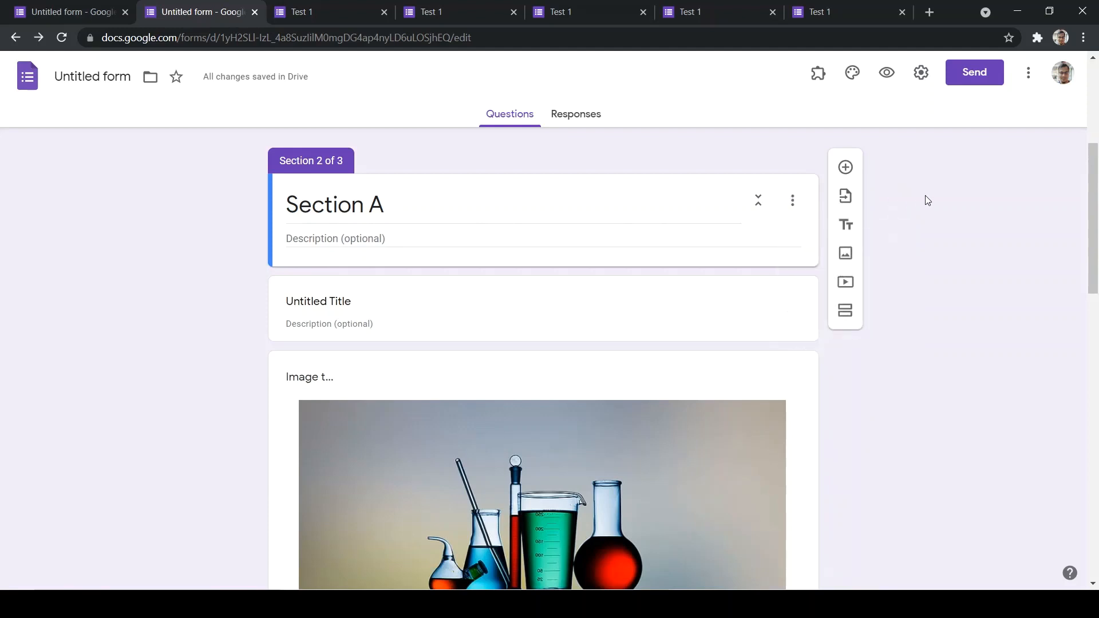
{"action": "scroll", "coordinate": [883, 259], "scroll_direction": "down", "scroll_amount": 9}
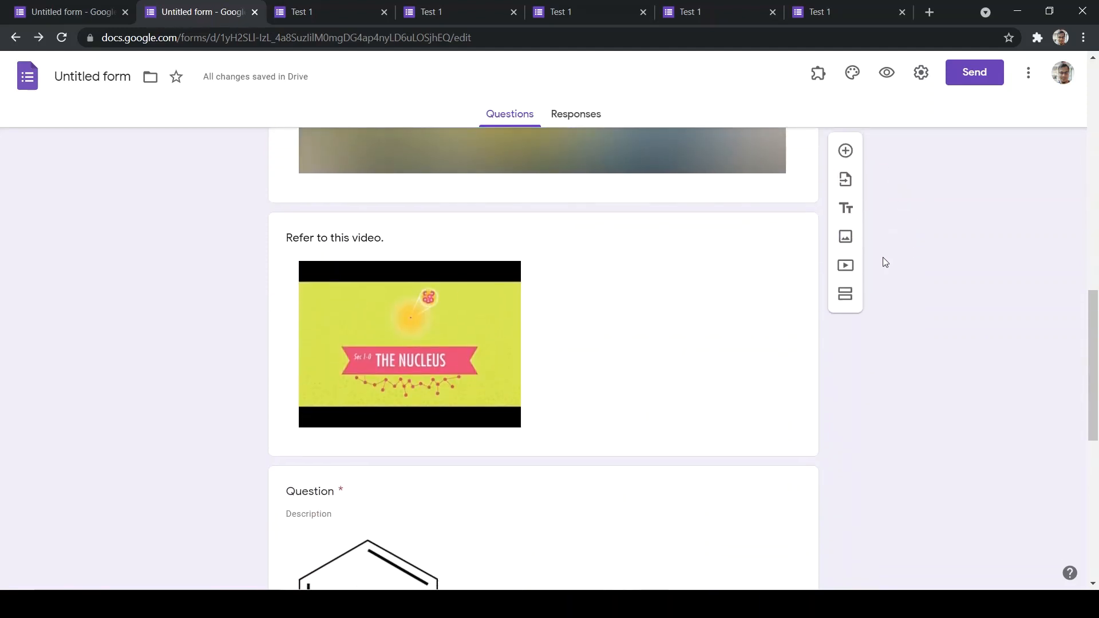
{"action": "scroll", "coordinate": [884, 261], "scroll_direction": "up", "scroll_amount": 1}
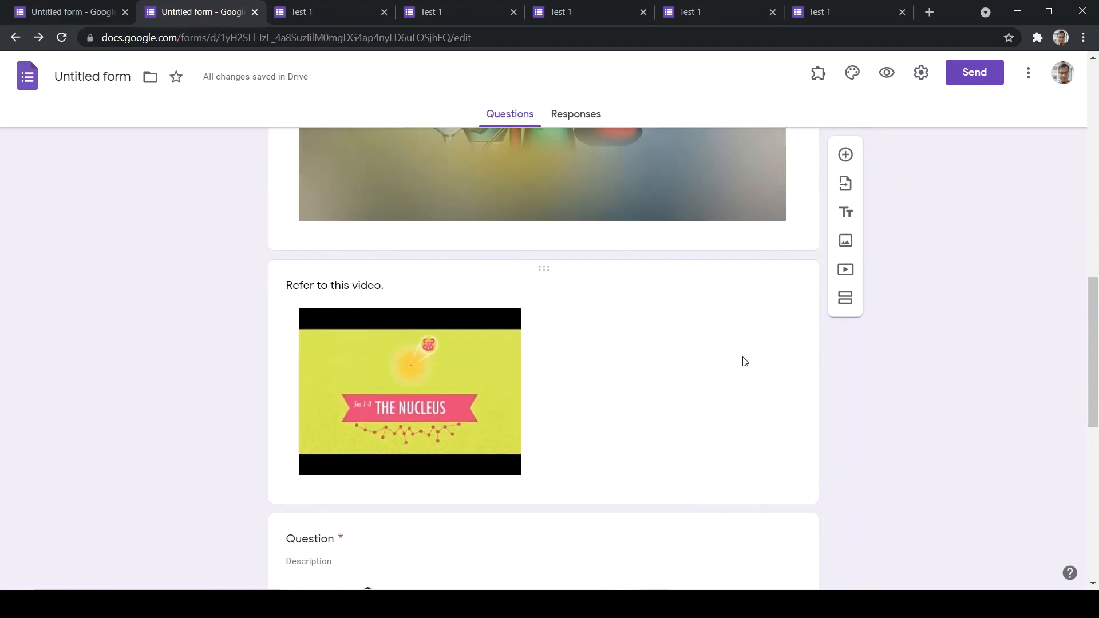
{"action": "scroll", "coordinate": [761, 373], "scroll_direction": "down", "scroll_amount": 3}
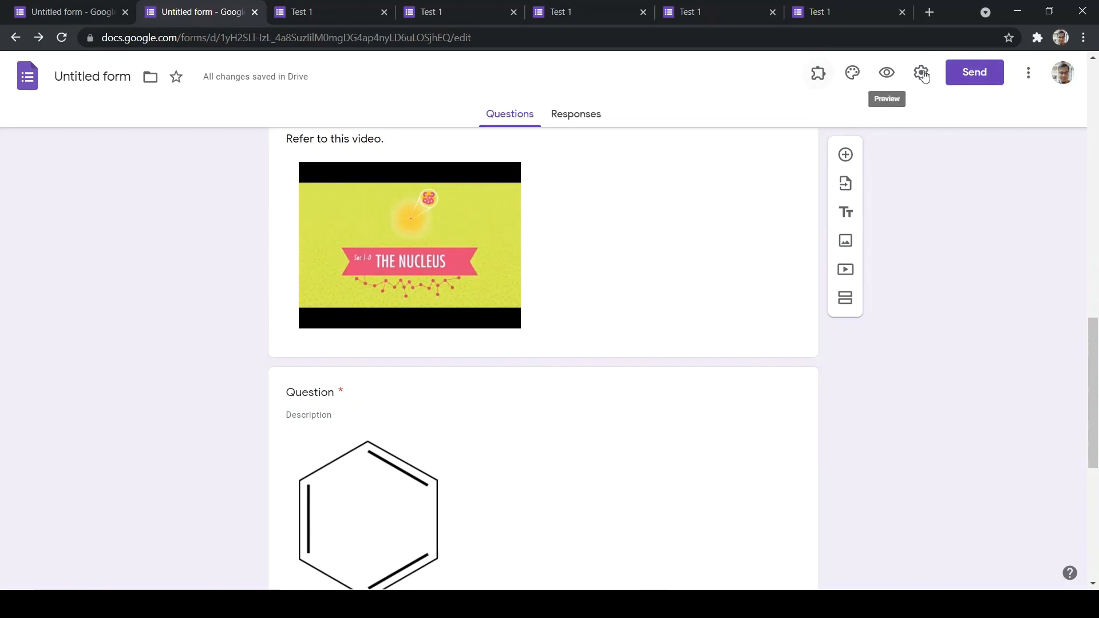
Choose the first dark blue image from the Work and School themes as the form's header image
{"action": "left_click", "coordinate": [854, 76]}
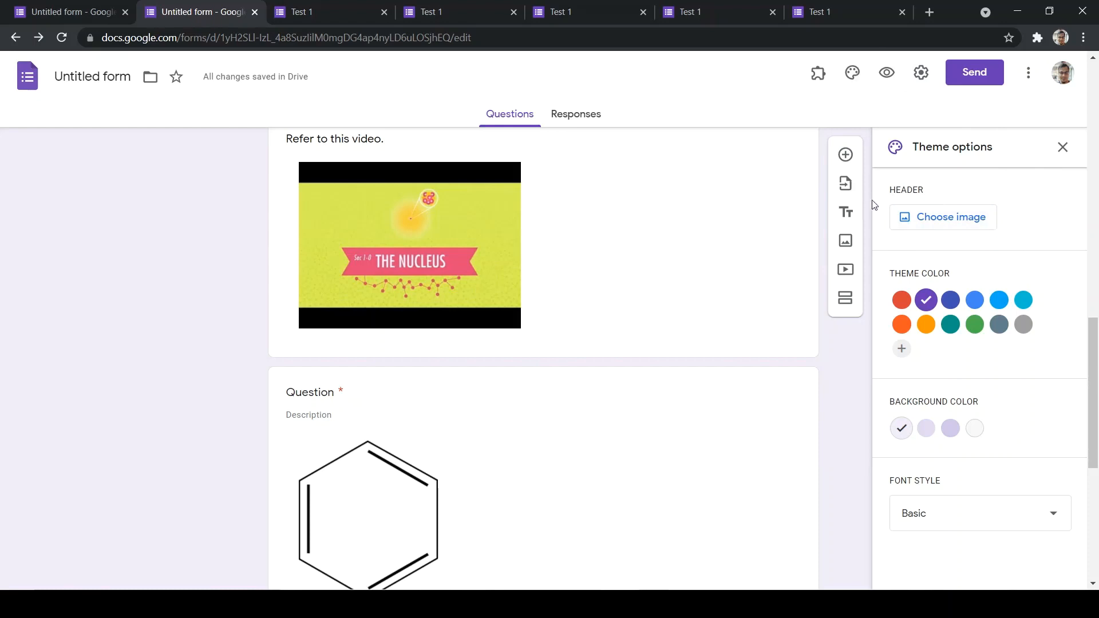
{"action": "left_click", "coordinate": [965, 224]}
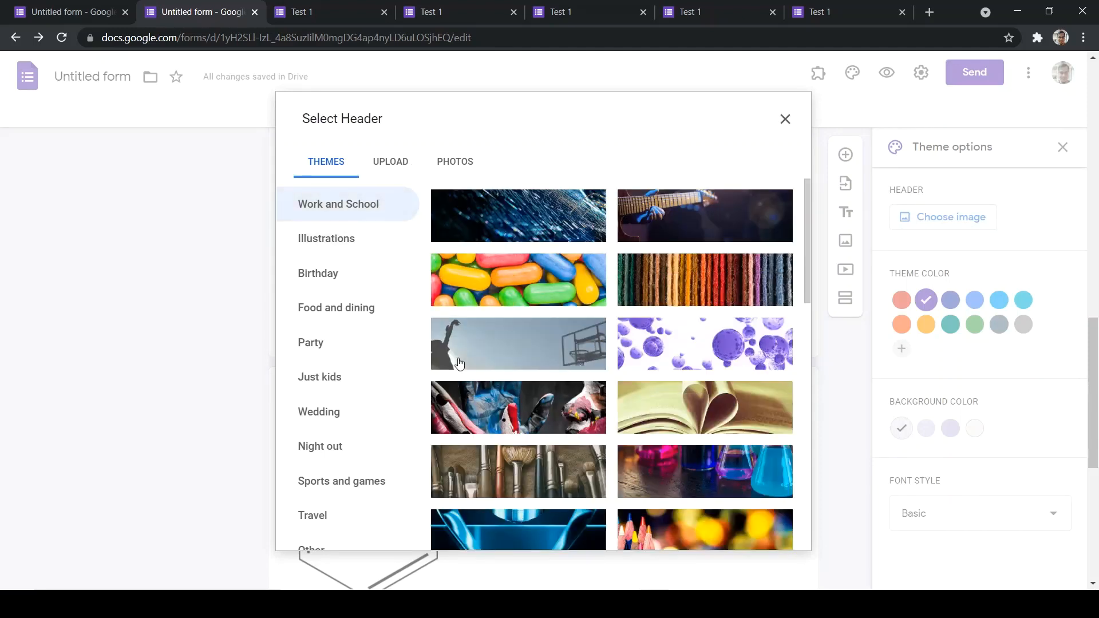
{"action": "left_click", "coordinate": [542, 221]}
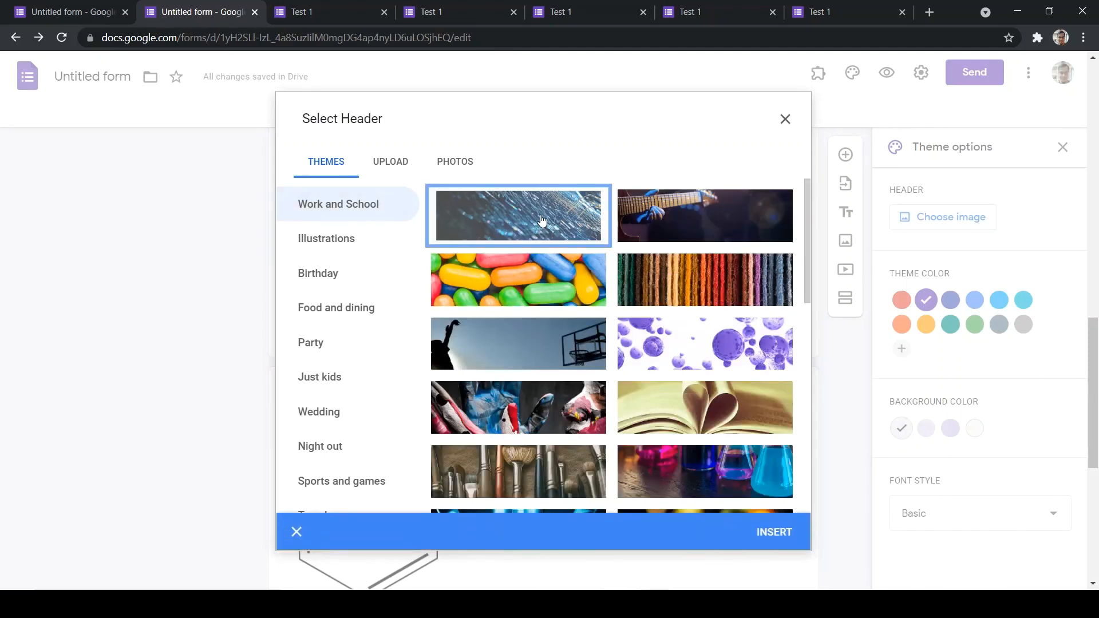
{"action": "left_click", "coordinate": [781, 542]}
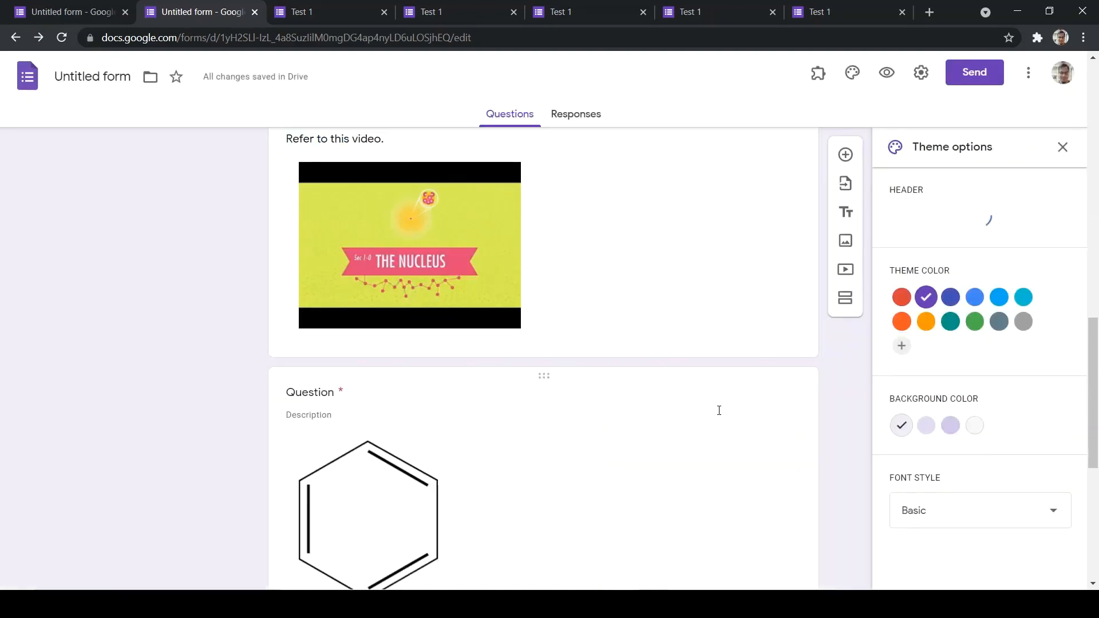
Set the form's theme color to the dark navy swatch and the background to the lightest, near-white shade
{"action": "scroll", "coordinate": [687, 274], "scroll_direction": "up", "scroll_amount": 10}
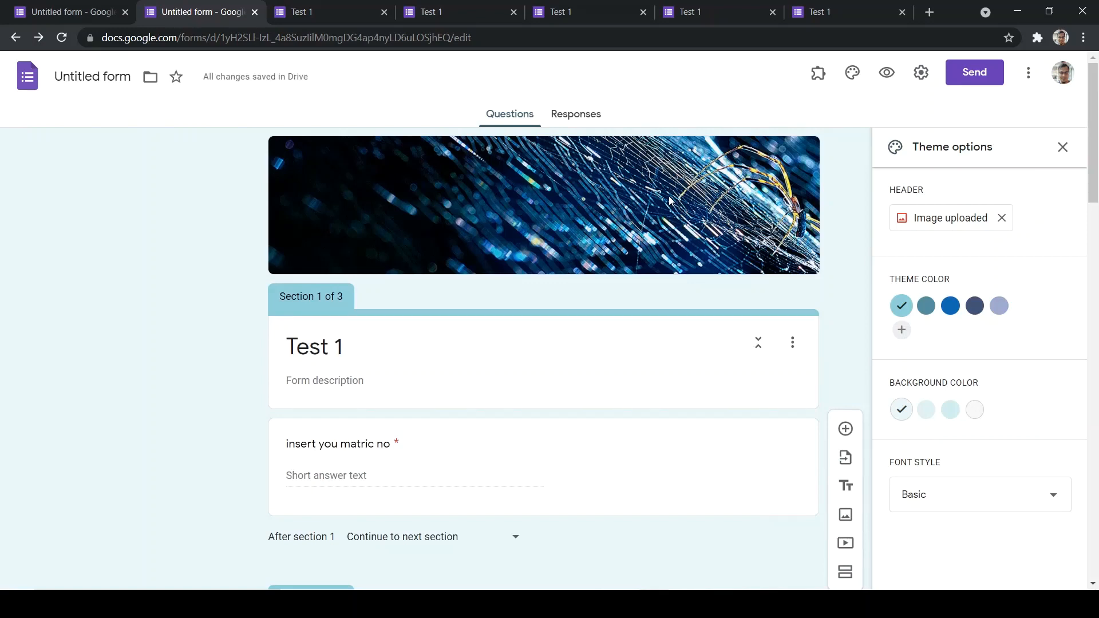
{"action": "left_click", "coordinate": [971, 311]}
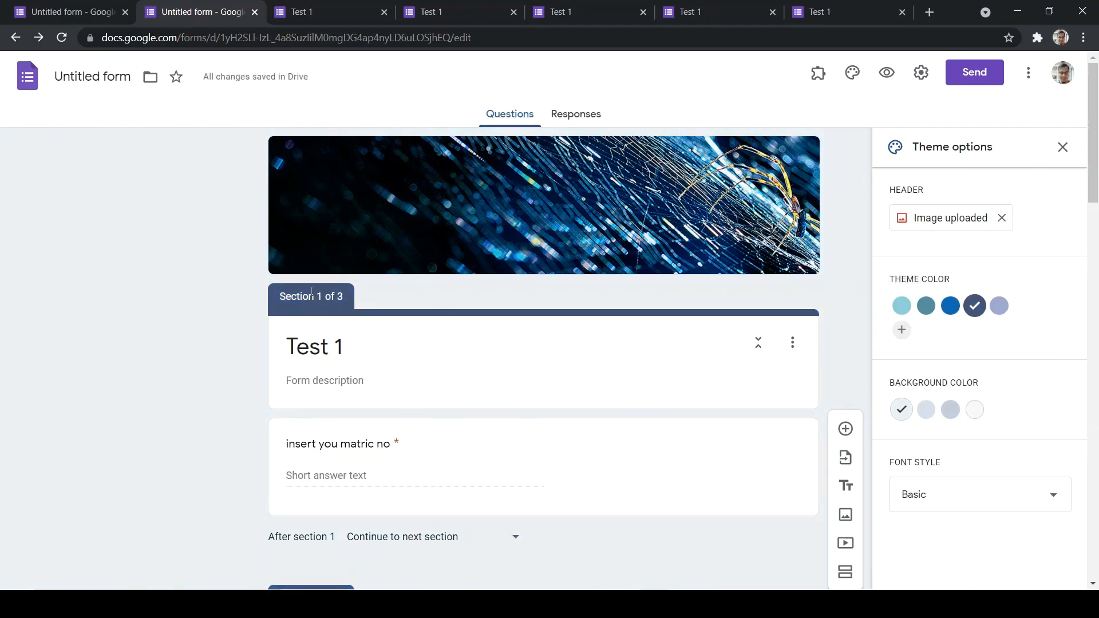
{"action": "left_click", "coordinate": [926, 413]}
{"action": "left_click", "coordinate": [974, 415]}
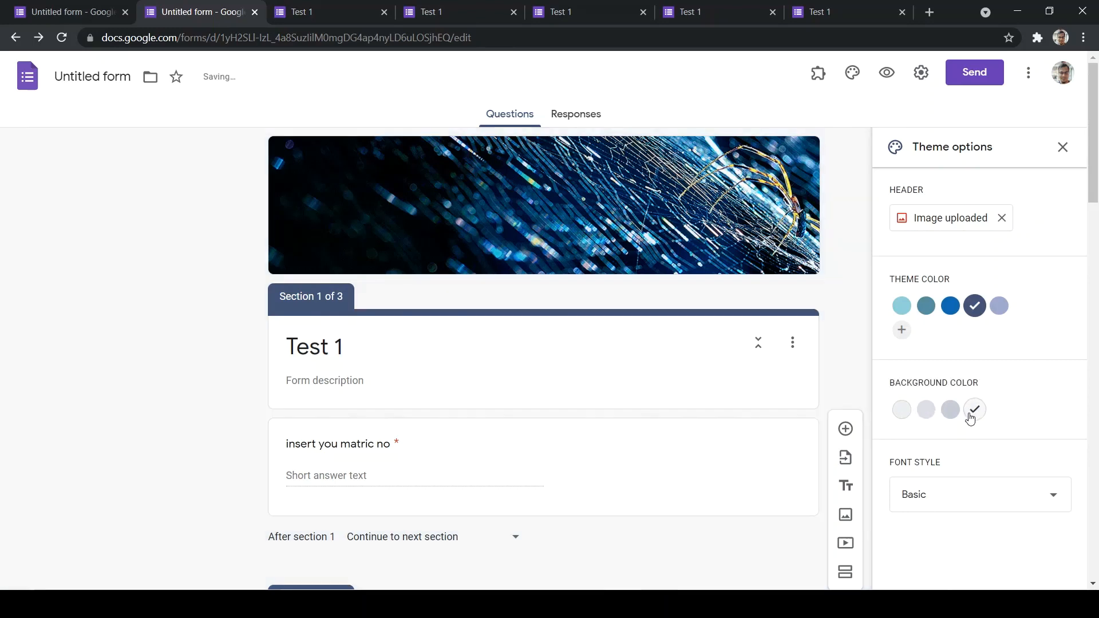
Review the available font styles for the form theme and keep Basic
{"action": "left_click", "coordinate": [970, 509]}
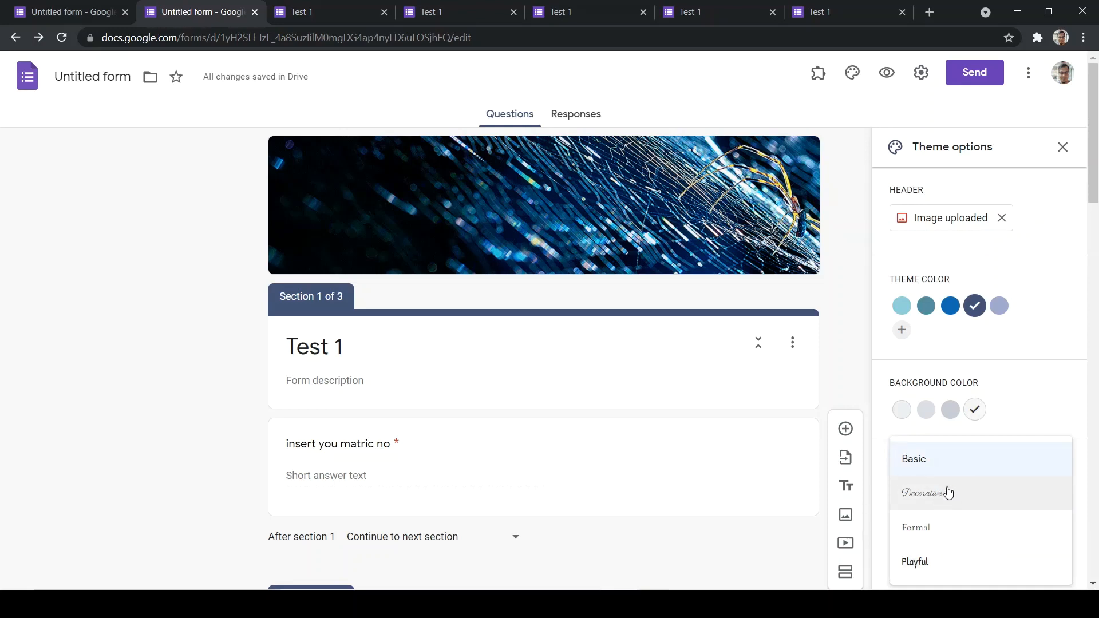
{"action": "scroll", "coordinate": [947, 491], "scroll_direction": "down", "scroll_amount": 8}
{"action": "left_click", "coordinate": [960, 490]}
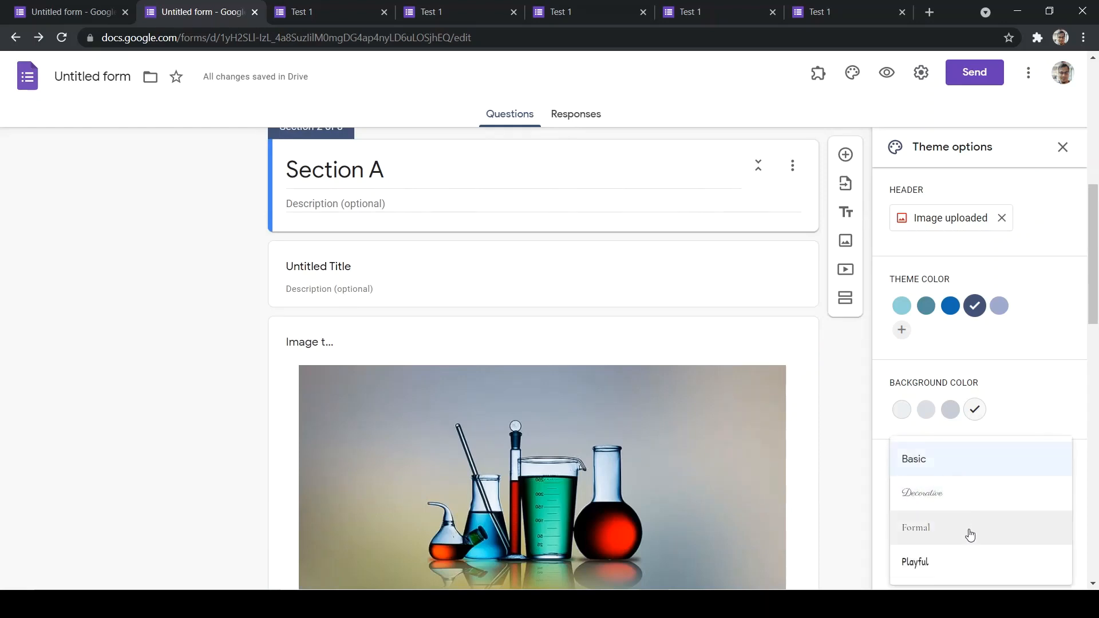
{"action": "left_click", "coordinate": [929, 460]}
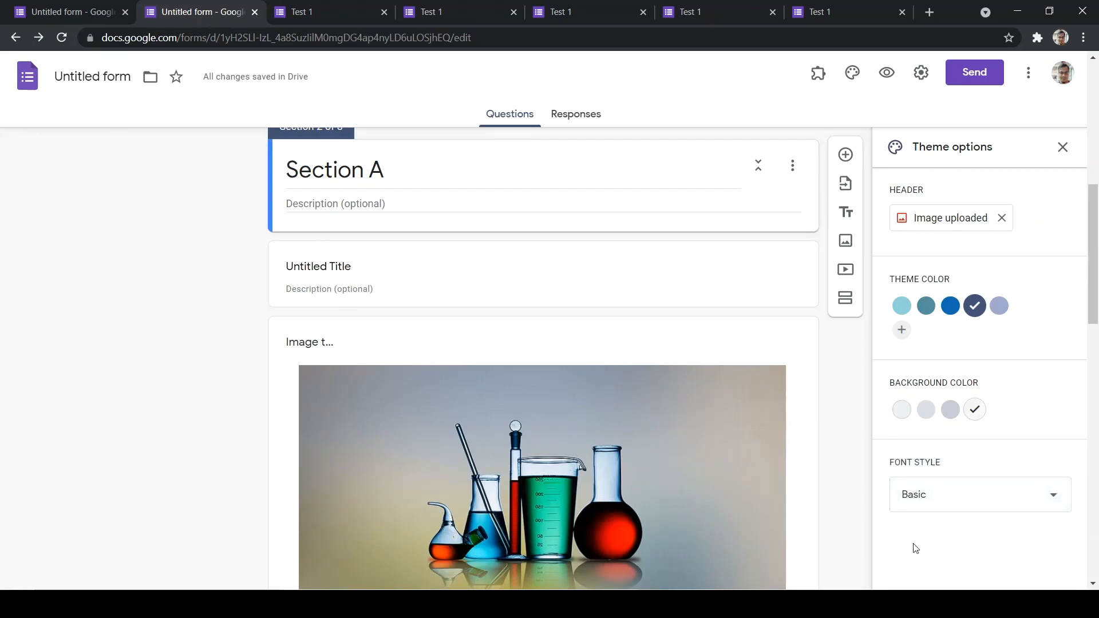
Preview the form, enter a sample matric number to reach Section A, look it over, and return to the form editor
{"action": "left_click", "coordinate": [897, 74]}
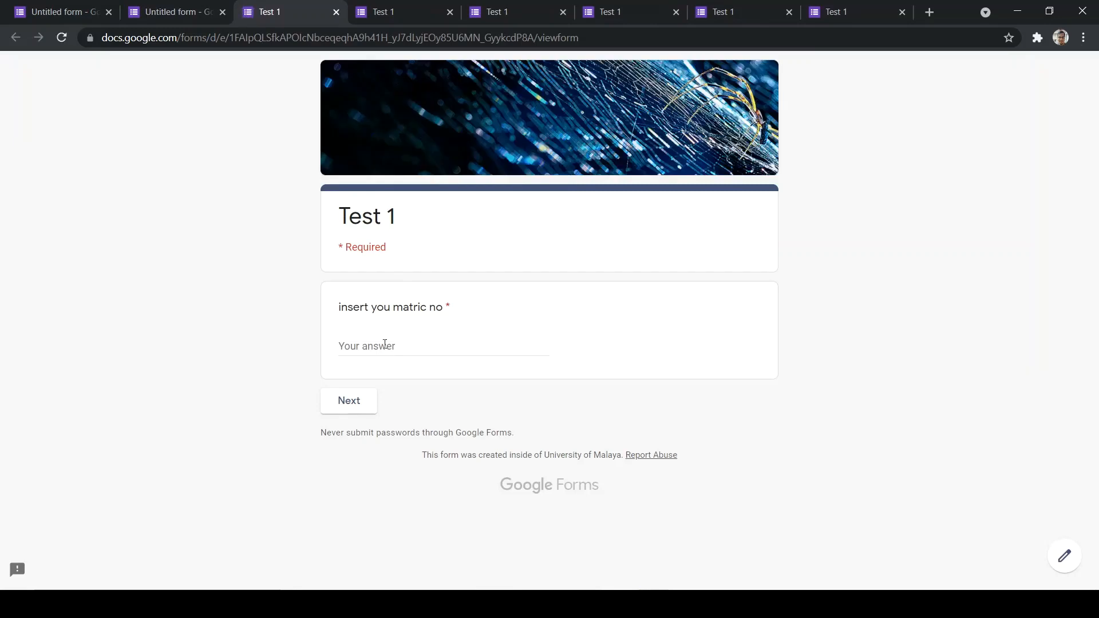
{"action": "left_click", "coordinate": [384, 345]}
{"action": "type", "text": "2352"}
{"action": "left_click", "coordinate": [355, 407]}
{"action": "scroll", "coordinate": [641, 260], "scroll_direction": "down", "scroll_amount": 10}
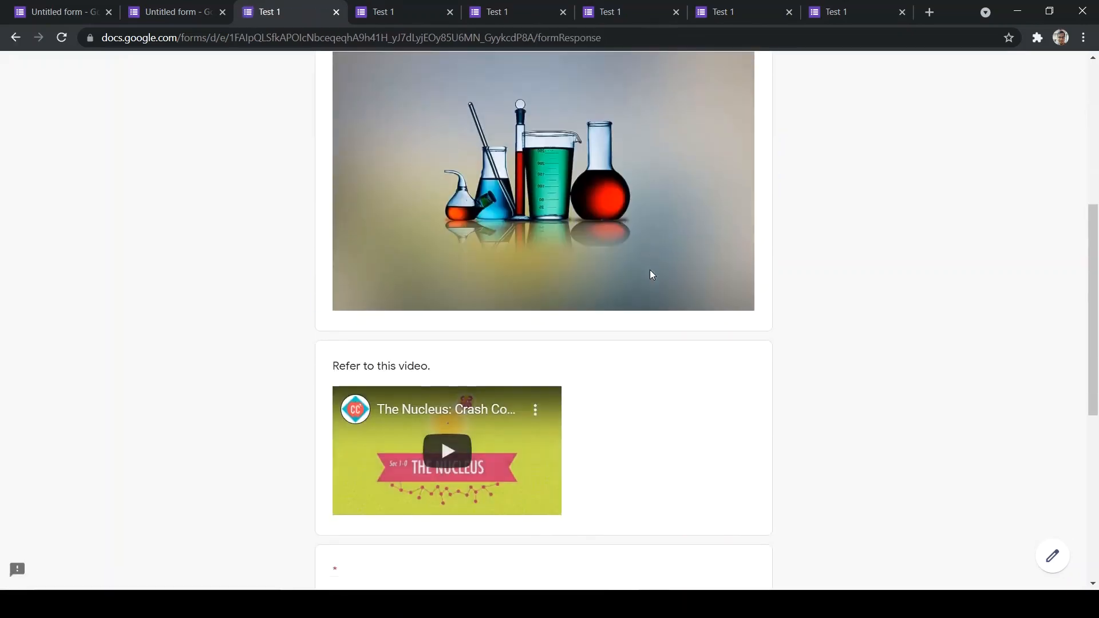
{"action": "scroll", "coordinate": [652, 274], "scroll_direction": "up", "scroll_amount": 15}
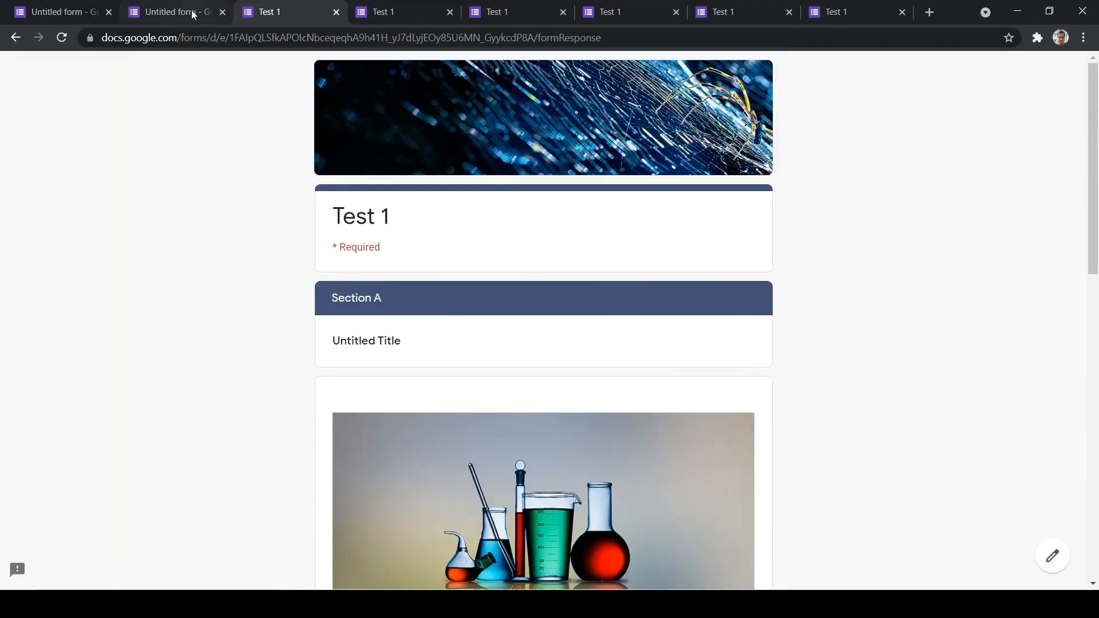
{"action": "left_click", "coordinate": [150, 7]}
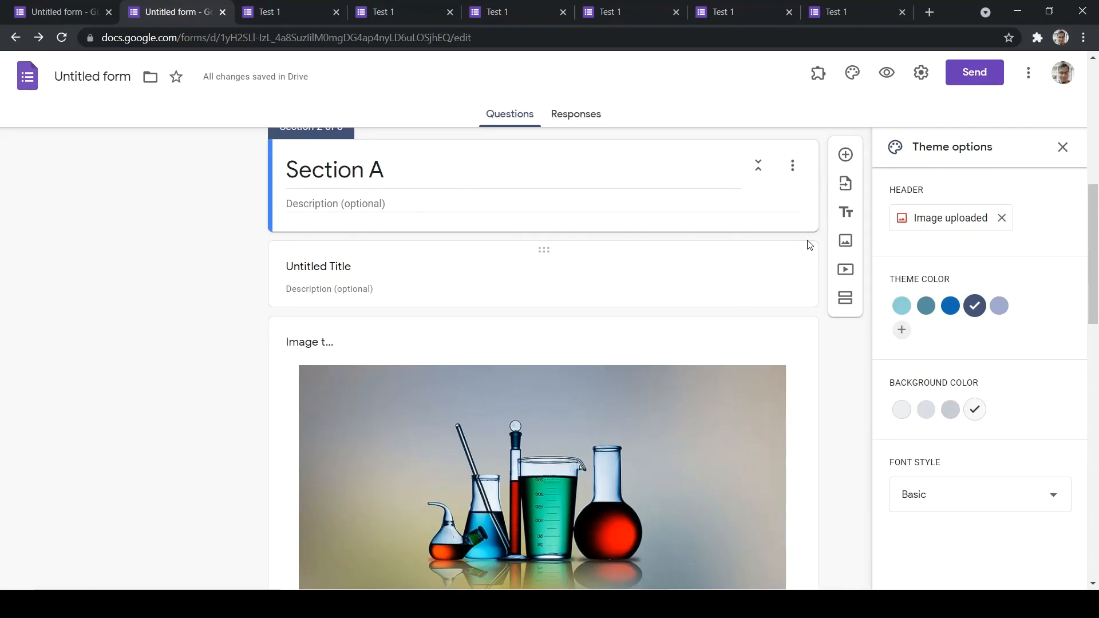
Try the general form settings for collecting emails, restricting to University of Malaya users, and limiting to 1 response
{"action": "left_click", "coordinate": [923, 76]}
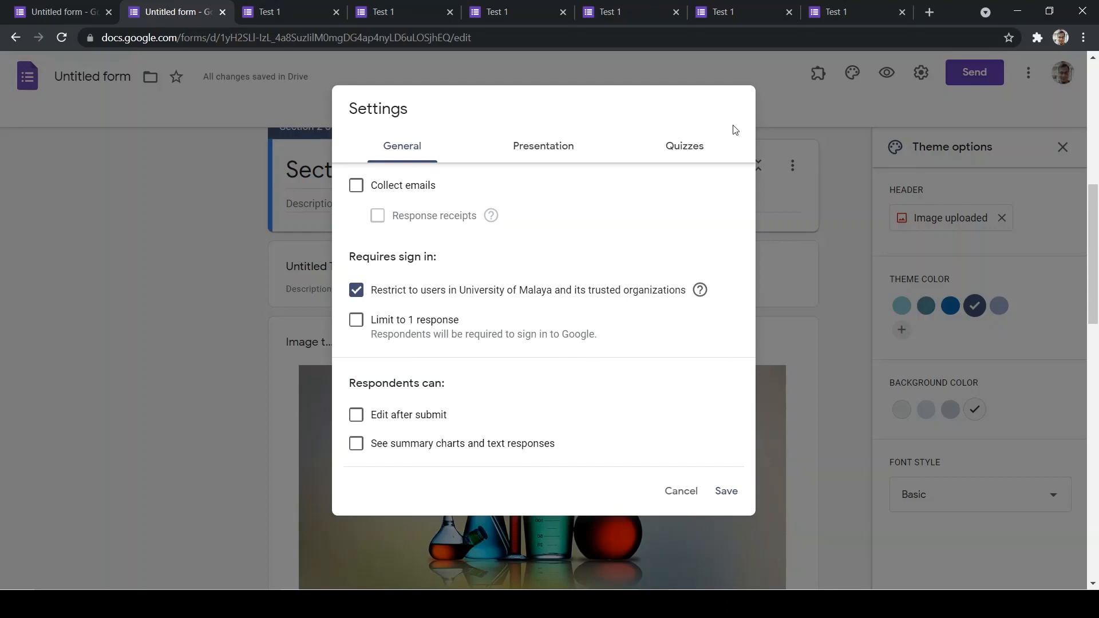
{"action": "left_click", "coordinate": [358, 193]}
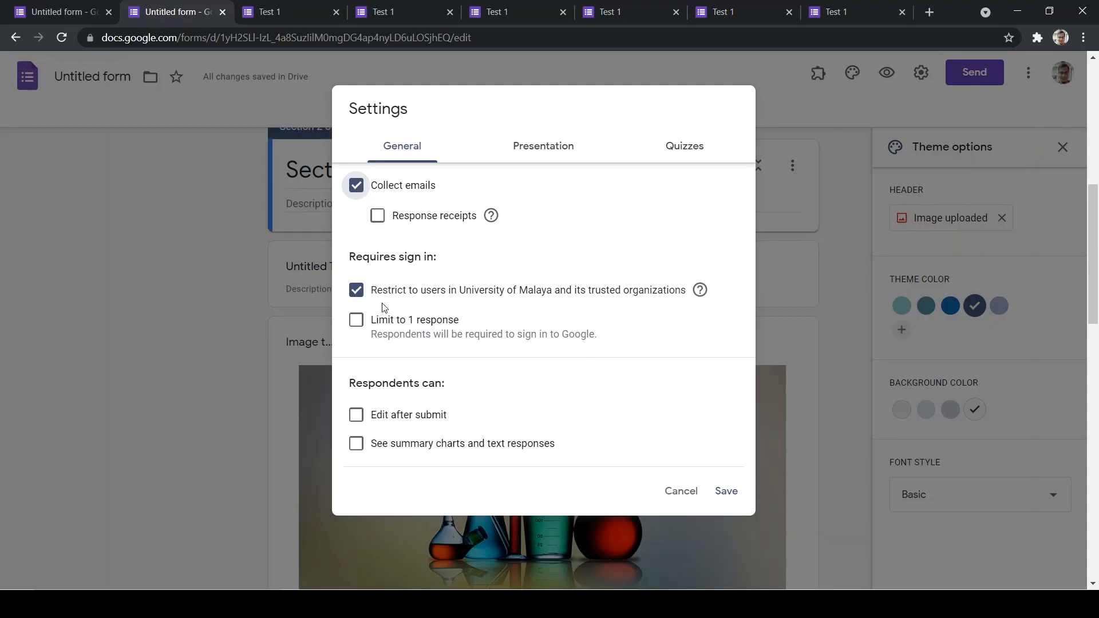
{"action": "left_click", "coordinate": [356, 292]}
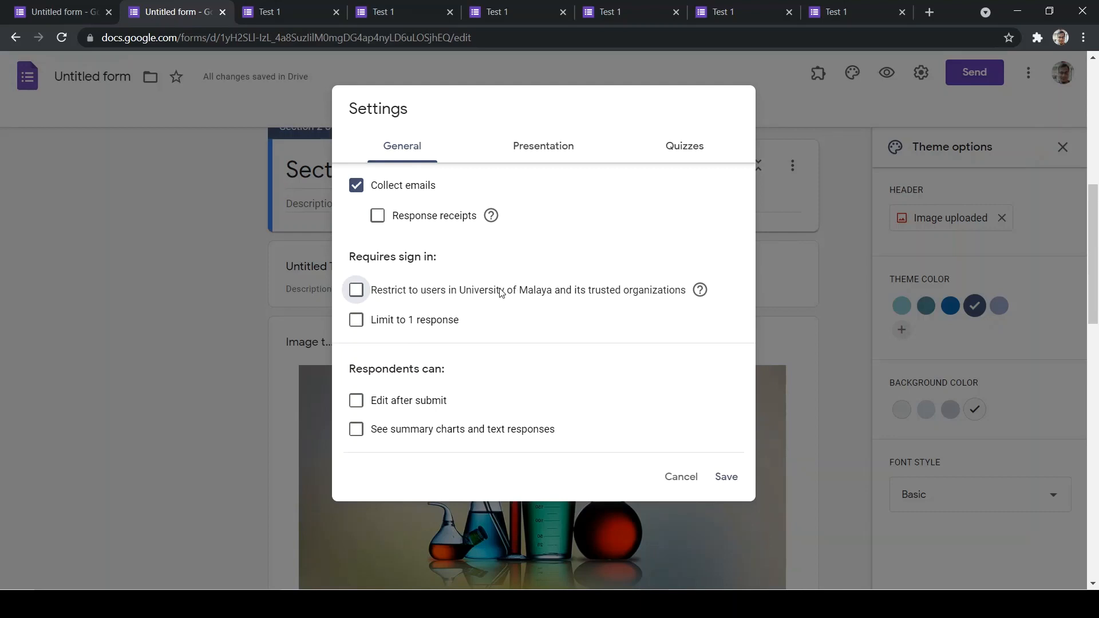
{"action": "left_click", "coordinate": [356, 292]}
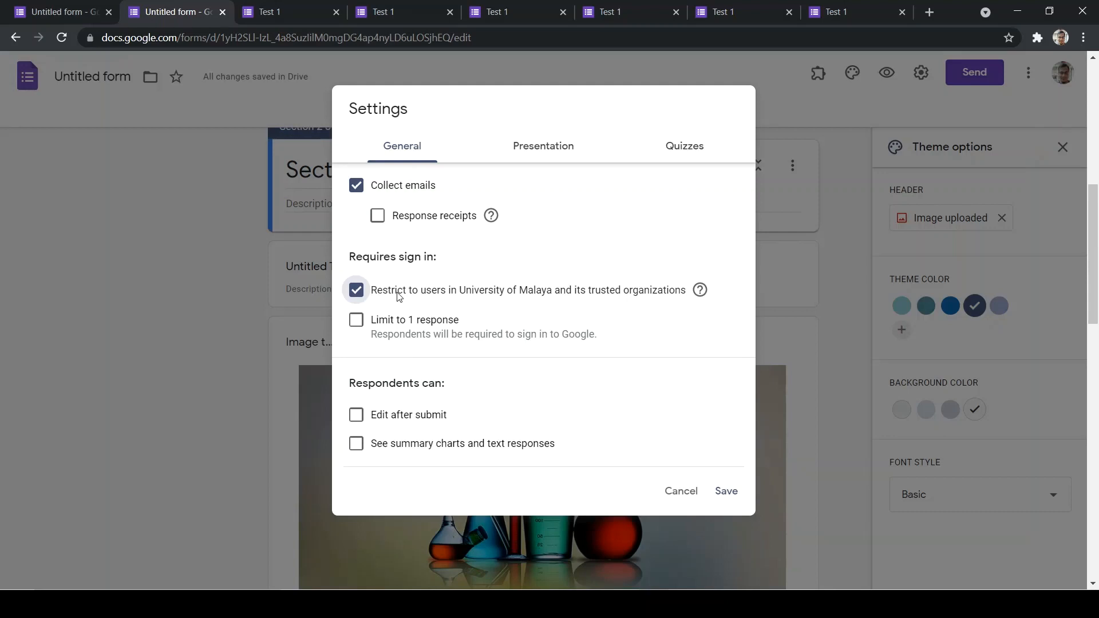
{"action": "left_click", "coordinate": [356, 319]}
{"action": "left_click", "coordinate": [356, 292]}
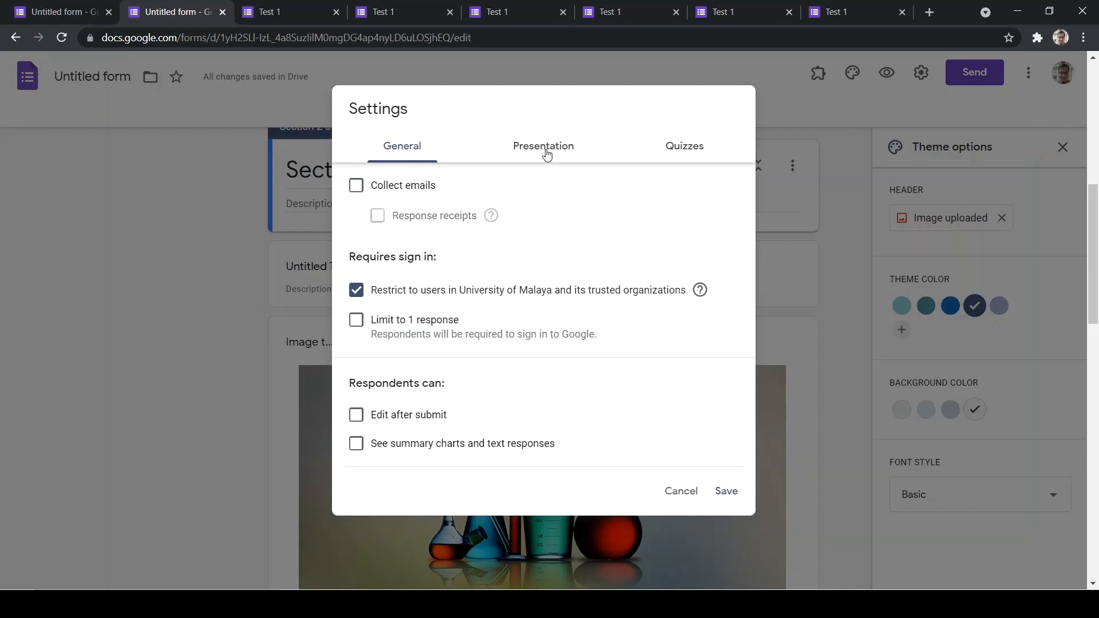
Set the confirmation message in the presentation settings to "Thank you"
{"action": "left_click", "coordinate": [546, 150]}
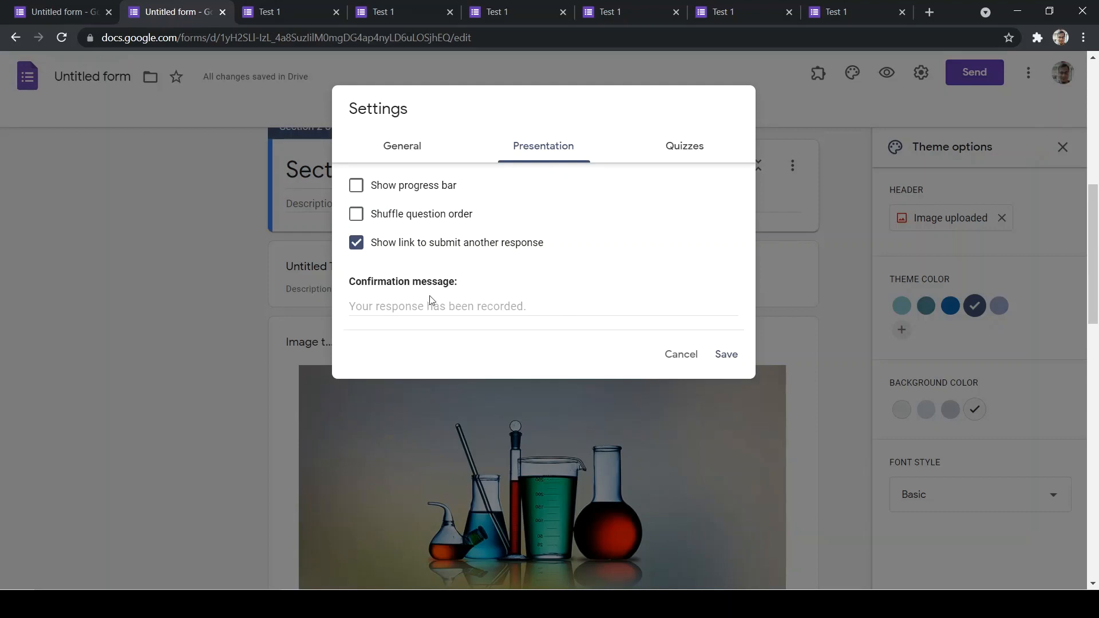
{"action": "left_click", "coordinate": [391, 306]}
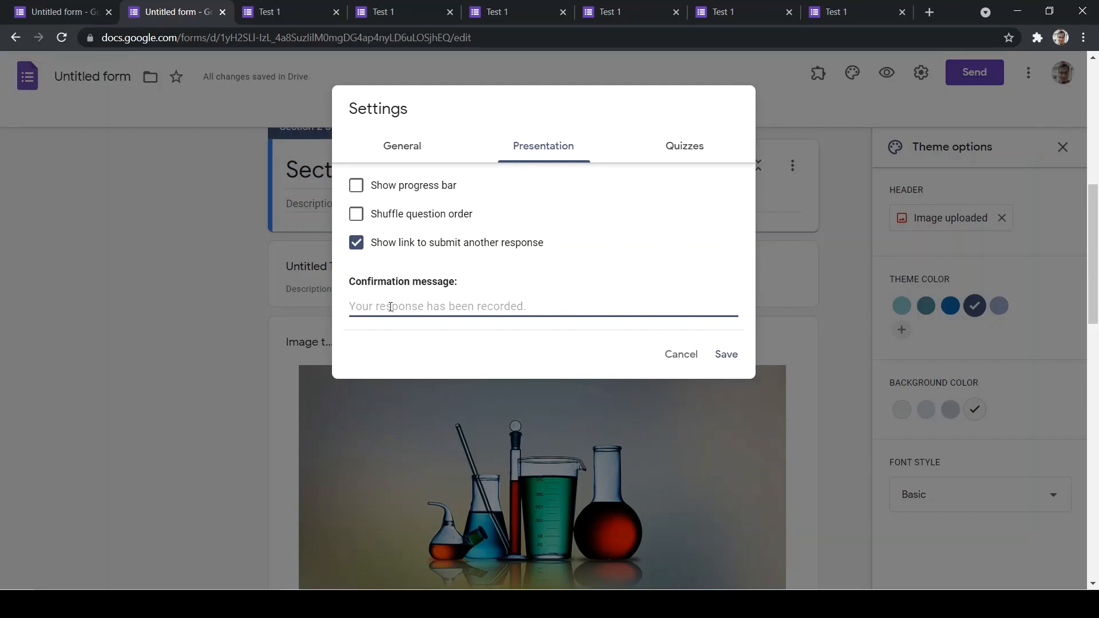
{"action": "type", "text": "Than you"}
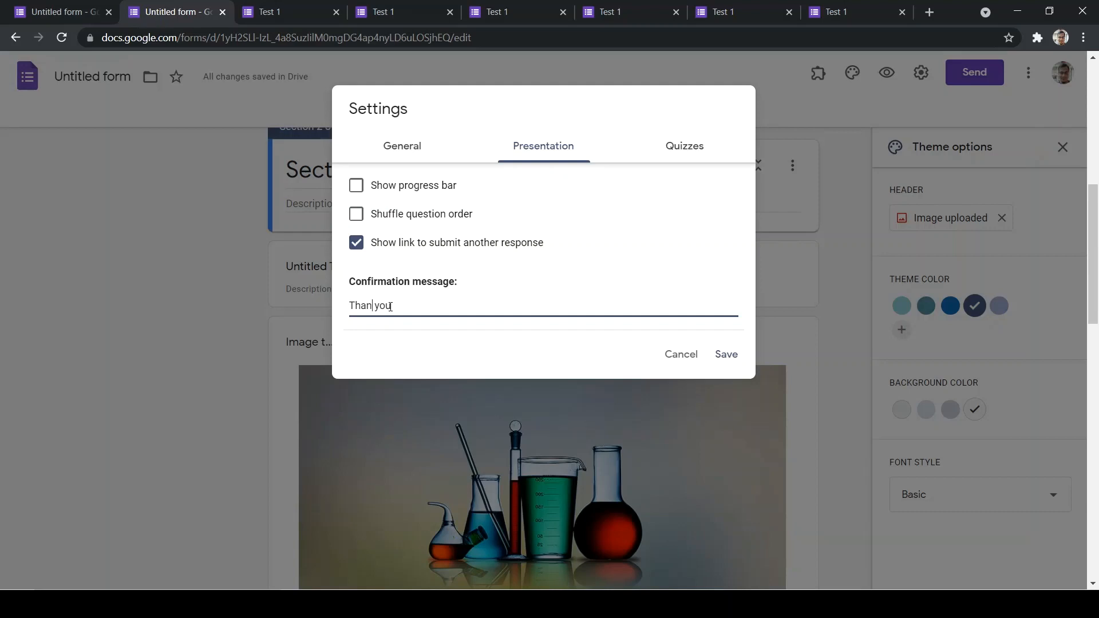
{"action": "type", "text": "k"}
Make the form a quiz and save the settings
{"action": "left_click", "coordinate": [685, 146]}
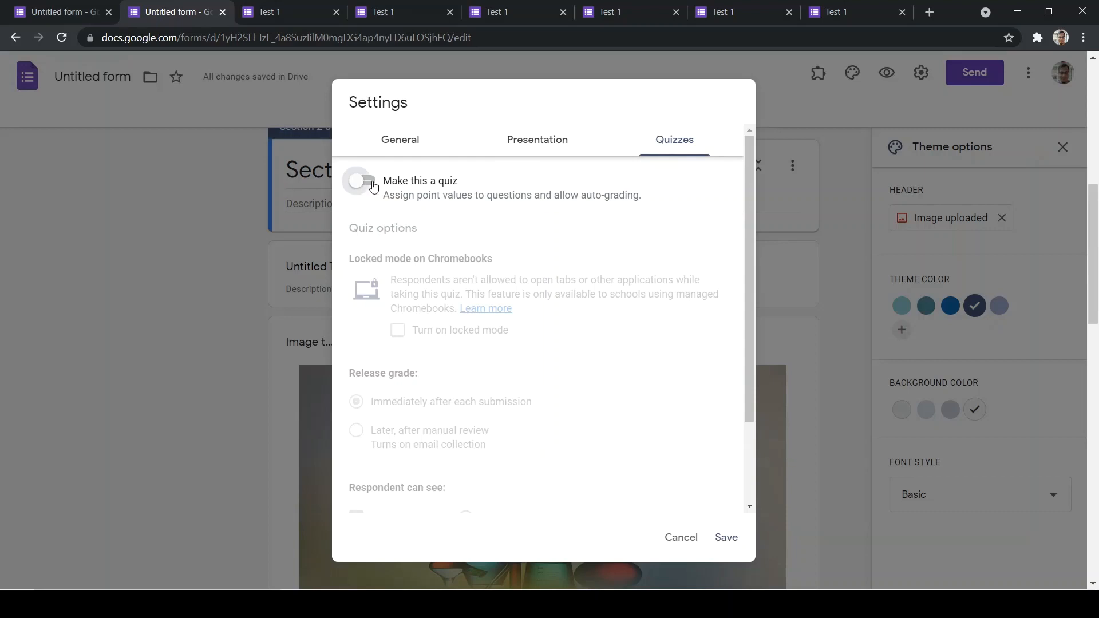
{"action": "left_click", "coordinate": [365, 181]}
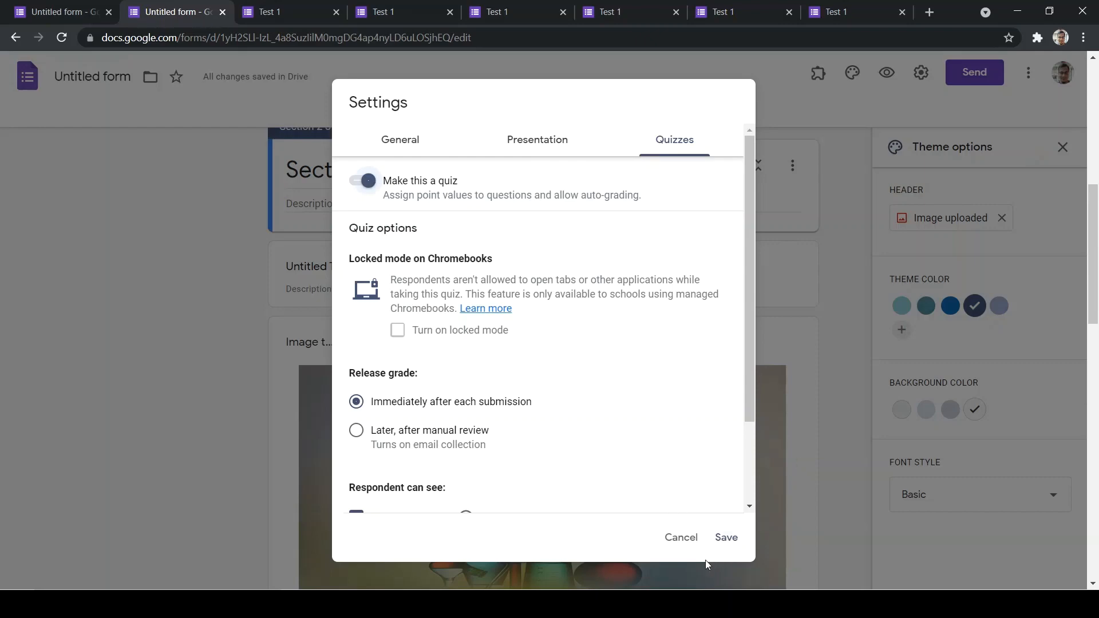
{"action": "left_click", "coordinate": [736, 538]}
Set the benzene question's answer key to Option 1 as the correct answer, worth 10 points
{"action": "scroll", "coordinate": [617, 329], "scroll_direction": "down", "scroll_amount": 3}
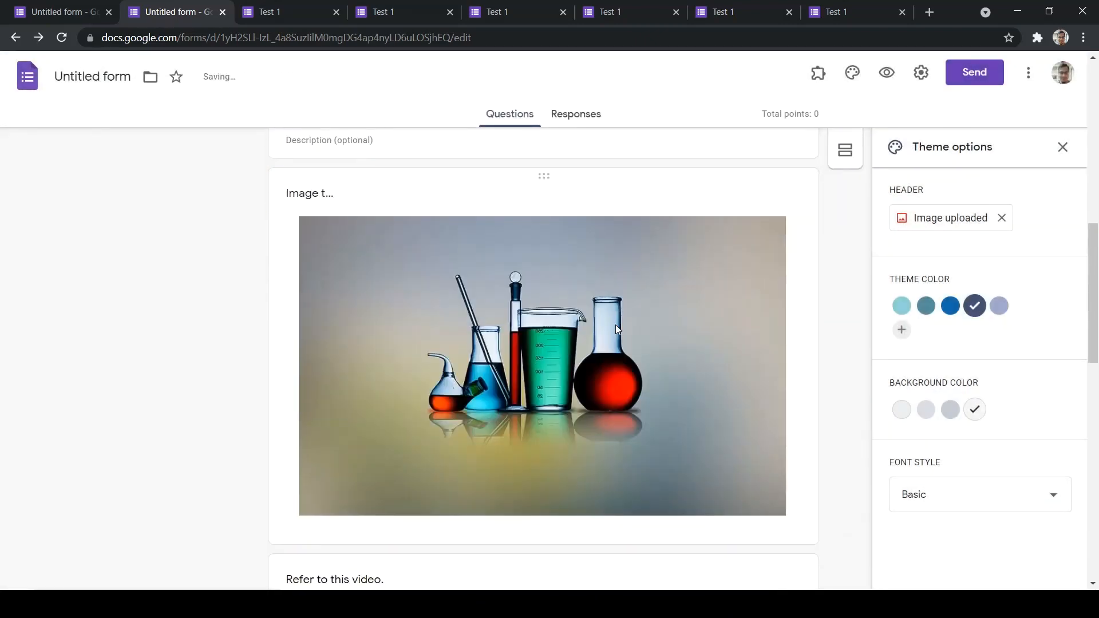
{"action": "scroll", "coordinate": [616, 328], "scroll_direction": "down", "scroll_amount": 12}
{"action": "scroll", "coordinate": [616, 328], "scroll_direction": "up", "scroll_amount": 2}
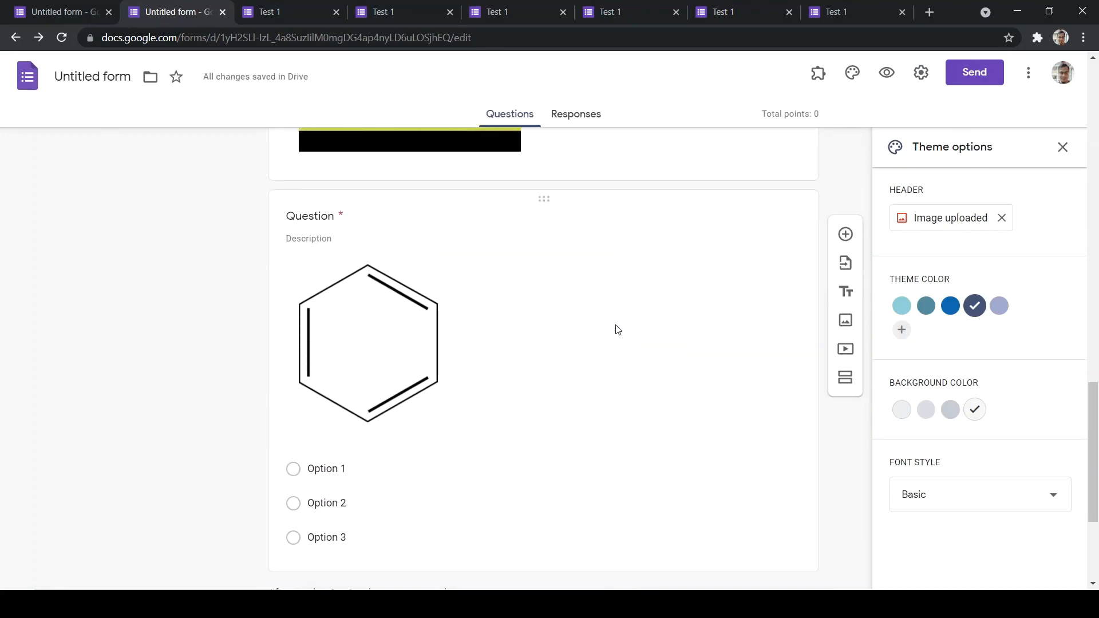
{"action": "left_click", "coordinate": [509, 313]}
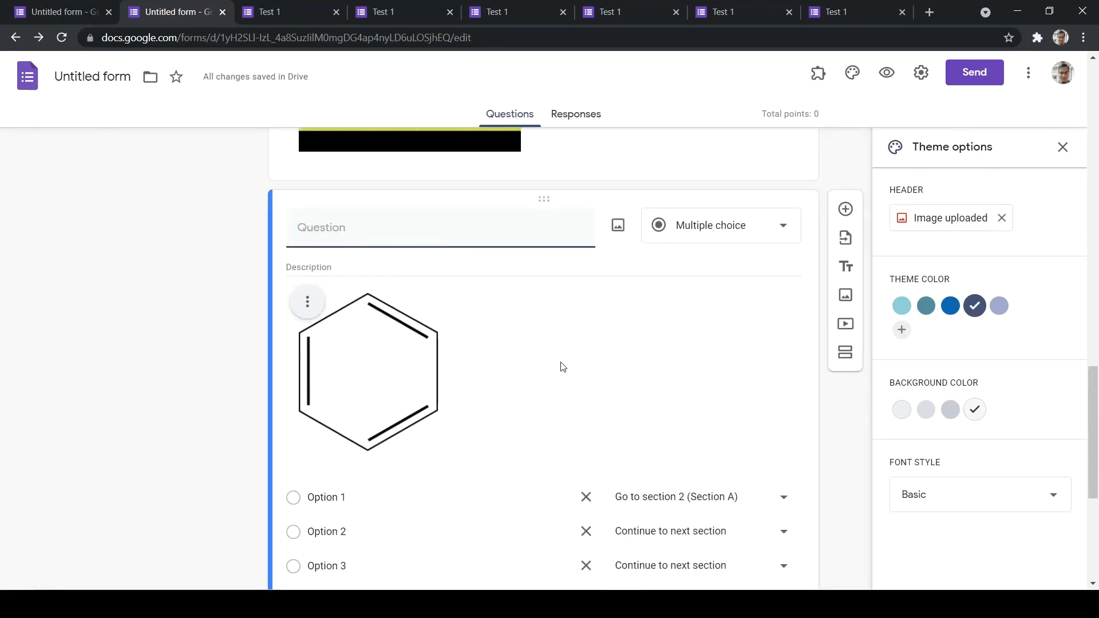
{"action": "scroll", "coordinate": [563, 367], "scroll_direction": "down", "scroll_amount": 4}
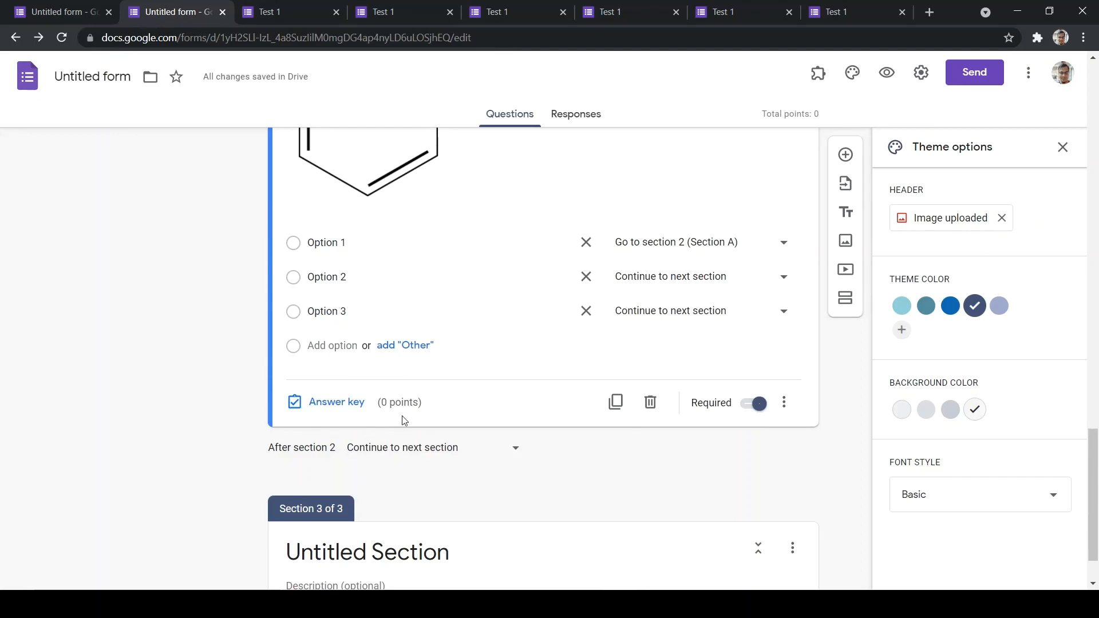
{"action": "left_click", "coordinate": [337, 403]}
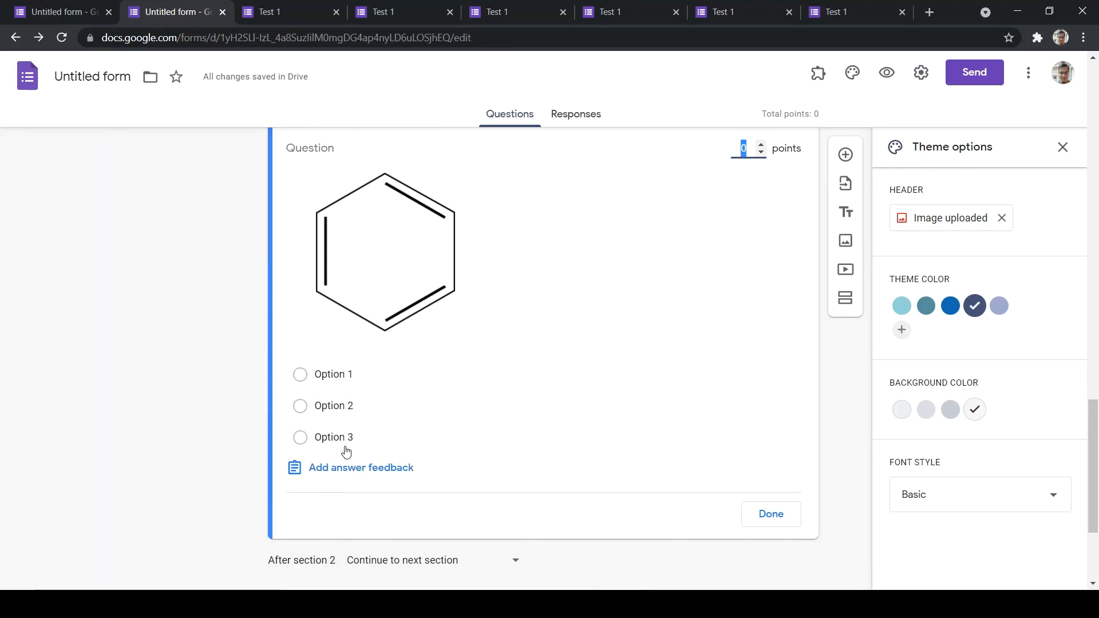
{"action": "left_click", "coordinate": [337, 380]}
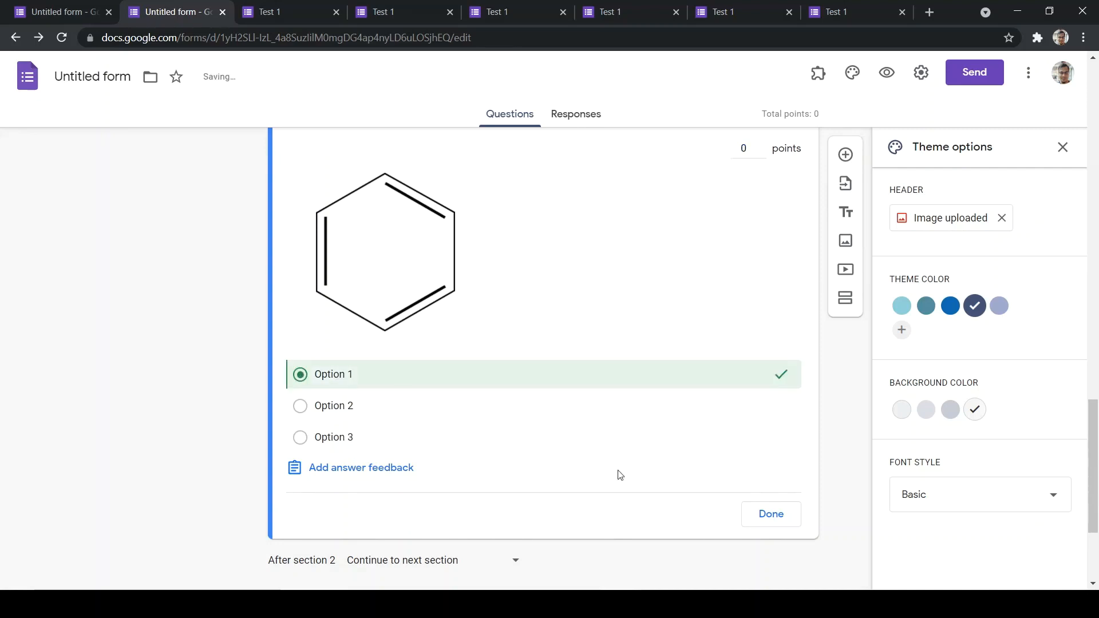
{"action": "left_click", "coordinate": [754, 152]}
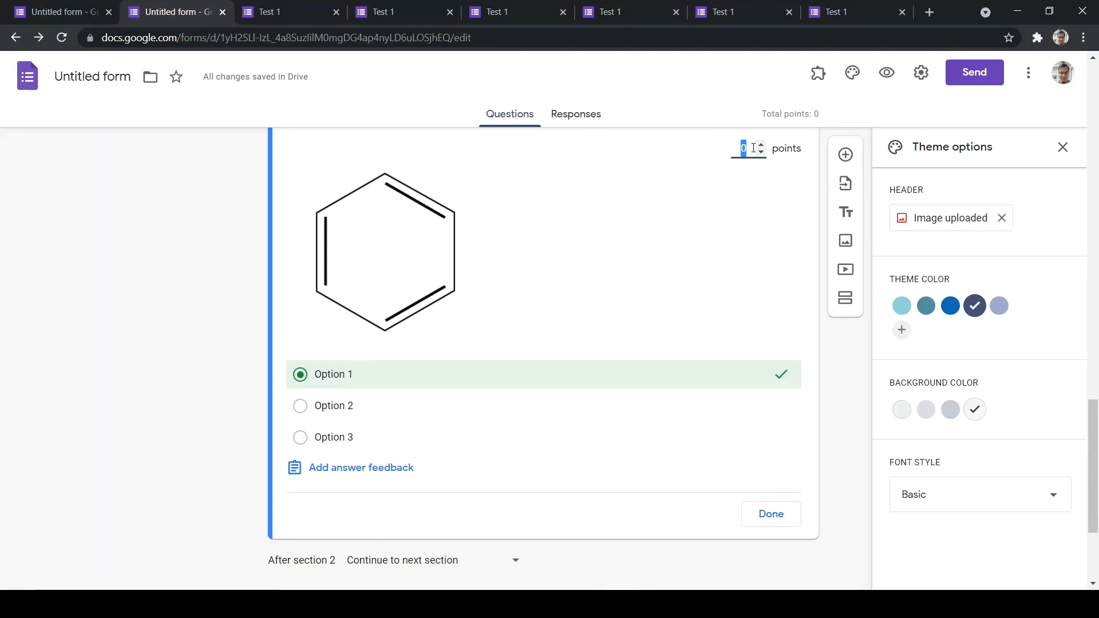
{"action": "type", "text": "10"}
{"action": "left_click", "coordinate": [773, 522]}
{"action": "scroll", "coordinate": [609, 324], "scroll_direction": "up", "scroll_amount": 2}
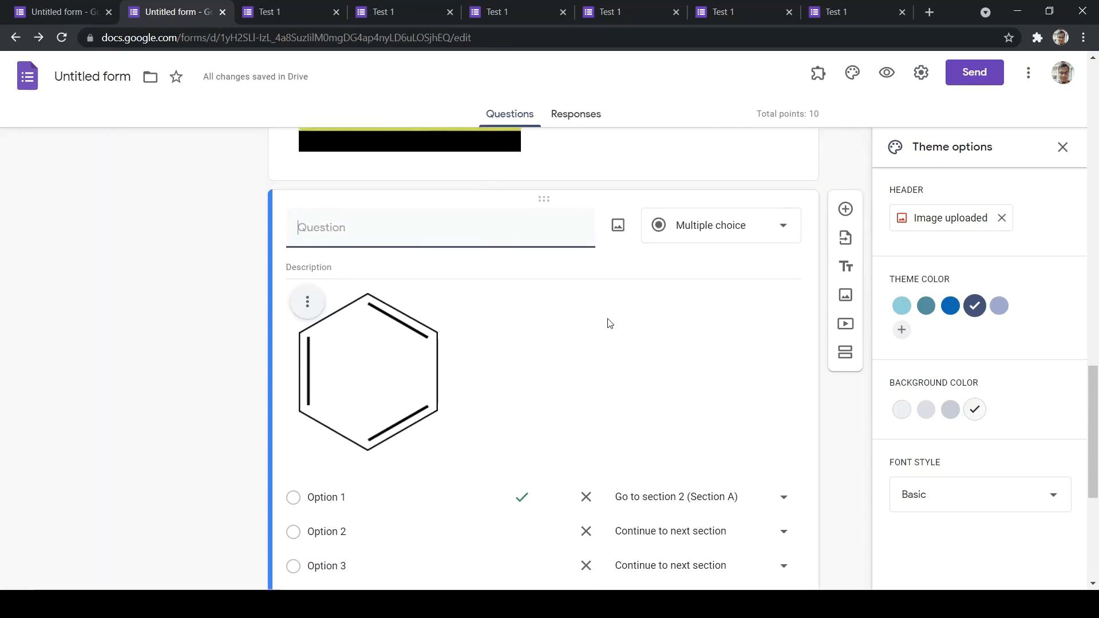
{"action": "scroll", "coordinate": [608, 324], "scroll_direction": "down", "scroll_amount": 2}
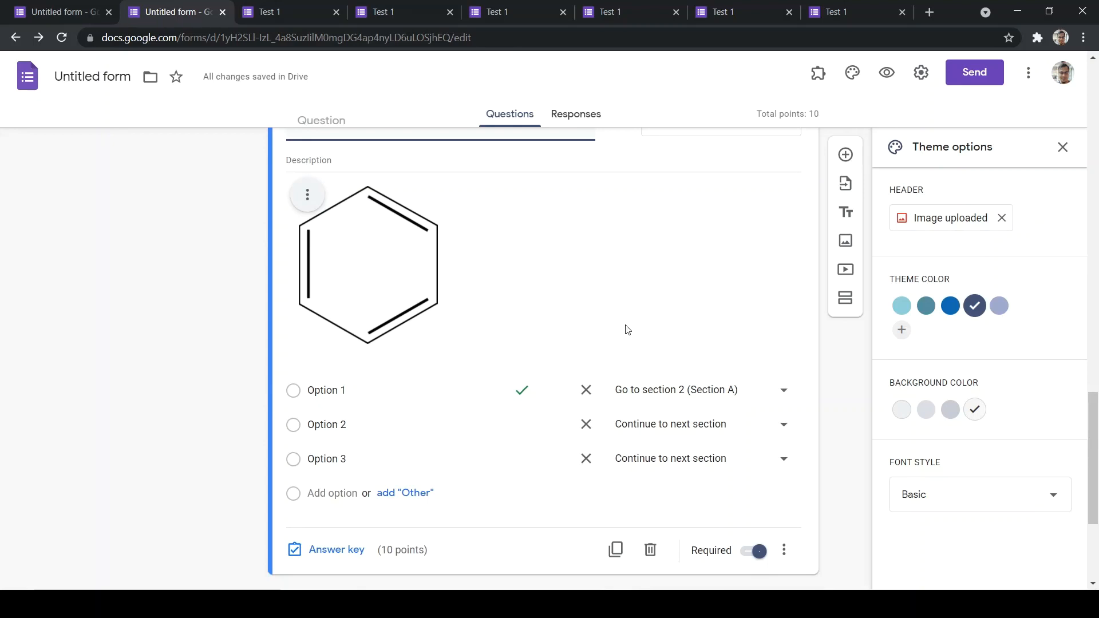
{"action": "left_click", "coordinate": [566, 271]}
{"action": "scroll", "coordinate": [726, 199], "scroll_direction": "up", "scroll_amount": 1}
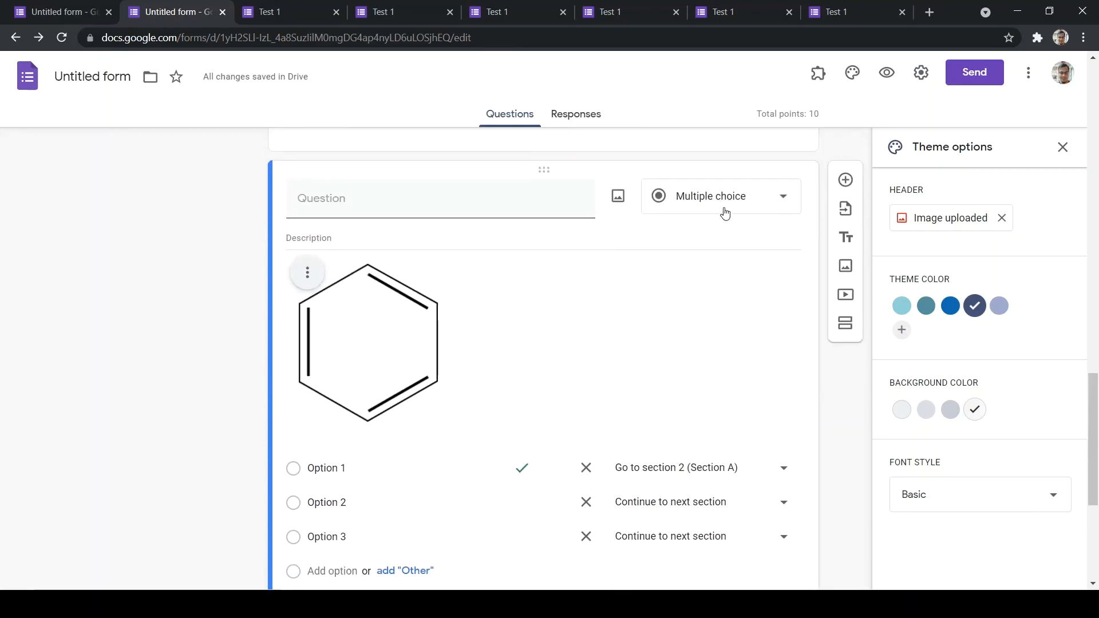
{"action": "scroll", "coordinate": [673, 450], "scroll_direction": "down", "scroll_amount": 2}
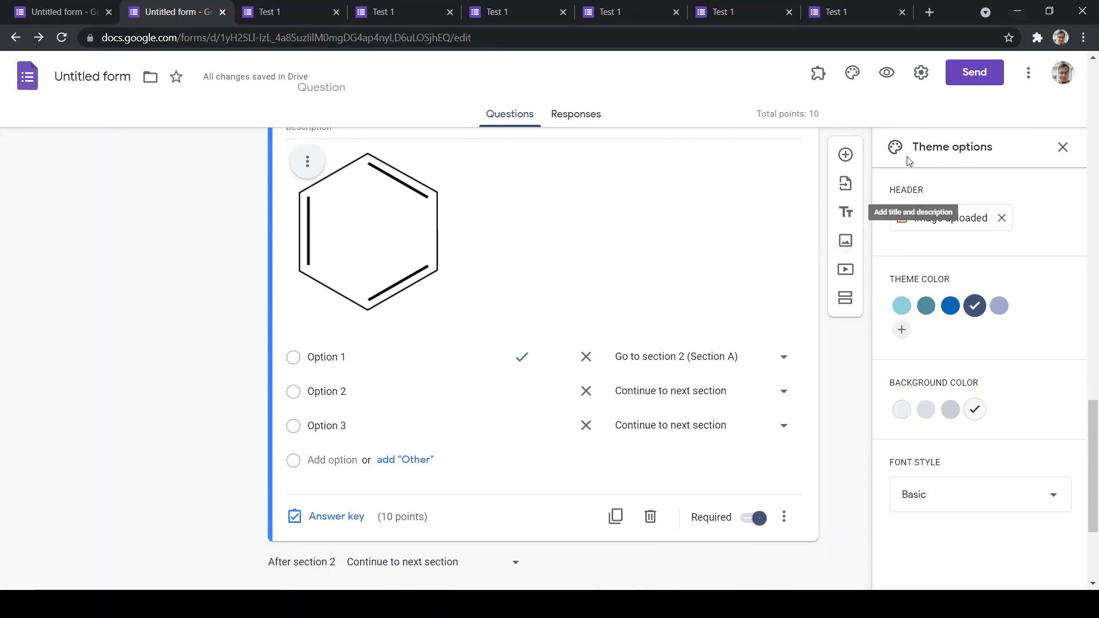
Set the quiz grades to release later, after manual review
{"action": "left_click", "coordinate": [922, 72]}
{"action": "left_click", "coordinate": [659, 146]}
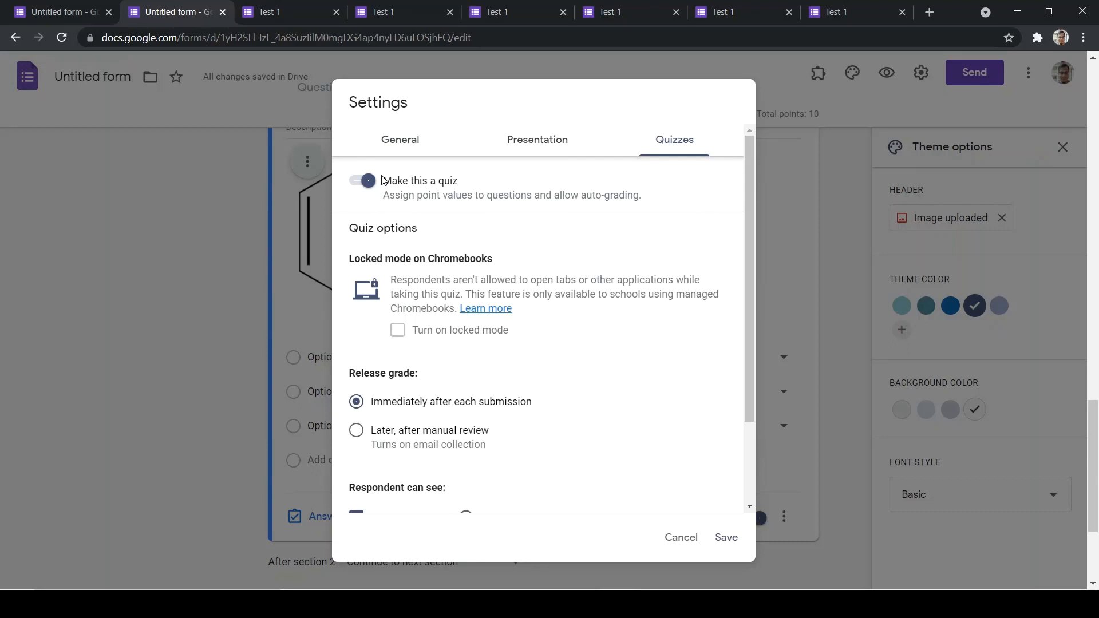
{"action": "scroll", "coordinate": [395, 444], "scroll_direction": "down", "scroll_amount": 2}
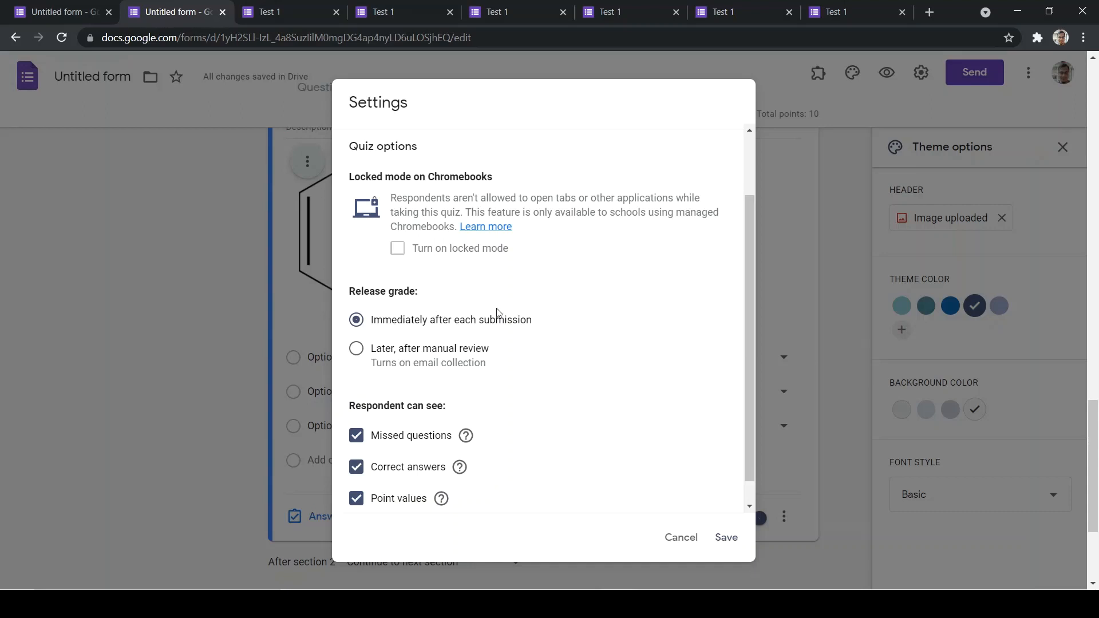
{"action": "left_click", "coordinate": [356, 350]}
Let respondents see only point values, turning off missed questions and correct answers, and save the quiz settings
{"action": "scroll", "coordinate": [480, 405], "scroll_direction": "down", "scroll_amount": 1}
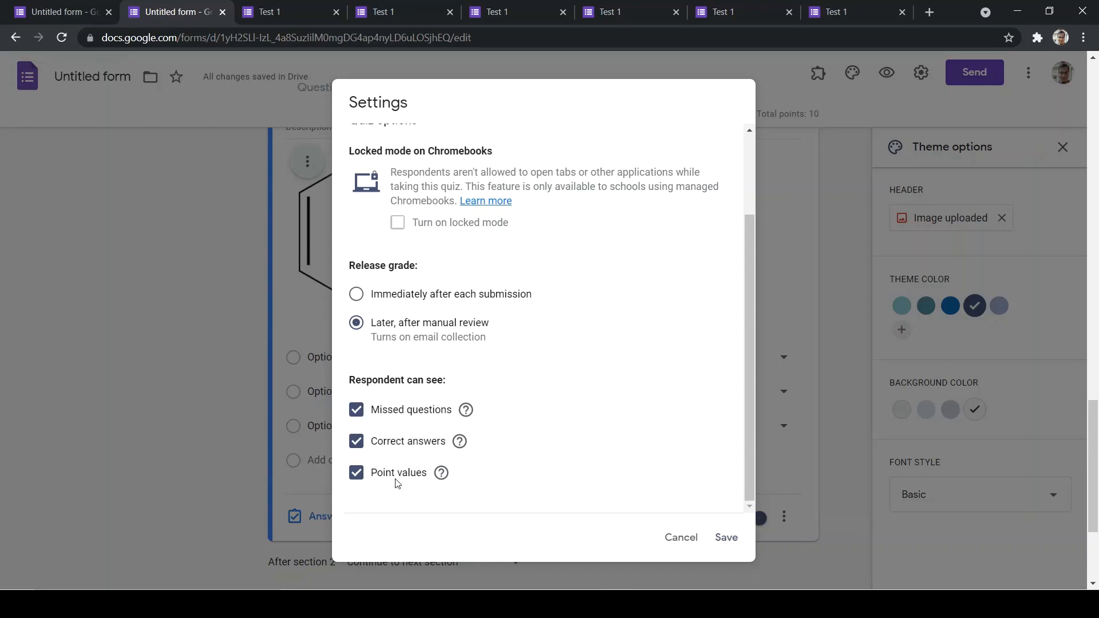
{"action": "left_click", "coordinate": [357, 477]}
{"action": "left_click", "coordinate": [356, 443]}
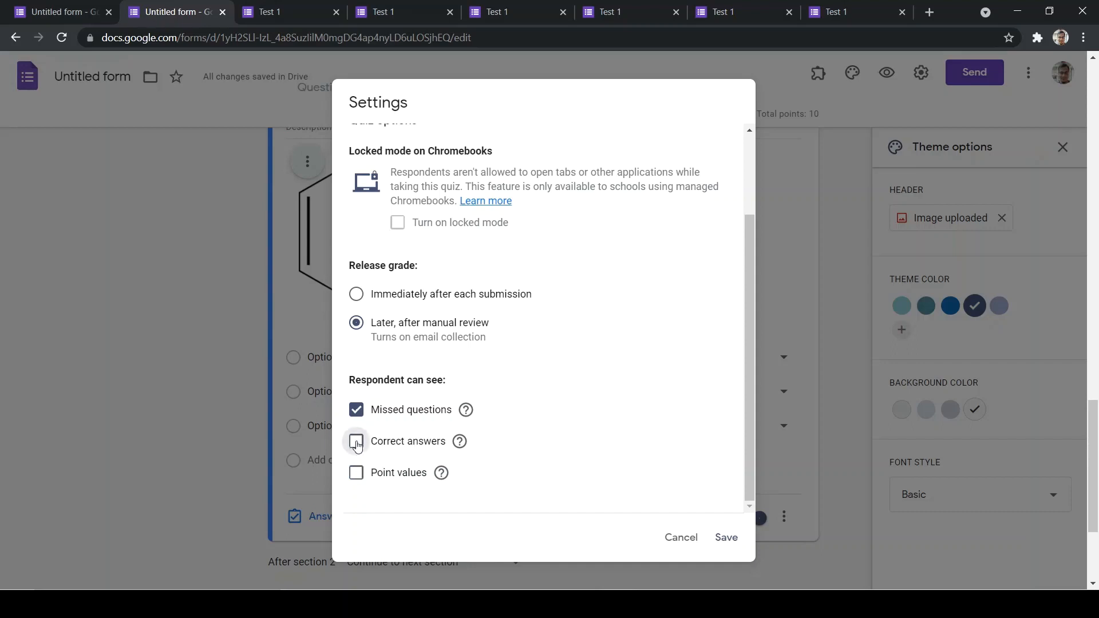
{"action": "left_click", "coordinate": [356, 480]}
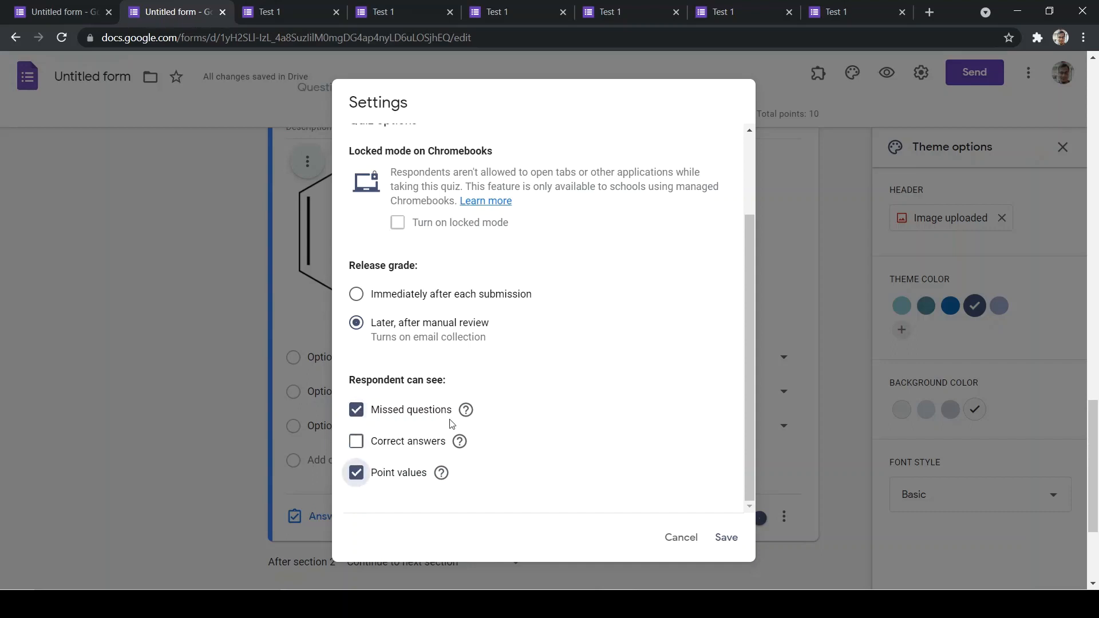
{"action": "scroll", "coordinate": [399, 172], "scroll_direction": "up", "scroll_amount": 1}
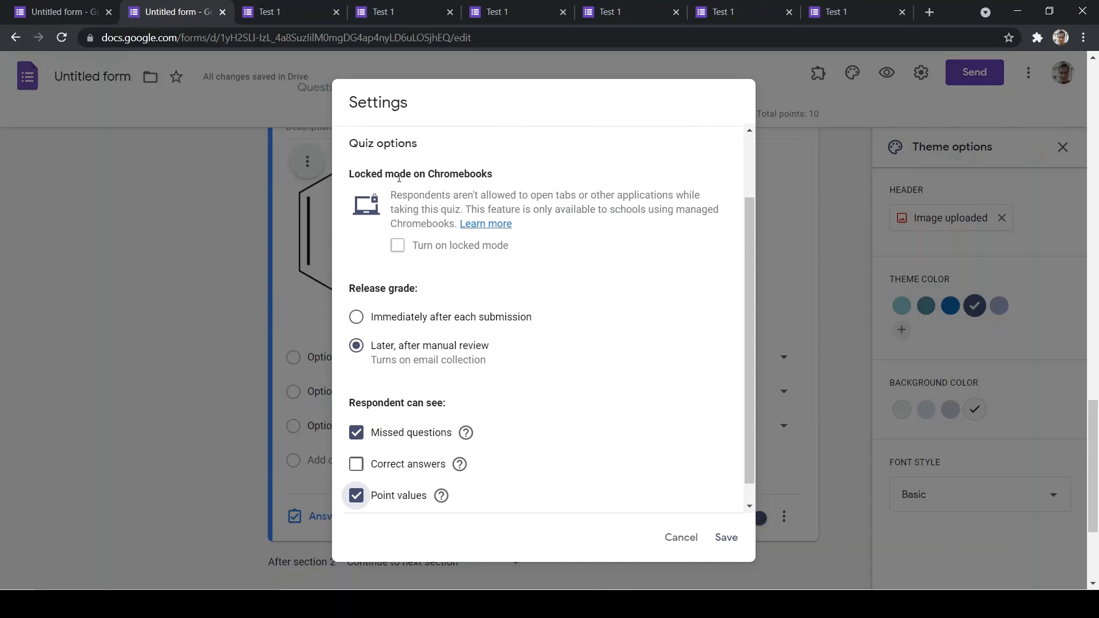
{"action": "scroll", "coordinate": [399, 177], "scroll_direction": "down", "scroll_amount": 1}
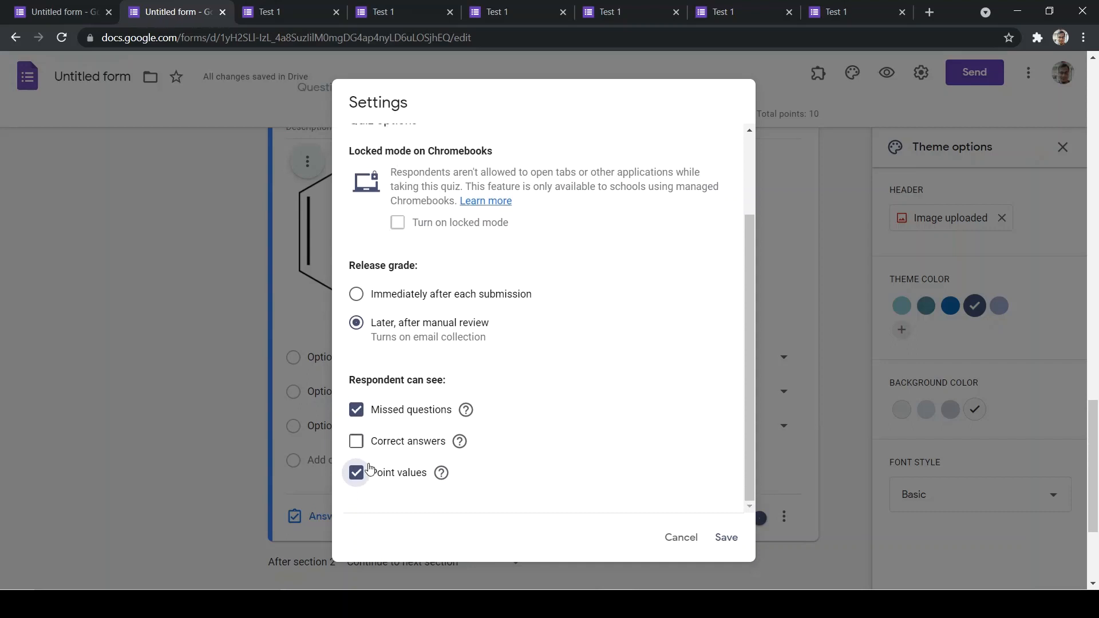
{"action": "left_click", "coordinate": [355, 417]}
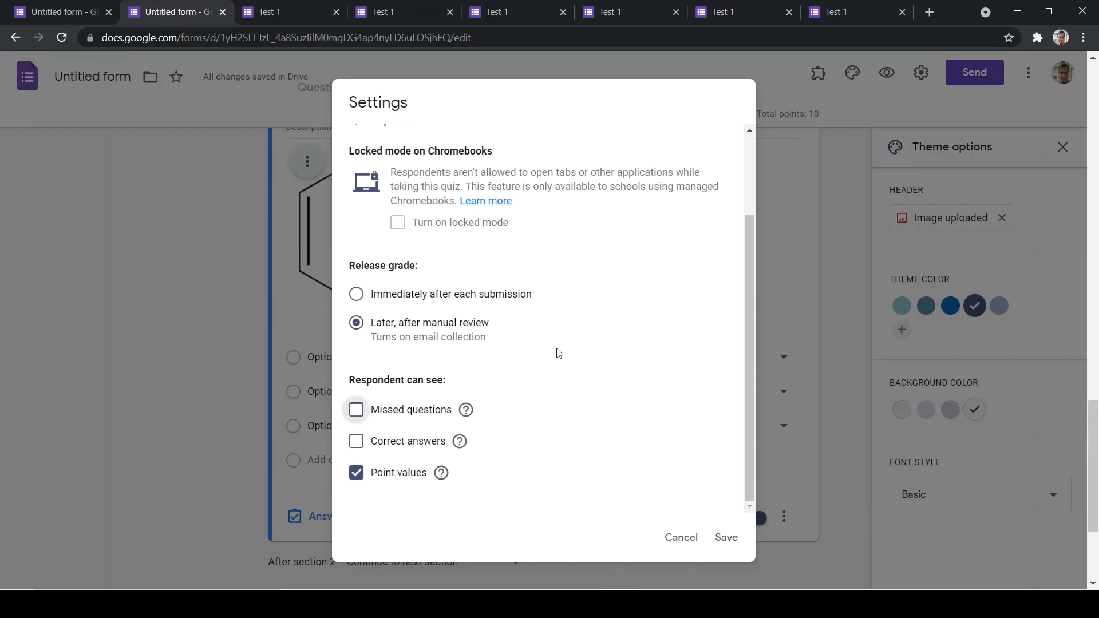
{"action": "scroll", "coordinate": [561, 352], "scroll_direction": "up", "scroll_amount": 2}
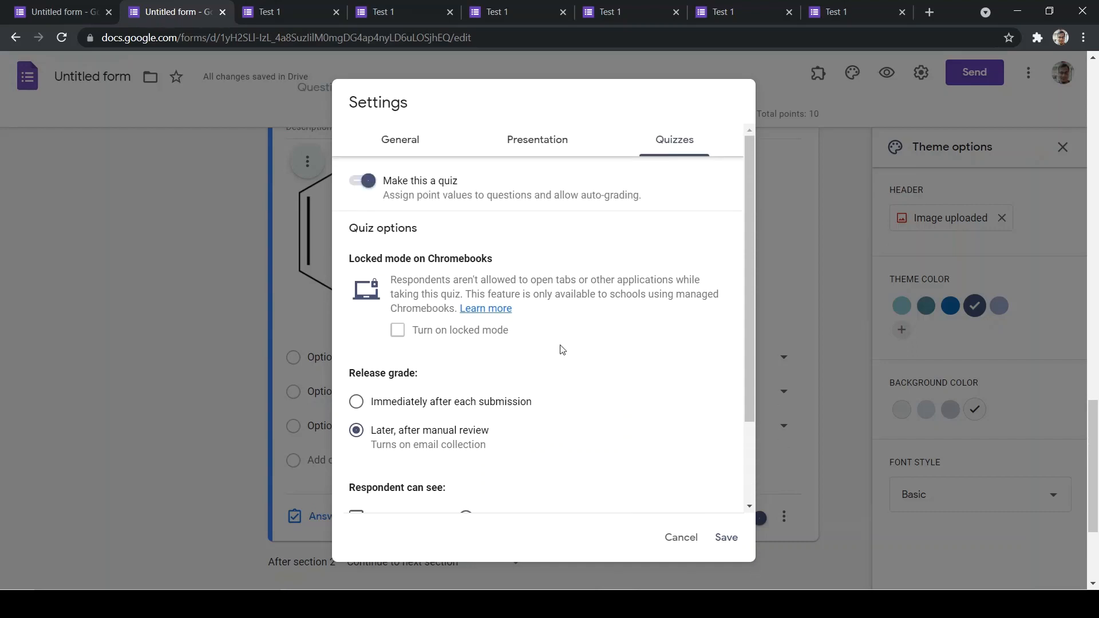
{"action": "scroll", "coordinate": [561, 350], "scroll_direction": "down", "scroll_amount": 2}
{"action": "scroll", "coordinate": [562, 350], "scroll_direction": "up", "scroll_amount": 2}
{"action": "left_click", "coordinate": [725, 538]}
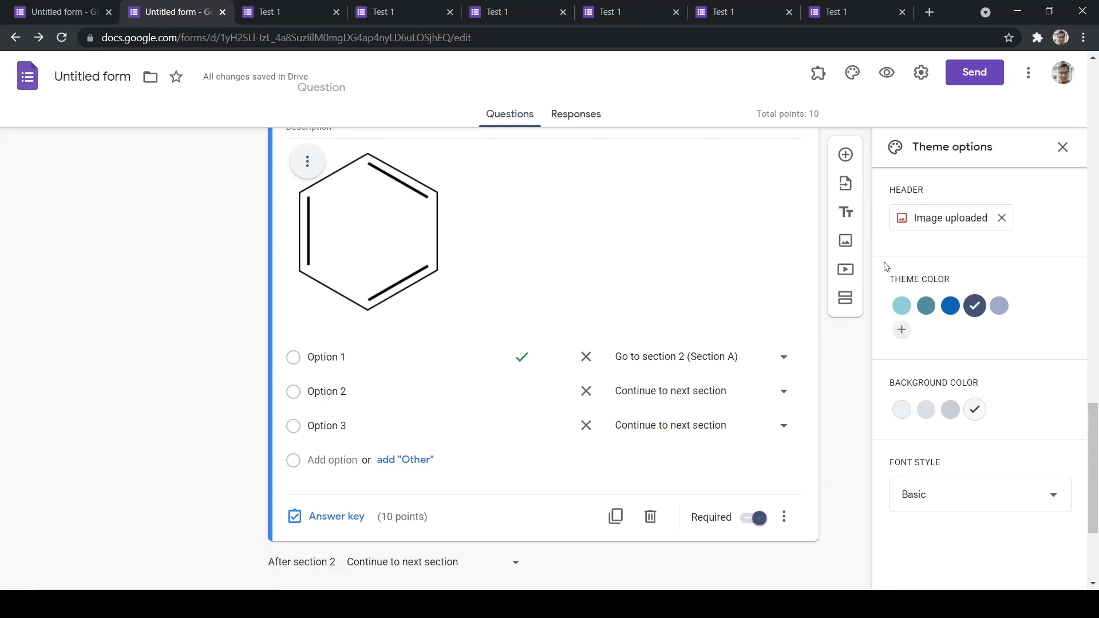
Get the form's shareable link from the send options, shorten its URL and copy it
{"action": "left_click", "coordinate": [983, 80]}
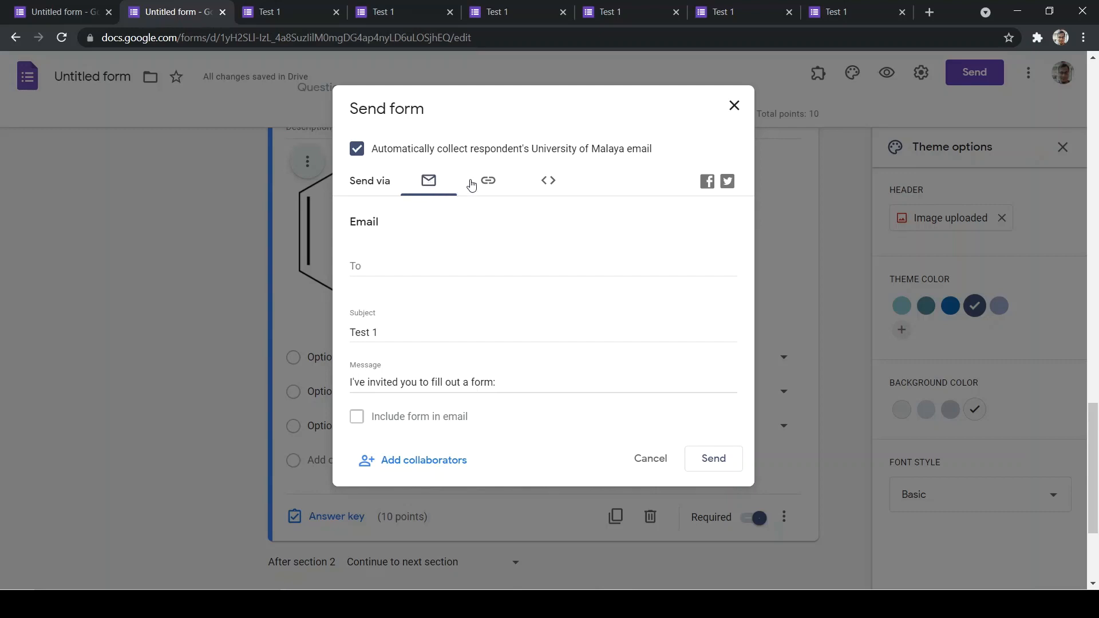
{"action": "left_click", "coordinate": [377, 263]}
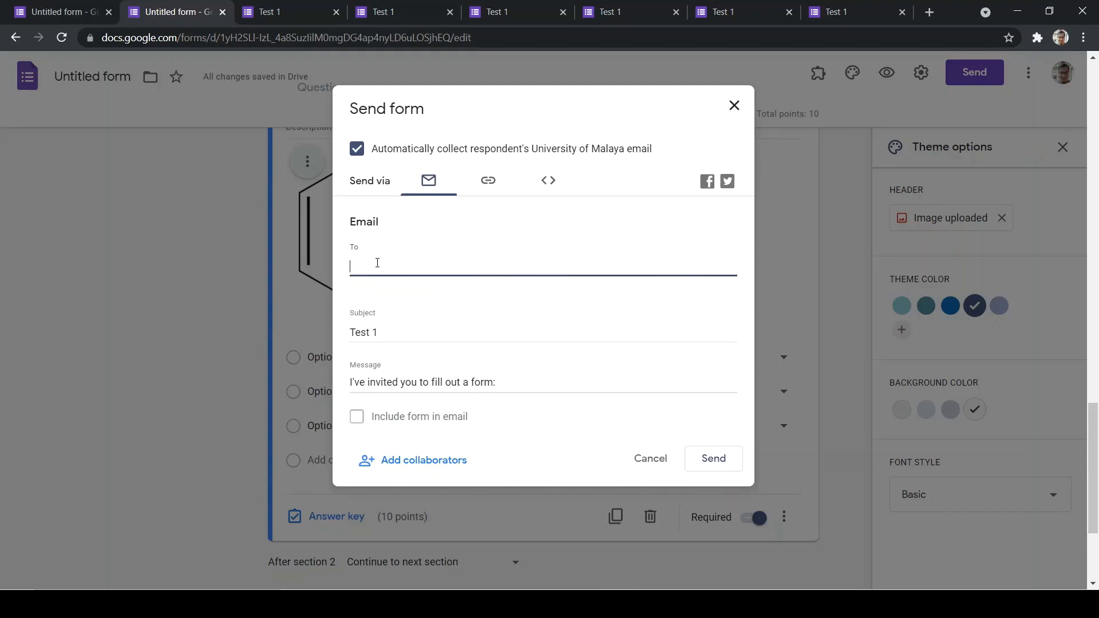
{"action": "left_click", "coordinate": [492, 182]}
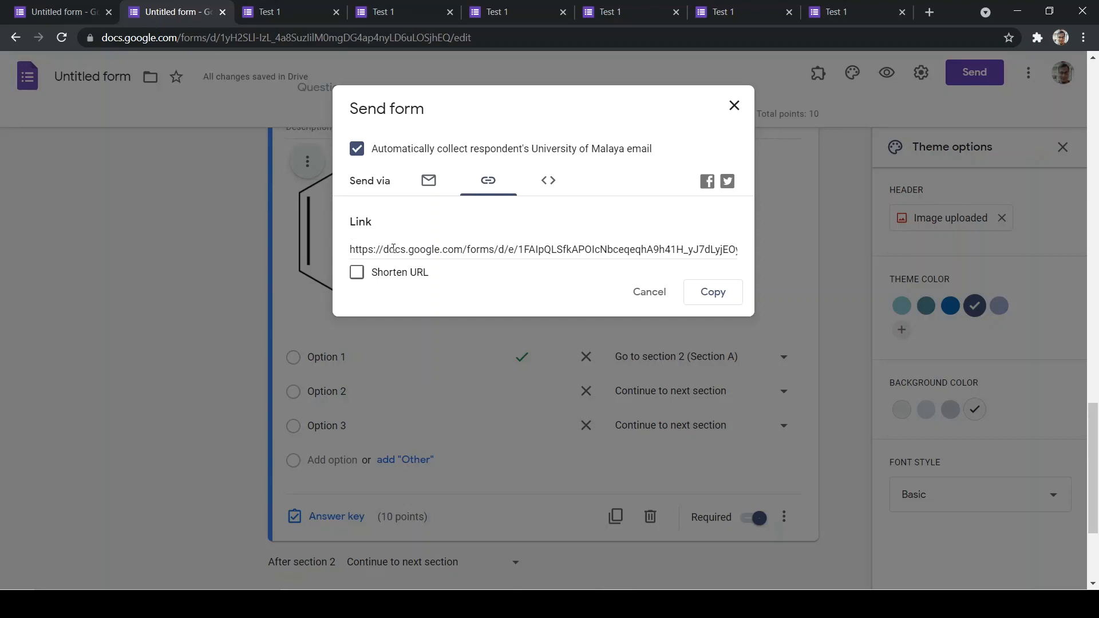
{"action": "left_click", "coordinate": [358, 274]}
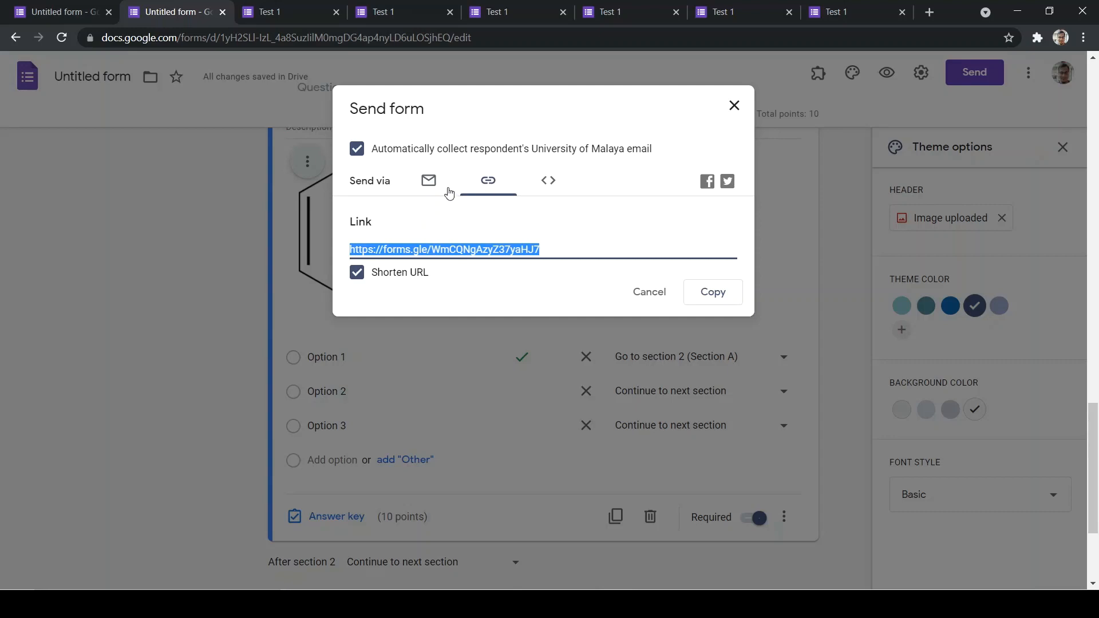
{"action": "left_click", "coordinate": [693, 293]}
{"action": "left_click", "coordinate": [650, 293]}
Preview the form, and check the options for adding collaborators as editors without adding anyone
{"action": "scroll", "coordinate": [777, 274], "scroll_direction": "up", "scroll_amount": 4}
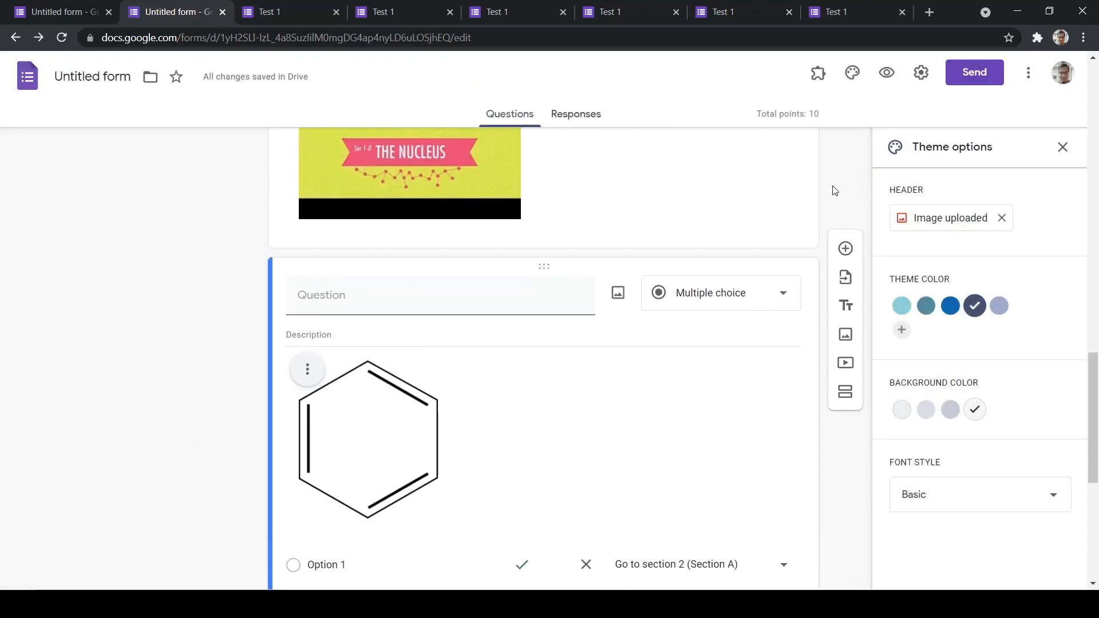
{"action": "left_click", "coordinate": [889, 75]}
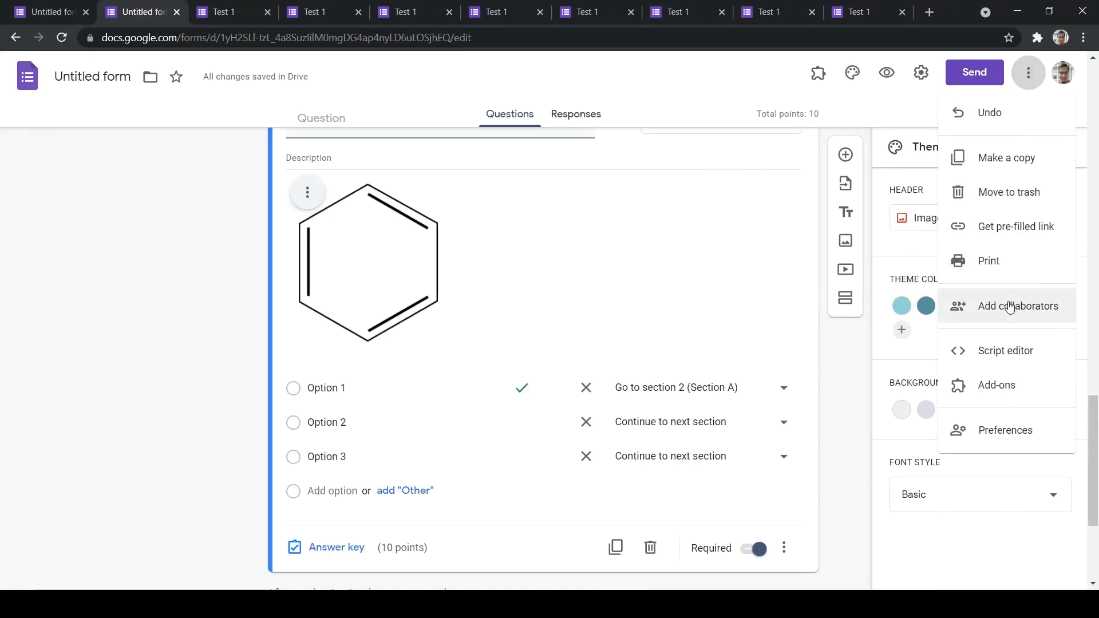
{"action": "left_click", "coordinate": [1000, 302]}
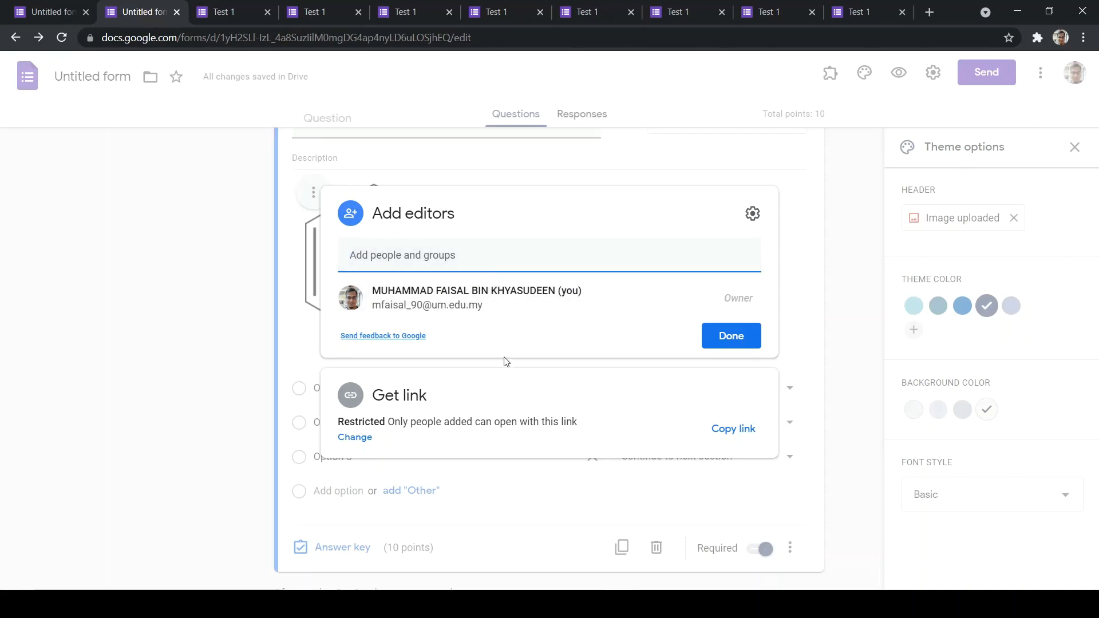
{"action": "left_click", "coordinate": [742, 338]}
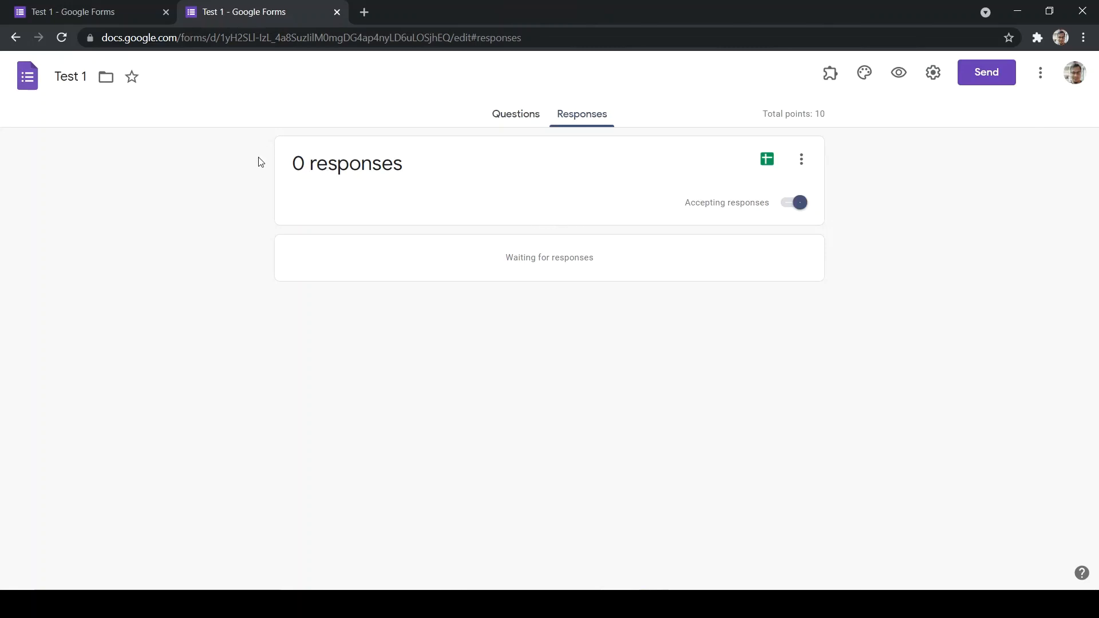
Open the existing SEM 2 2020/21 SIC1001/SCES1200 FINAL EXAM form from the Forms home page and show its responses
{"action": "left_click", "coordinate": [27, 78]}
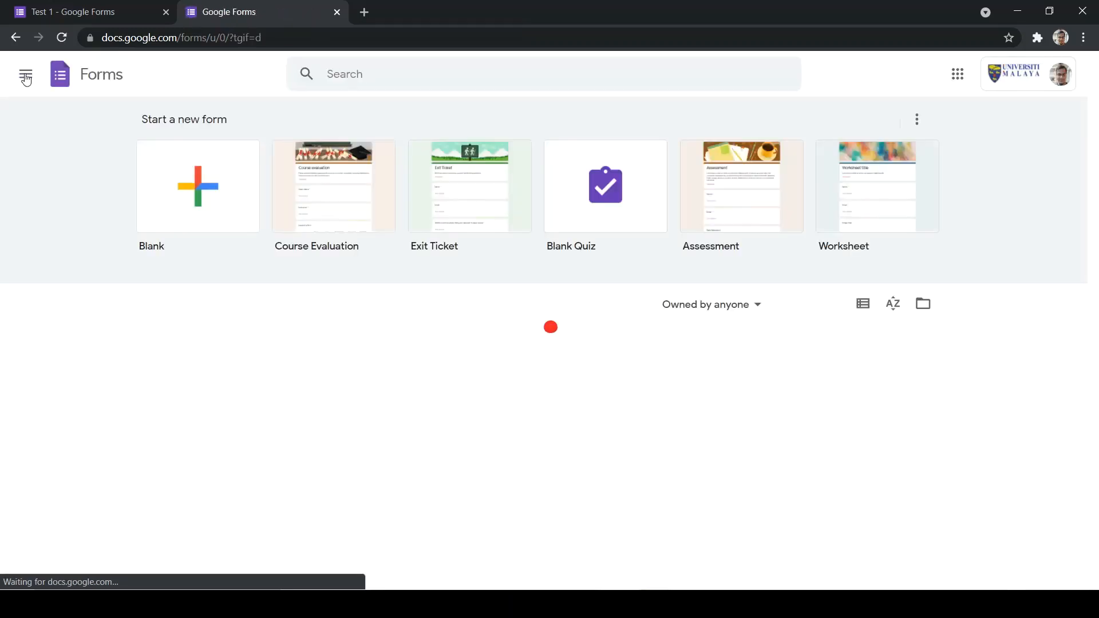
{"action": "scroll", "coordinate": [301, 433], "scroll_direction": "down", "scroll_amount": 1}
{"action": "left_click", "coordinate": [212, 312]}
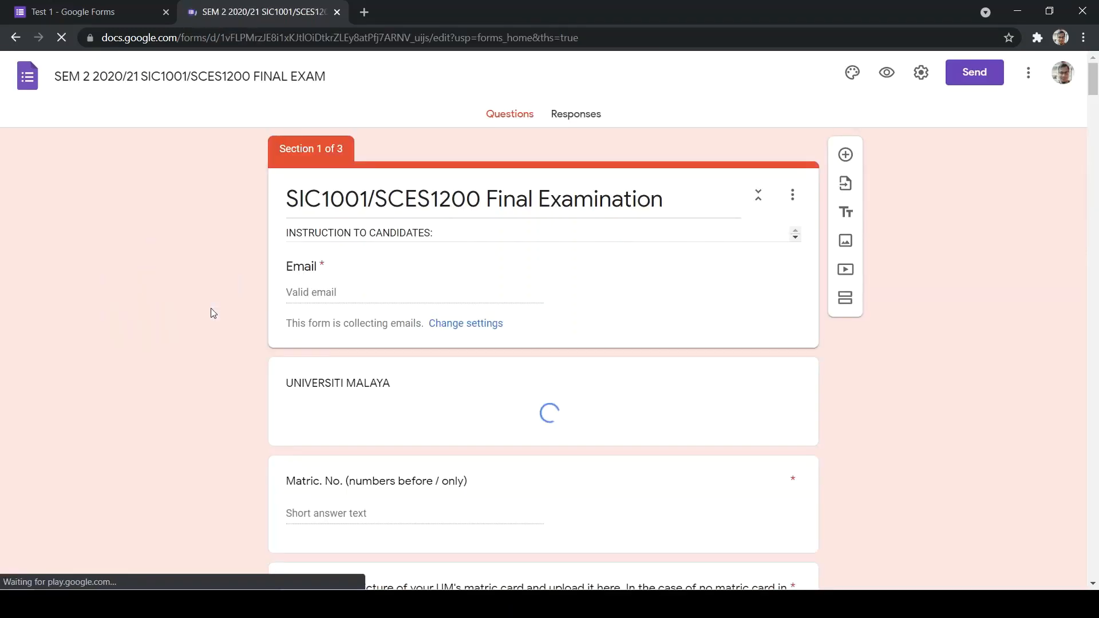
{"action": "left_click", "coordinate": [578, 116]}
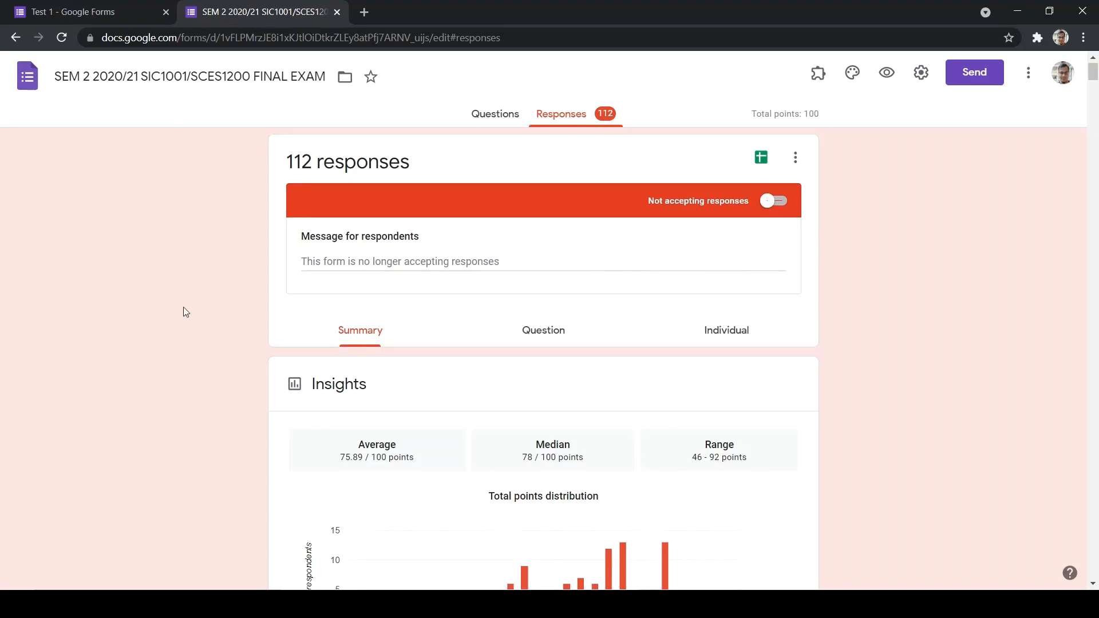
Examine the final exam's response summary, including the score insights, total points distribution and frequently missed questions
{"action": "scroll", "coordinate": [183, 312], "scroll_direction": "down", "scroll_amount": 1}
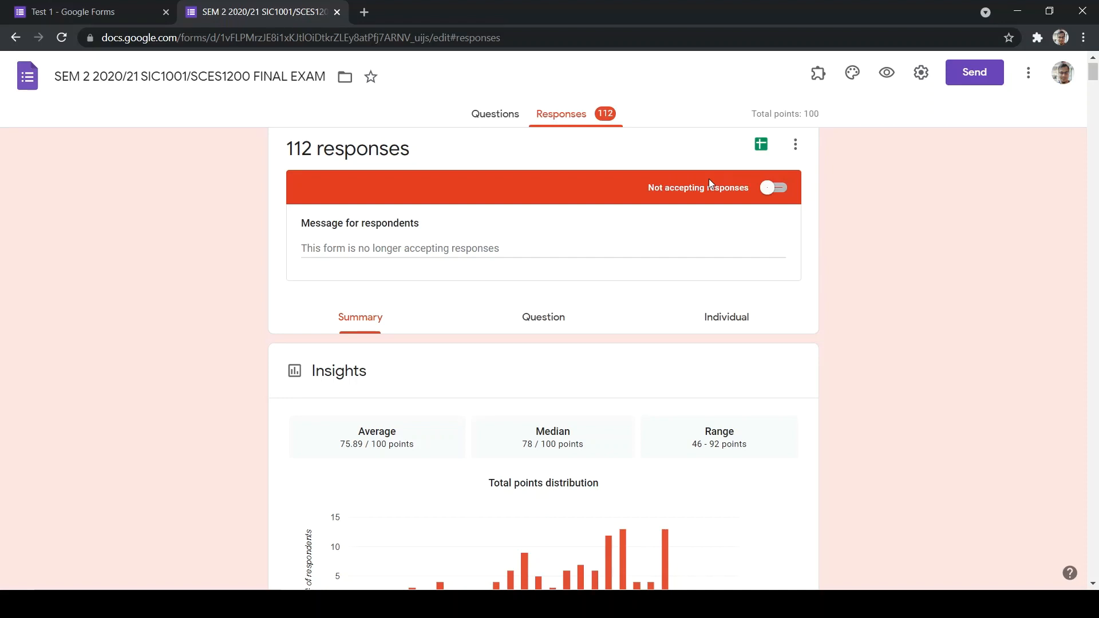
{"action": "scroll", "coordinate": [205, 474], "scroll_direction": "down", "scroll_amount": 3}
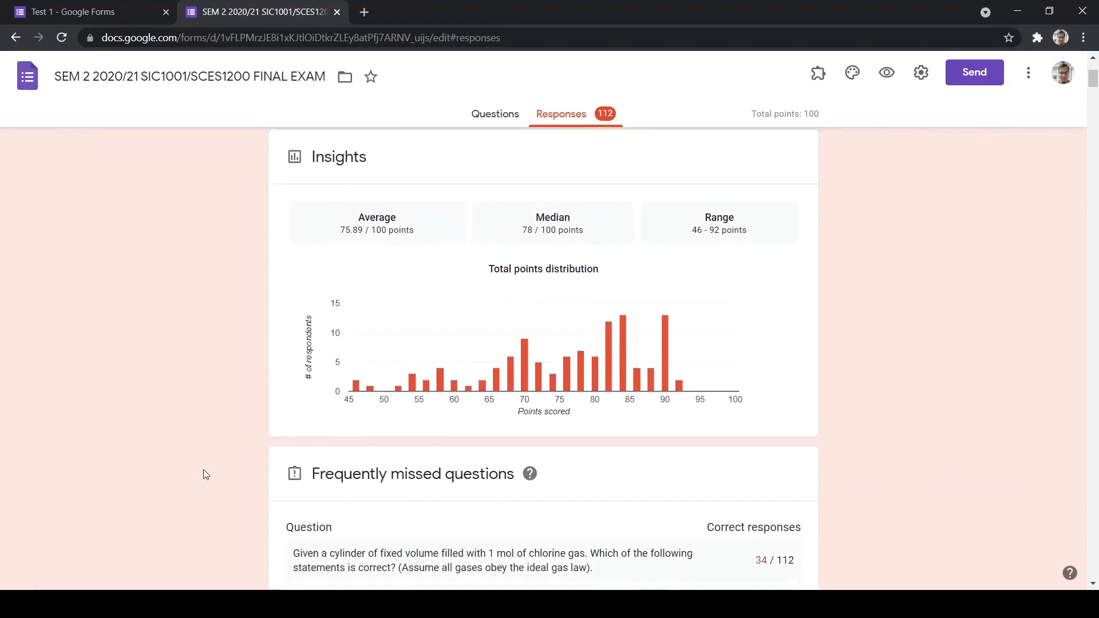
{"action": "scroll", "coordinate": [205, 475], "scroll_direction": "up", "scroll_amount": 2}
{"action": "scroll", "coordinate": [205, 474], "scroll_direction": "up", "scroll_amount": 1}
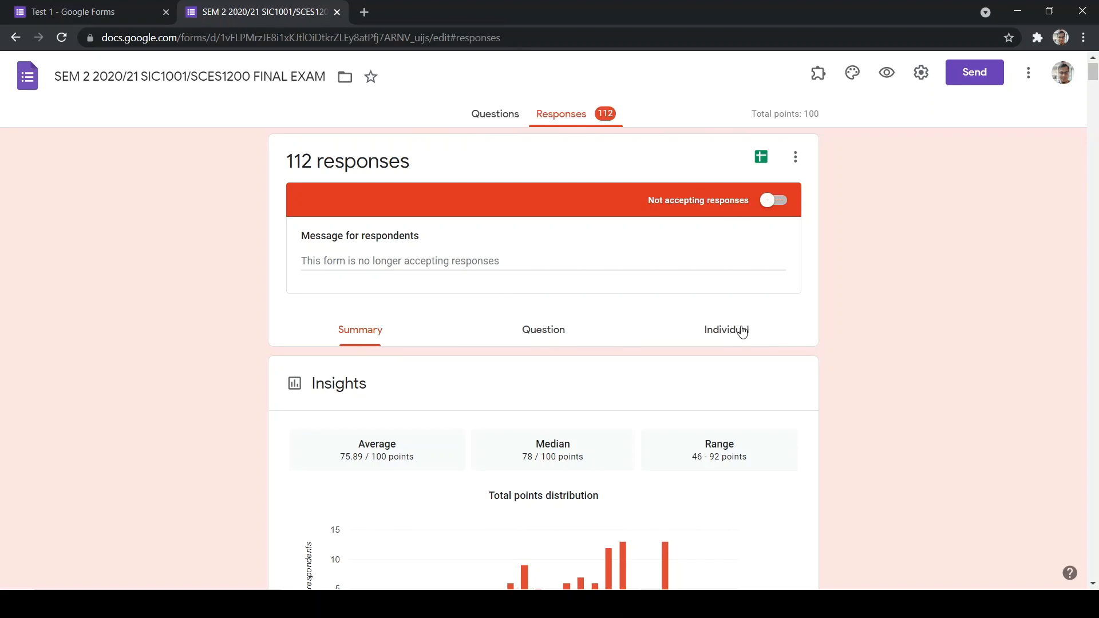
{"action": "scroll", "coordinate": [355, 334], "scroll_direction": "down", "scroll_amount": 1}
{"action": "scroll", "coordinate": [356, 334], "scroll_direction": "down", "scroll_amount": 3}
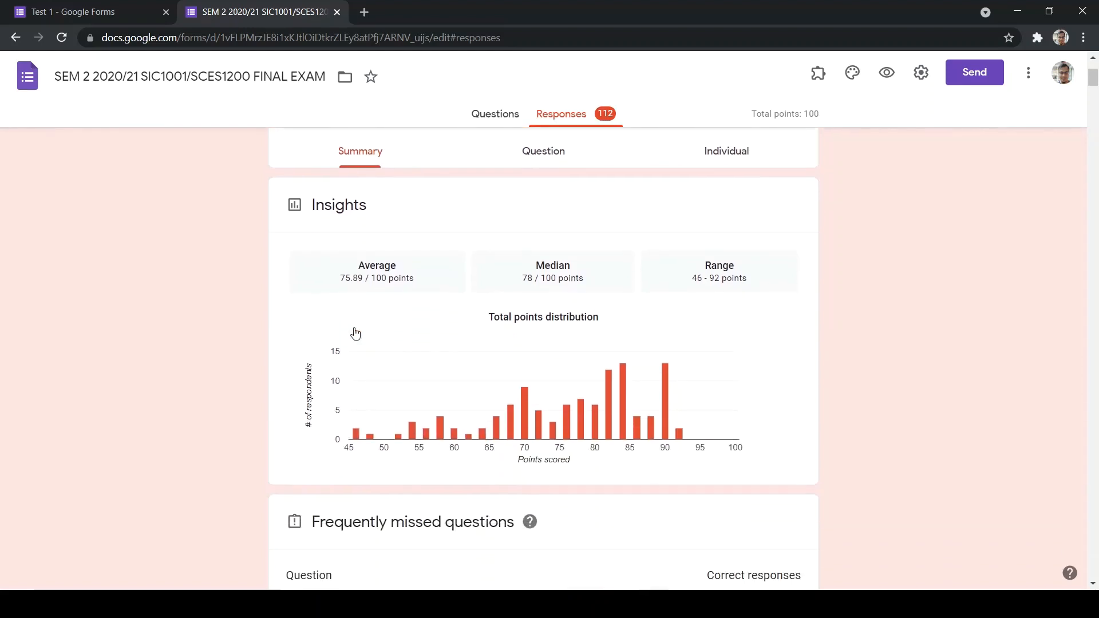
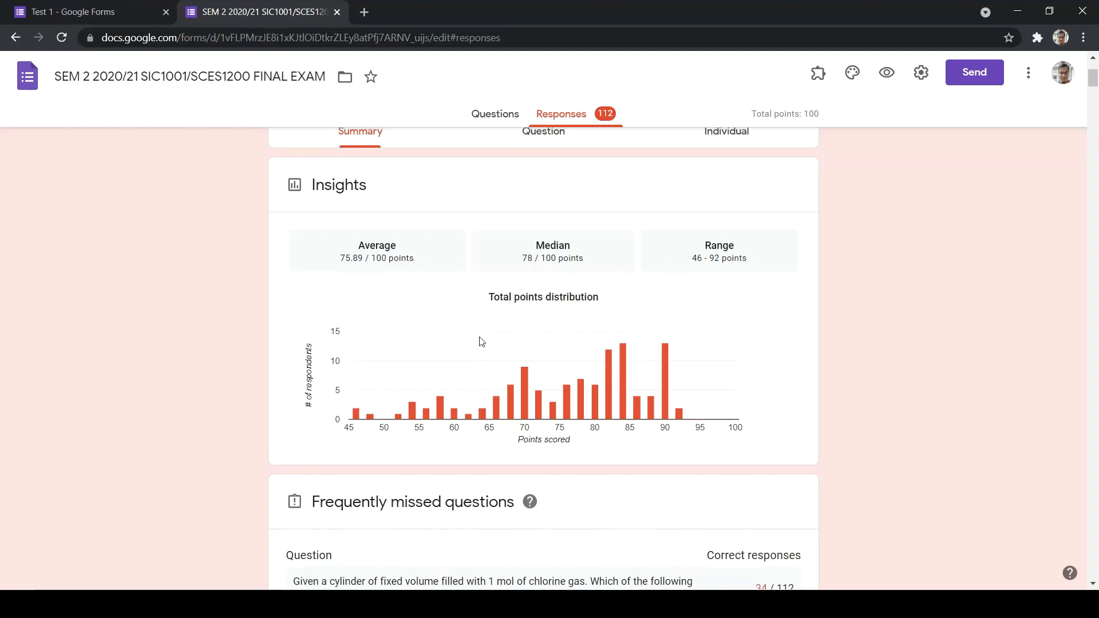
{"action": "scroll", "coordinate": [481, 341], "scroll_direction": "down", "scroll_amount": 3}
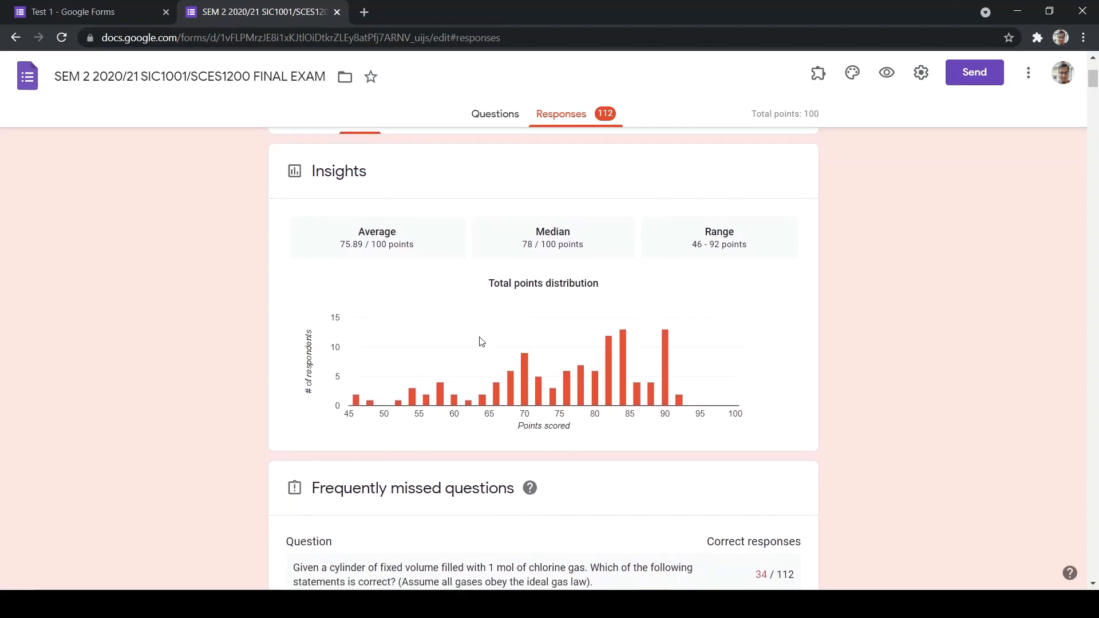
{"action": "scroll", "coordinate": [482, 342], "scroll_direction": "down", "scroll_amount": 2}
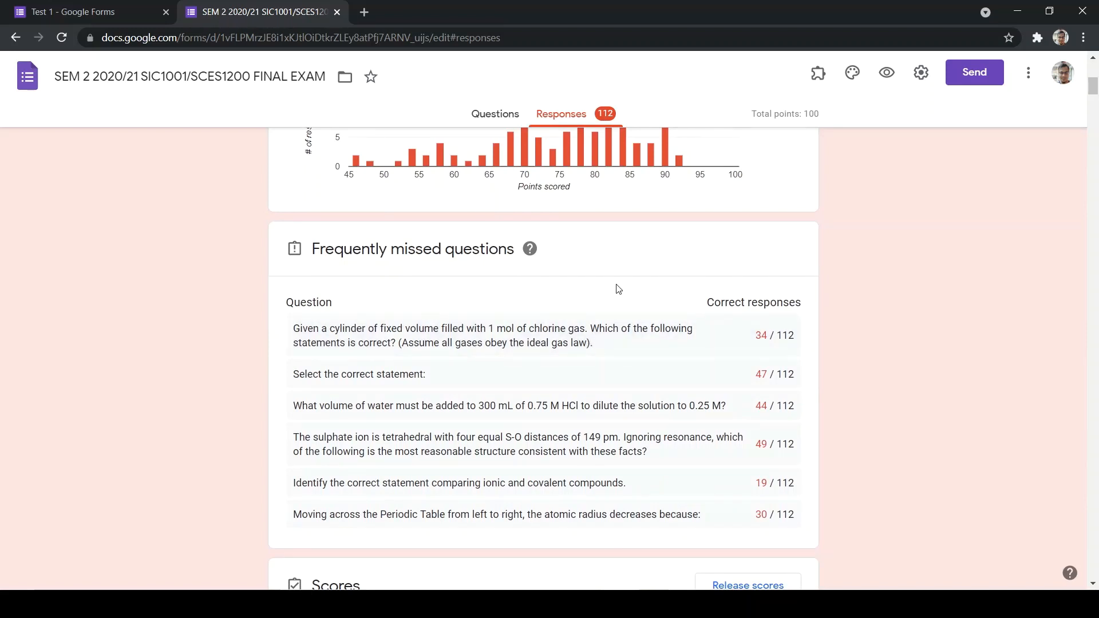
{"action": "scroll", "coordinate": [619, 289], "scroll_direction": "up", "scroll_amount": 1}
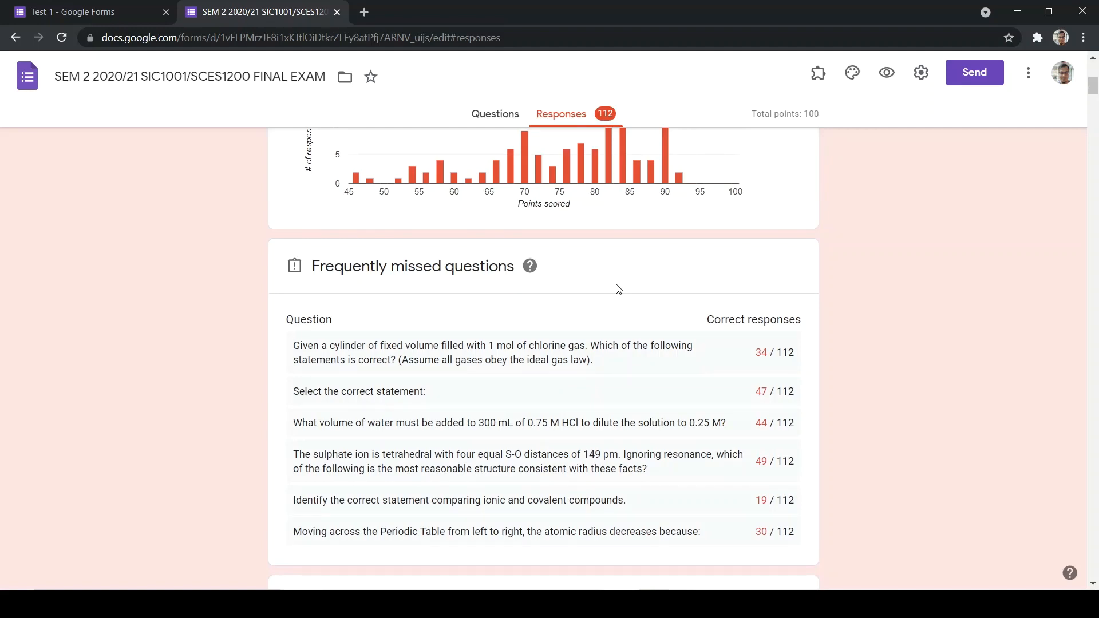
Review the respondents' scores and release status, the submitted matric numbers and the uploaded card pictures in the response summary
{"action": "scroll", "coordinate": [618, 289], "scroll_direction": "down", "scroll_amount": 12}
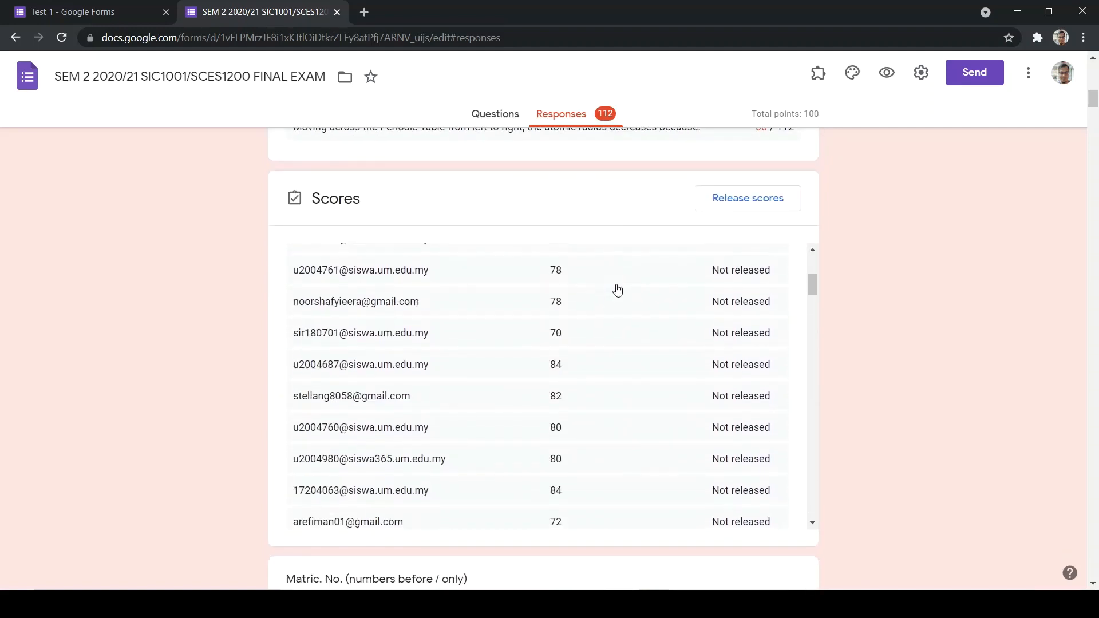
{"action": "scroll", "coordinate": [617, 290], "scroll_direction": "up", "scroll_amount": 1}
{"action": "scroll", "coordinate": [736, 313], "scroll_direction": "up", "scroll_amount": 4}
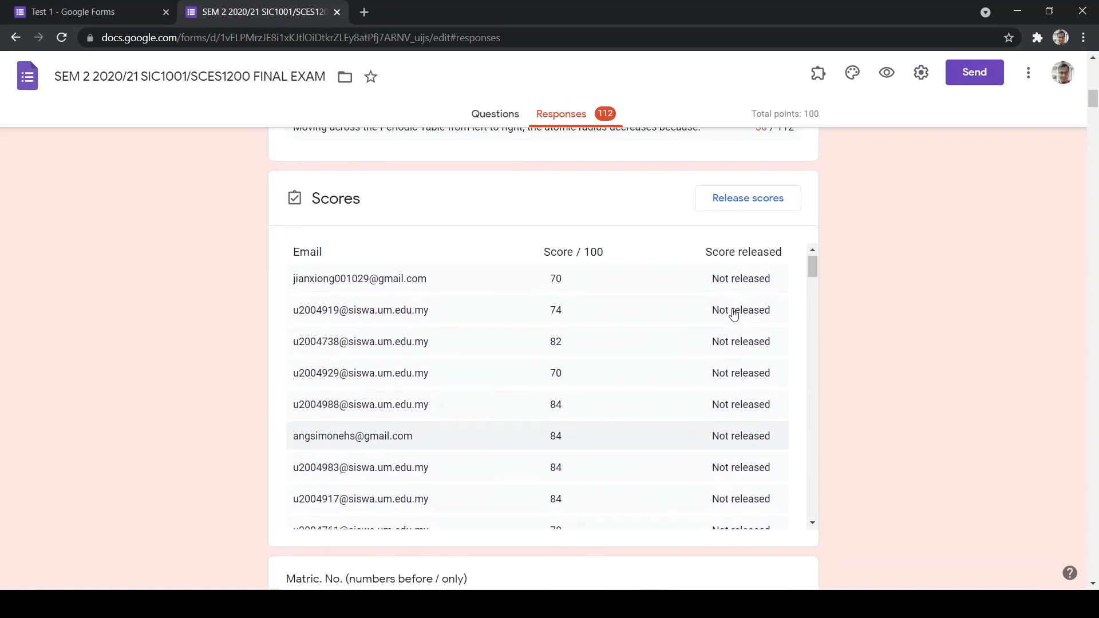
{"action": "scroll", "coordinate": [924, 362], "scroll_direction": "down", "scroll_amount": 7}
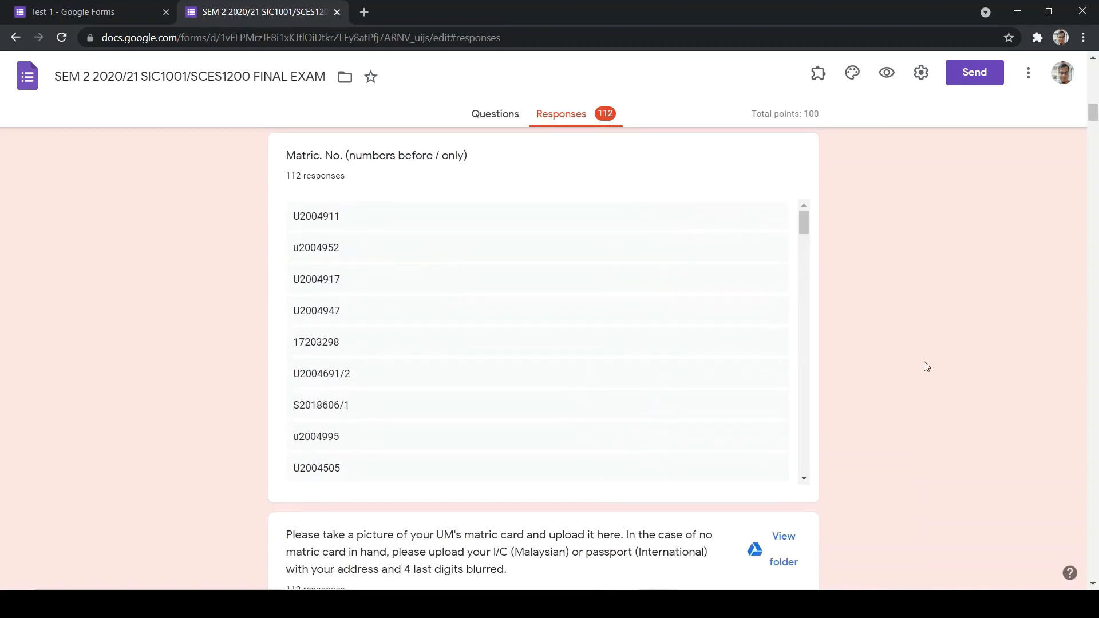
{"action": "scroll", "coordinate": [833, 359], "scroll_direction": "down", "scroll_amount": 6}
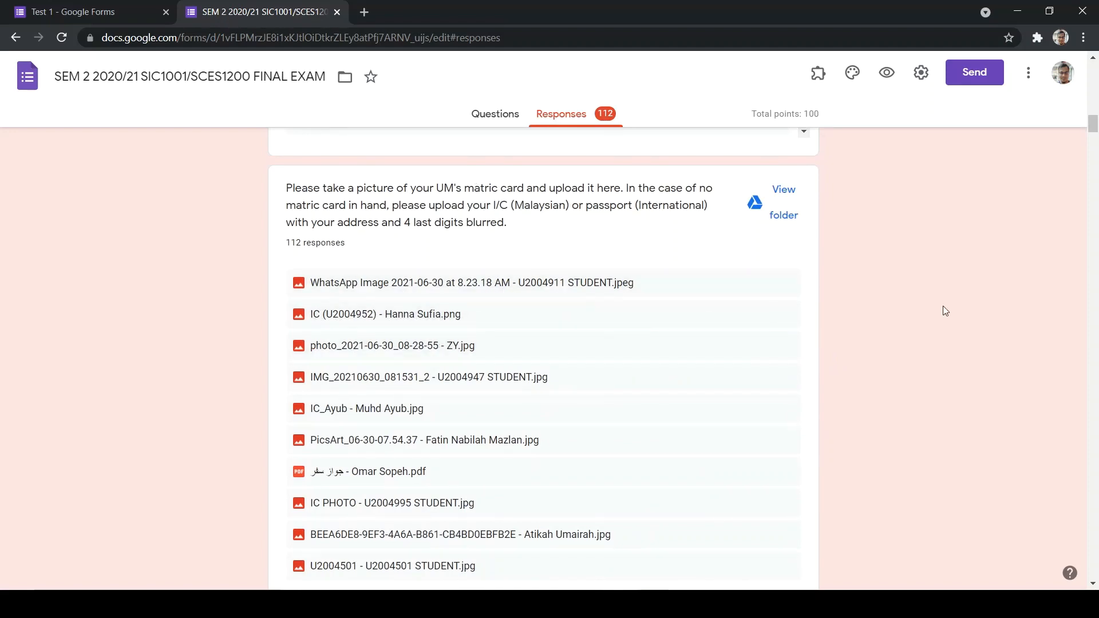
Examine the answer distribution charts for the Section A questions in the responses summary
{"action": "scroll", "coordinate": [945, 308], "scroll_direction": "down", "scroll_amount": 8}
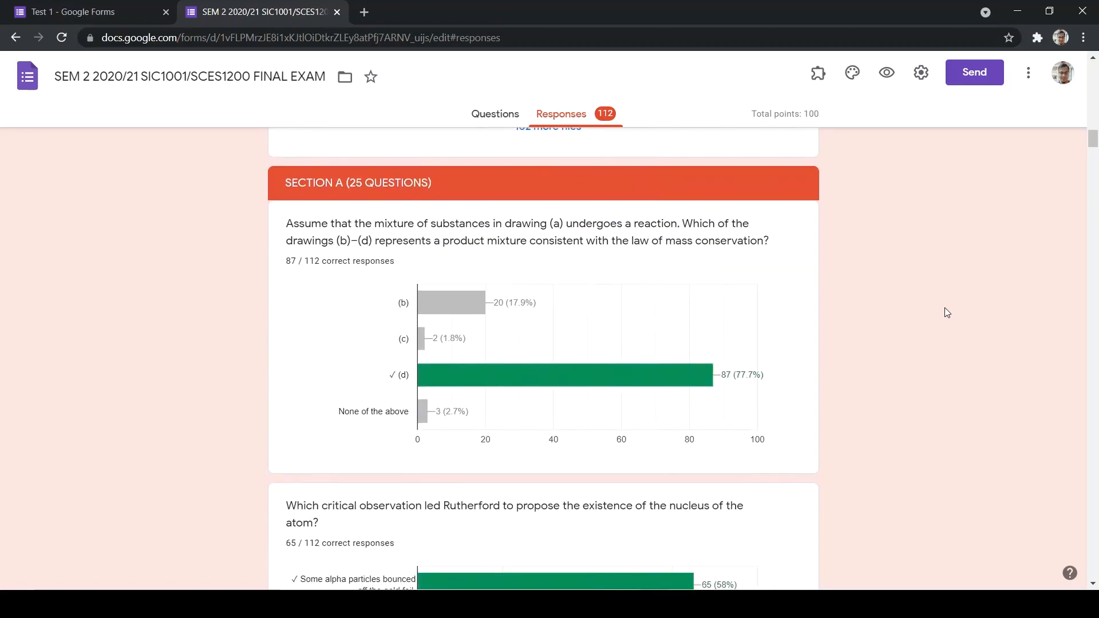
{"action": "scroll", "coordinate": [923, 258], "scroll_direction": "up", "scroll_amount": 1}
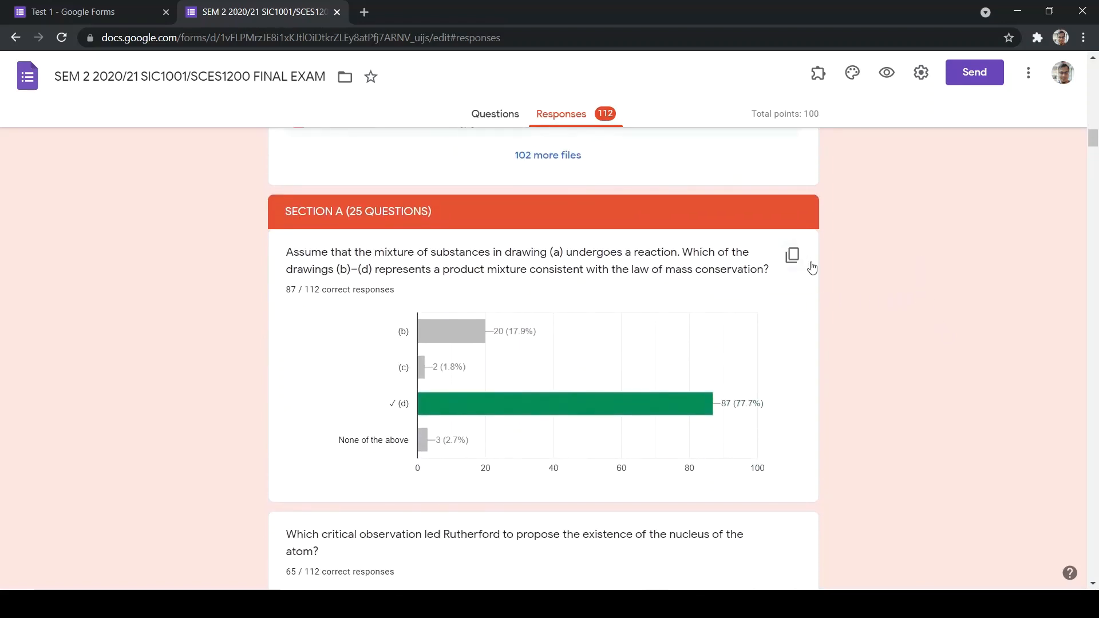
{"action": "scroll", "coordinate": [996, 305], "scroll_direction": "down", "scroll_amount": 2}
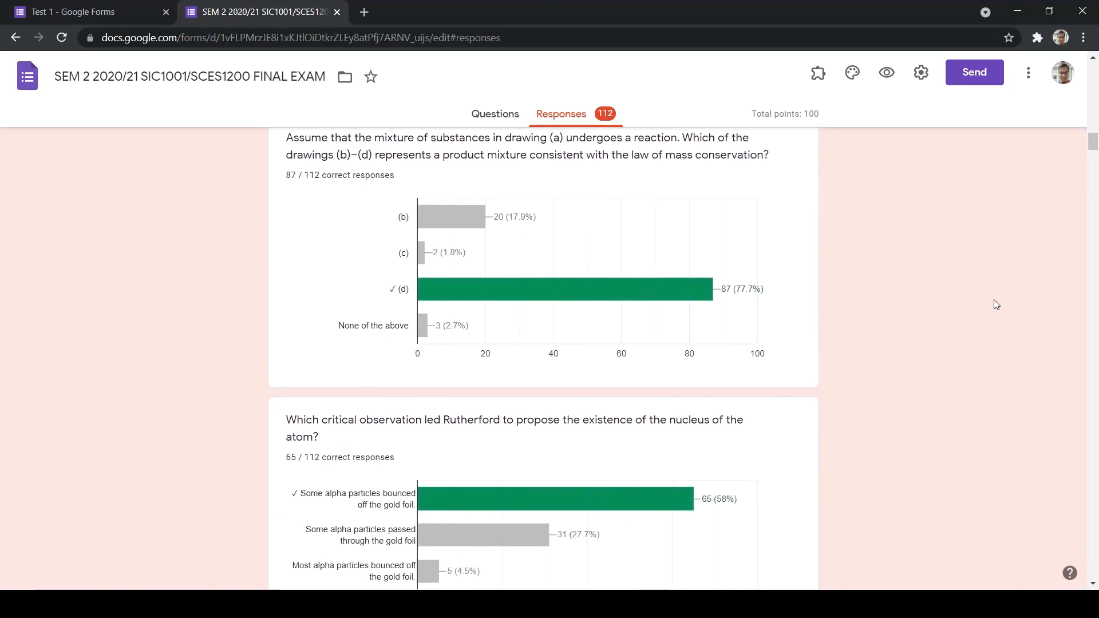
{"action": "scroll", "coordinate": [996, 304], "scroll_direction": "up", "scroll_amount": 1}
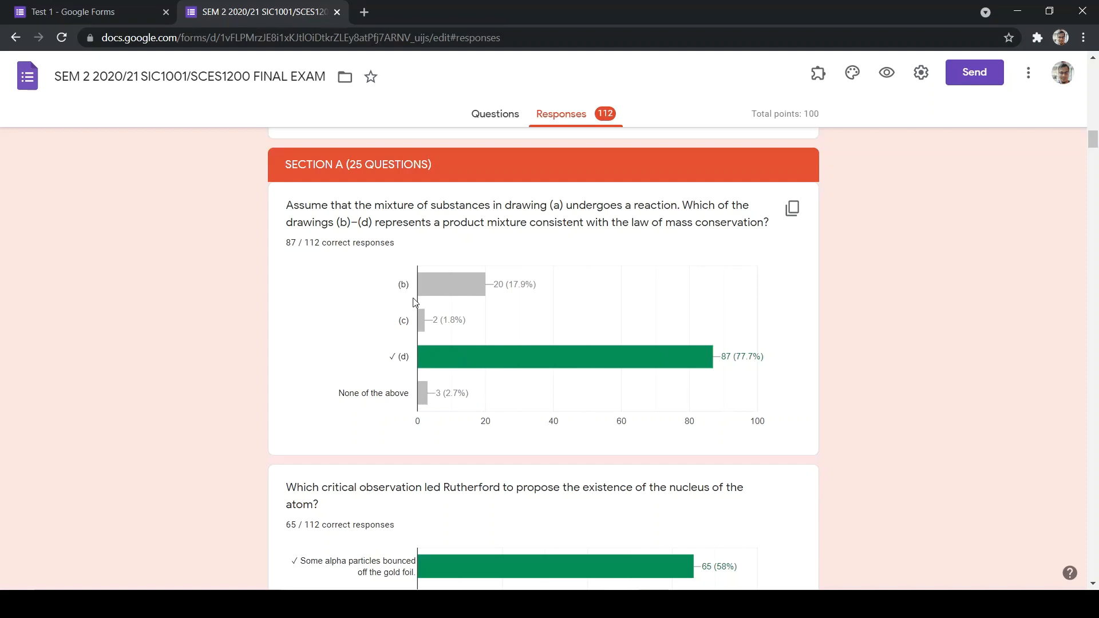
{"action": "scroll", "coordinate": [536, 401], "scroll_direction": "down", "scroll_amount": 18}
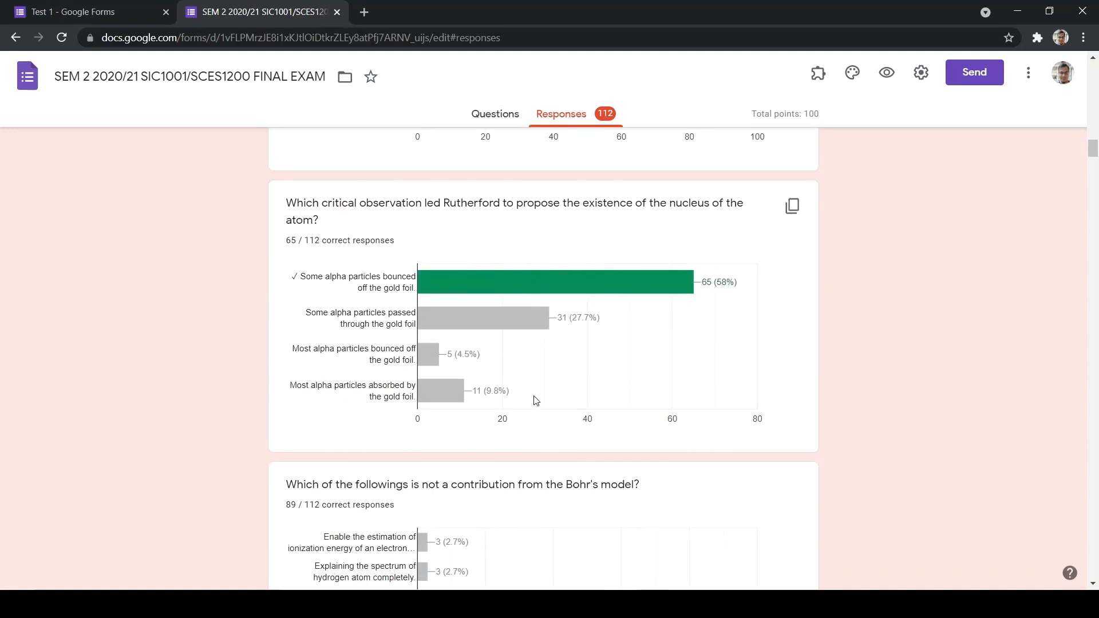
{"action": "scroll", "coordinate": [536, 400], "scroll_direction": "down", "scroll_amount": 20}
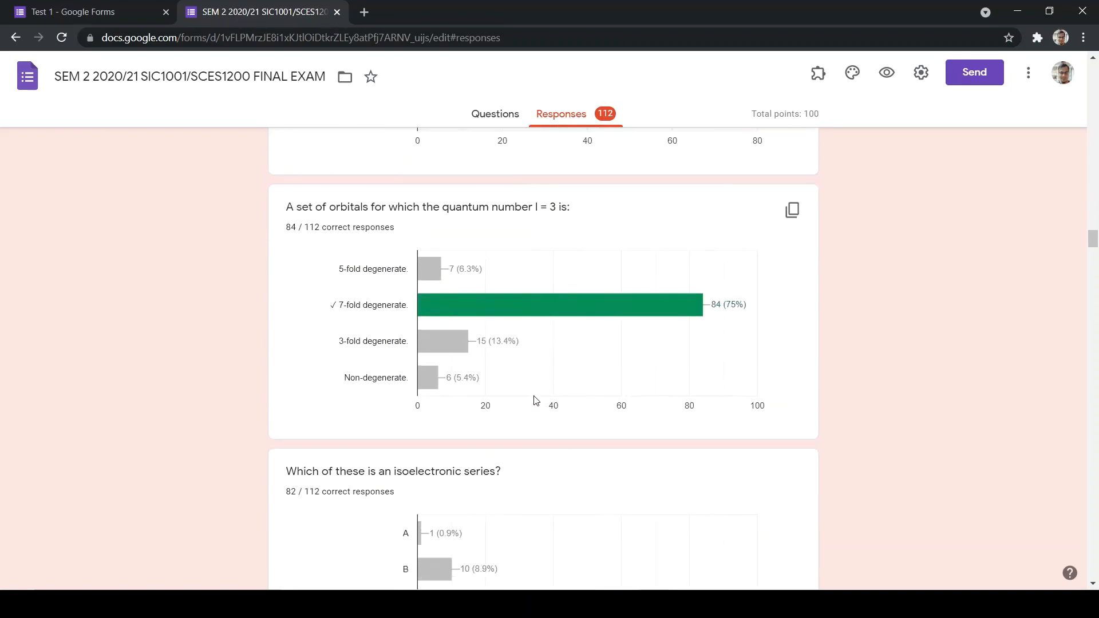
{"action": "scroll", "coordinate": [536, 401], "scroll_direction": "down", "scroll_amount": 18}
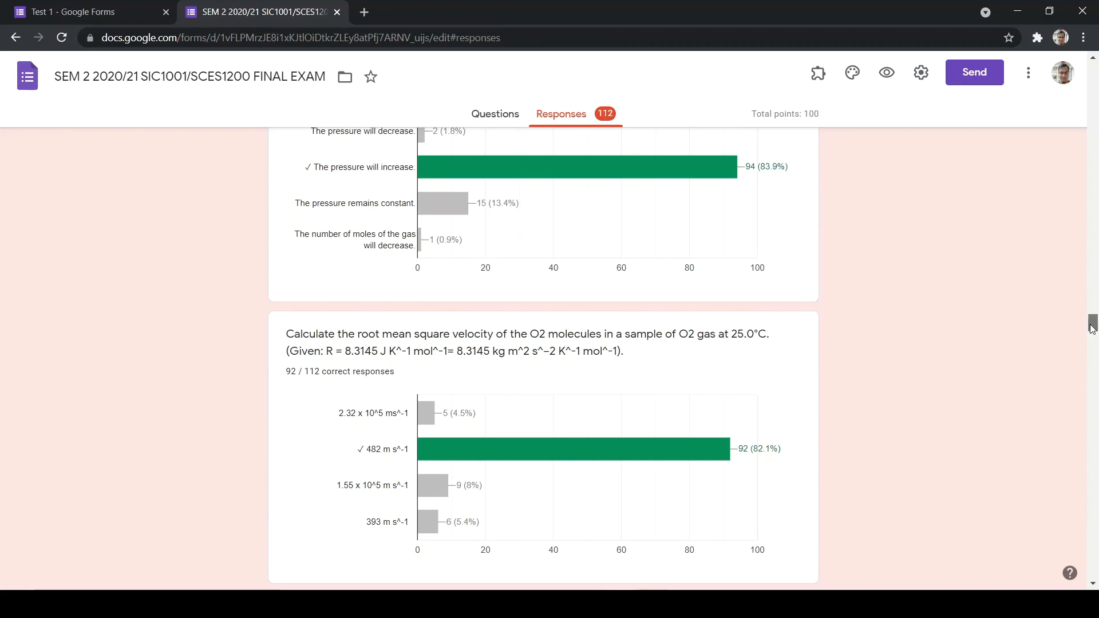
{"action": "left_click_drag", "start_coordinate": [1093, 328], "coordinate": [1094, 77]}
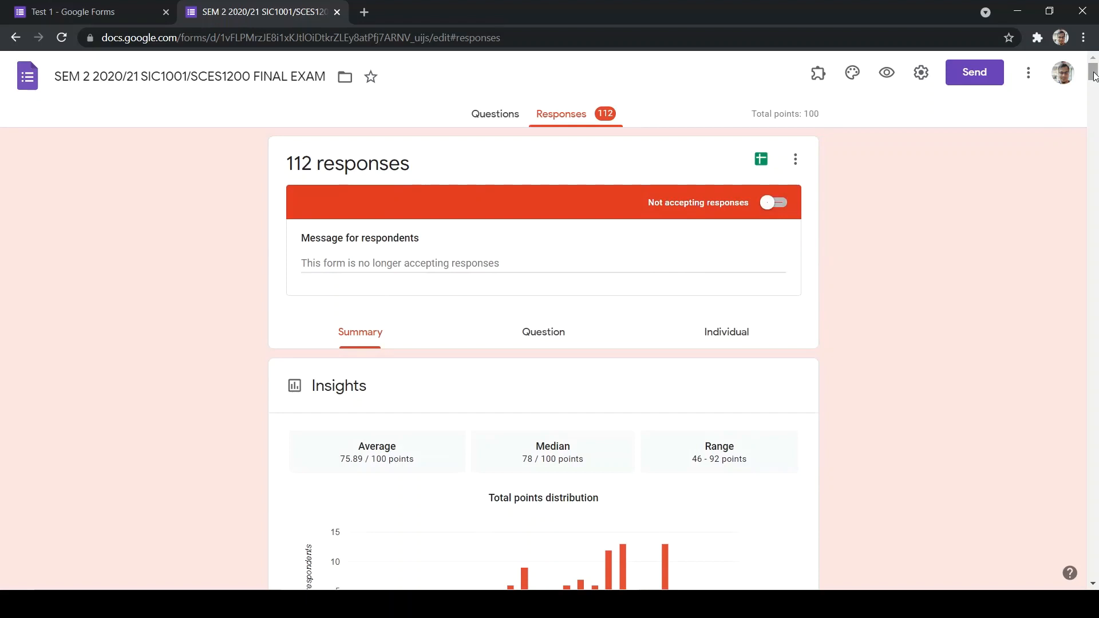
Switch the responses to the per-question view and go to question 3, about the law of mass conservation
{"action": "left_click", "coordinate": [521, 333]}
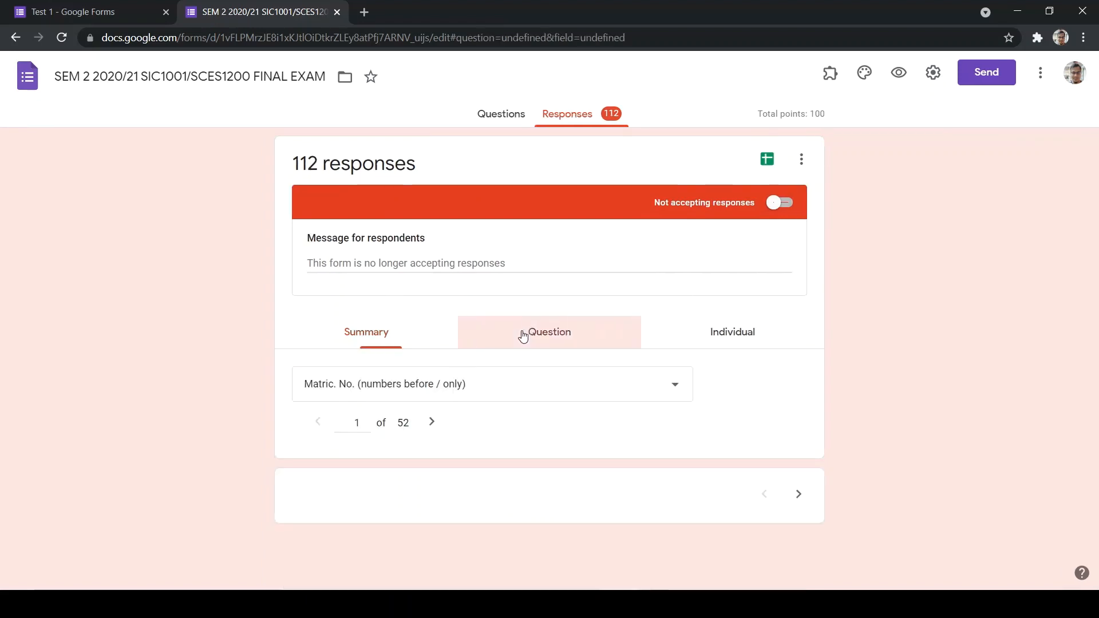
{"action": "scroll", "coordinate": [898, 313], "scroll_direction": "down", "scroll_amount": 1}
{"action": "scroll", "coordinate": [898, 314], "scroll_direction": "down", "scroll_amount": 7}
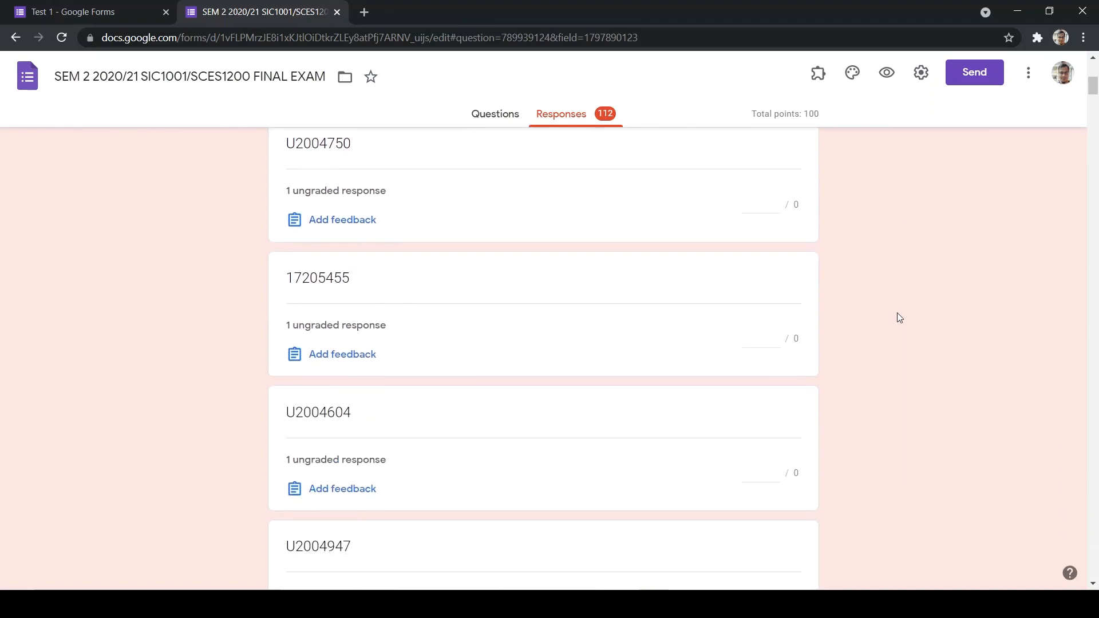
{"action": "scroll", "coordinate": [897, 313], "scroll_direction": "up", "scroll_amount": 5}
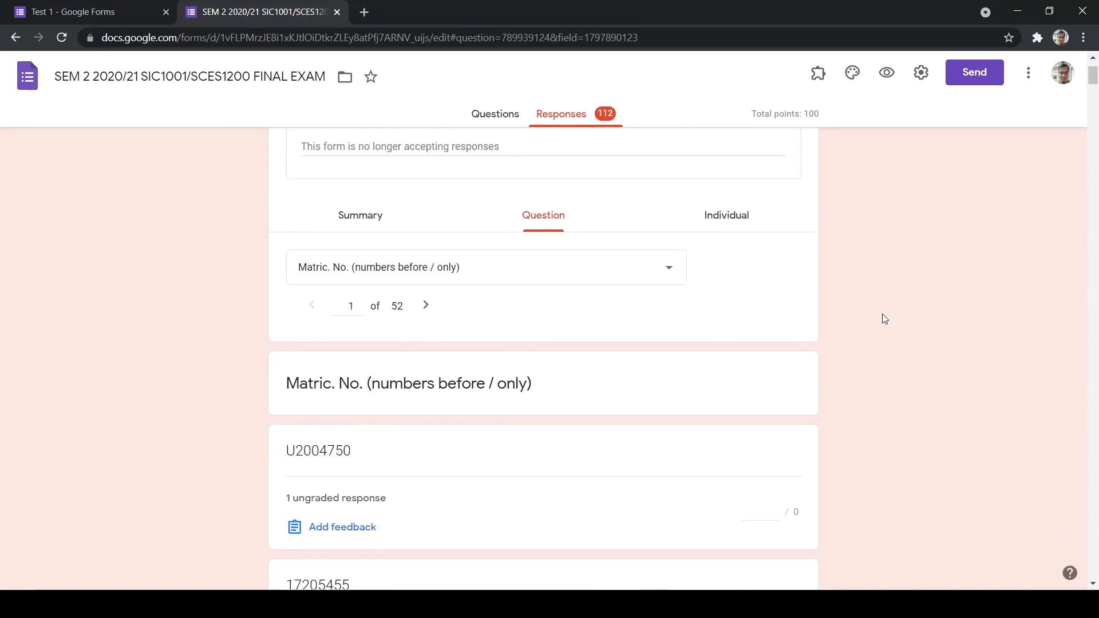
{"action": "left_click", "coordinate": [427, 305]}
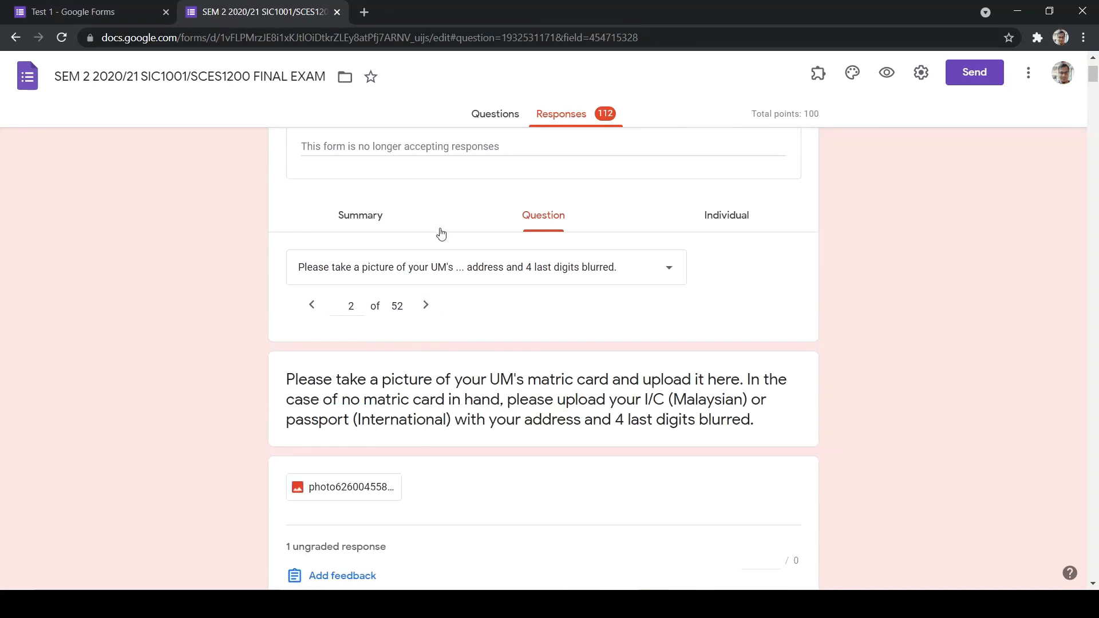
{"action": "left_click", "coordinate": [427, 307]}
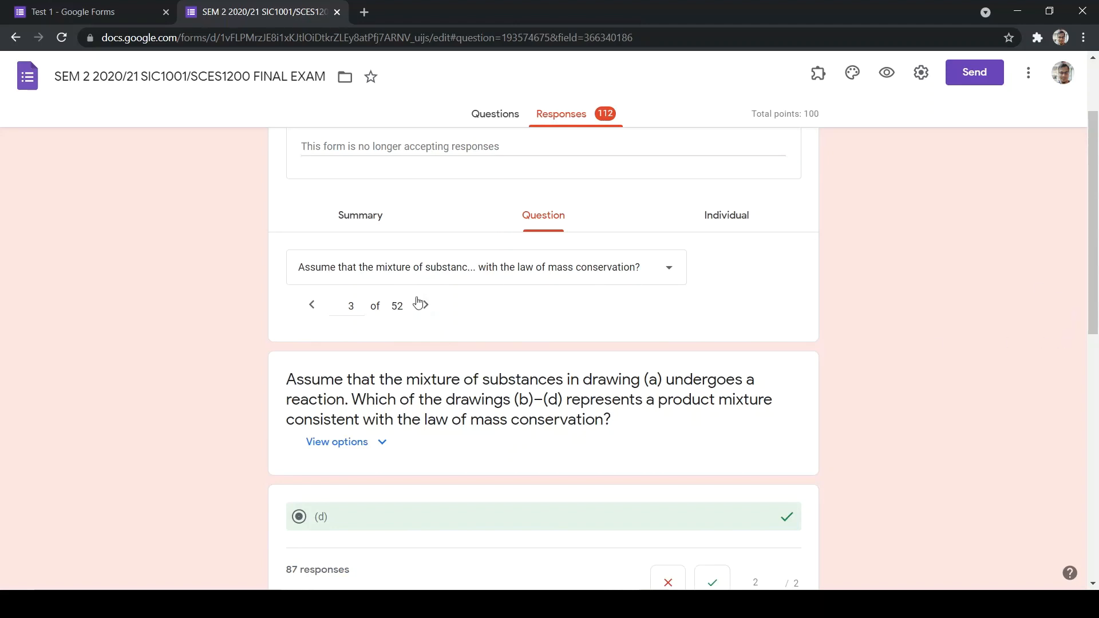
Examine the grouped answers and awarded points for the mass conservation question
{"action": "scroll", "coordinate": [805, 339], "scroll_direction": "down", "scroll_amount": 5}
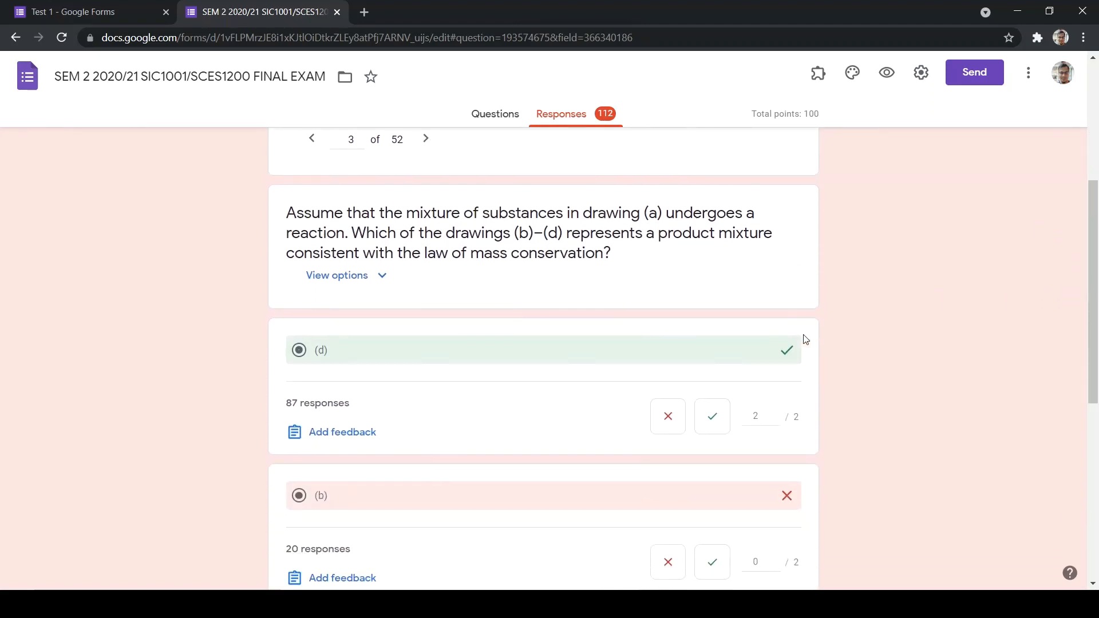
{"action": "scroll", "coordinate": [806, 340], "scroll_direction": "down", "scroll_amount": 5}
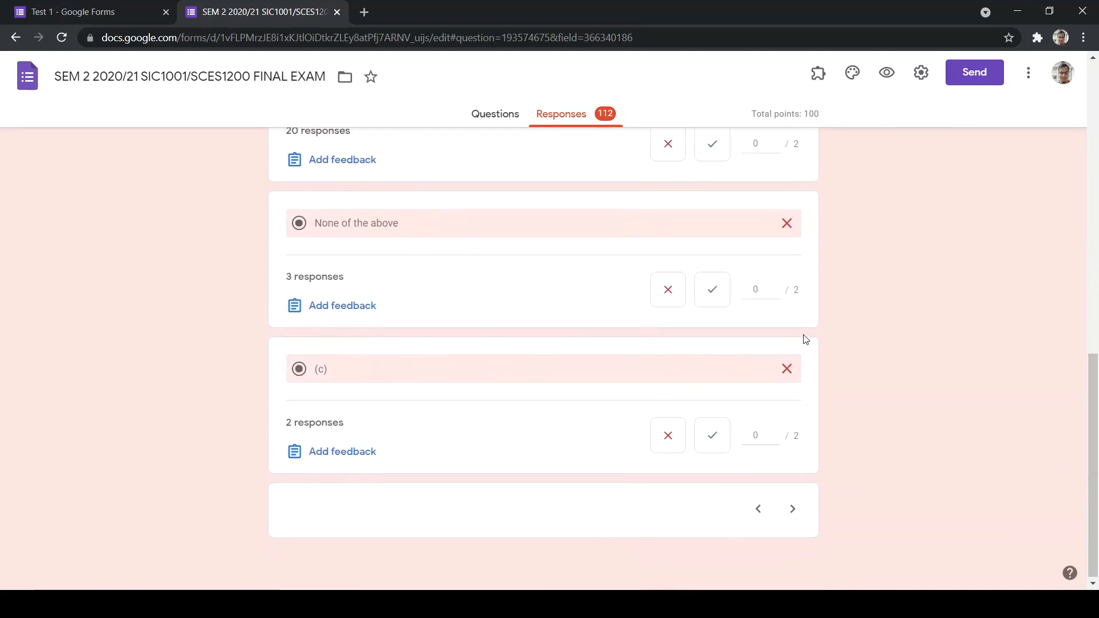
{"action": "scroll", "coordinate": [806, 340], "scroll_direction": "up", "scroll_amount": 5}
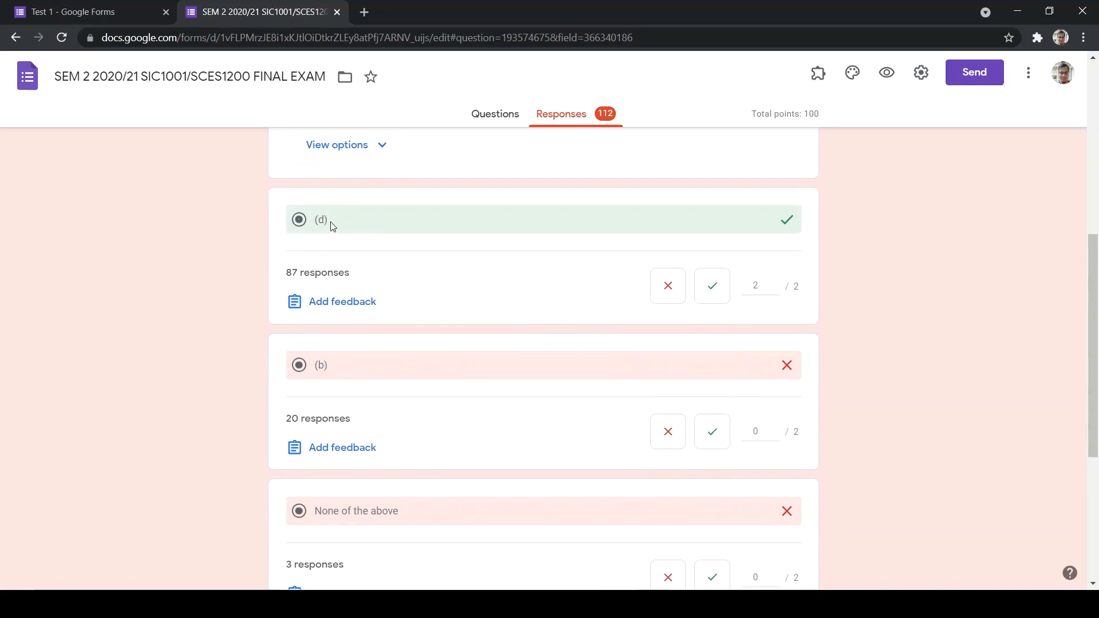
{"action": "scroll", "coordinate": [332, 226], "scroll_direction": "down", "scroll_amount": 5}
{"action": "scroll", "coordinate": [332, 226], "scroll_direction": "up", "scroll_amount": 5}
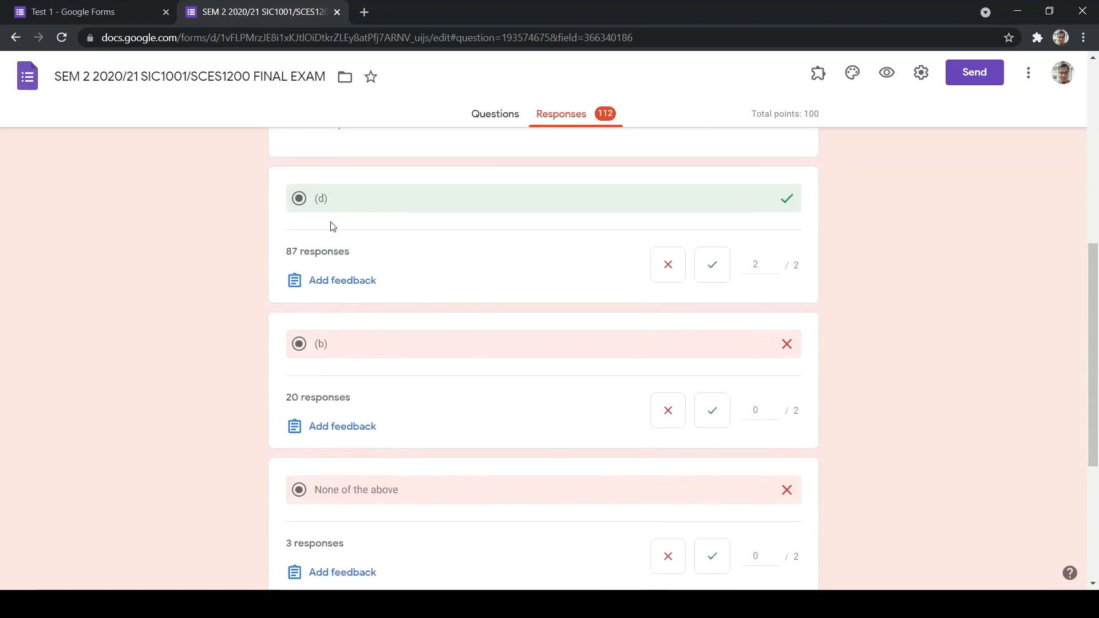
{"action": "scroll", "coordinate": [332, 227], "scroll_direction": "up", "scroll_amount": 1}
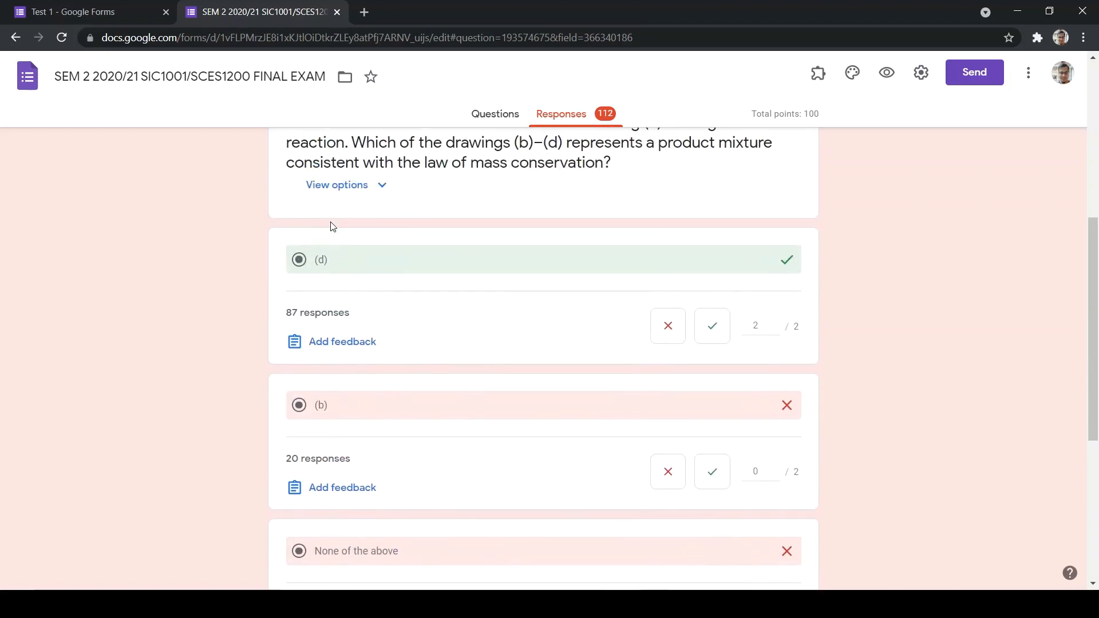
View the list of respondents who chose answer (d) to the mass conservation question, and close it
{"action": "left_click", "coordinate": [332, 325]}
{"action": "scroll", "coordinate": [422, 123], "scroll_direction": "up", "scroll_amount": 3}
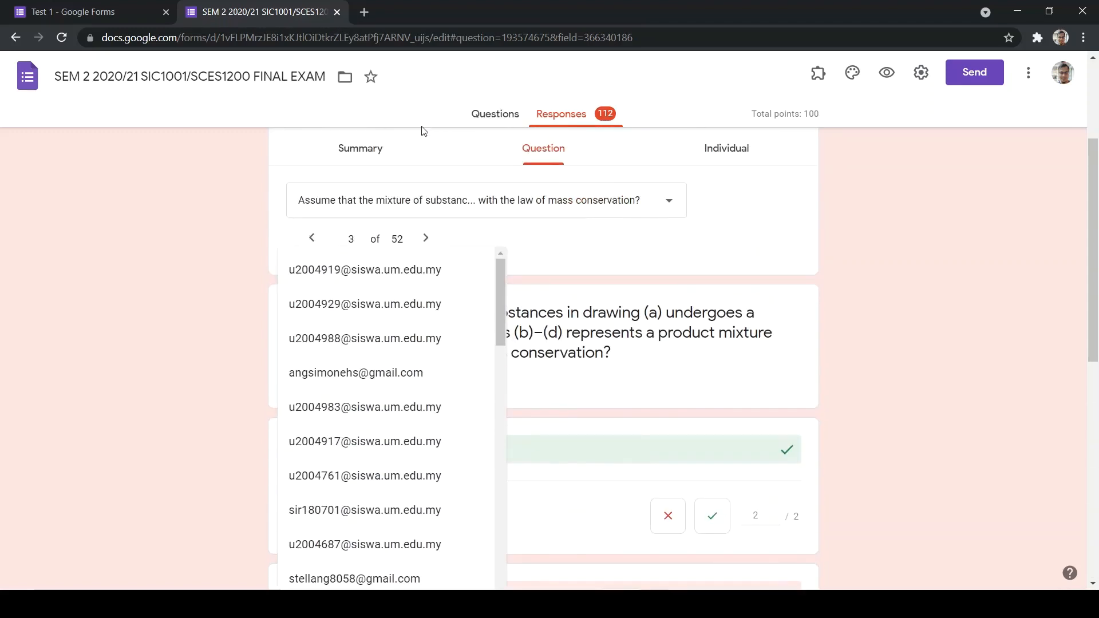
{"action": "scroll", "coordinate": [462, 358], "scroll_direction": "down", "scroll_amount": 15}
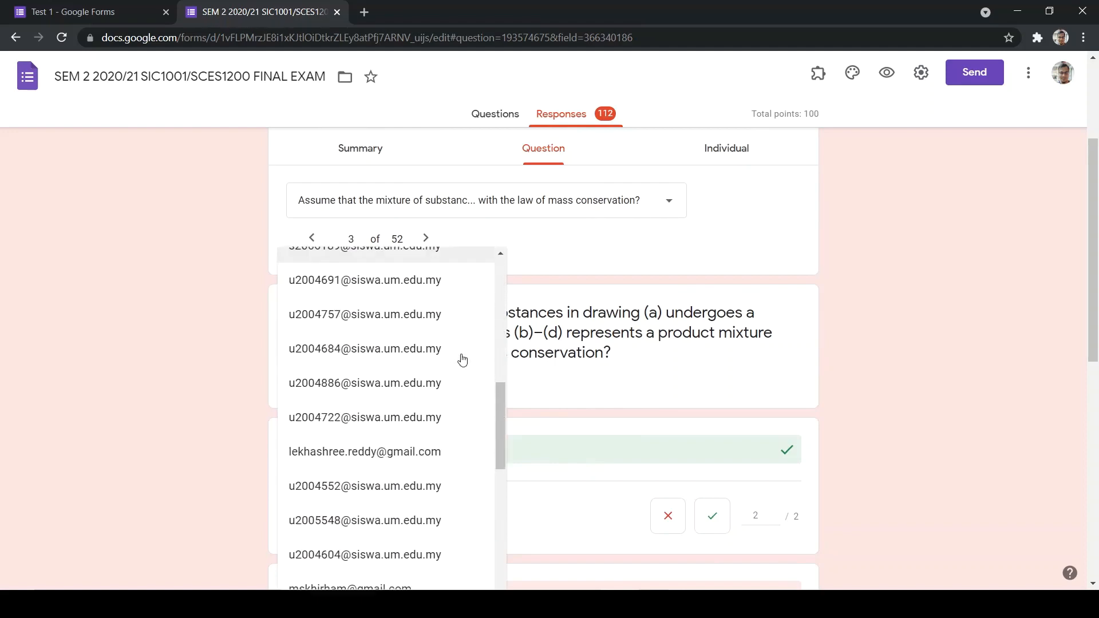
{"action": "scroll", "coordinate": [461, 360], "scroll_direction": "down", "scroll_amount": 8}
{"action": "left_click", "coordinate": [222, 458]}
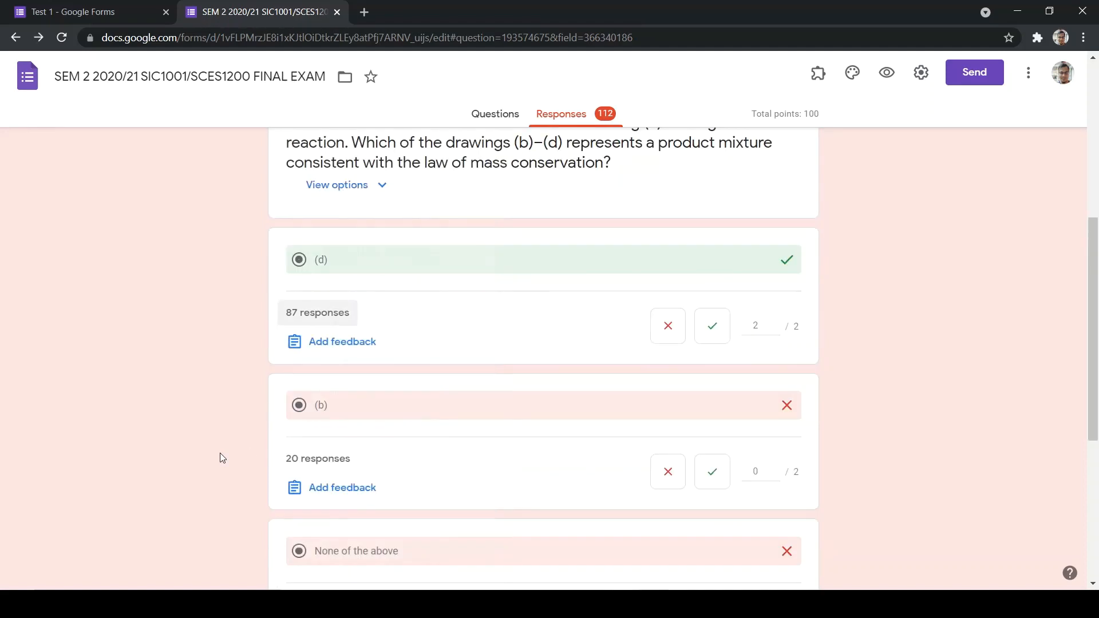
Switch to the individual responses view and select another student's submission from the list of respondents
{"action": "scroll", "coordinate": [511, 395], "scroll_direction": "up", "scroll_amount": 5}
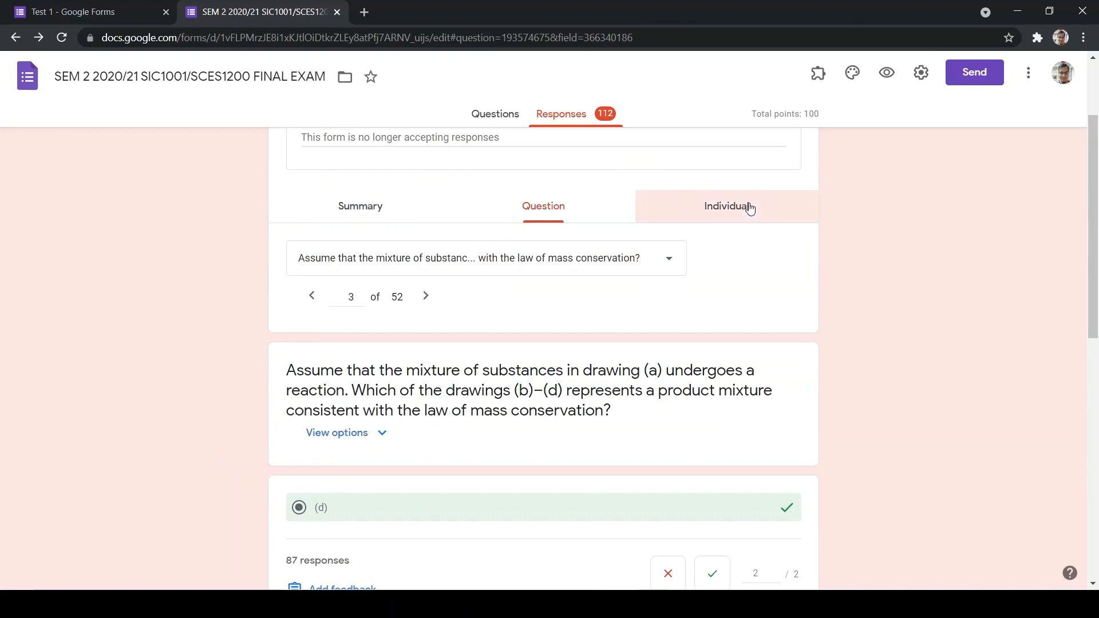
{"action": "left_click", "coordinate": [748, 207]}
{"action": "scroll", "coordinate": [252, 383], "scroll_direction": "down", "scroll_amount": 4}
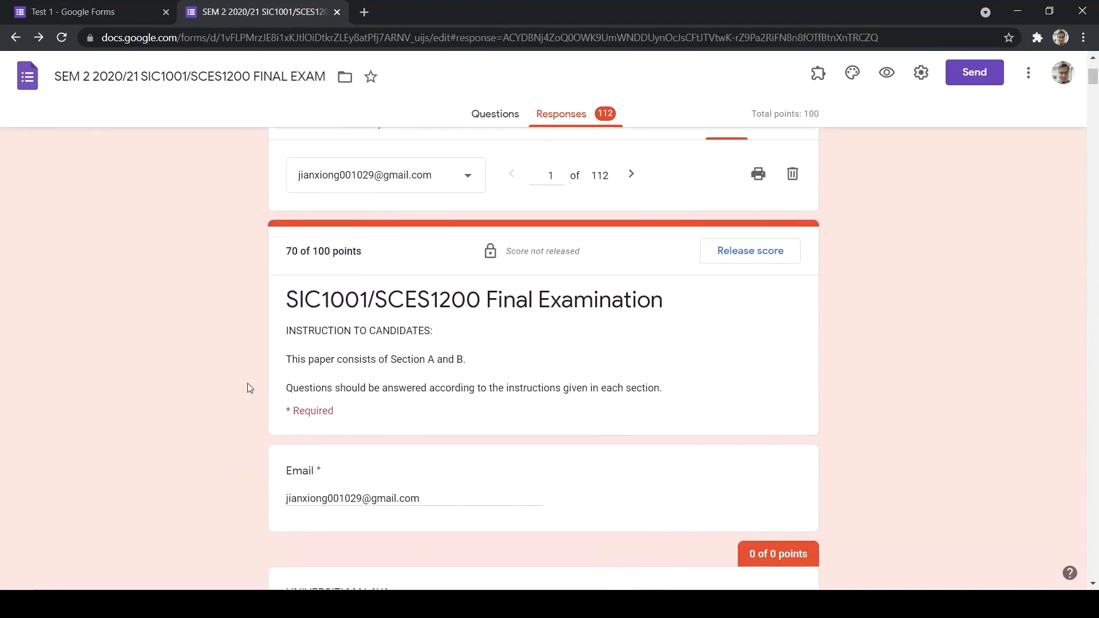
{"action": "scroll", "coordinate": [248, 383], "scroll_direction": "up", "scroll_amount": 1}
{"action": "left_click", "coordinate": [461, 207]}
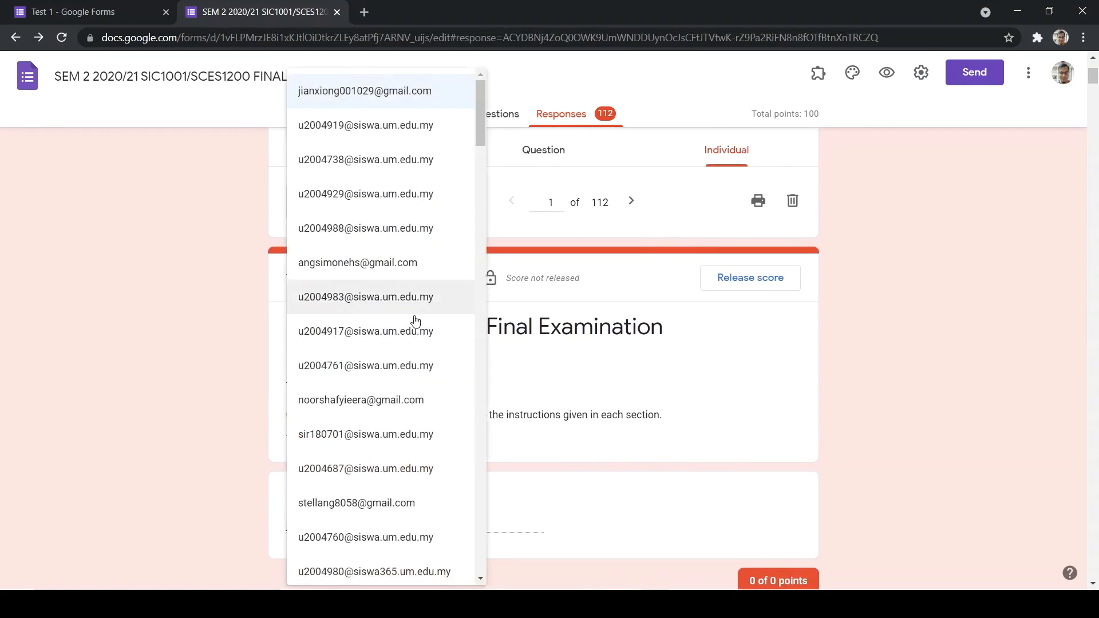
{"action": "scroll", "coordinate": [412, 319], "scroll_direction": "down", "scroll_amount": 4}
{"action": "scroll", "coordinate": [401, 371], "scroll_direction": "down", "scroll_amount": 3}
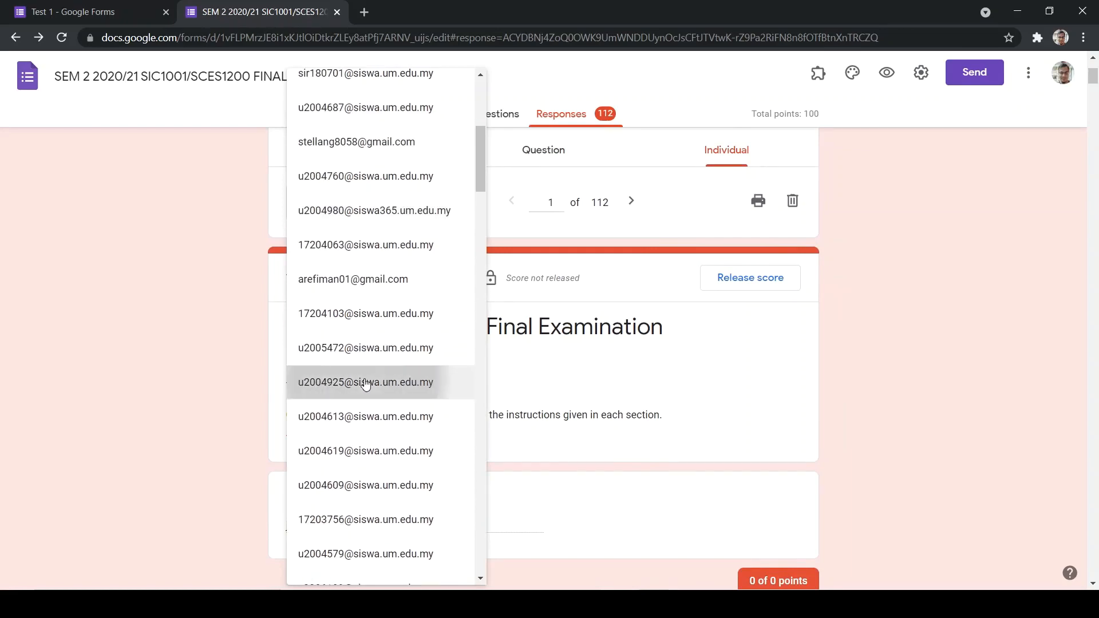
{"action": "left_click", "coordinate": [401, 373]}
Examine the selected student's details, Section A score and marked answers
{"action": "scroll", "coordinate": [804, 447], "scroll_direction": "down", "scroll_amount": 7}
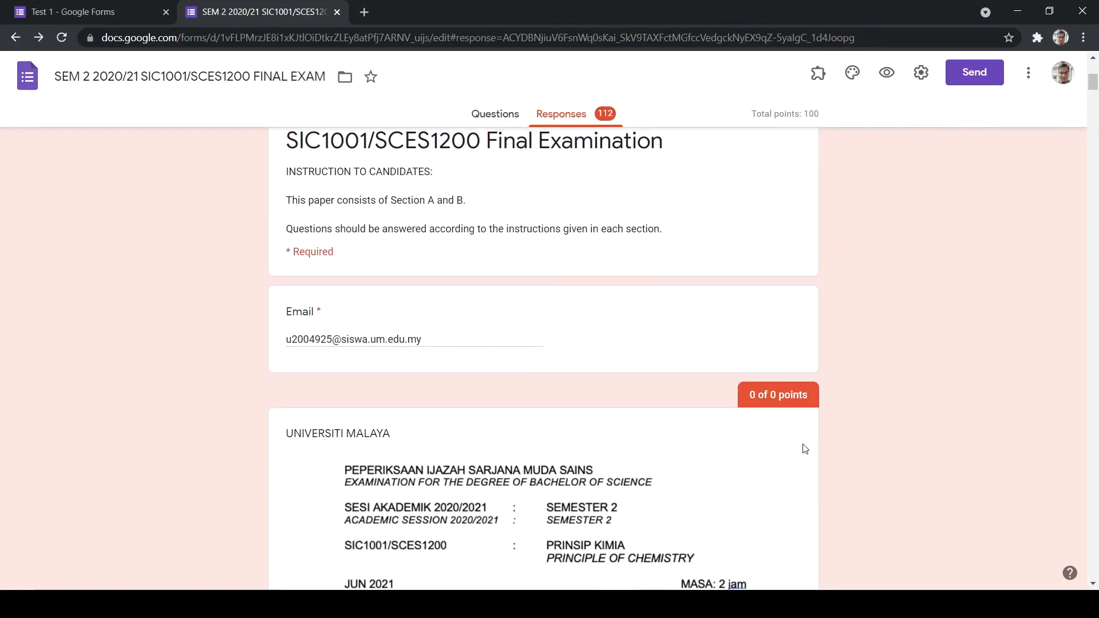
{"action": "scroll", "coordinate": [806, 449], "scroll_direction": "down", "scroll_amount": 15}
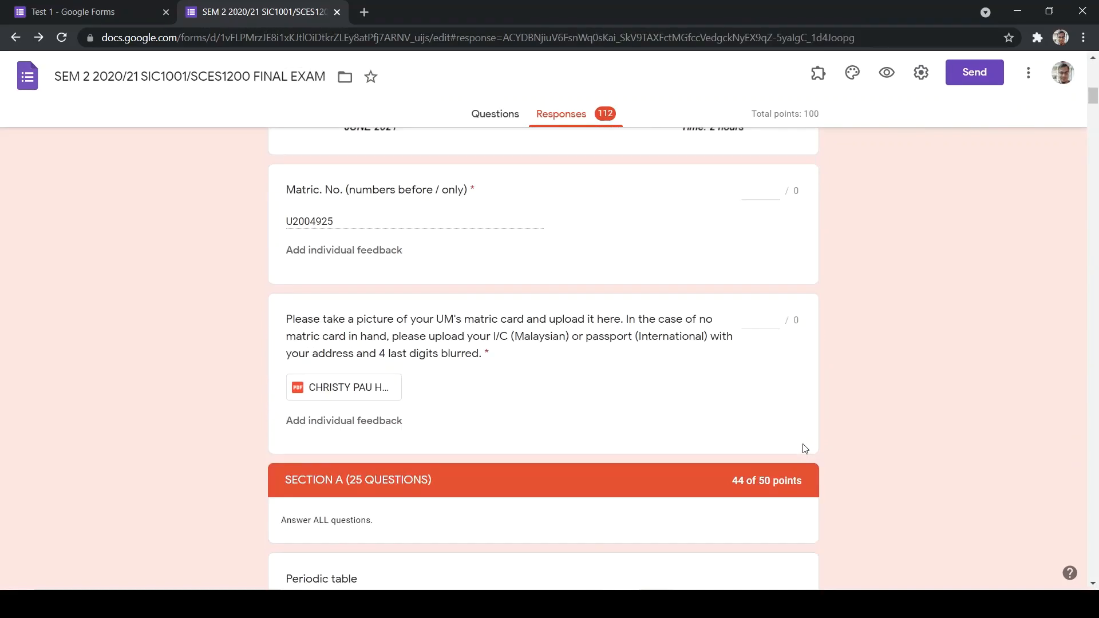
{"action": "scroll", "coordinate": [805, 449], "scroll_direction": "down", "scroll_amount": 20}
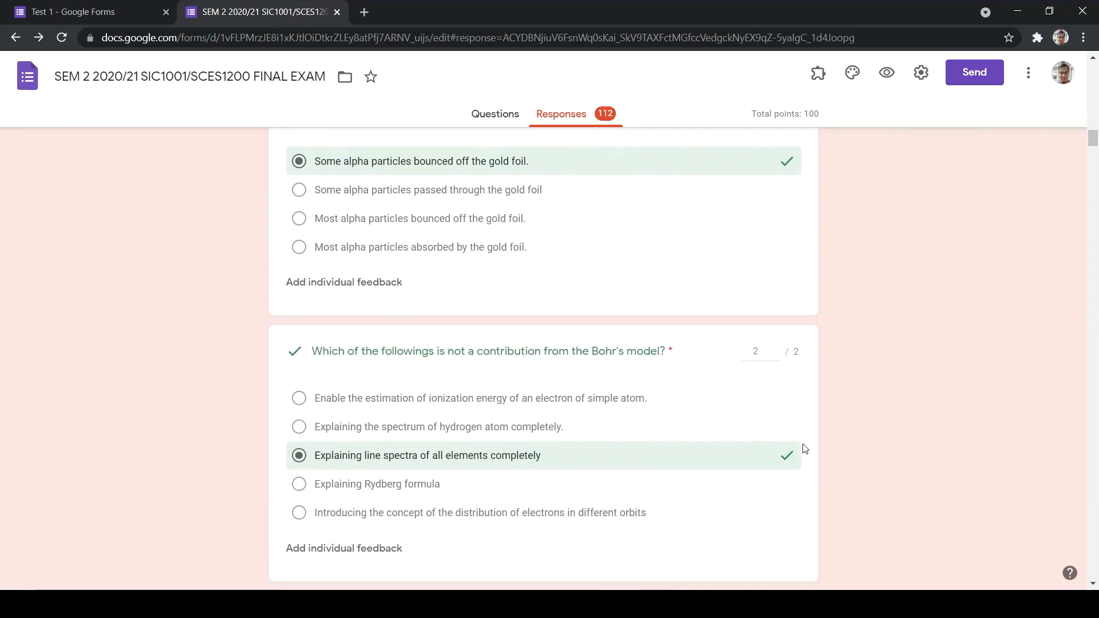
{"action": "scroll", "coordinate": [806, 449], "scroll_direction": "up", "scroll_amount": 20}
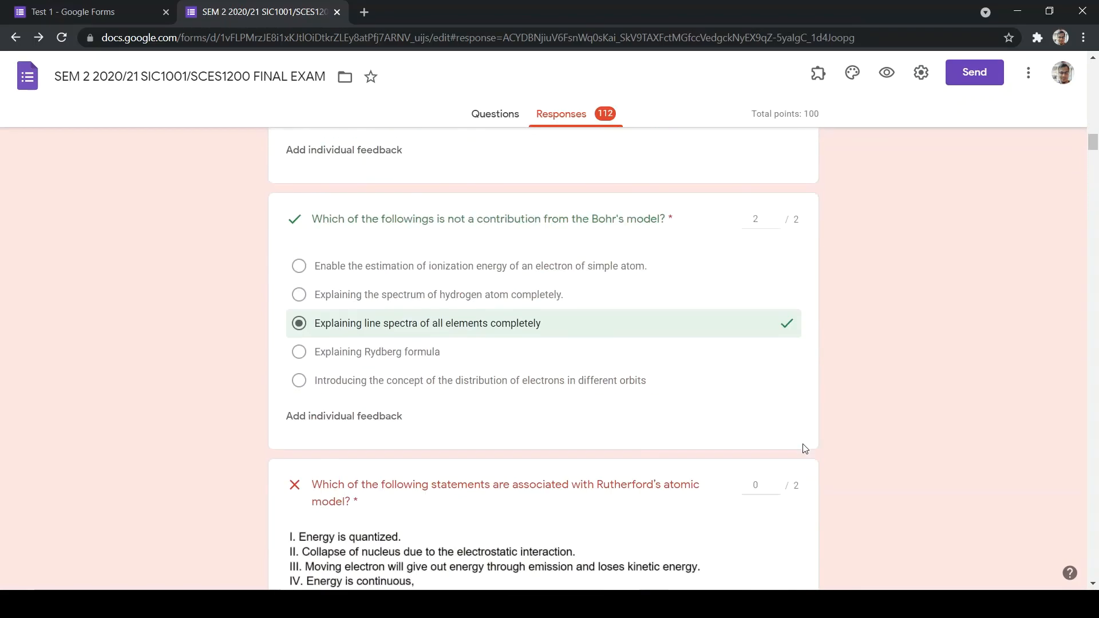
{"action": "scroll", "coordinate": [806, 449], "scroll_direction": "up", "scroll_amount": 10}
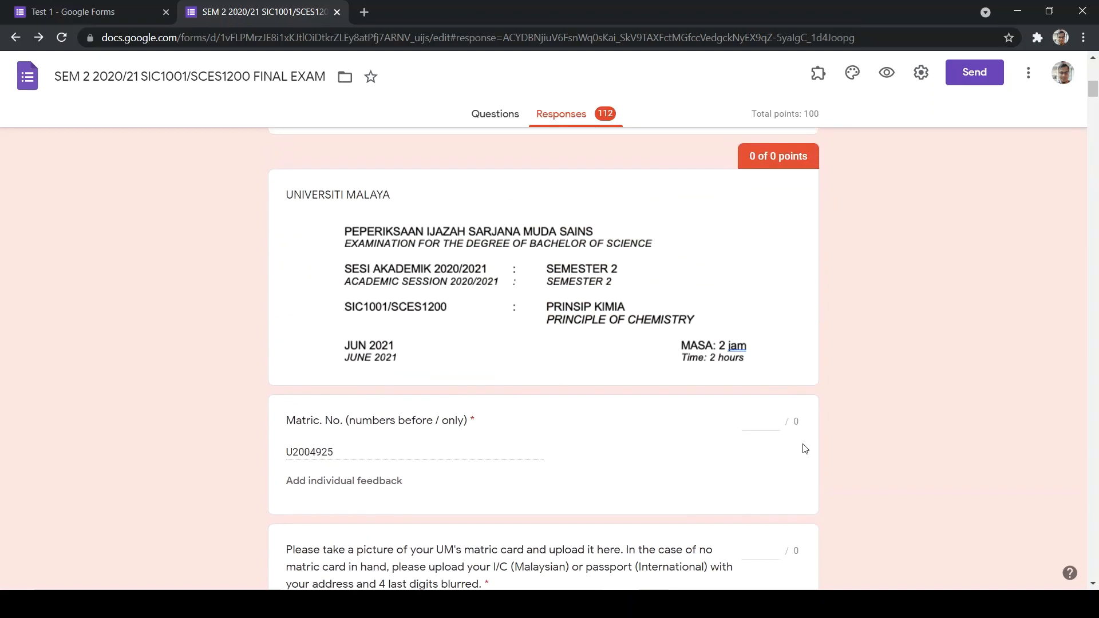
Return to the summary view of all exam responses
{"action": "scroll", "coordinate": [805, 449], "scroll_direction": "down", "scroll_amount": 1}
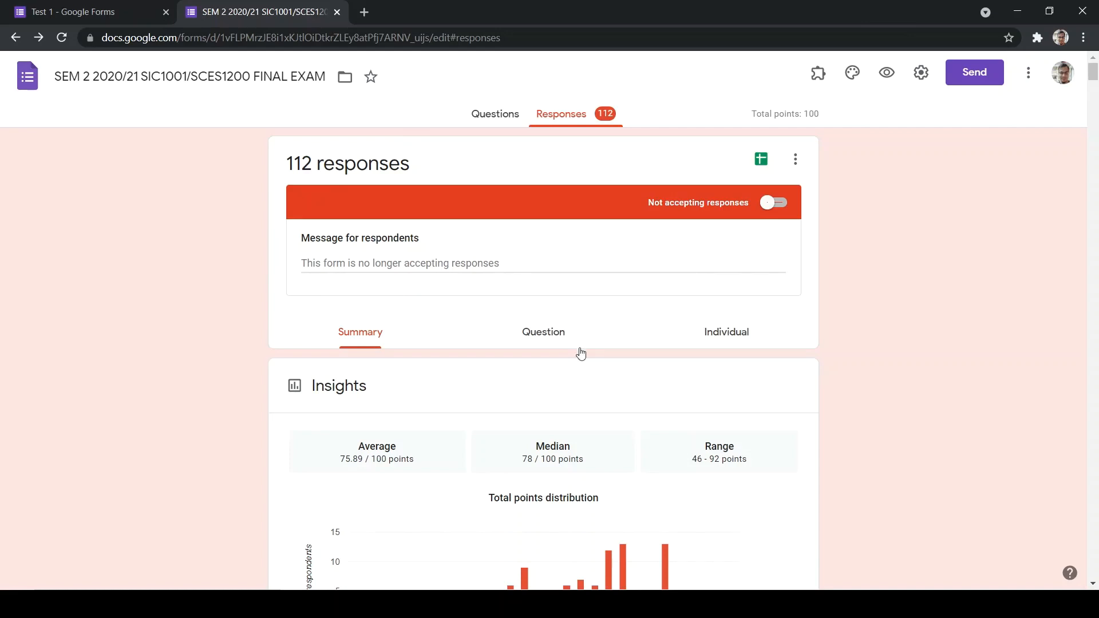
{"action": "scroll", "coordinate": [581, 354], "scroll_direction": "down", "scroll_amount": 1}
{"action": "scroll", "coordinate": [583, 352], "scroll_direction": "up", "scroll_amount": 1}
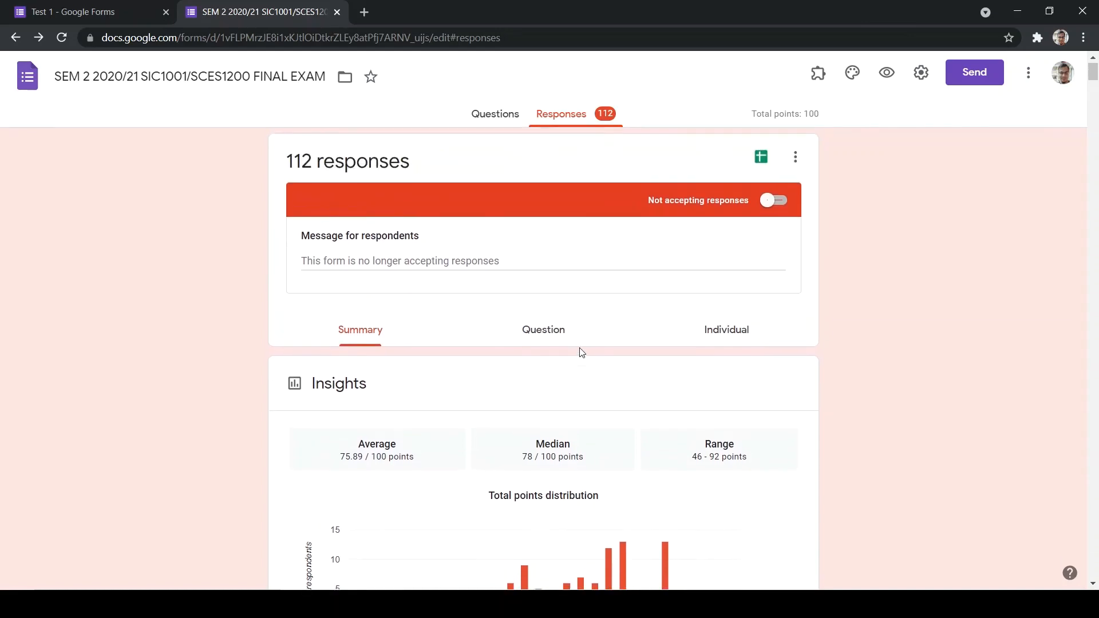
View the spreadsheet destination choices for the responses and close them without creating a spreadsheet
{"action": "left_click", "coordinate": [763, 158]}
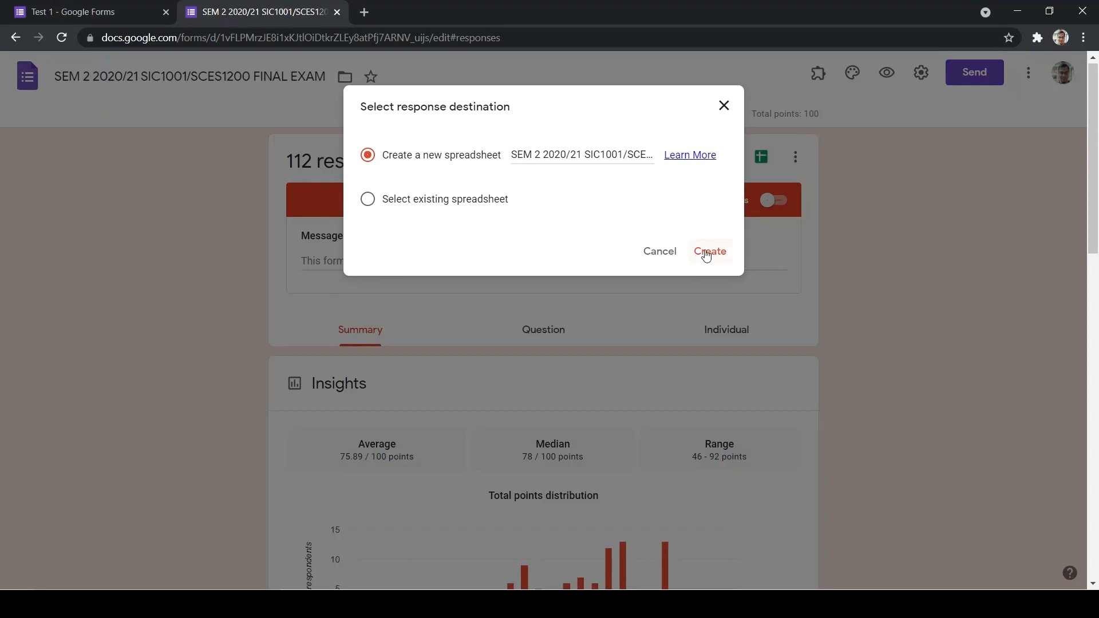
{"action": "left_click", "coordinate": [723, 109]}
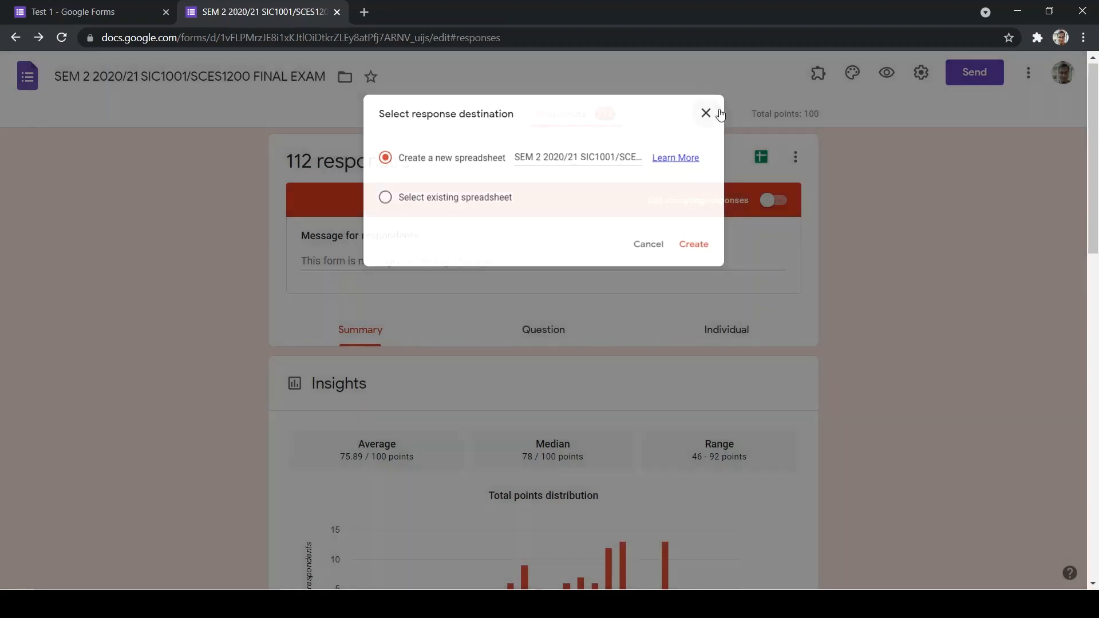
Download all the exam responses as a CSV file and open the downloaded zip archive in WinRAR
{"action": "left_click", "coordinate": [796, 158]}
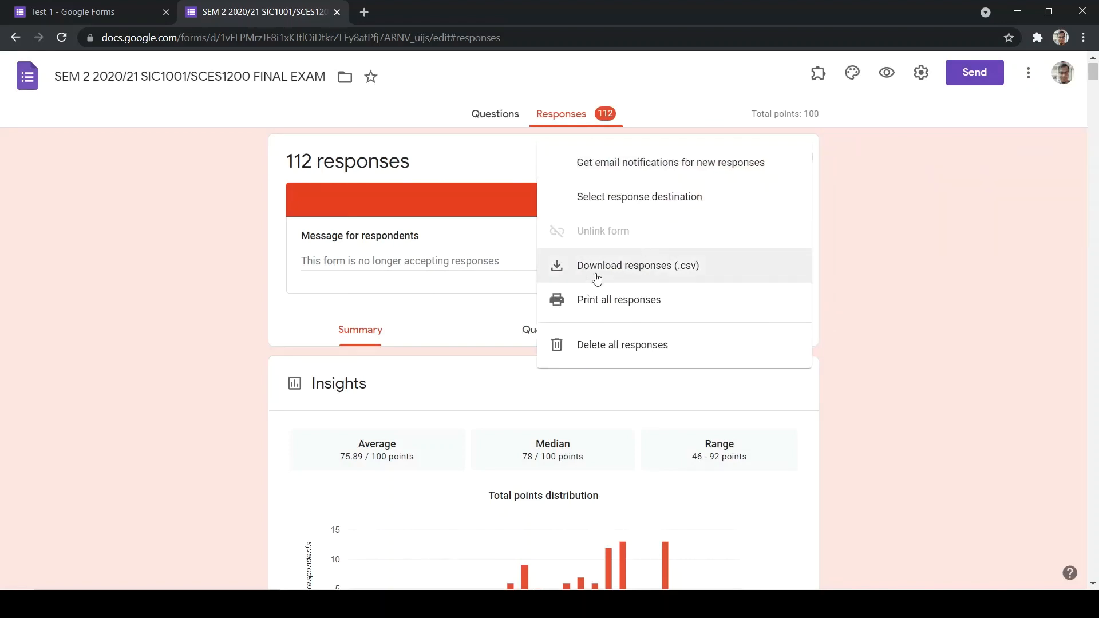
{"action": "left_click", "coordinate": [692, 278]}
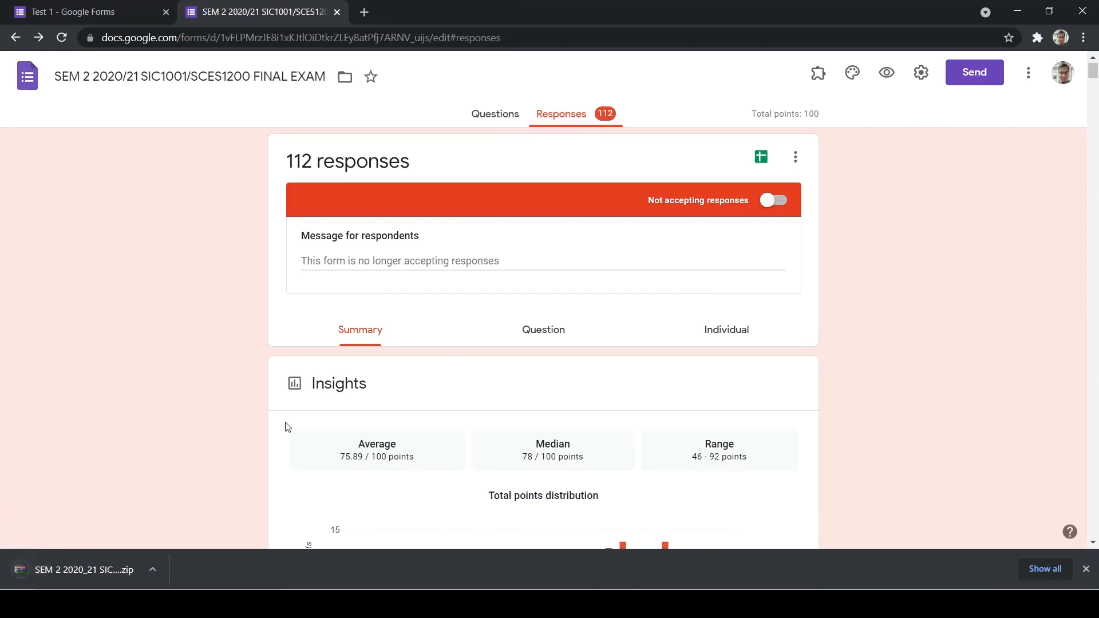
{"action": "left_click", "coordinate": [75, 572]}
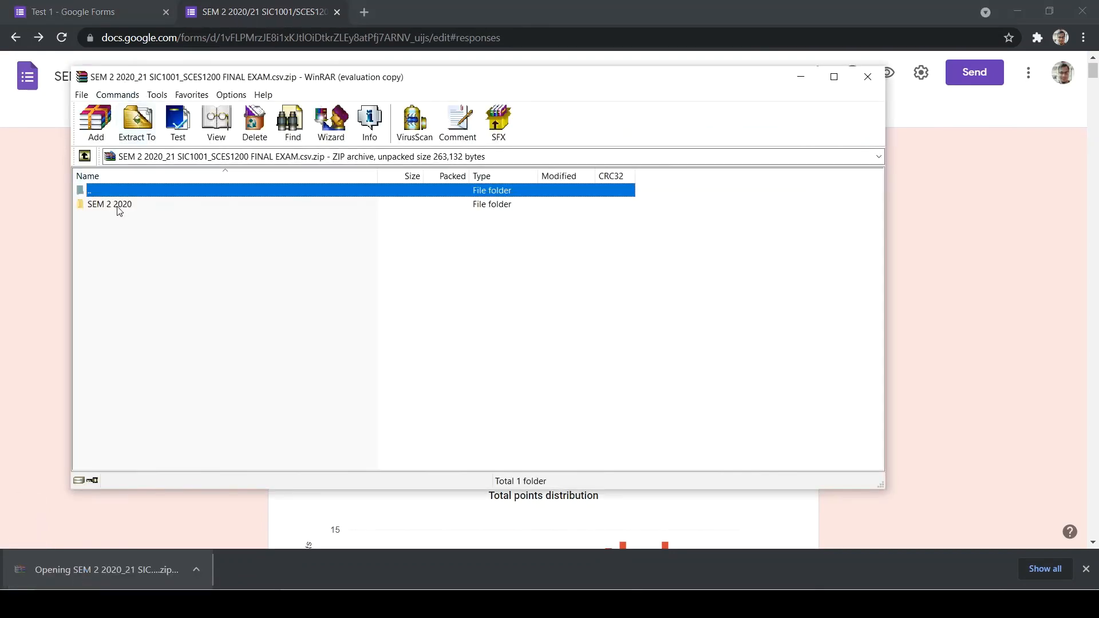
Open SCES1200 FINAL EXAM.csv in Excel from the nested folders inside the archive's SEM 2 2020 folder
{"action": "left_click", "coordinate": [520, 287]}
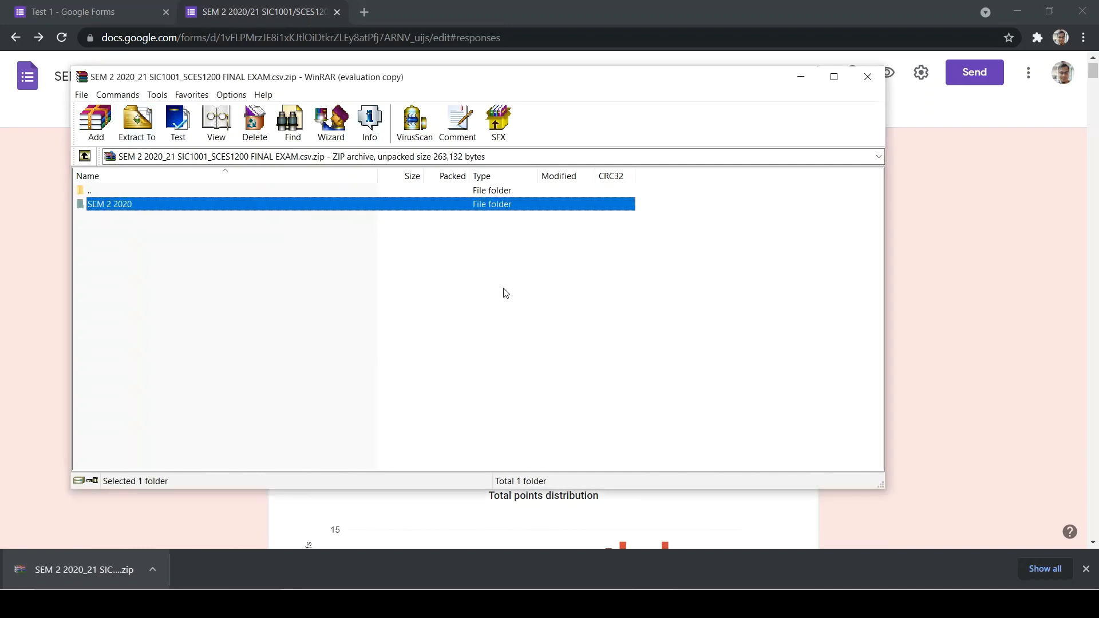
{"action": "double_click", "coordinate": [137, 209]}
{"action": "double_click", "coordinate": [133, 208]}
{"action": "left_click", "coordinate": [131, 206]}
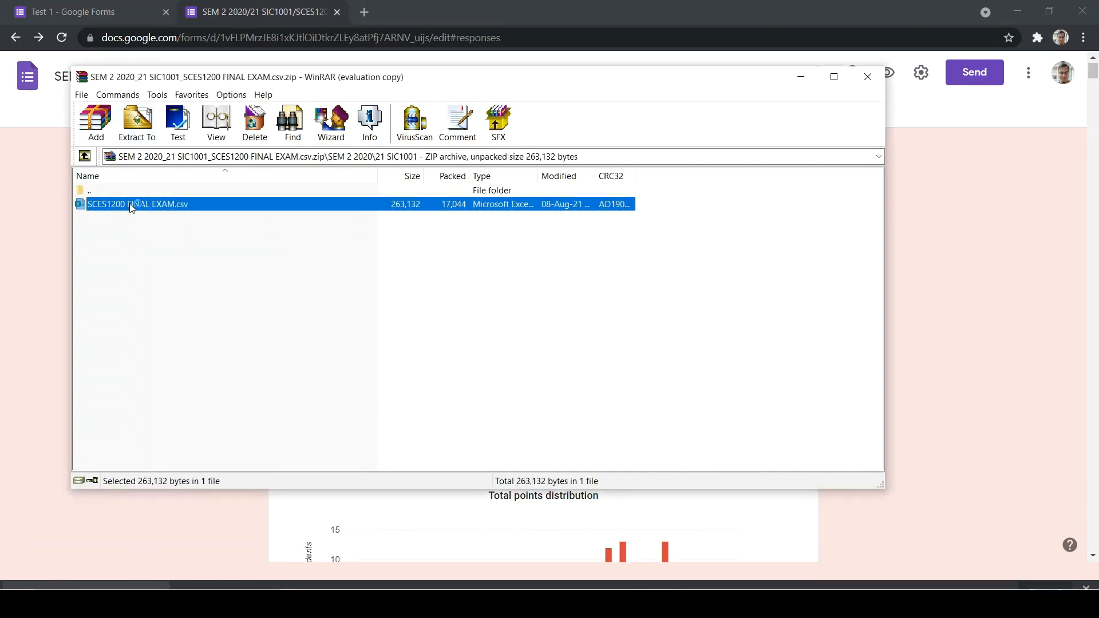
{"action": "double_click", "coordinate": [132, 205]}
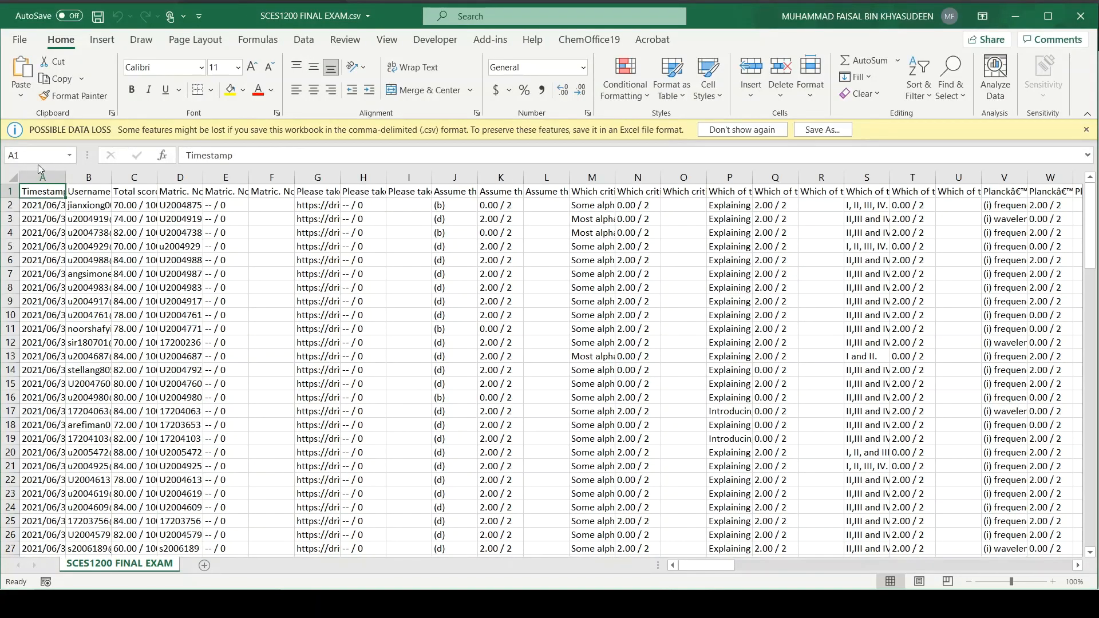
Fit the Timestamp column to its contents and look through the response rows down to the last submission
{"action": "double_click", "coordinate": [66, 183]}
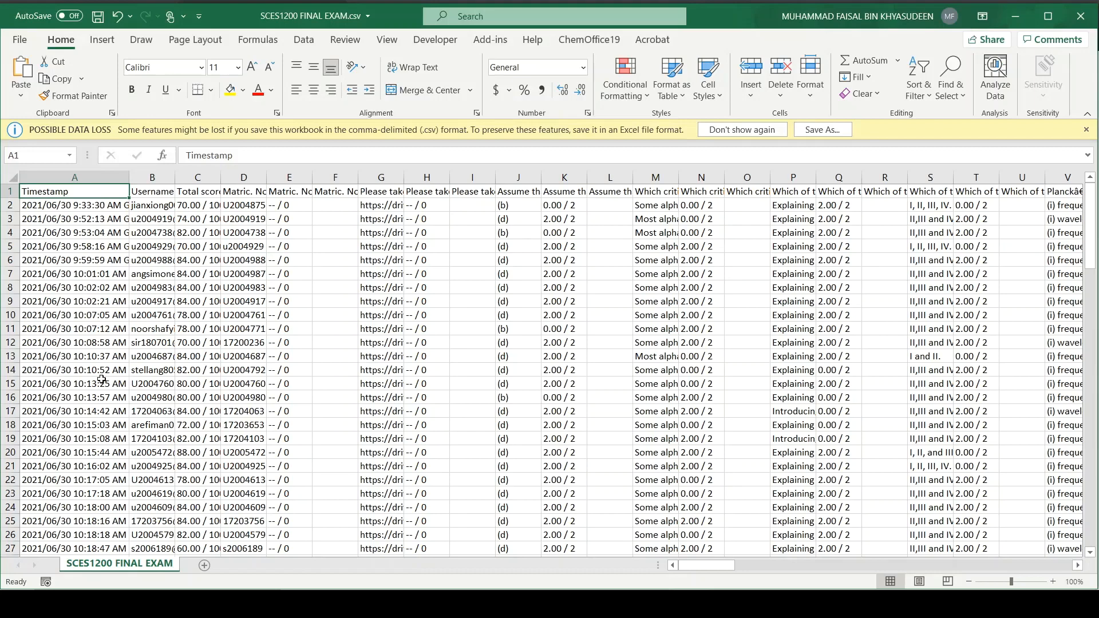
{"action": "scroll", "coordinate": [101, 379], "scroll_direction": "down", "scroll_amount": 20}
{"action": "scroll", "coordinate": [101, 379], "scroll_direction": "down", "scroll_amount": 15}
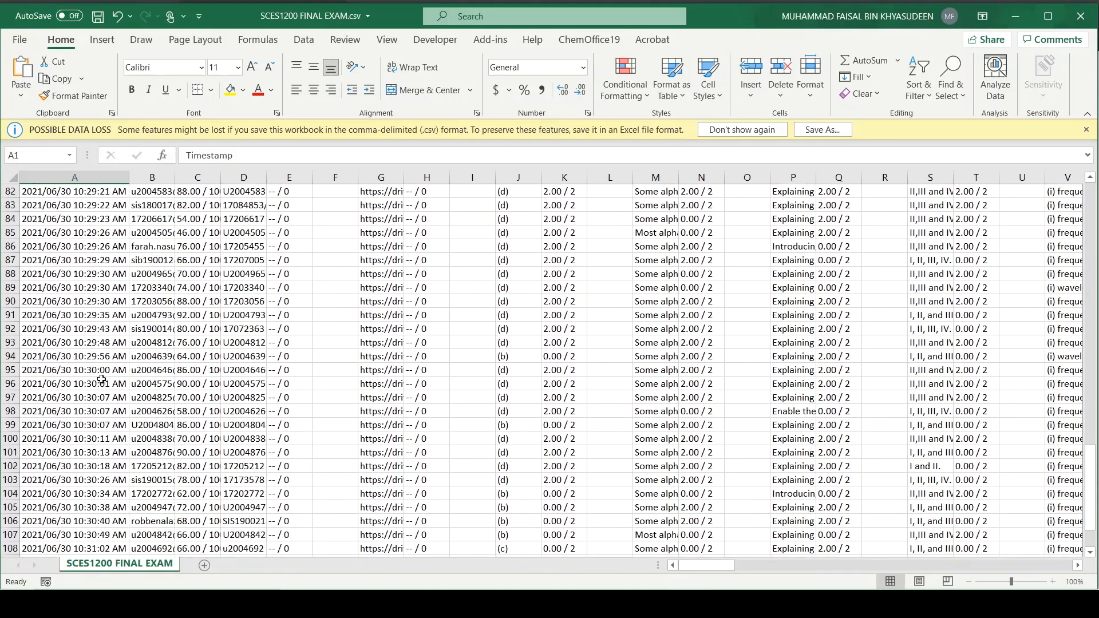
{"action": "scroll", "coordinate": [101, 379], "scroll_direction": "up", "scroll_amount": 4}
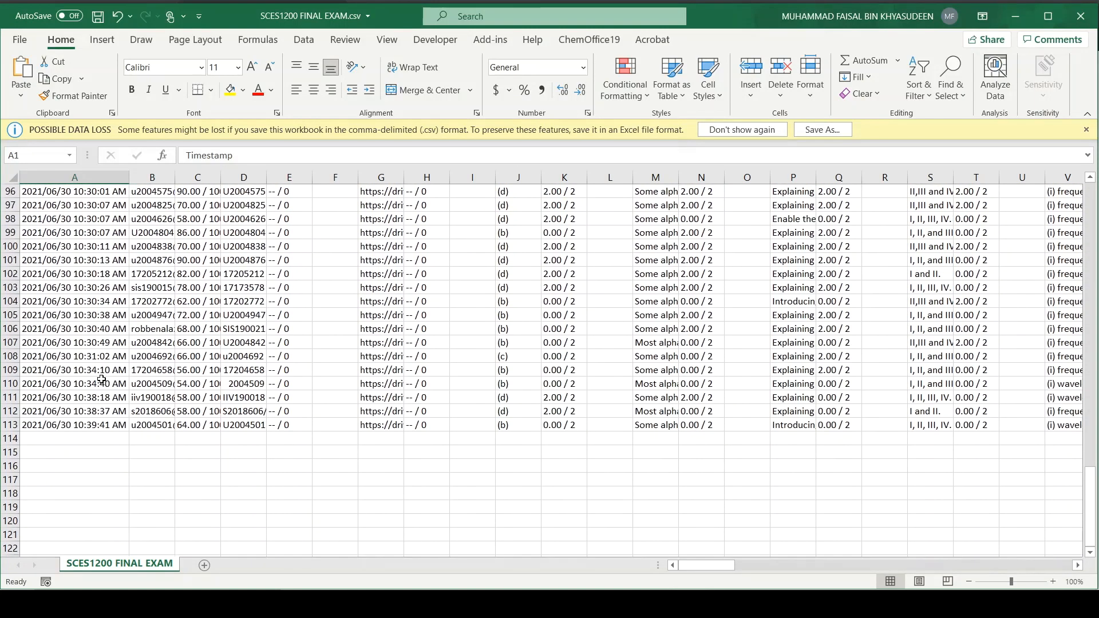
{"action": "left_click", "coordinate": [101, 425]}
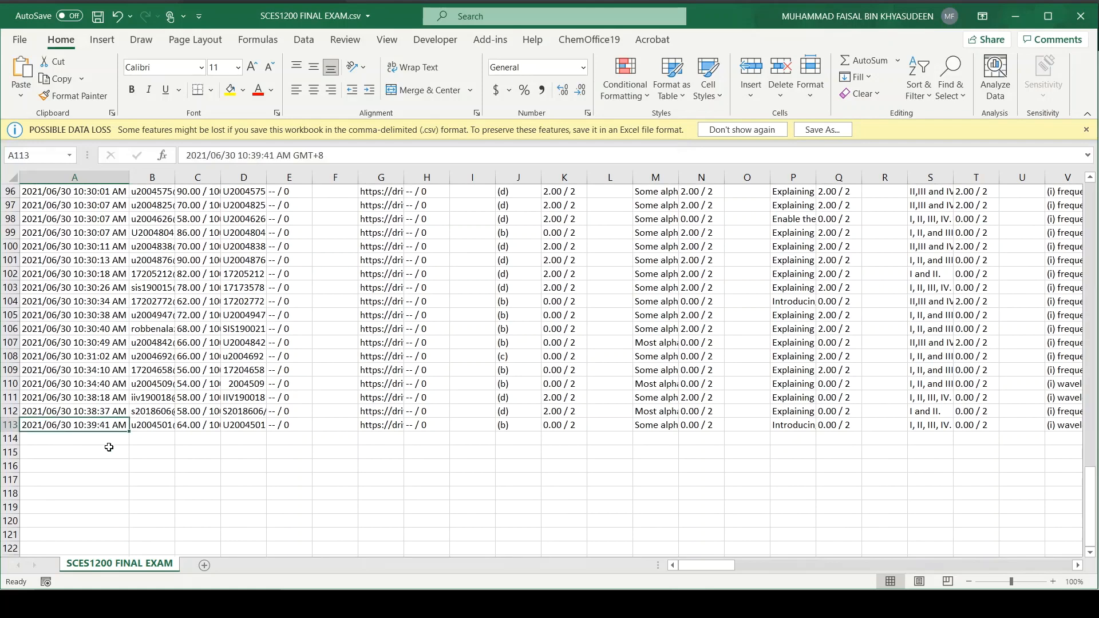
{"action": "scroll", "coordinate": [106, 430], "scroll_direction": "up", "scroll_amount": 20}
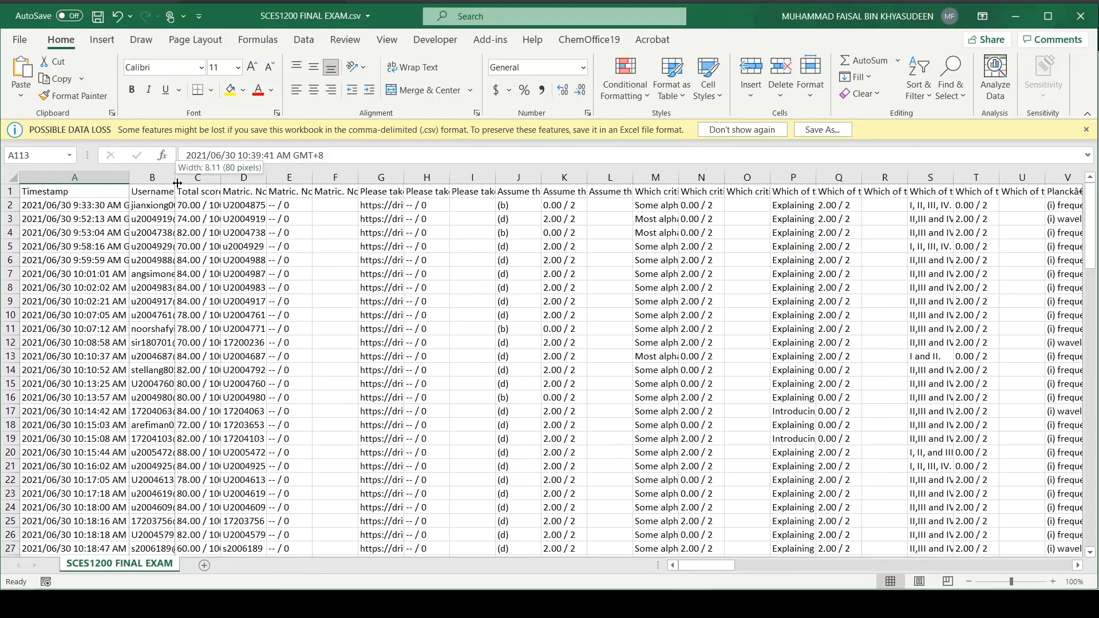
Widen the Username column and inspect the first respondent's total score, matric number and first question score
{"action": "left_click_drag", "start_coordinate": [175, 182], "coordinate": [198, 183]}
{"action": "left_click", "coordinate": [238, 207]}
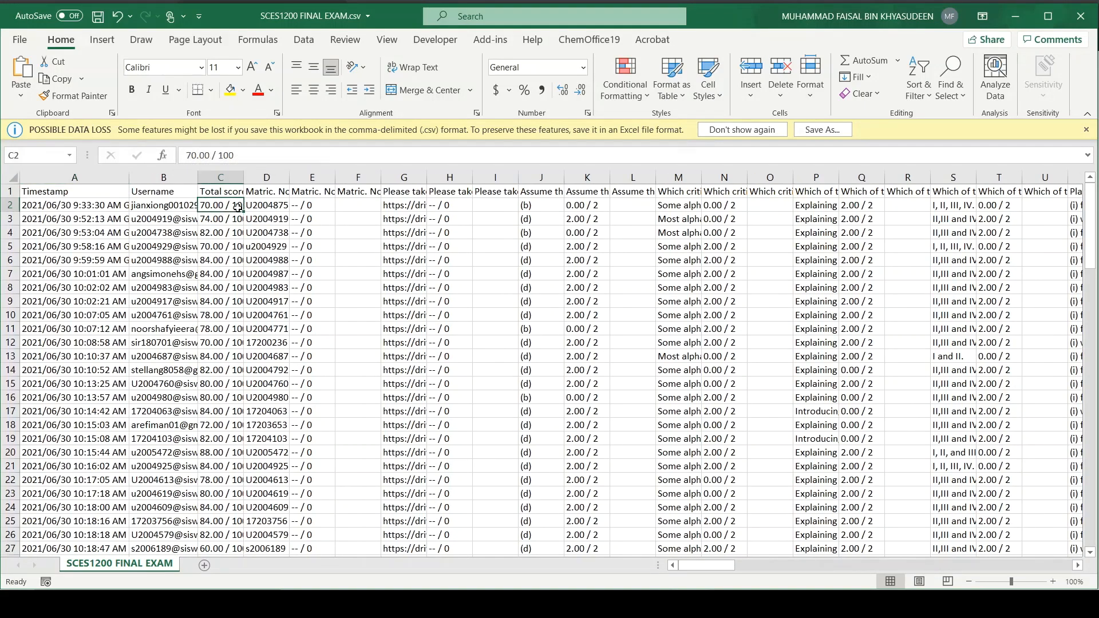
{"action": "left_click", "coordinate": [277, 207]}
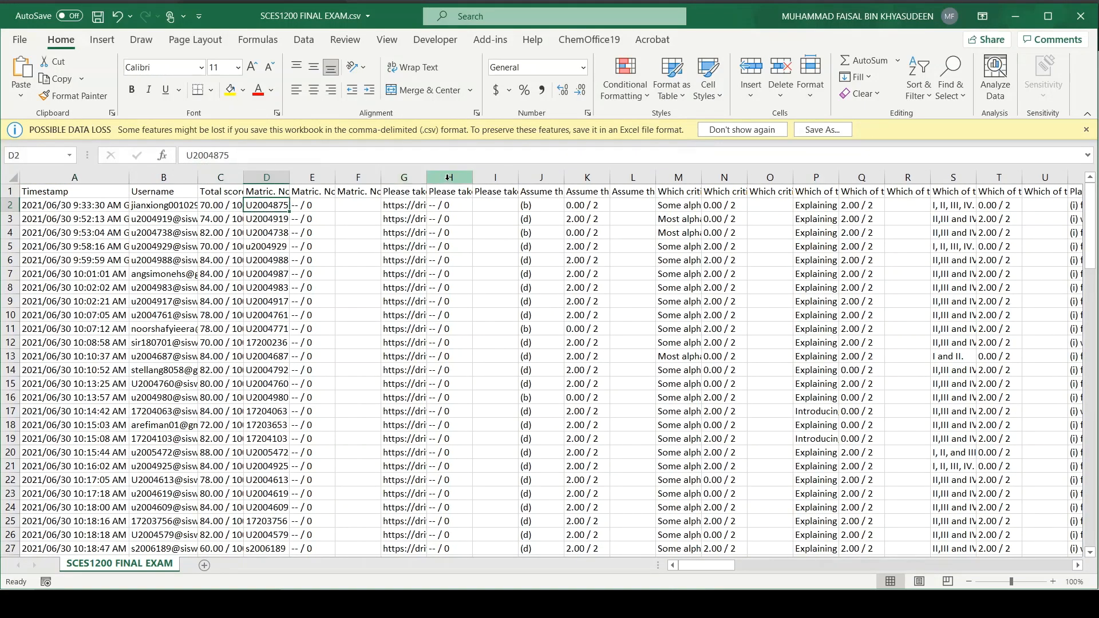
{"action": "left_click", "coordinate": [584, 208]}
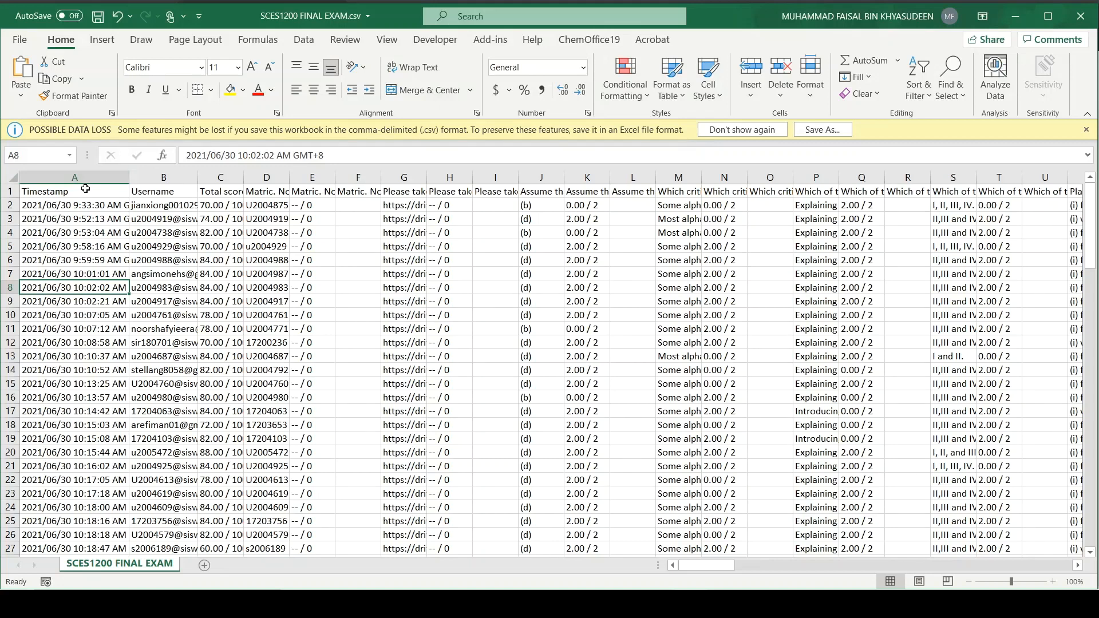
Delete the whole Timestamp column from the response sheet
{"action": "mouse_move", "coordinate": [93, 177]}
{"action": "left_mouse_down"}
{"action": "mouse_move", "coordinate": [164, 182]}
{"action": "mouse_move", "coordinate": [106, 191]}
{"action": "left_mouse_up"}
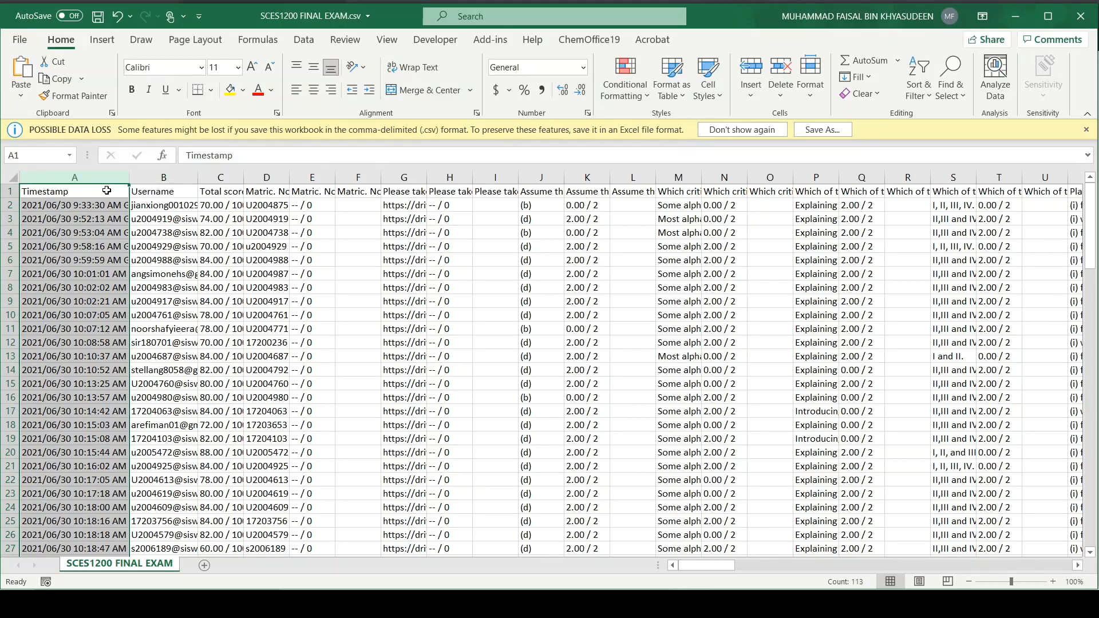
{"action": "right_click", "coordinate": [96, 178]}
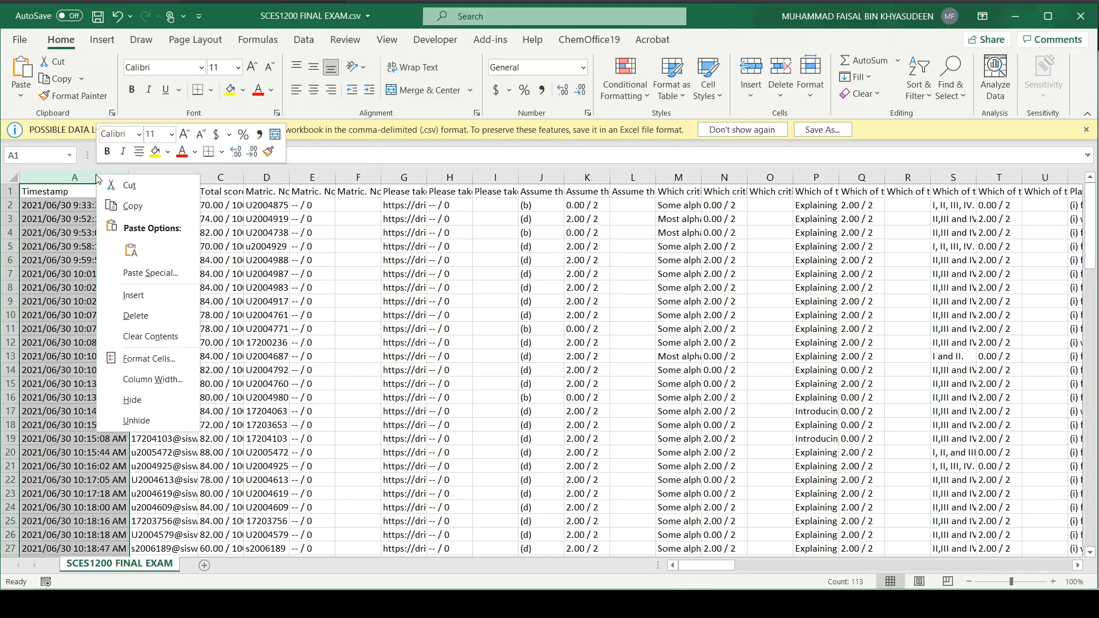
{"action": "left_click", "coordinate": [170, 314]}
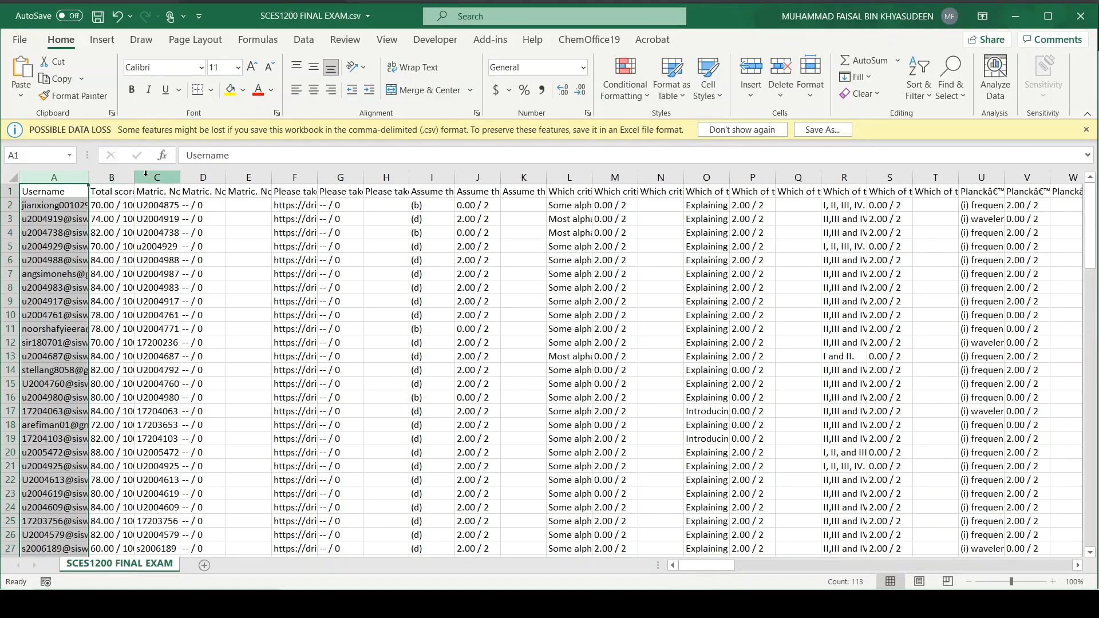
Delete the Username column together with columns D to I, keeping the total score and matric number columns
{"action": "left_click", "coordinate": [167, 180]}
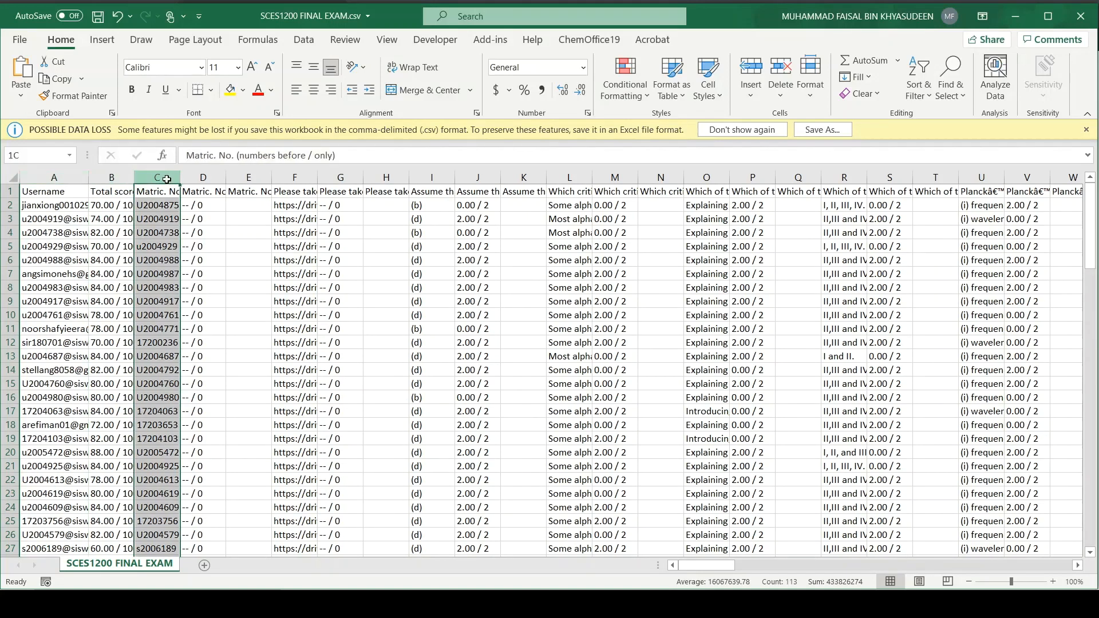
{"action": "left_click", "coordinate": [54, 178]}
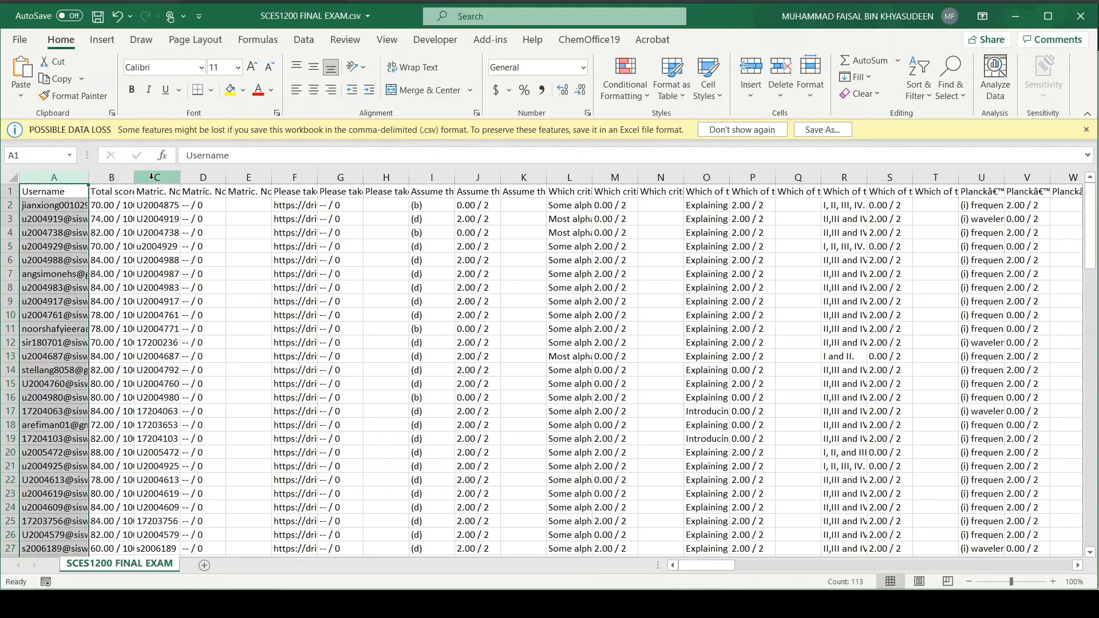
{"action": "left_click_drag", "start_coordinate": [203, 178], "coordinate": [429, 181]}
{"action": "right_click", "coordinate": [359, 226]}
{"action": "left_click", "coordinate": [400, 297]}
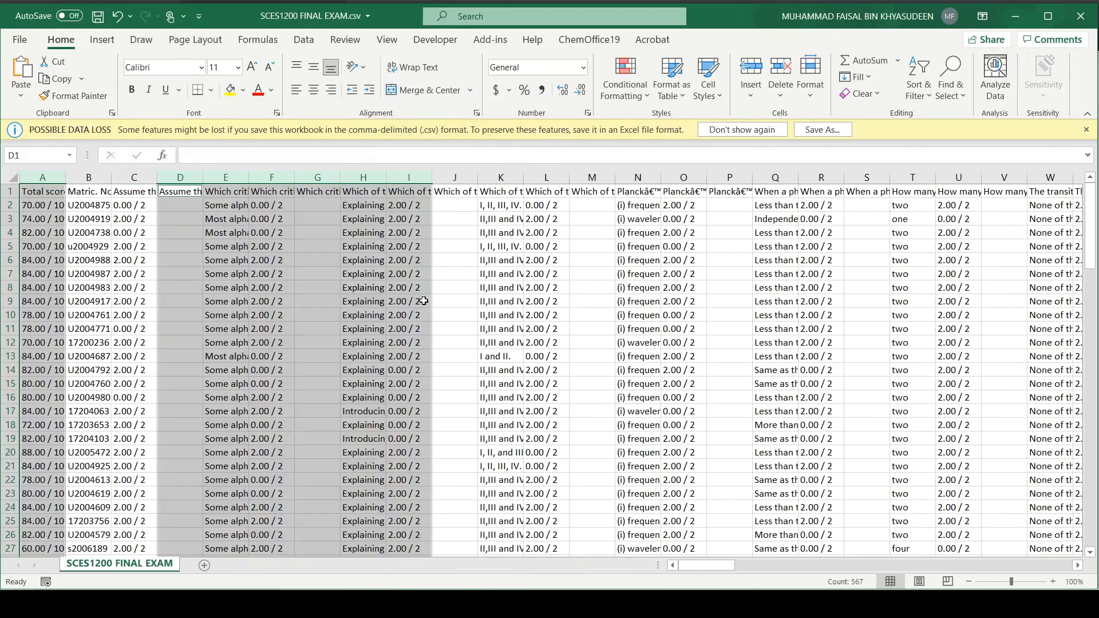
Check the first question's scores and strip "/ 2" from all question scores by replacing it with nothing
{"action": "left_click", "coordinate": [276, 362]}
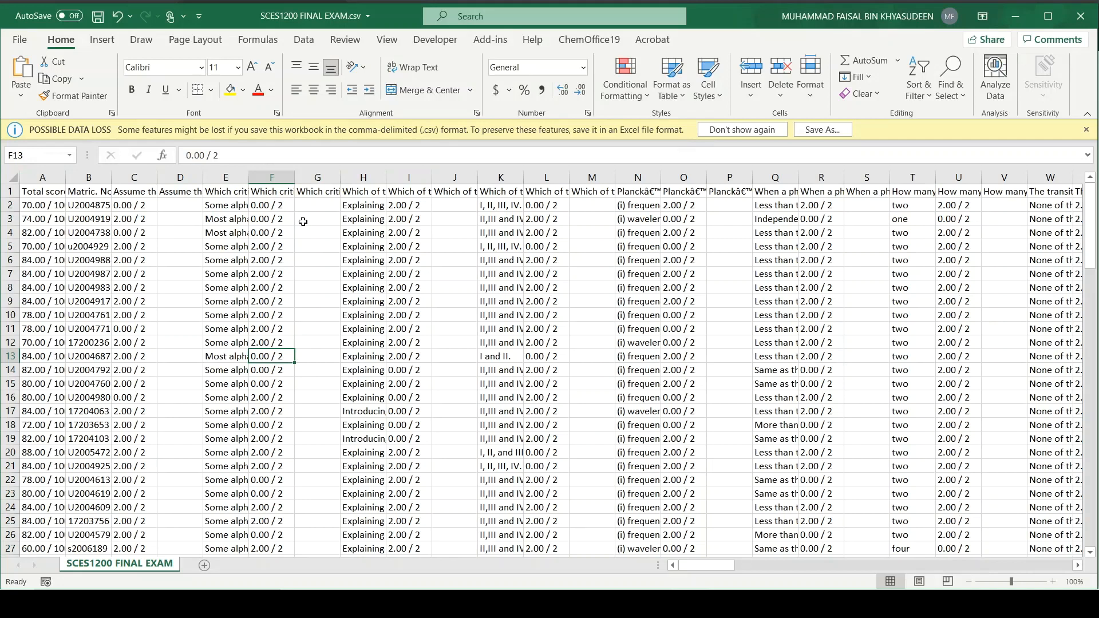
{"action": "left_click", "coordinate": [141, 207]}
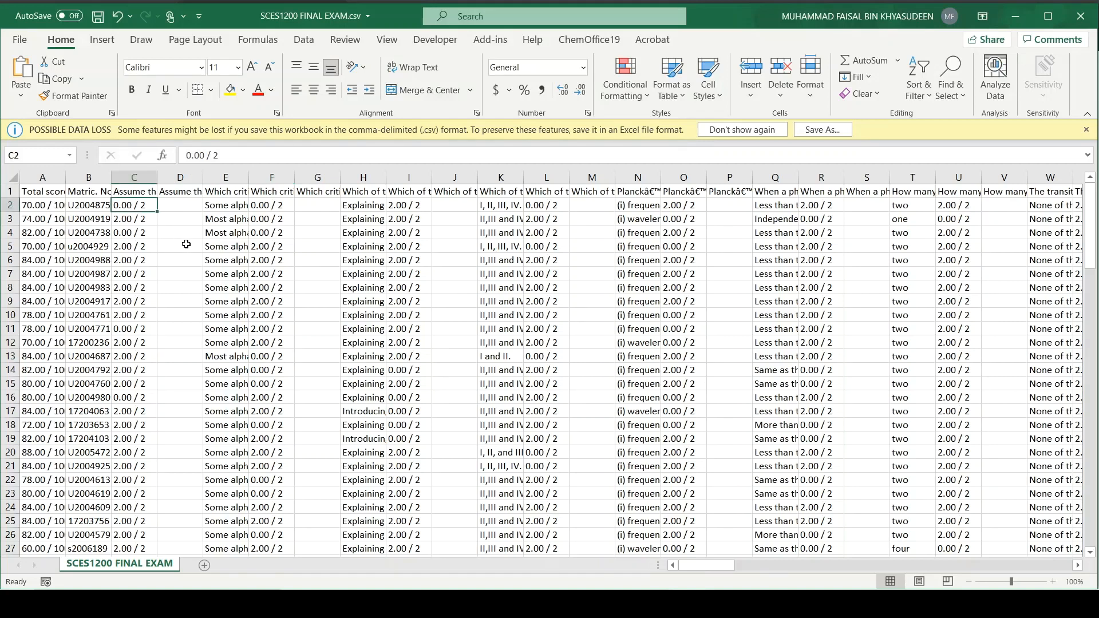
{"action": "left_click", "coordinate": [145, 220]}
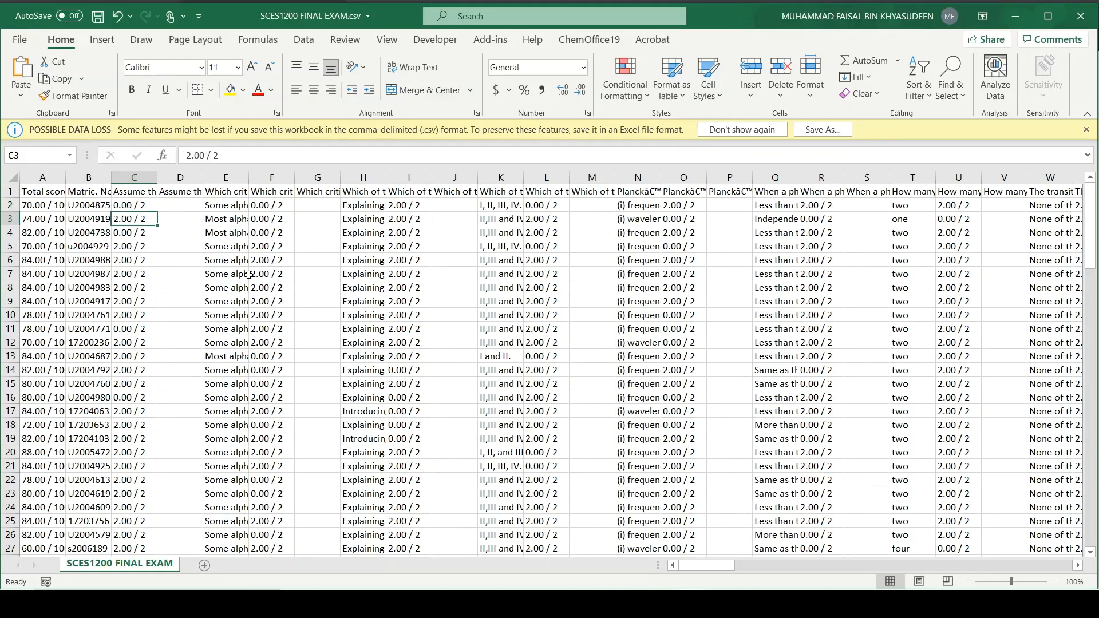
{"action": "key", "text": "ctrl+f"}
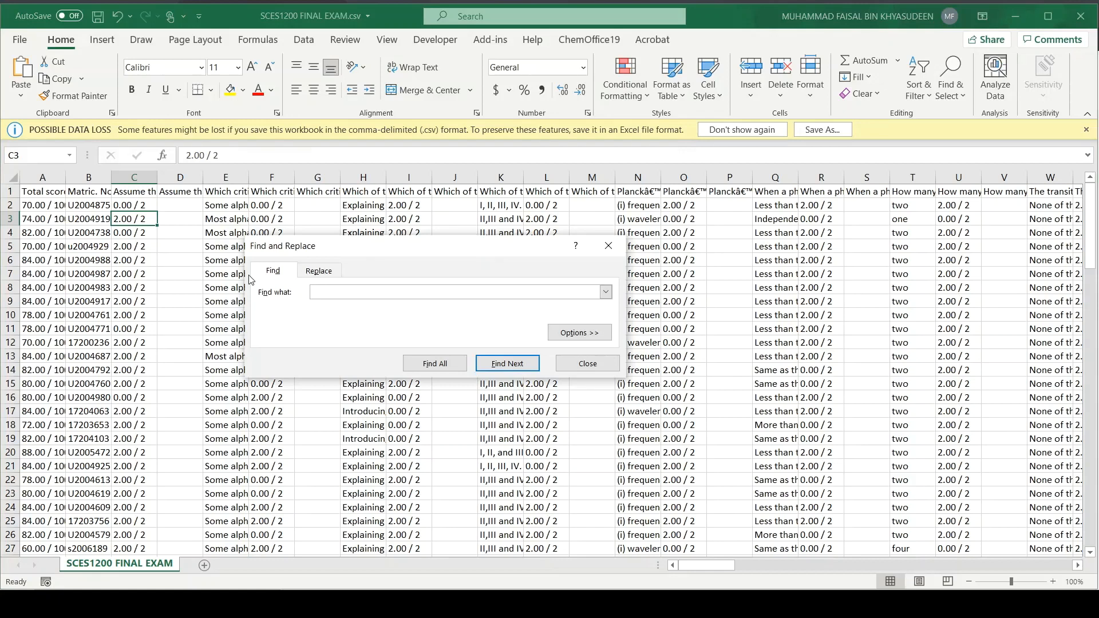
{"action": "left_click", "coordinate": [321, 272]}
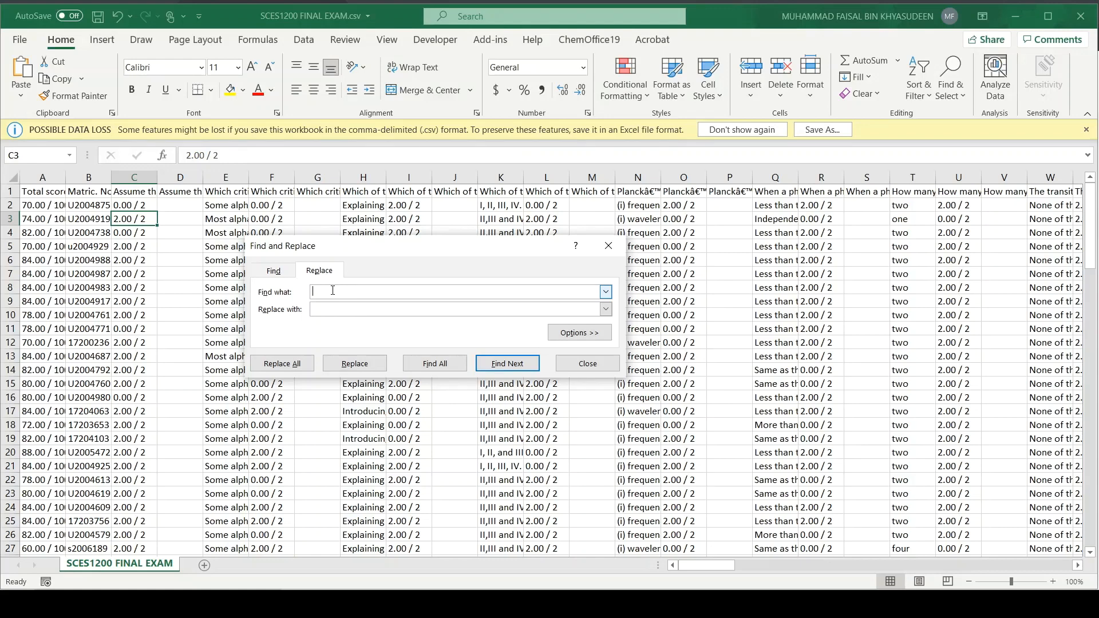
{"action": "type", "text": "/ 2"}
{"action": "left_click", "coordinate": [281, 361]}
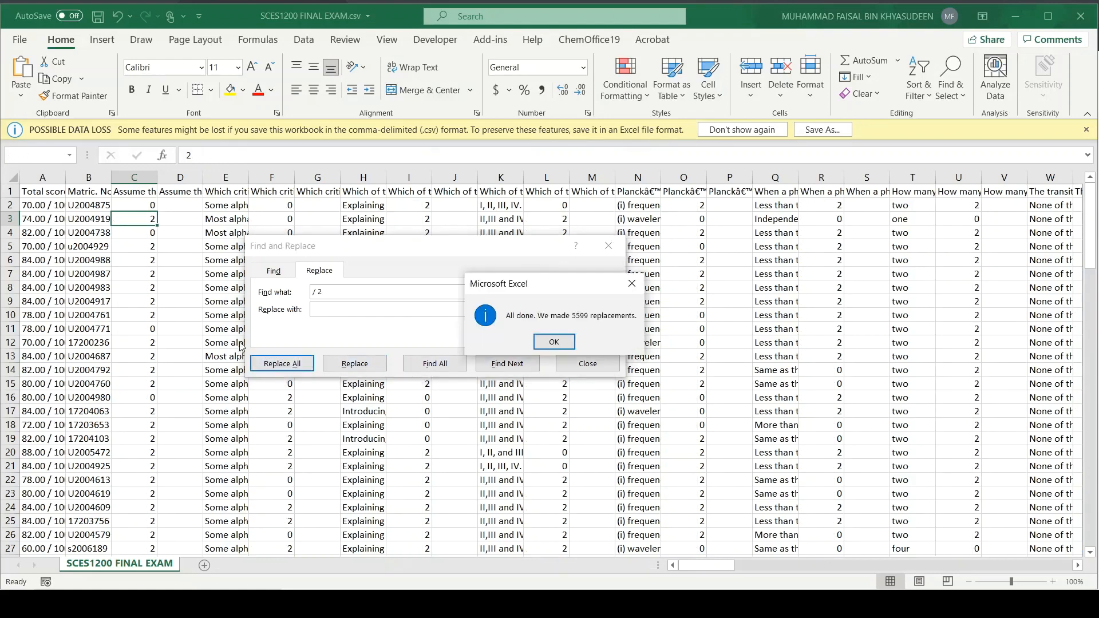
{"action": "left_click", "coordinate": [560, 342]}
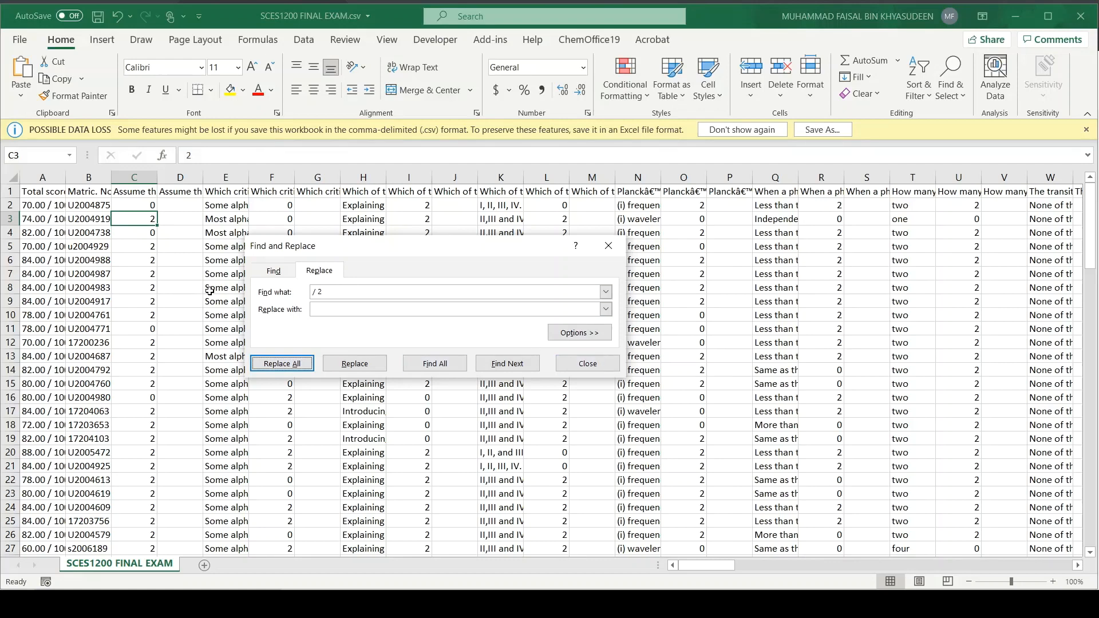
Strip "/ 100" from all total scores by replacing it with nothing, and close Find and Replace
{"action": "left_click", "coordinate": [353, 292]}
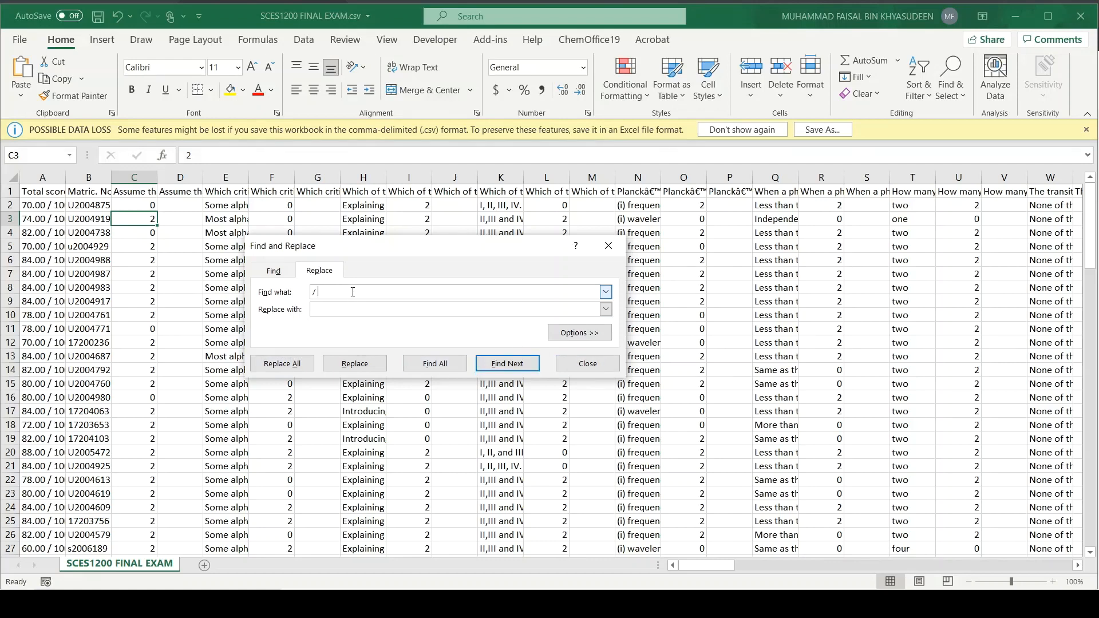
{"action": "type", "text": "00"}
{"action": "left_click", "coordinate": [305, 367]}
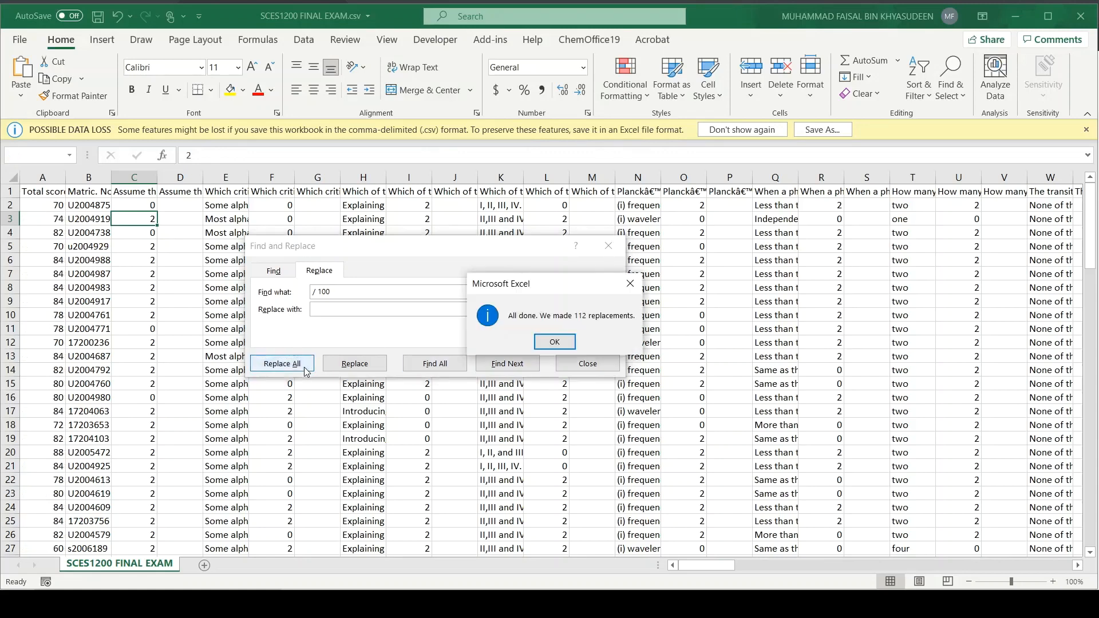
{"action": "left_click", "coordinate": [573, 343]}
{"action": "left_click", "coordinate": [588, 363]}
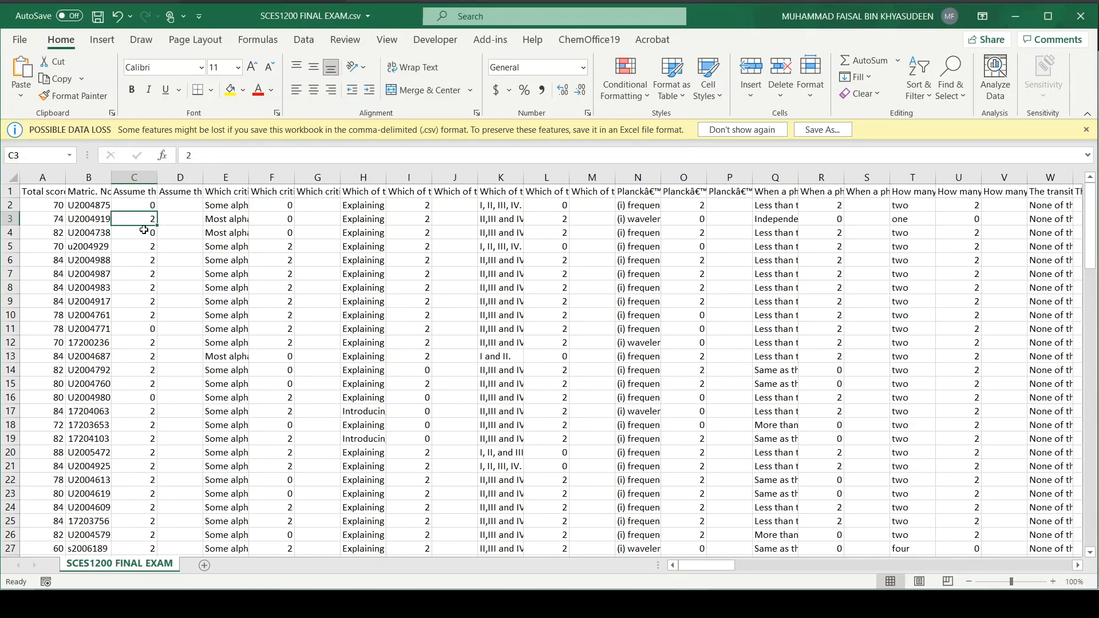
Check the cleaned first question scores and delete the answer-text columns E, H and K
{"action": "left_click_drag", "start_coordinate": [143, 207], "coordinate": [142, 218]}
{"action": "left_click", "coordinate": [141, 259]}
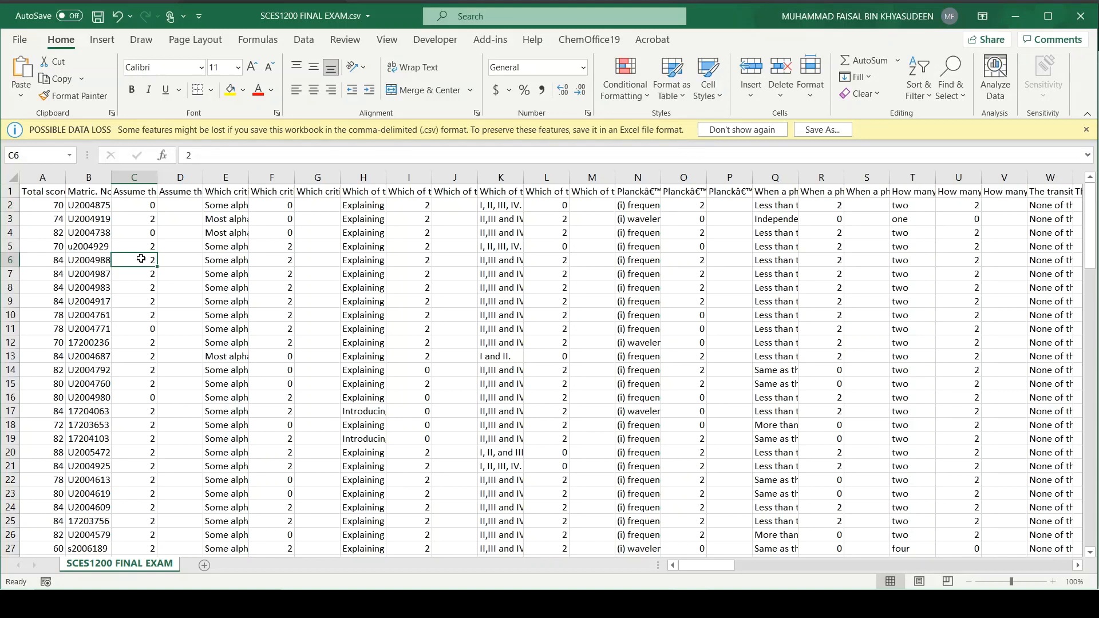
{"action": "left_click", "coordinate": [226, 177]}
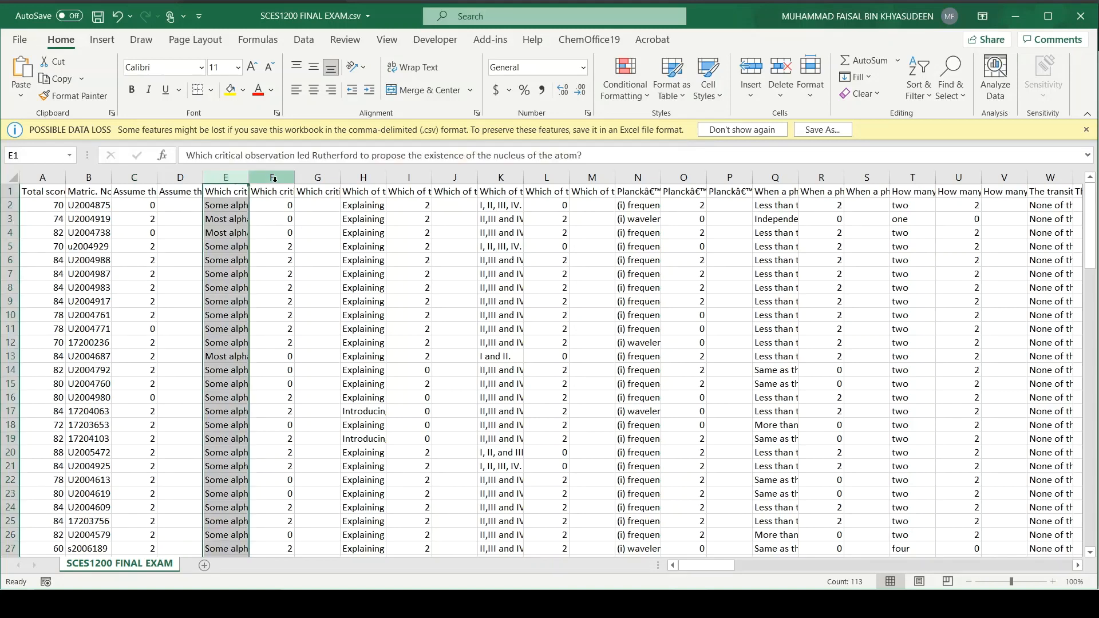
{"action": "left_click", "coordinate": [348, 177], "text": "ctrl"}
{"action": "left_click", "coordinate": [503, 179], "text": "ctrl"}
{"action": "right_click", "coordinate": [515, 206]}
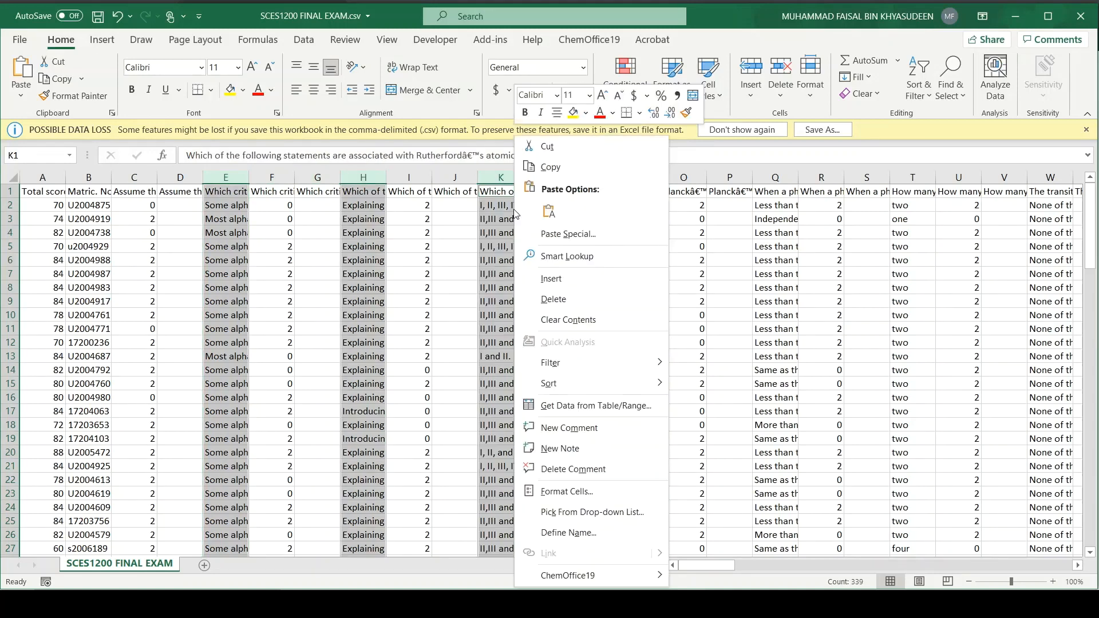
{"action": "left_click", "coordinate": [551, 299]}
{"action": "left_click", "coordinate": [455, 343]}
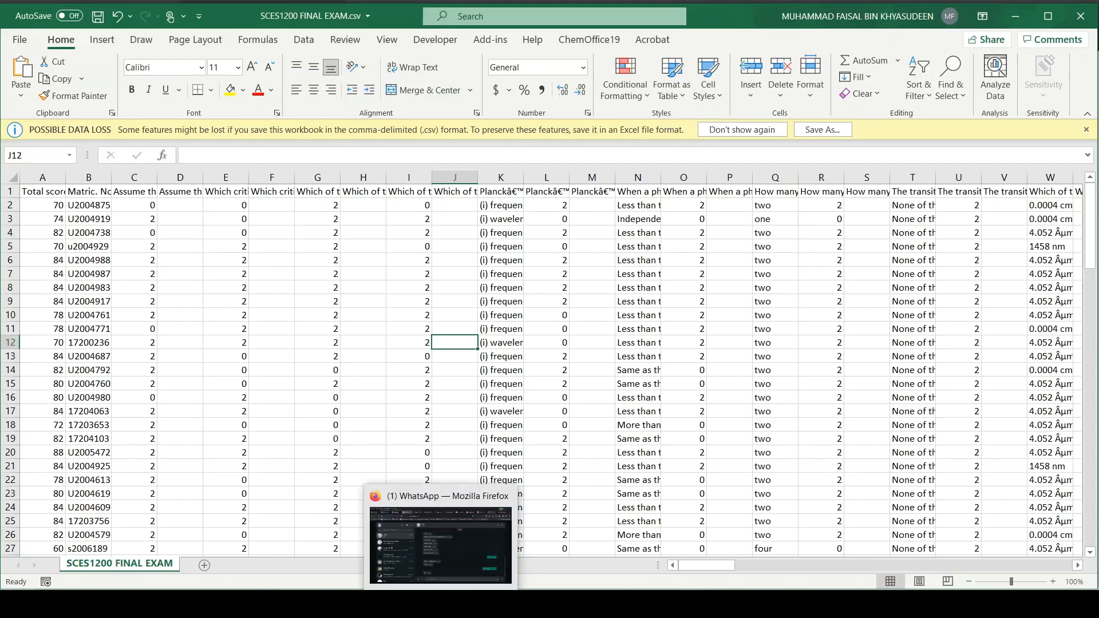
Switch back to the exam's responses summary in Google Forms
{"action": "left_click", "coordinate": [620, 604]}
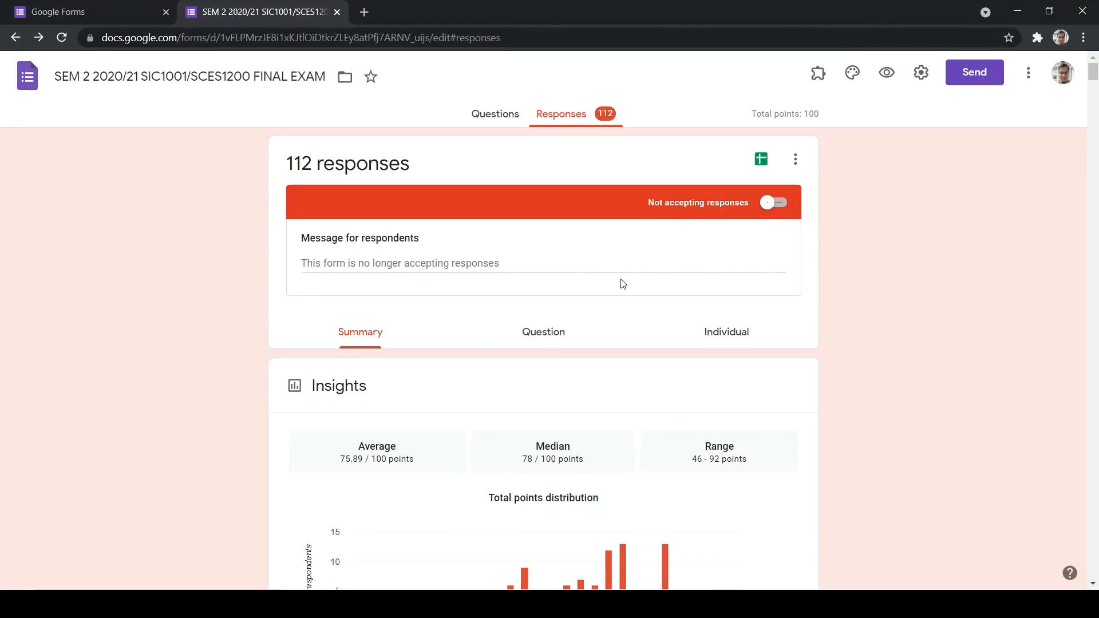
Switch to the Test 1 form and browse the Google Workspace Marketplace add-ons that work with Forms
{"action": "left_click", "coordinate": [114, 7]}
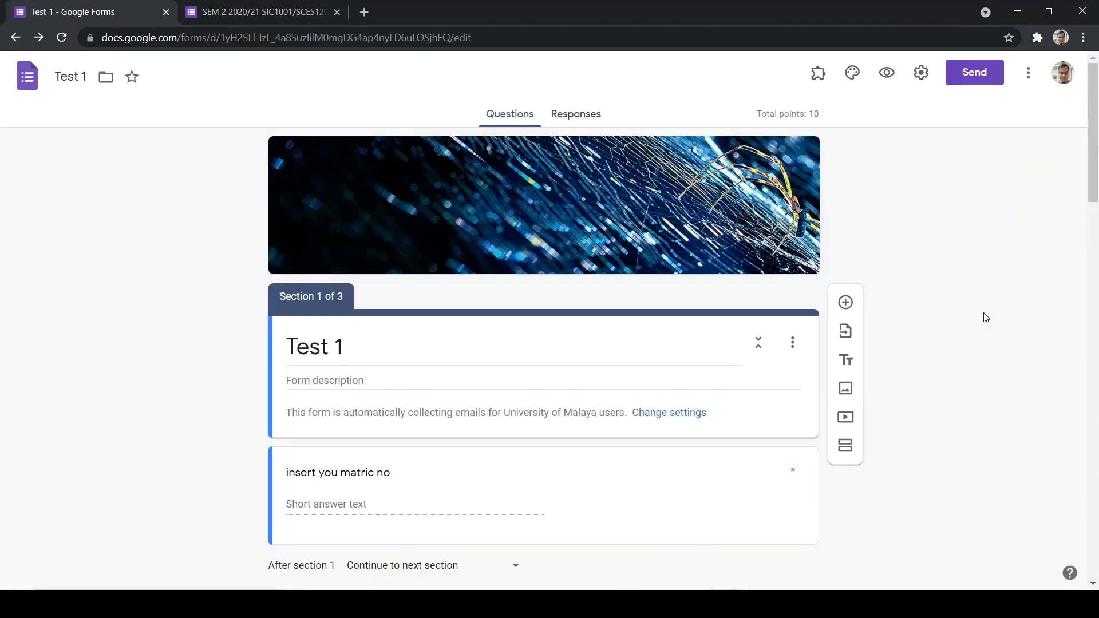
{"action": "left_click", "coordinate": [1029, 74]}
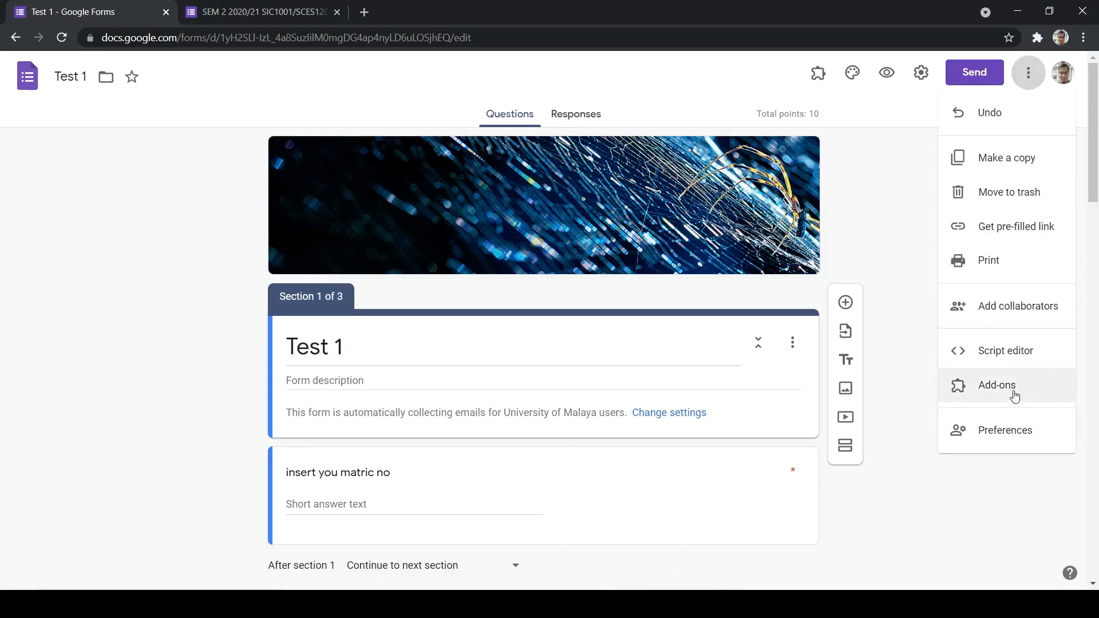
{"action": "left_click", "coordinate": [1015, 395]}
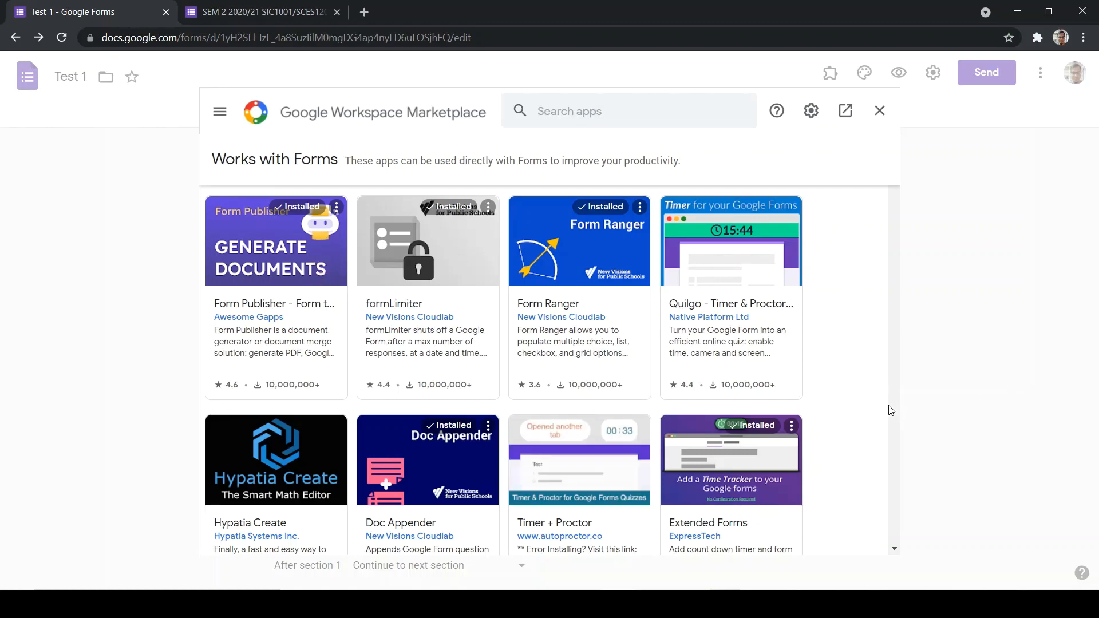
{"action": "scroll", "coordinate": [704, 388], "scroll_direction": "down", "scroll_amount": 2}
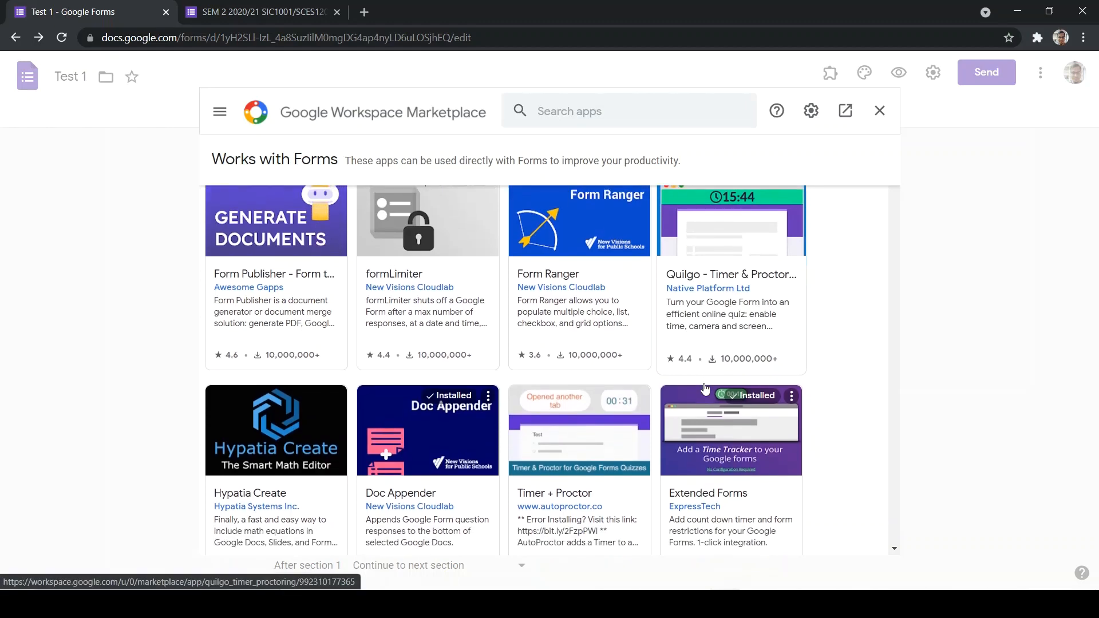
{"action": "scroll", "coordinate": [706, 389], "scroll_direction": "down", "scroll_amount": 3}
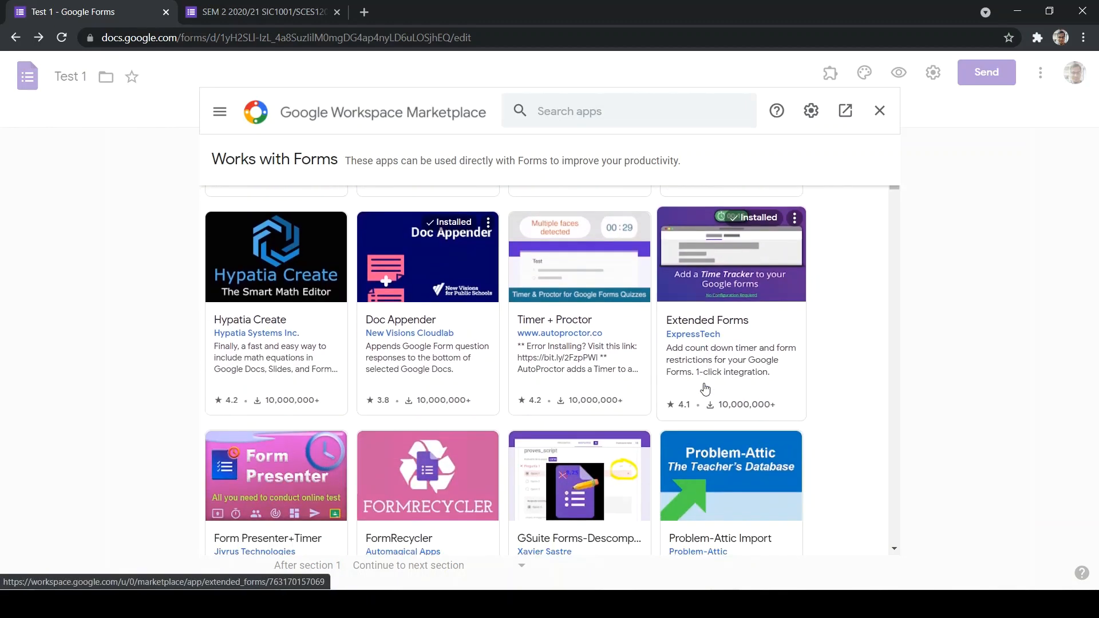
{"action": "scroll", "coordinate": [705, 389], "scroll_direction": "down", "scroll_amount": 3}
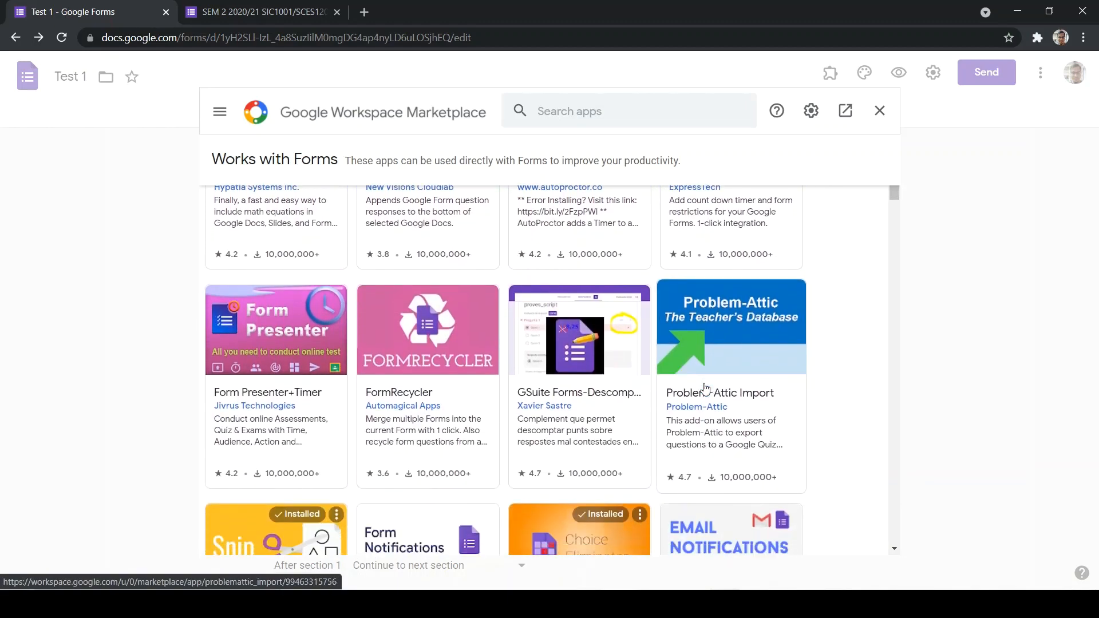
{"action": "scroll", "coordinate": [705, 389], "scroll_direction": "down", "scroll_amount": 1}
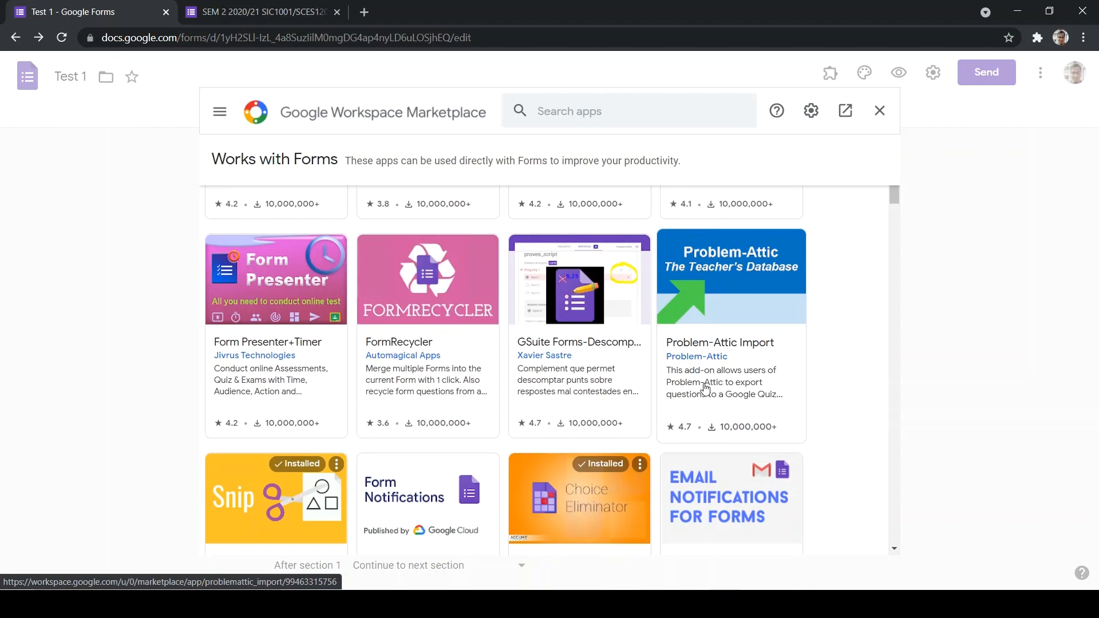
{"action": "scroll", "coordinate": [705, 389], "scroll_direction": "down", "scroll_amount": 1}
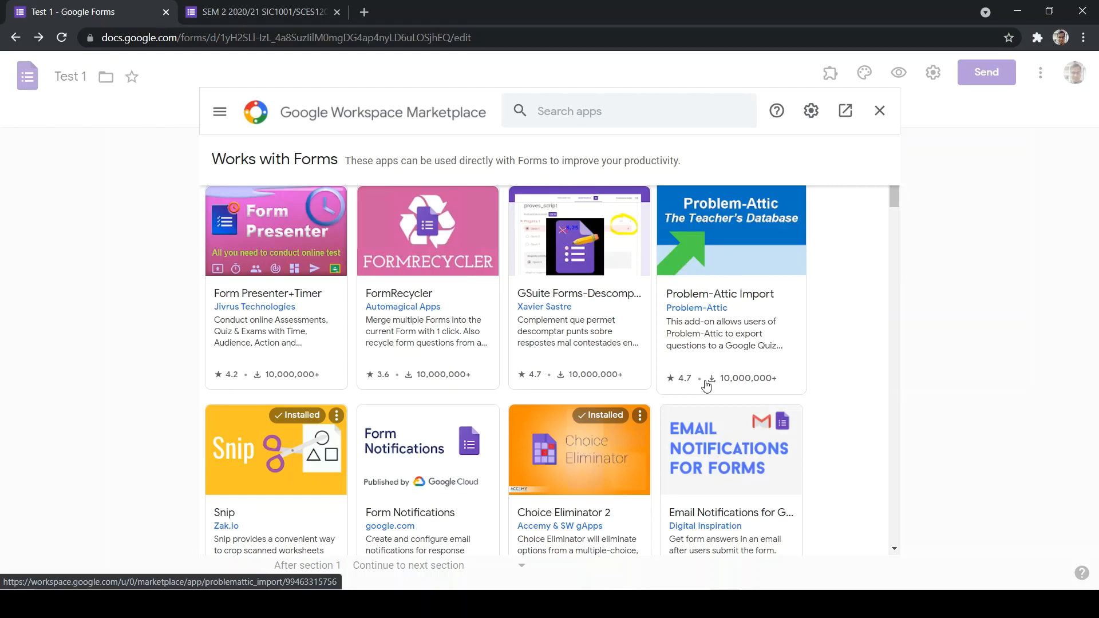
{"action": "scroll", "coordinate": [676, 401], "scroll_direction": "up", "scroll_amount": 8}
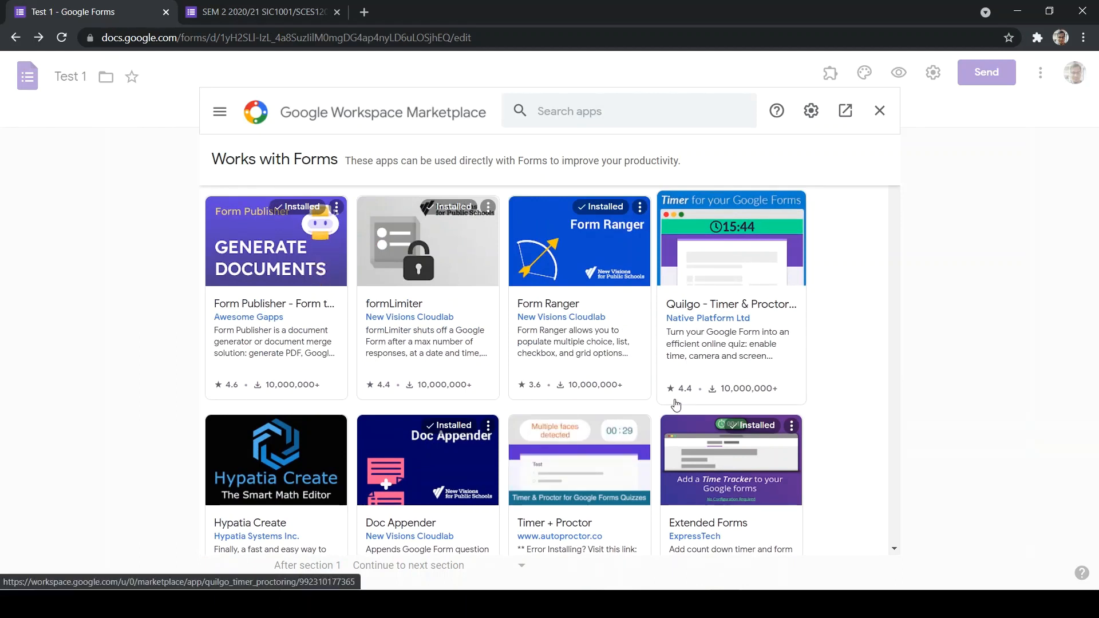
Install the Hypatia Create add-on, granting it access with the university Google account, and close the Marketplace
{"action": "scroll", "coordinate": [322, 480], "scroll_direction": "down", "scroll_amount": 2}
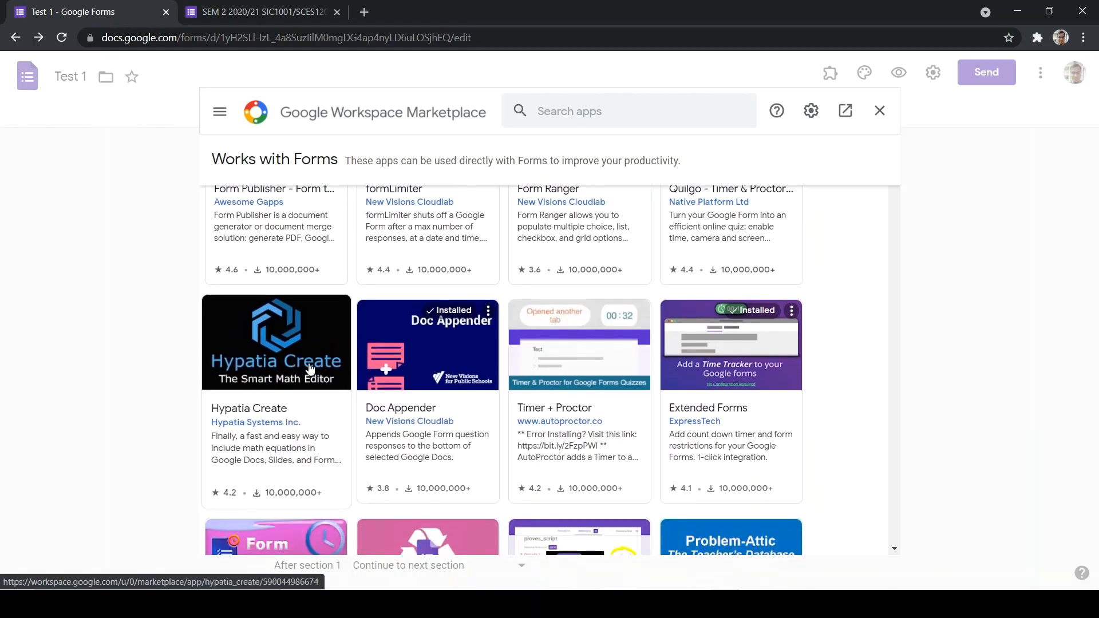
{"action": "left_click", "coordinate": [284, 360]}
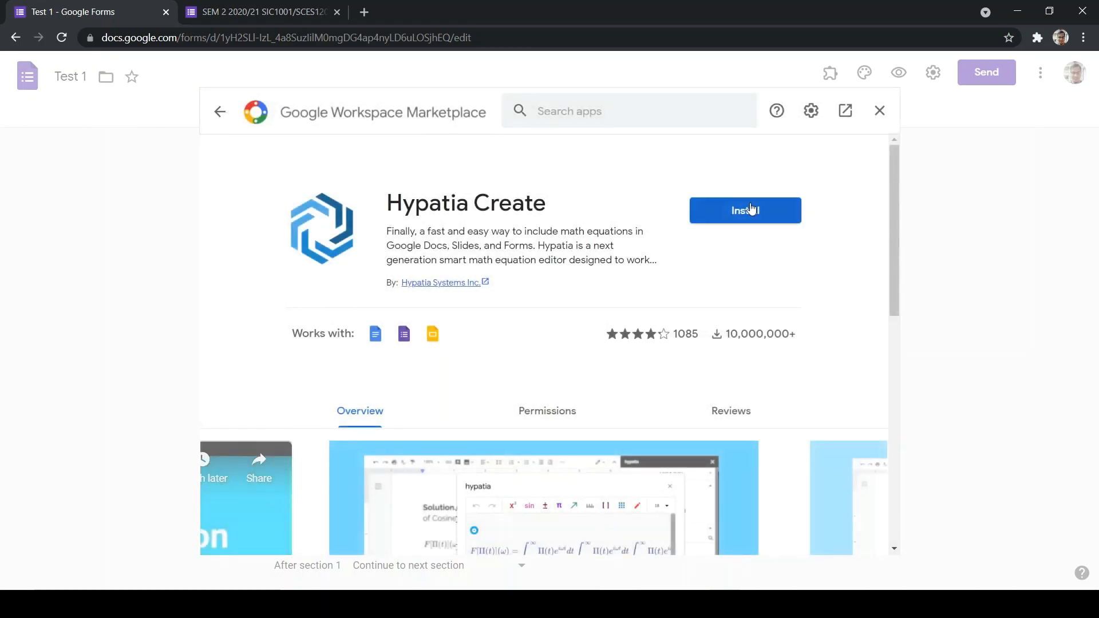
{"action": "left_click", "coordinate": [752, 209]}
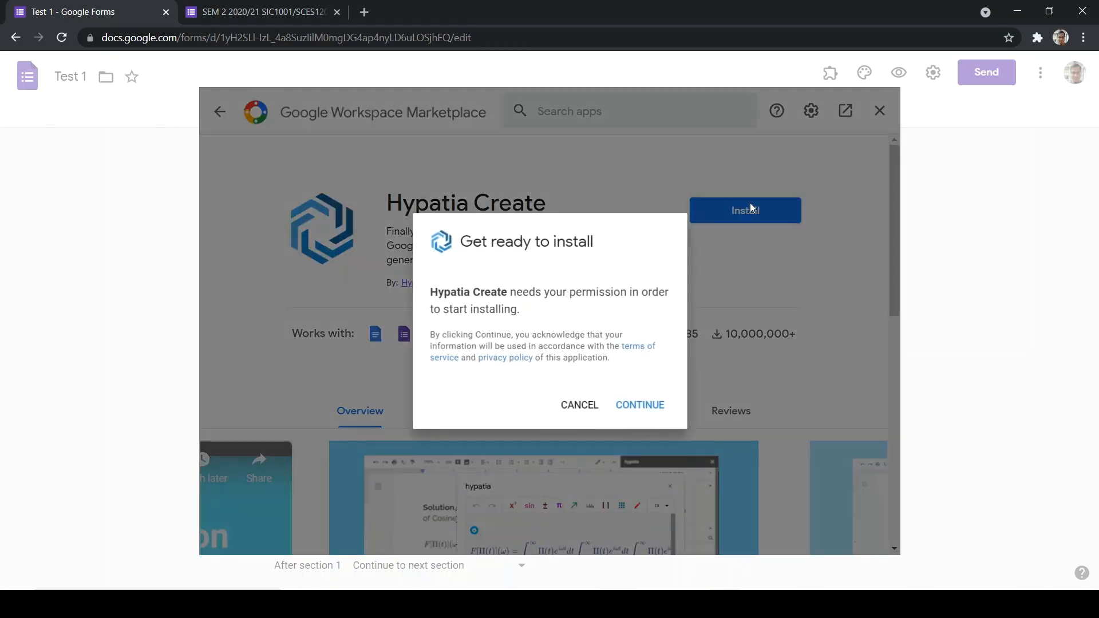
{"action": "left_click", "coordinate": [647, 410]}
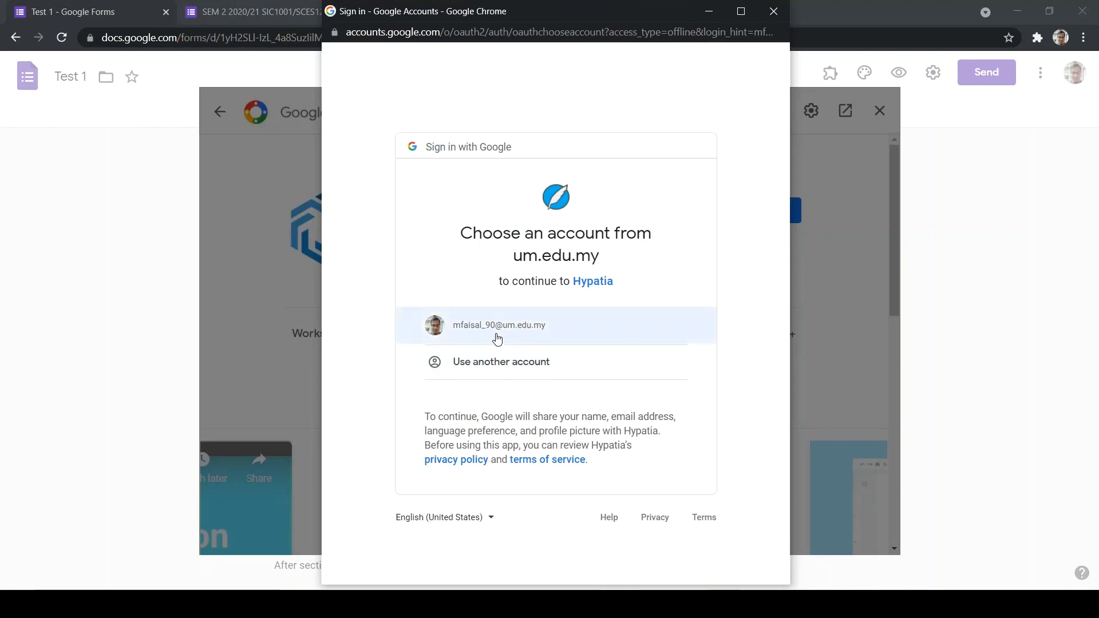
{"action": "left_click", "coordinate": [496, 336]}
{"action": "scroll", "coordinate": [573, 400], "scroll_direction": "down", "scroll_amount": 3}
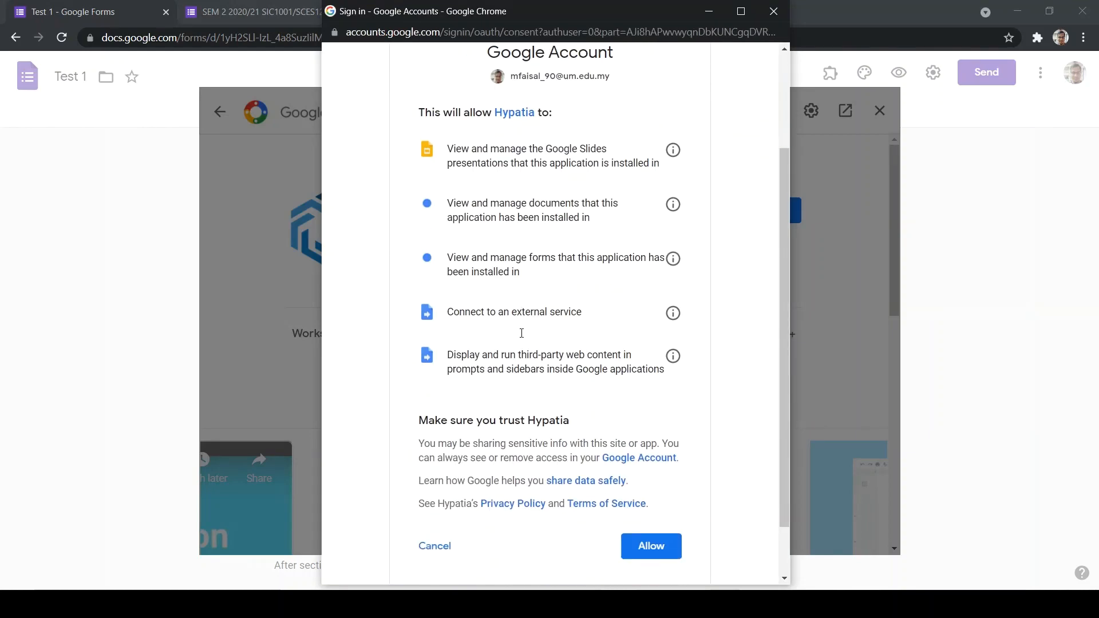
{"action": "left_click", "coordinate": [645, 536]}
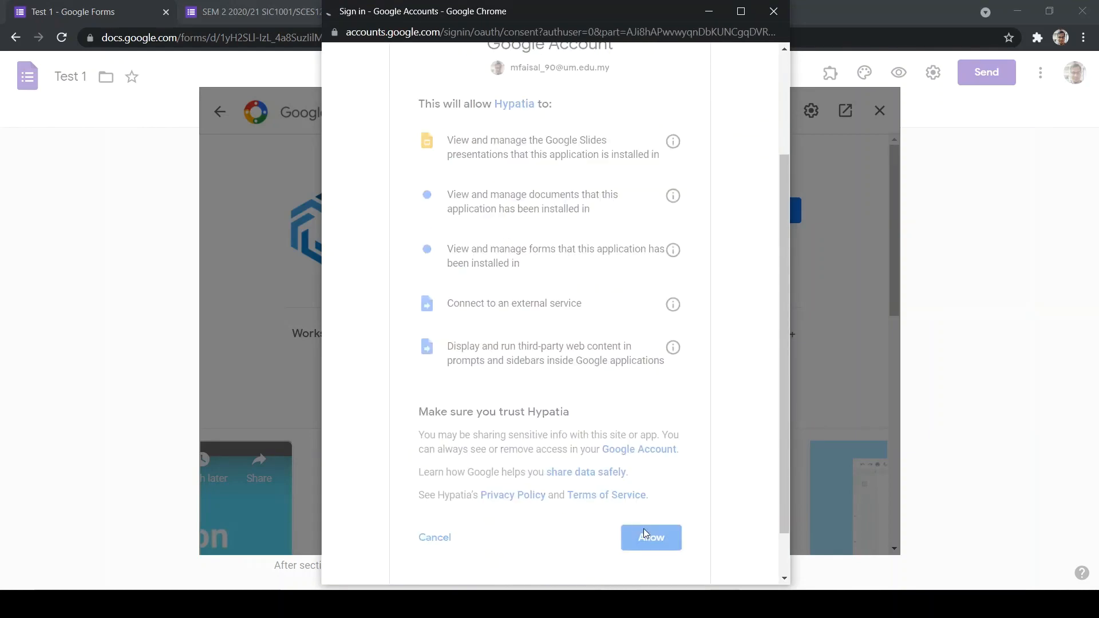
{"action": "left_click", "coordinate": [642, 403]}
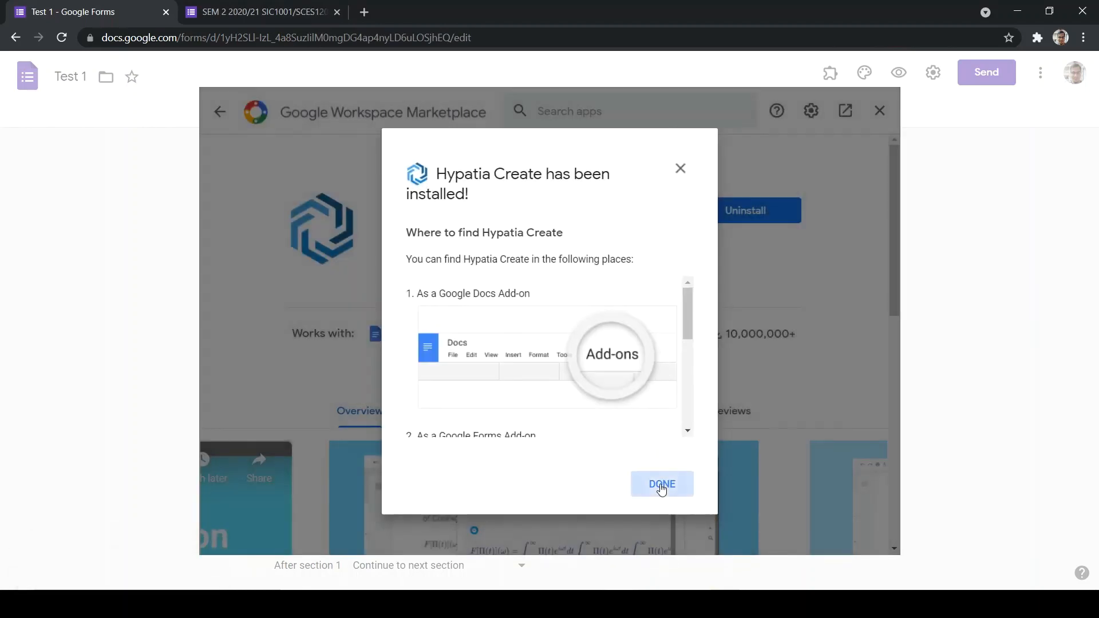
{"action": "left_click", "coordinate": [662, 486]}
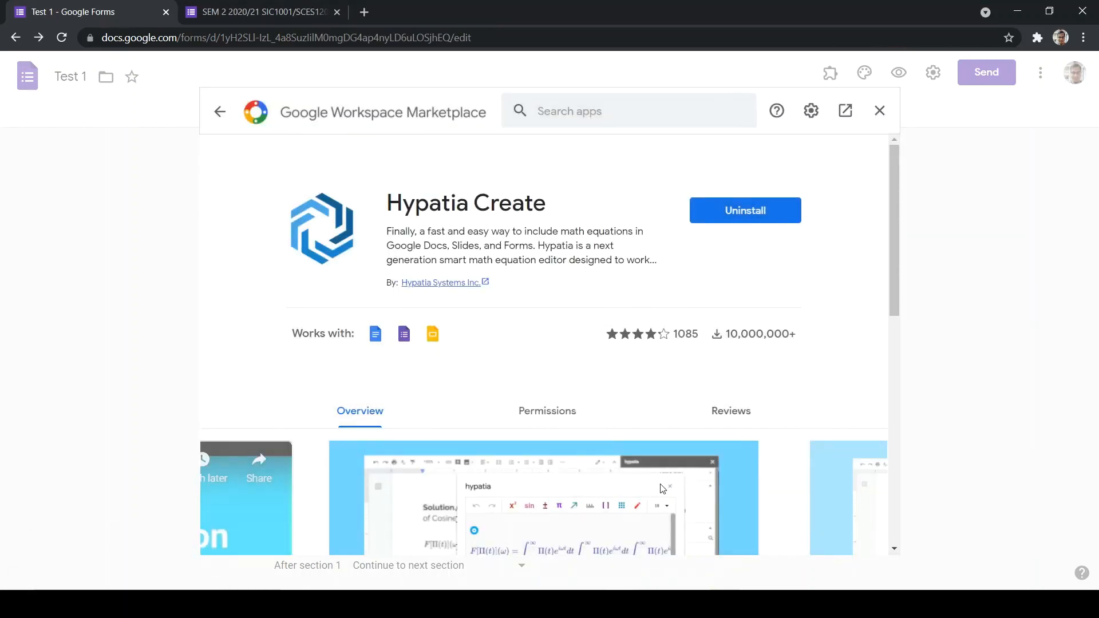
{"action": "left_click", "coordinate": [216, 111]}
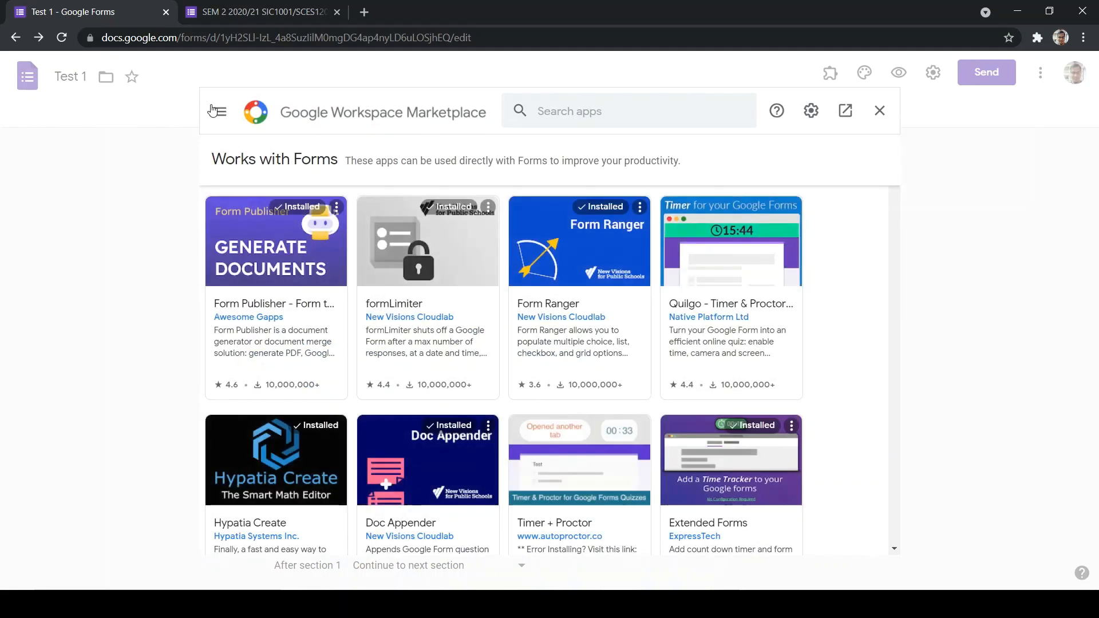
{"action": "left_click", "coordinate": [882, 116]}
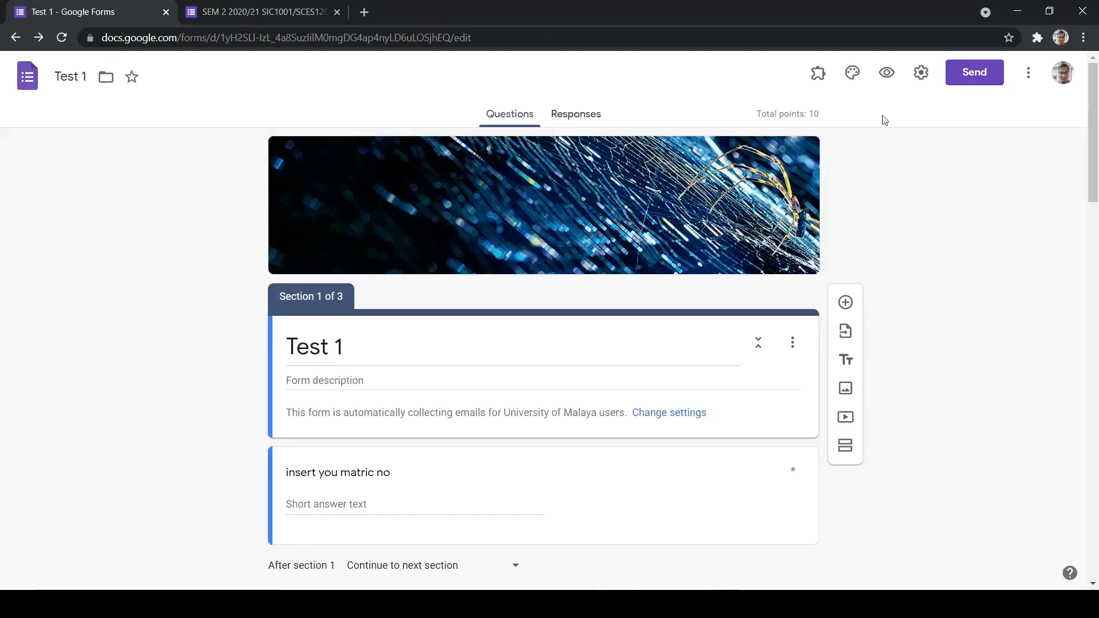
Open Hypatia Create's Insert/Edit Math editor from the installed add-ons and dismiss its welcome message
{"action": "left_click", "coordinate": [819, 74]}
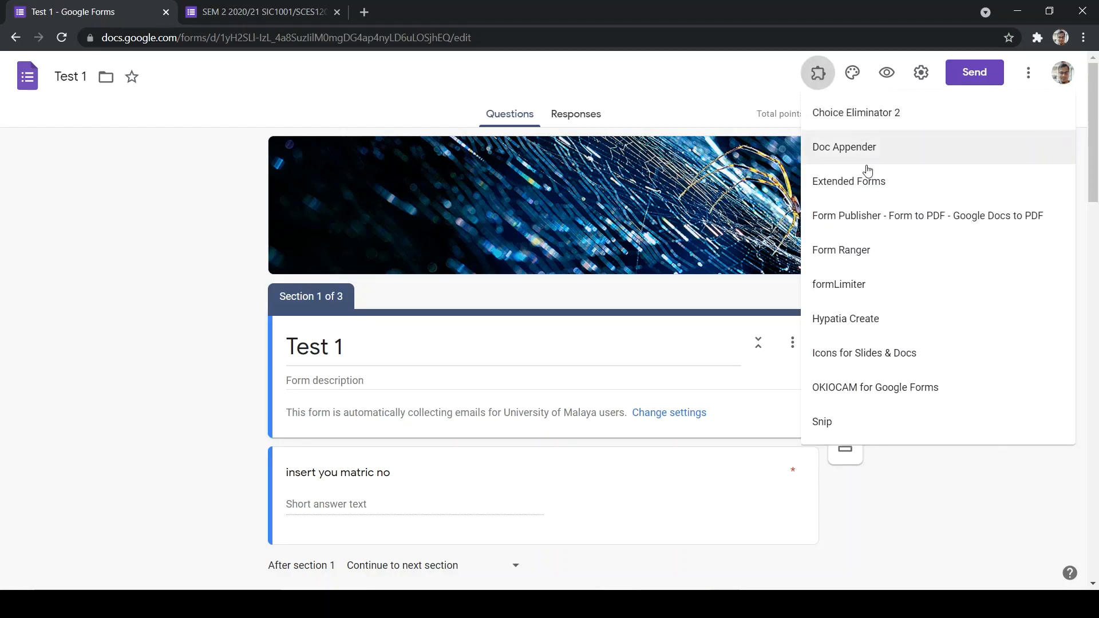
{"action": "left_click", "coordinate": [880, 318]}
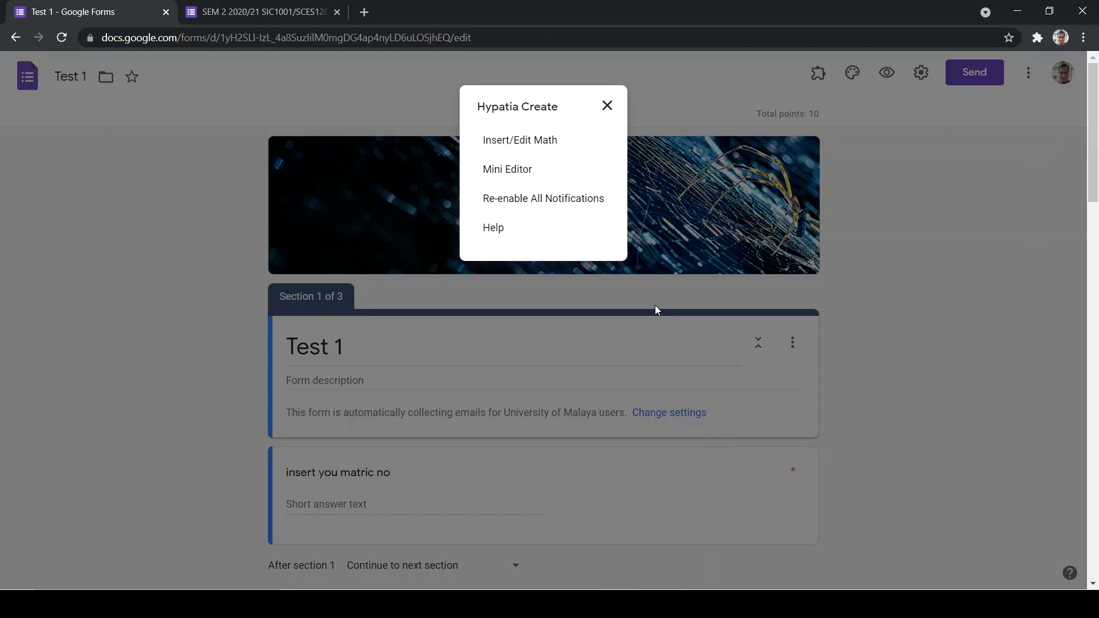
{"action": "left_click", "coordinate": [524, 144]}
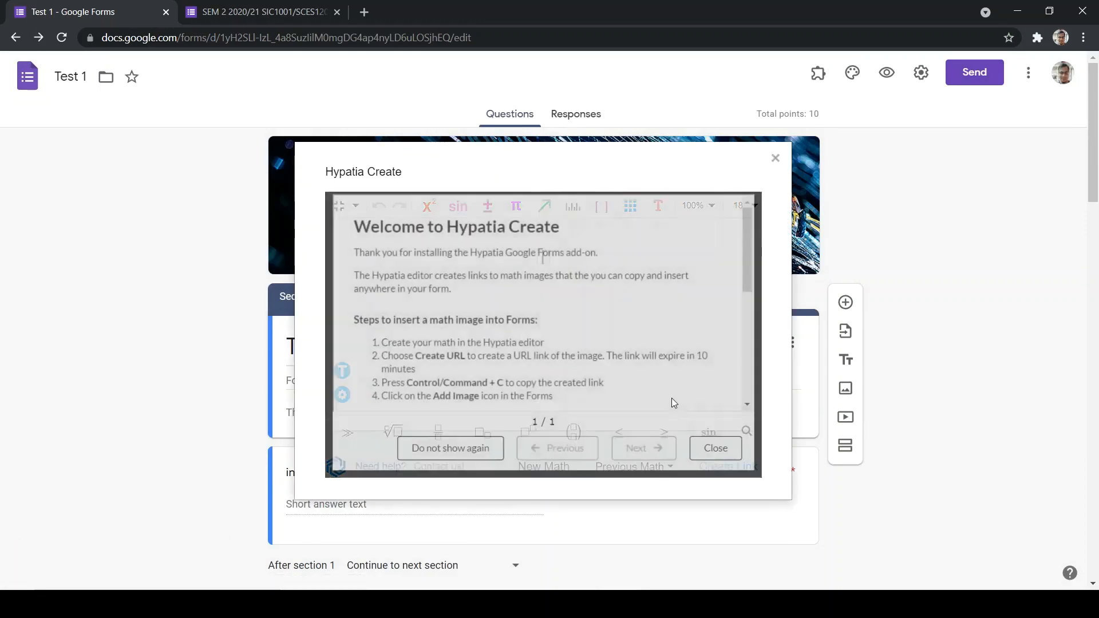
{"action": "left_click", "coordinate": [725, 466]}
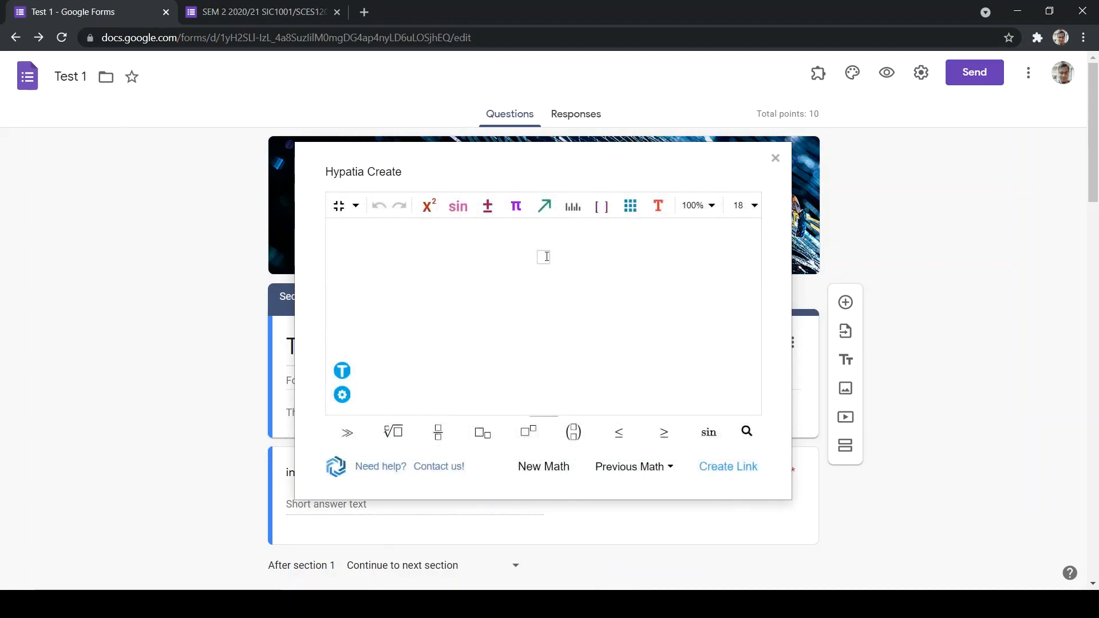
Write the equation x² + 2x = 4 using the superscript template, create its image link and close the math editor
{"action": "left_click", "coordinate": [431, 214]}
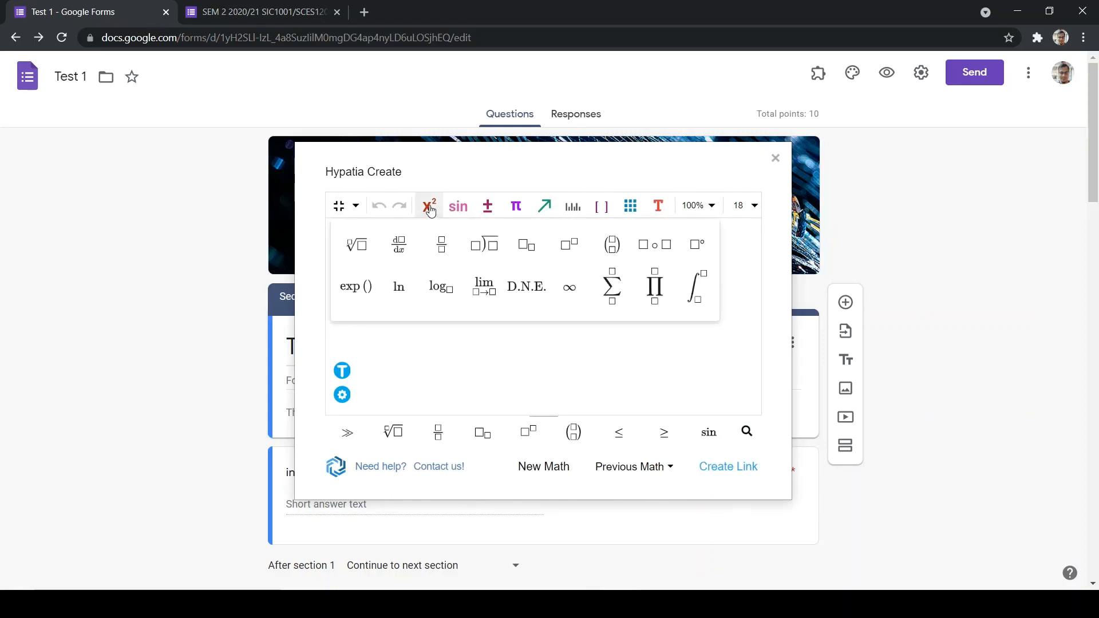
{"action": "left_click", "coordinate": [561, 251]}
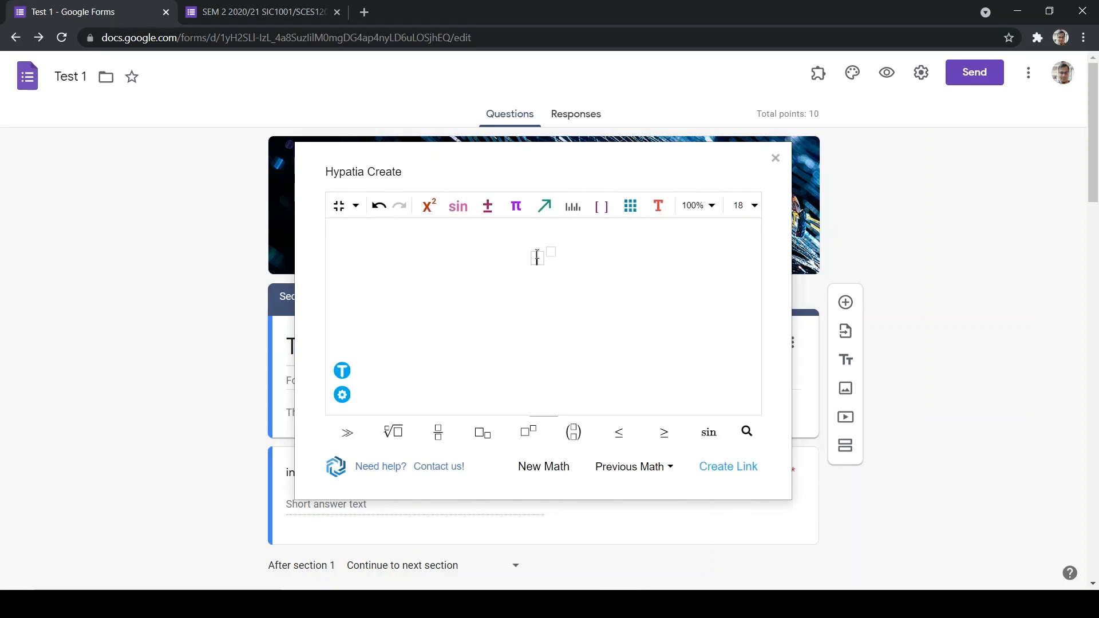
{"action": "type", "text": "x"}
{"action": "key", "text": "Right"}
{"action": "type", "text": "2"}
{"action": "key", "text": "Right"}
{"action": "type", "text": "+ 2x = 4"}
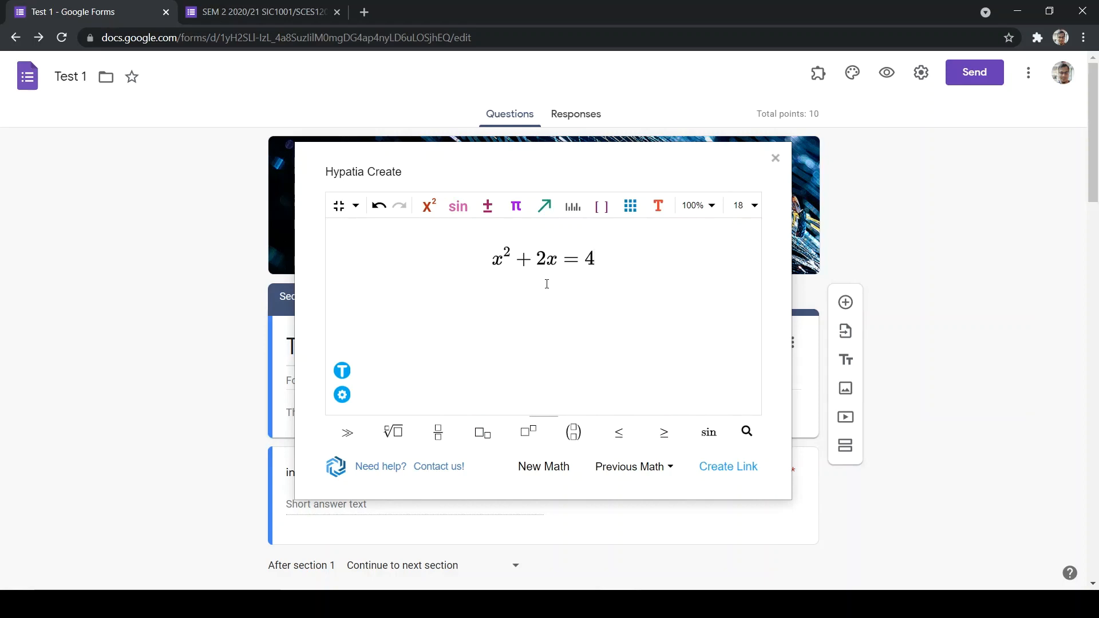
{"action": "left_click", "coordinate": [743, 474]}
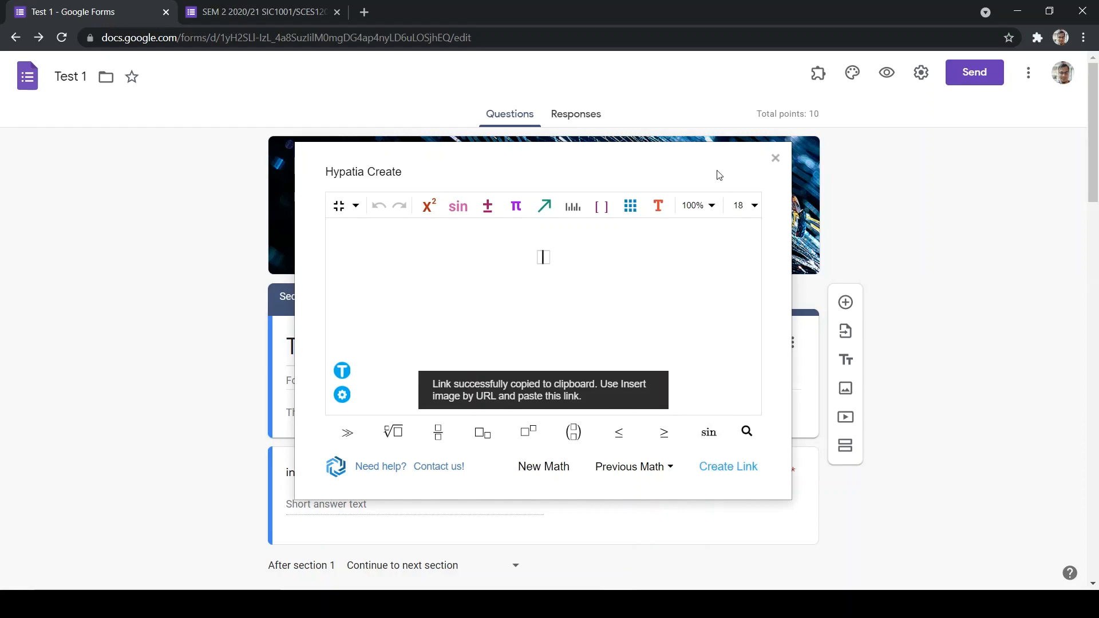
{"action": "left_click", "coordinate": [776, 158]}
Add a new multiple-choice question below the hexagonal structure question at the end of Section A
{"action": "scroll", "coordinate": [492, 475], "scroll_direction": "down", "scroll_amount": 7}
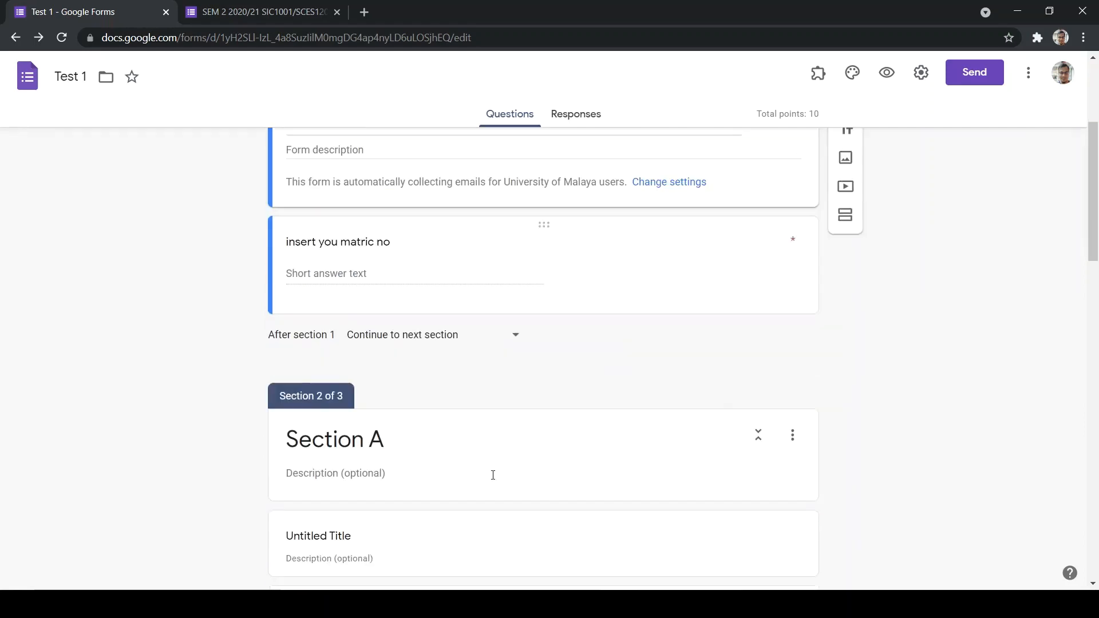
{"action": "scroll", "coordinate": [492, 475], "scroll_direction": "down", "scroll_amount": 15}
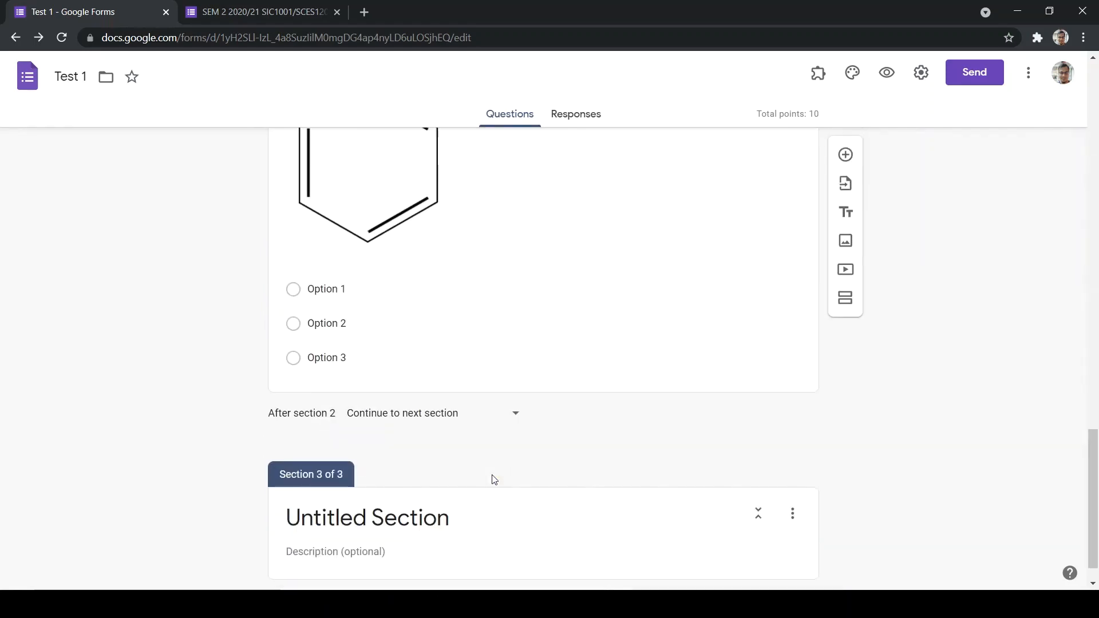
{"action": "scroll", "coordinate": [583, 389], "scroll_direction": "down", "scroll_amount": 3}
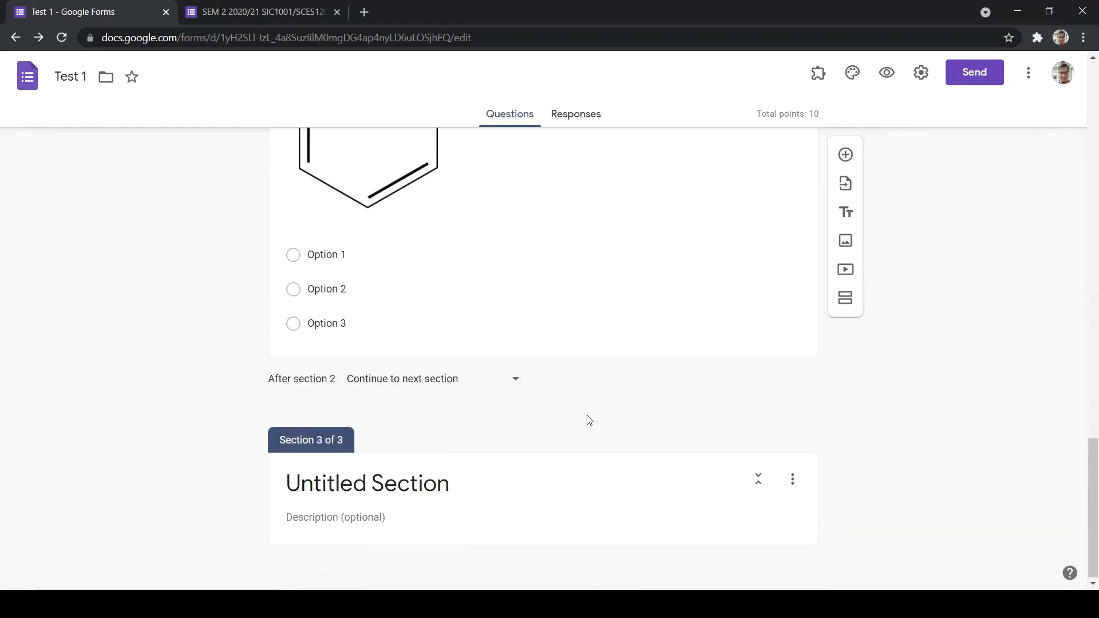
{"action": "left_click", "coordinate": [846, 154]}
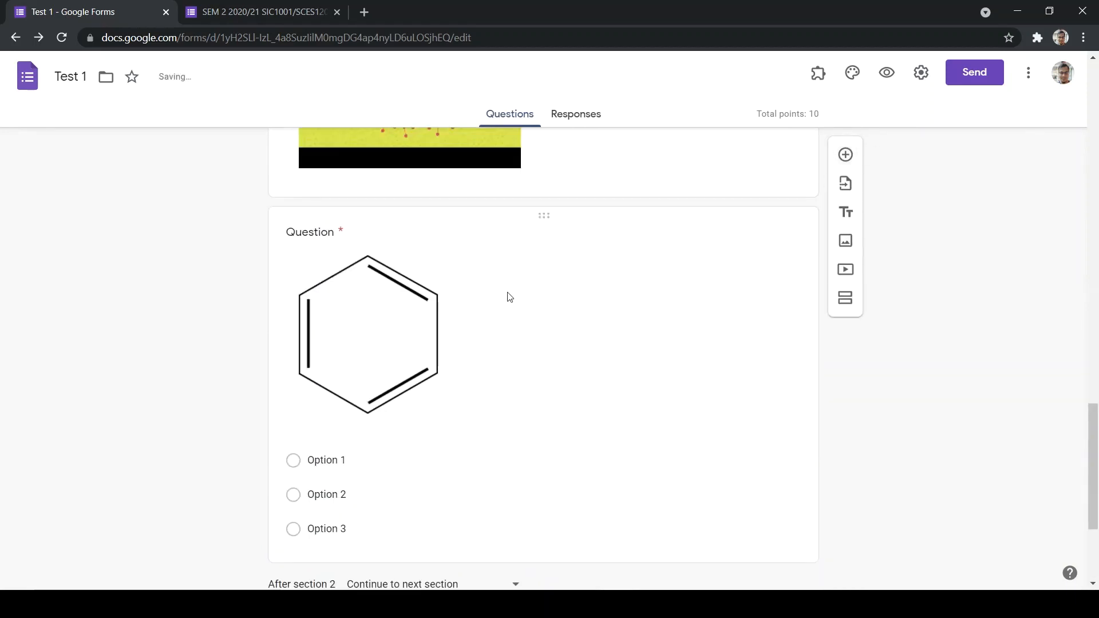
{"action": "scroll", "coordinate": [760, 131], "scroll_direction": "up", "scroll_amount": 10}
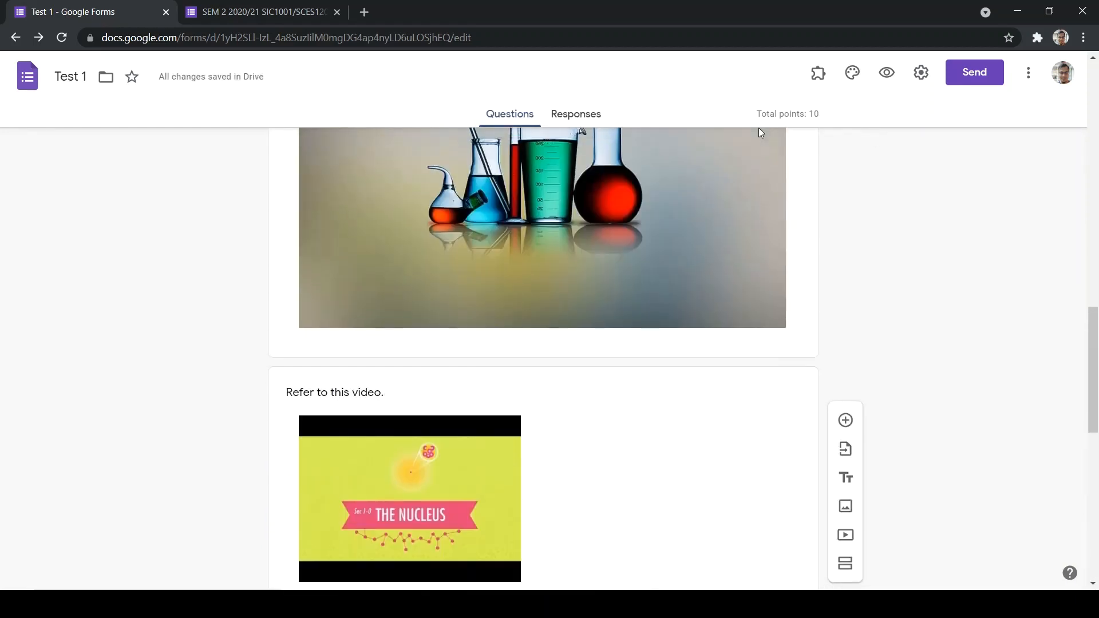
{"action": "scroll", "coordinate": [713, 346], "scroll_direction": "down", "scroll_amount": 11}
{"action": "left_click", "coordinate": [713, 345]}
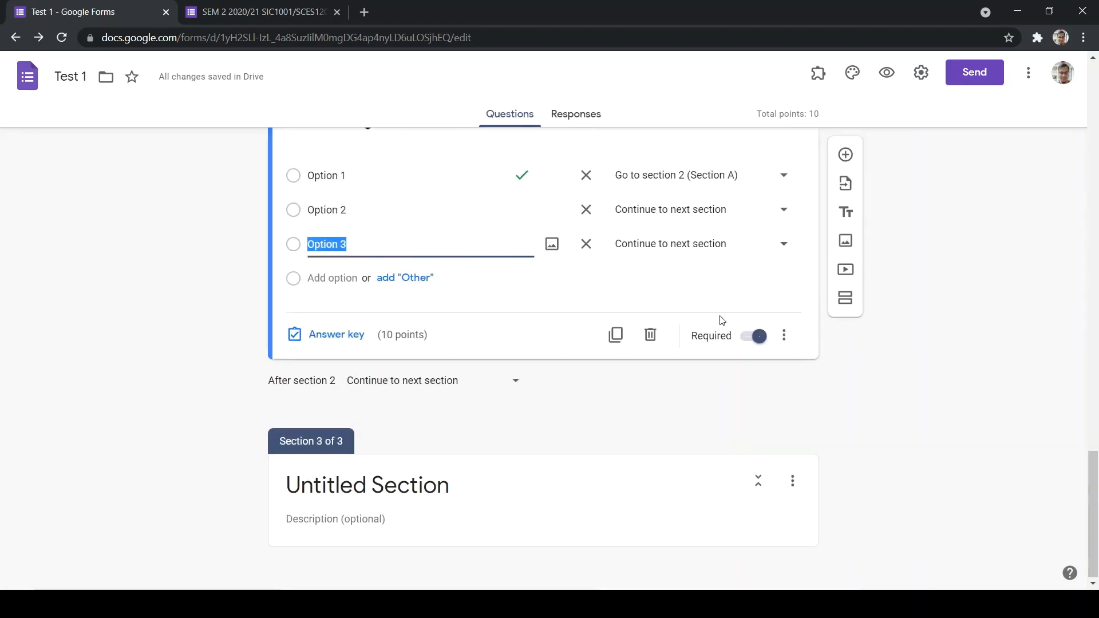
{"action": "left_click", "coordinate": [846, 155]}
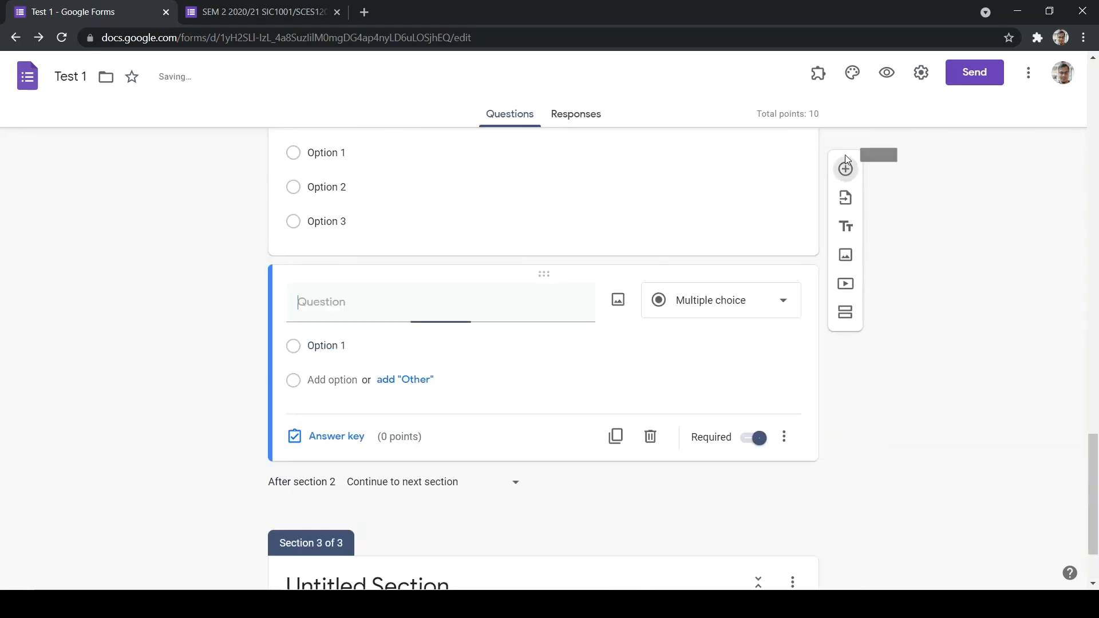
Insert the x² + 2x = 4 image into the new question by URL from the copied link and center-align it
{"action": "left_click", "coordinate": [618, 300]}
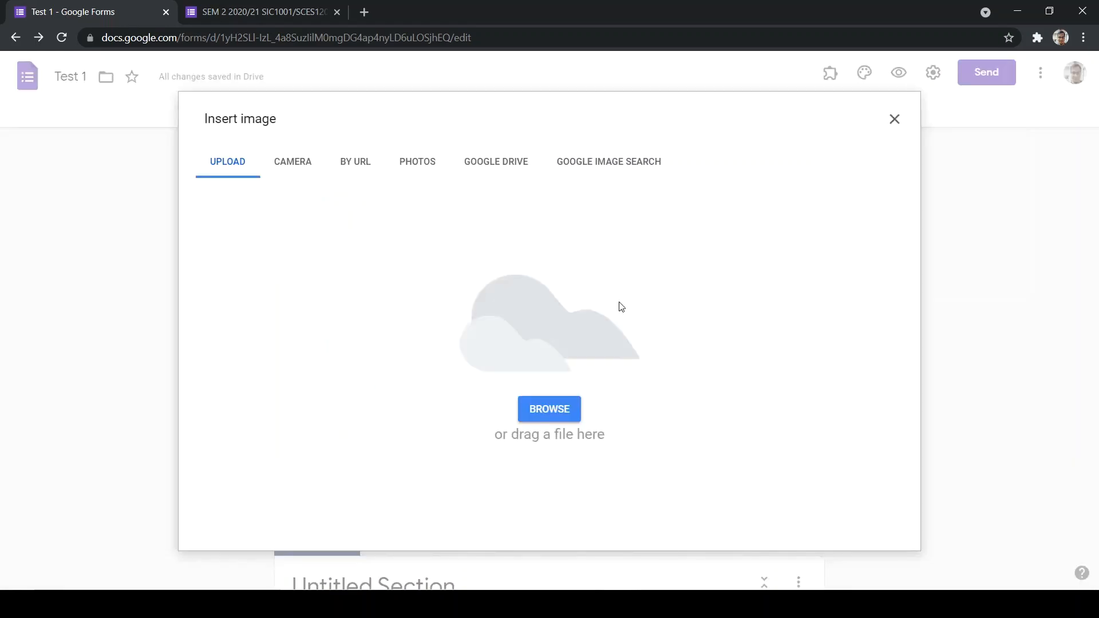
{"action": "left_click", "coordinate": [353, 168]}
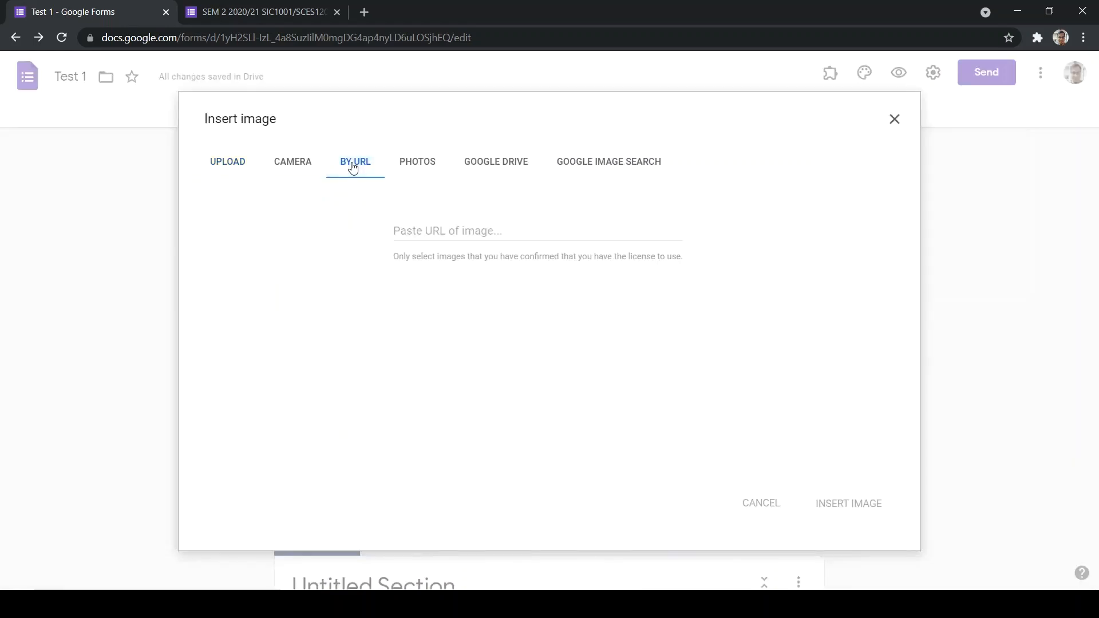
{"action": "left_click", "coordinate": [440, 232]}
{"action": "key", "text": "ctrl+v"}
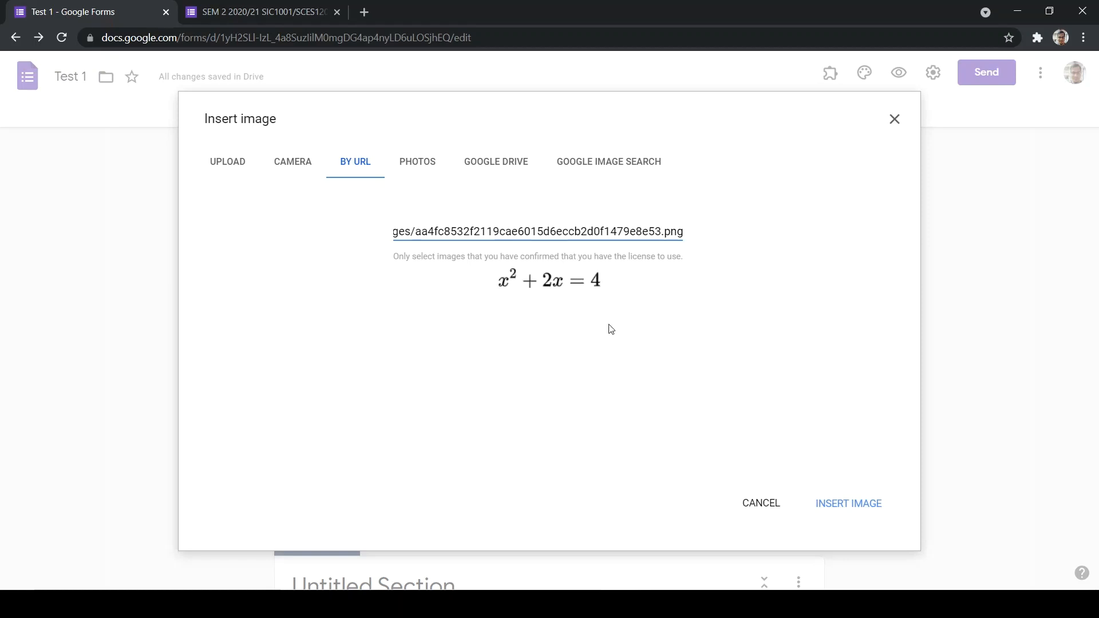
{"action": "left_click", "coordinate": [831, 504]}
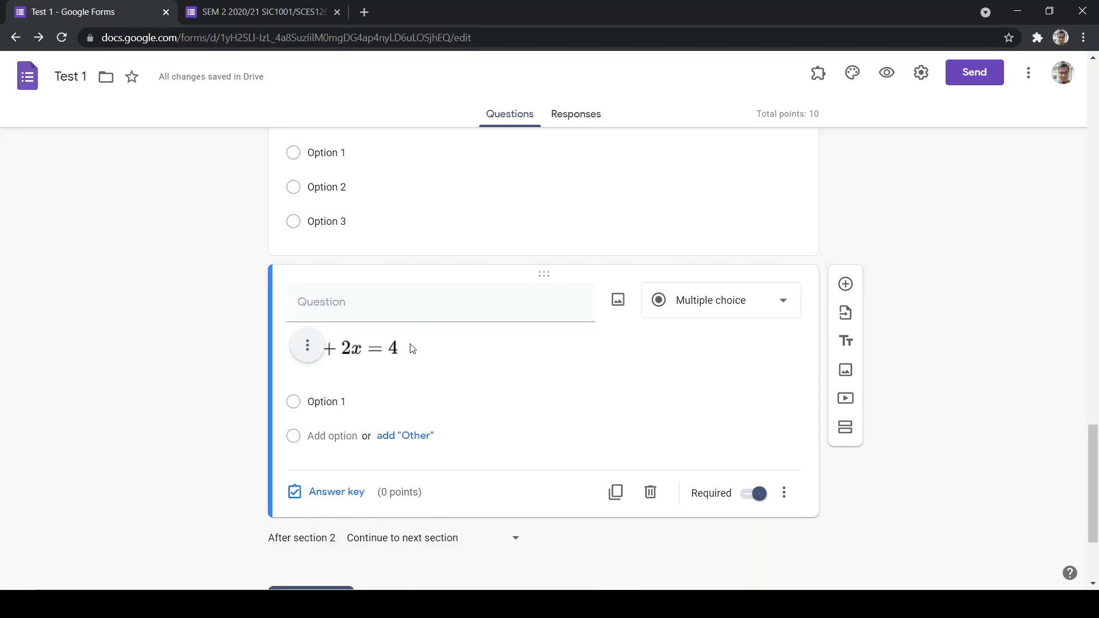
{"action": "left_click", "coordinate": [307, 345]}
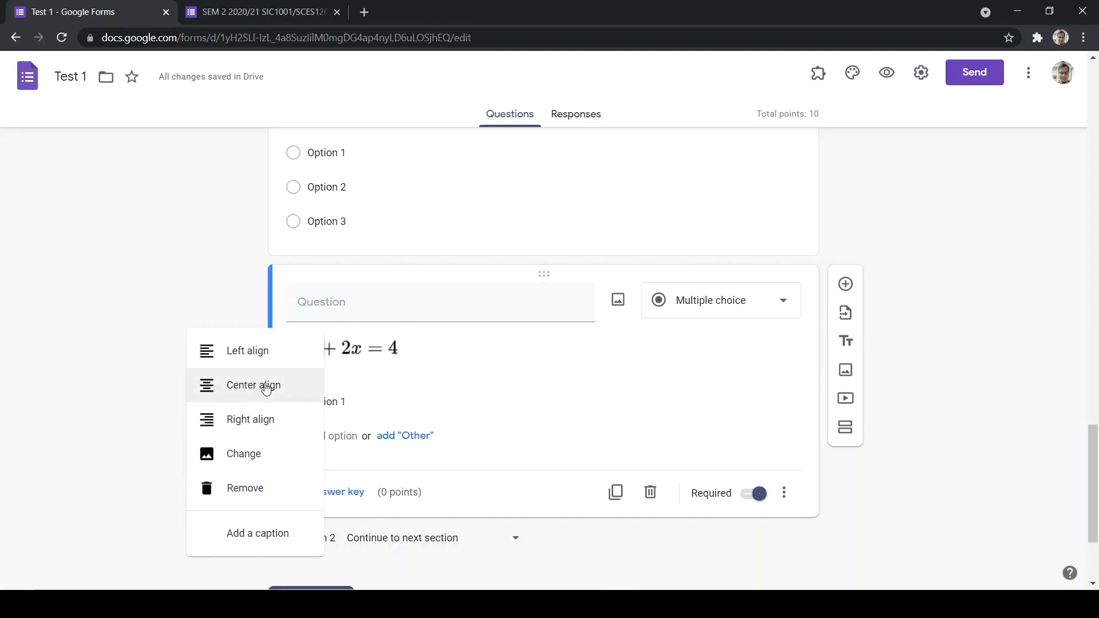
{"action": "left_click", "coordinate": [264, 386]}
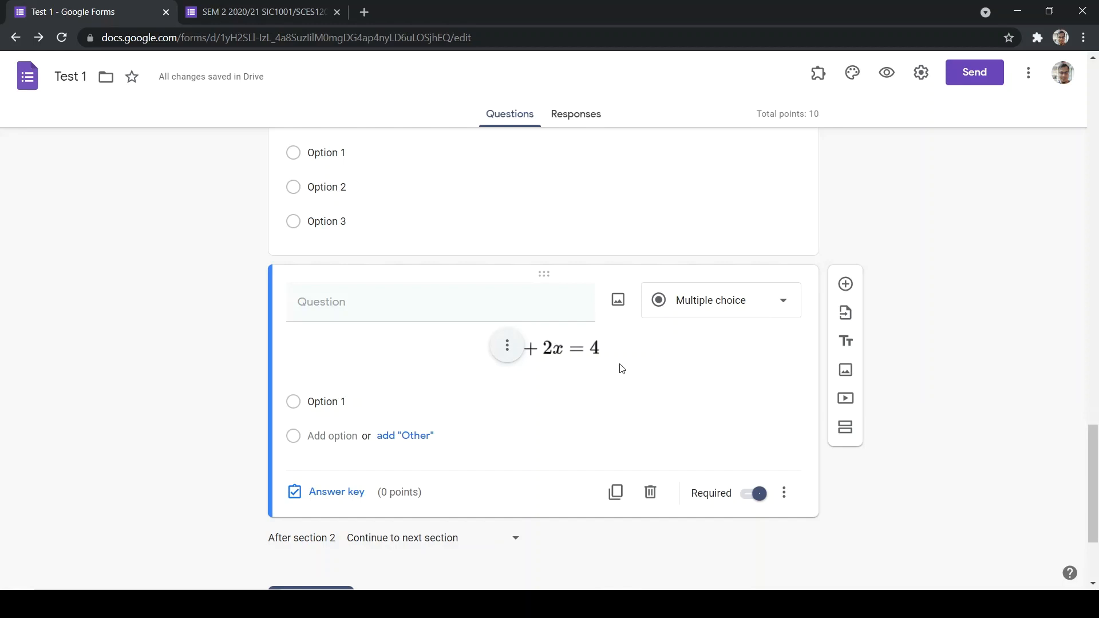
{"action": "left_click", "coordinate": [818, 73]}
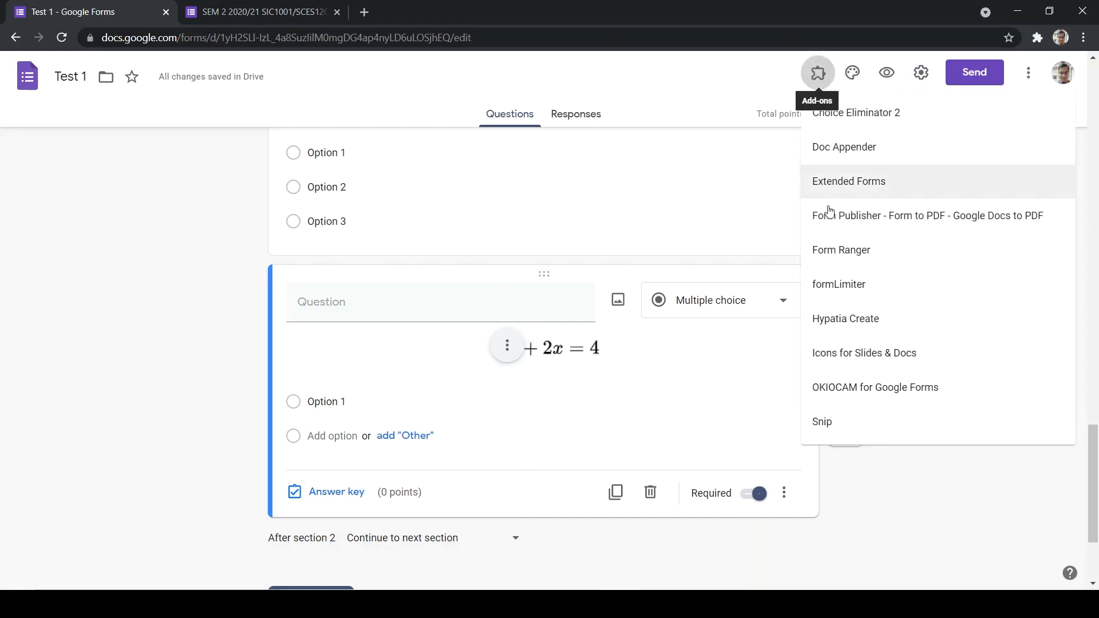
{"action": "left_click", "coordinate": [859, 319]}
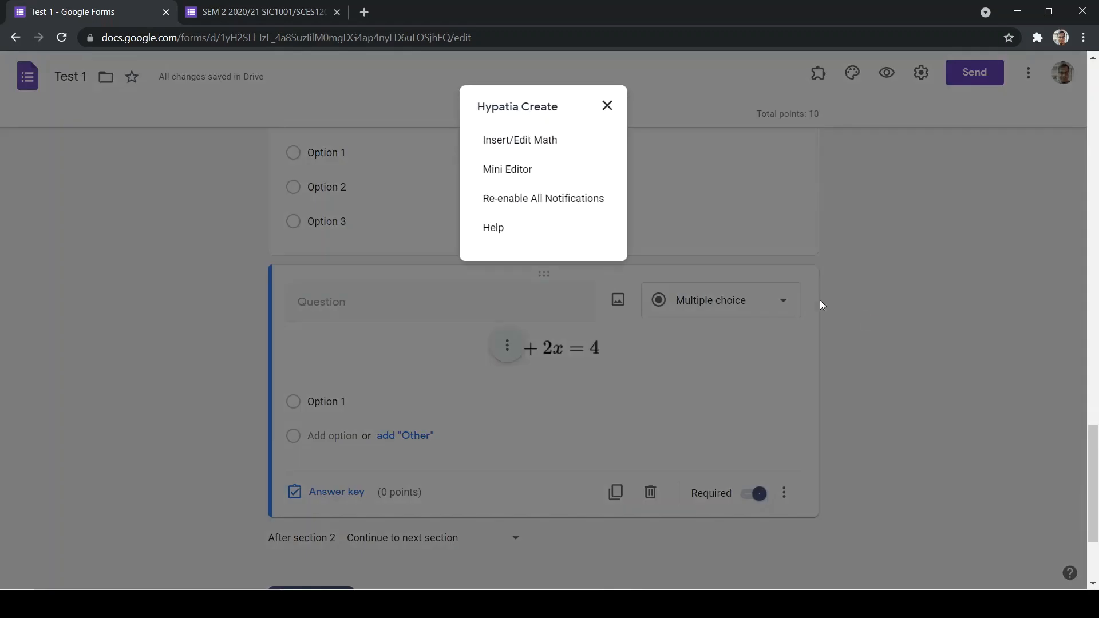
{"action": "left_click", "coordinate": [500, 172]}
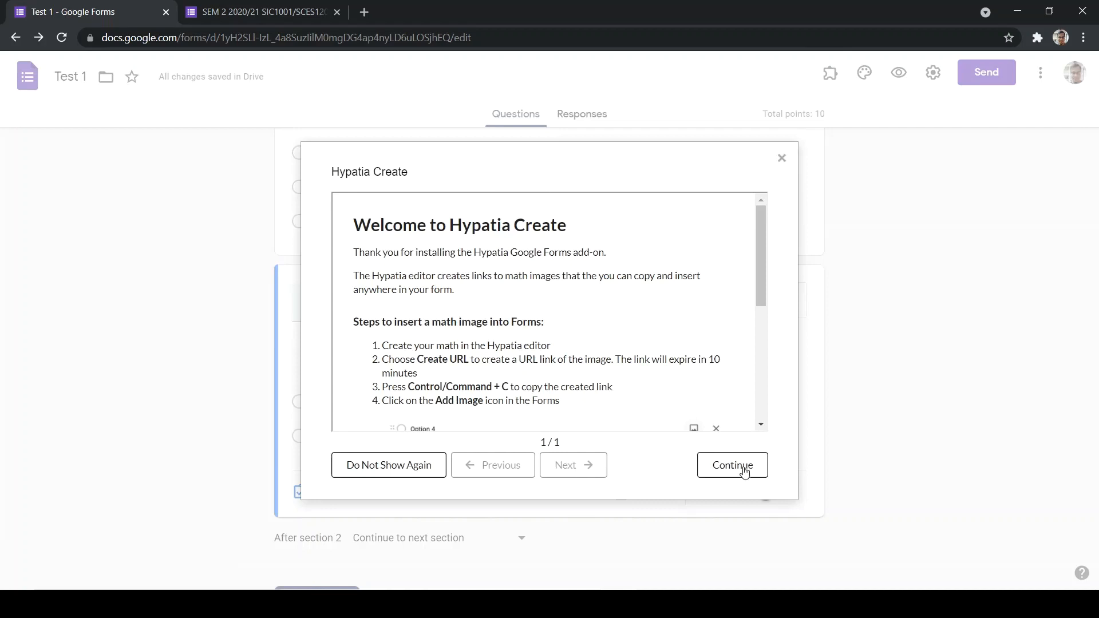
{"action": "left_click", "coordinate": [743, 470]}
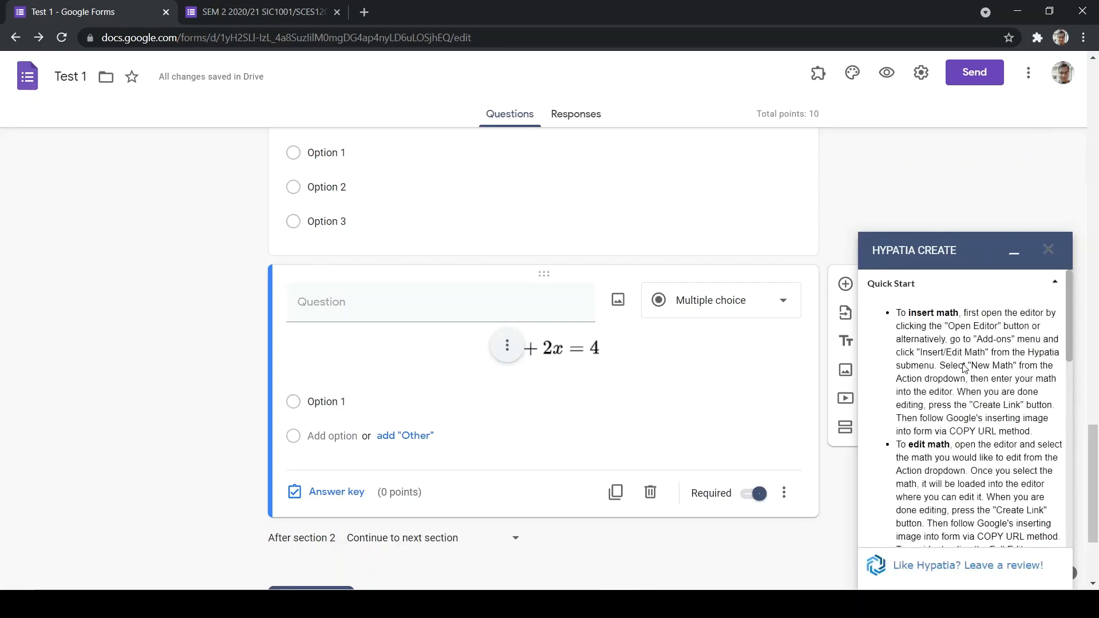
{"action": "scroll", "coordinate": [965, 338], "scroll_direction": "down", "scroll_amount": 3}
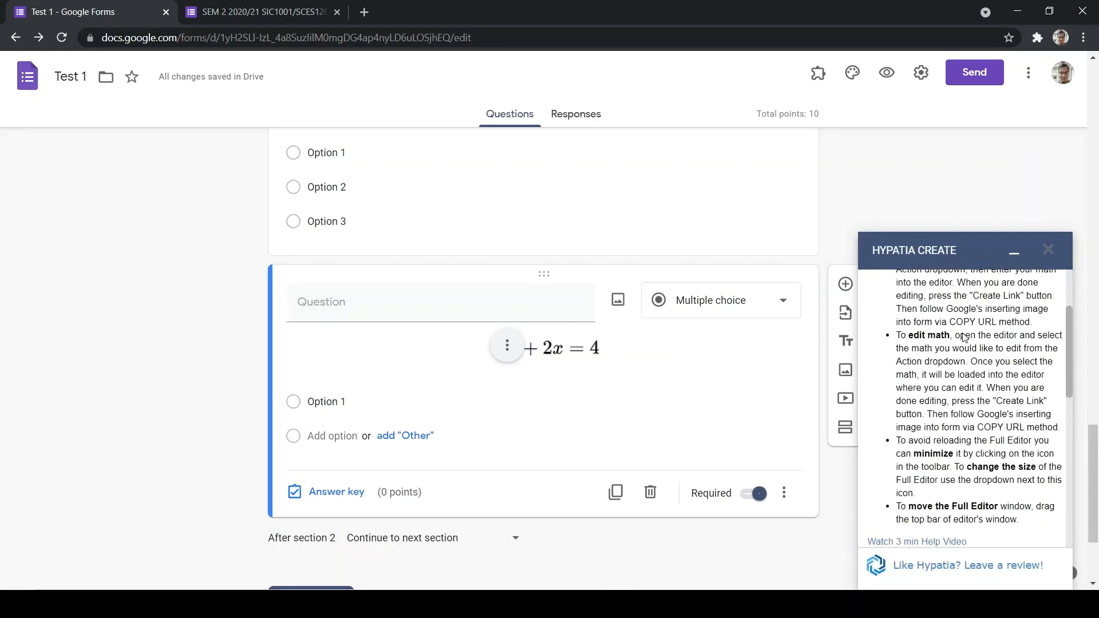
{"action": "scroll", "coordinate": [965, 338], "scroll_direction": "down", "scroll_amount": 5}
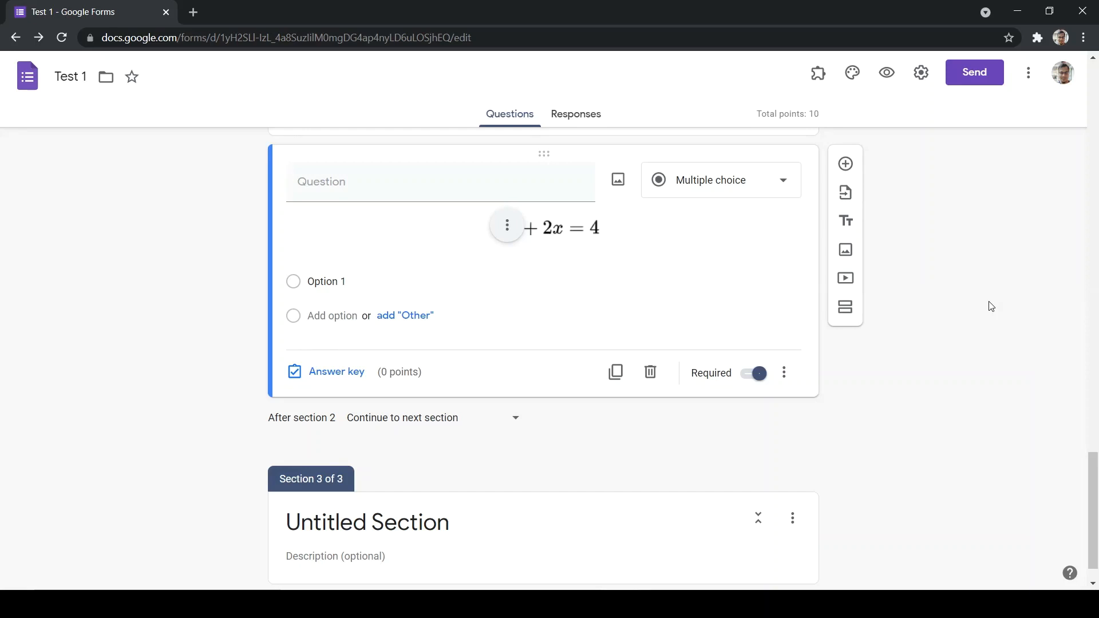
Search the Google Workspace Marketplace for "form limiter" and close the Marketplace
{"action": "left_click", "coordinate": [1029, 72]}
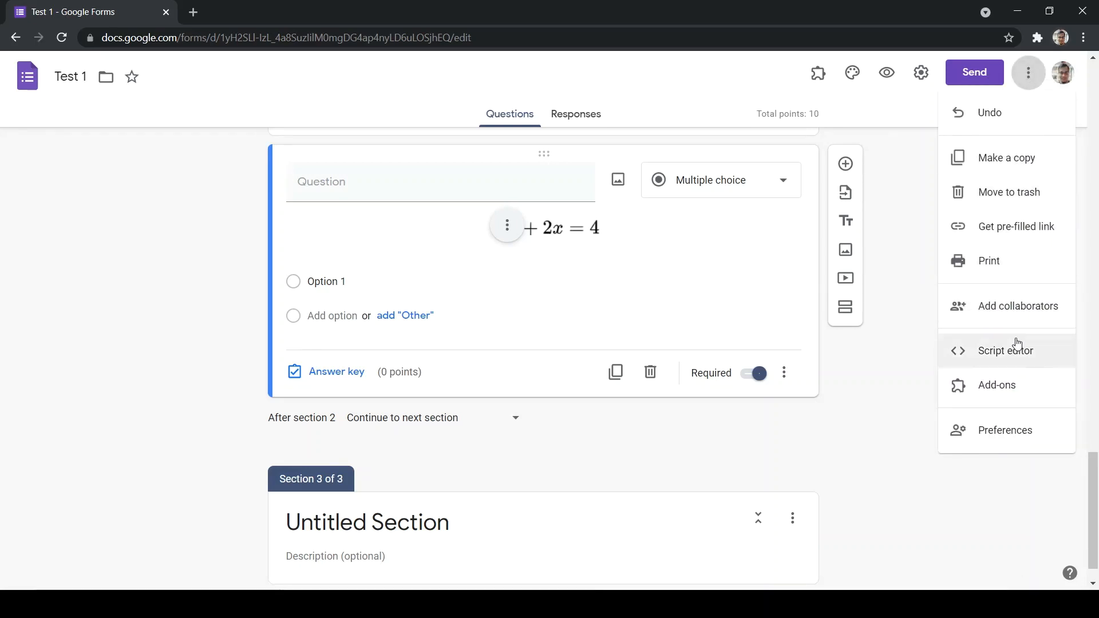
{"action": "left_click", "coordinate": [1019, 383]}
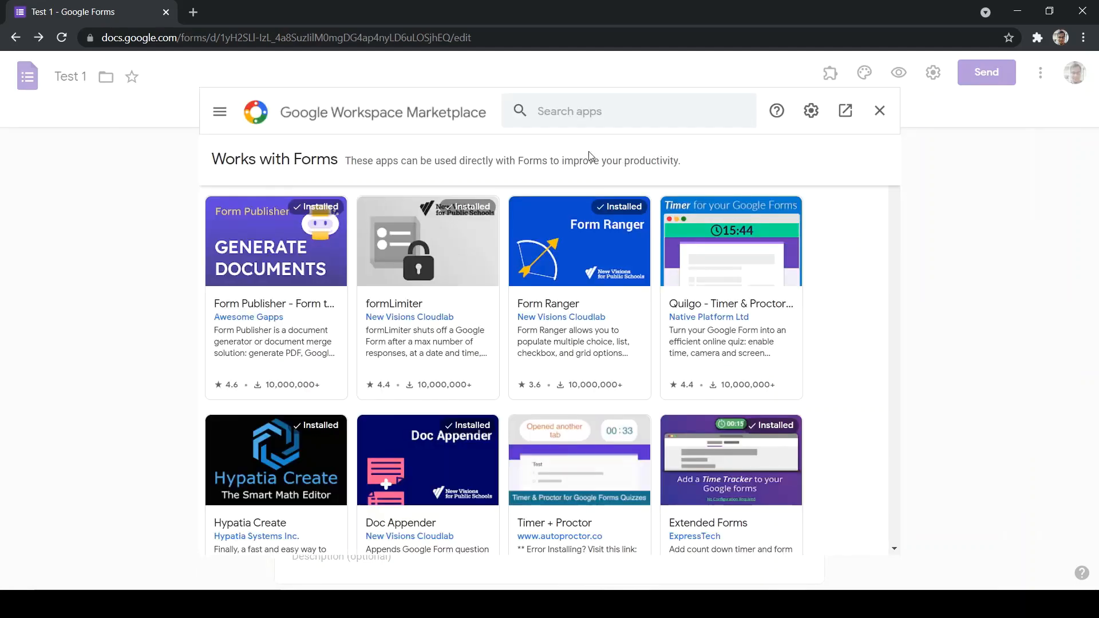
{"action": "left_click", "coordinate": [555, 111]}
{"action": "type", "text": "for"}
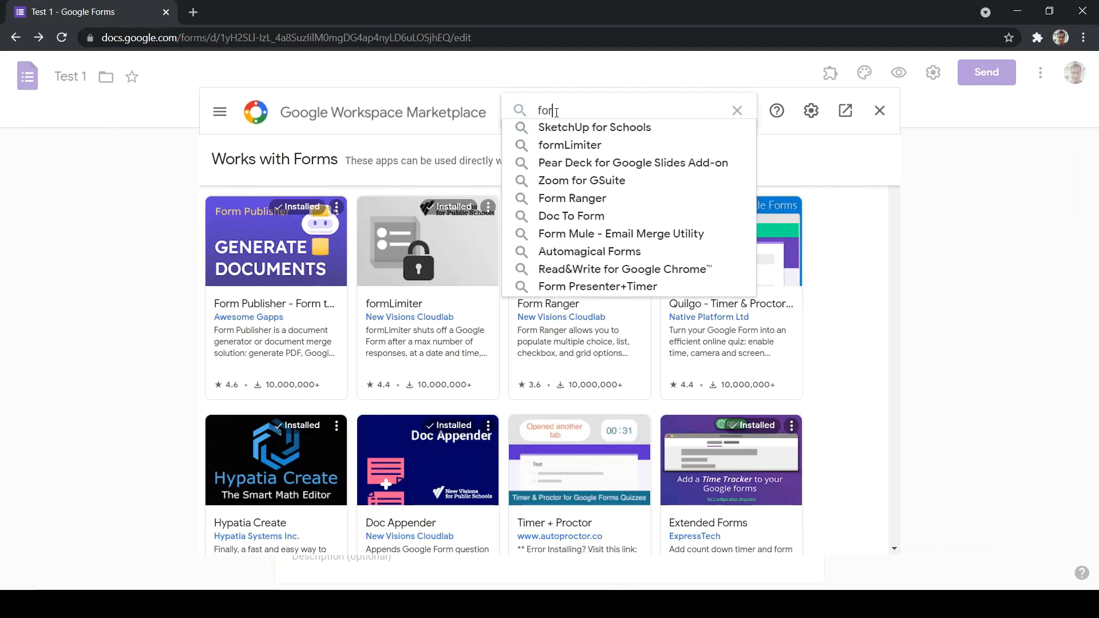
{"action": "type", "text": "m limiter"}
{"action": "key", "text": "Return"}
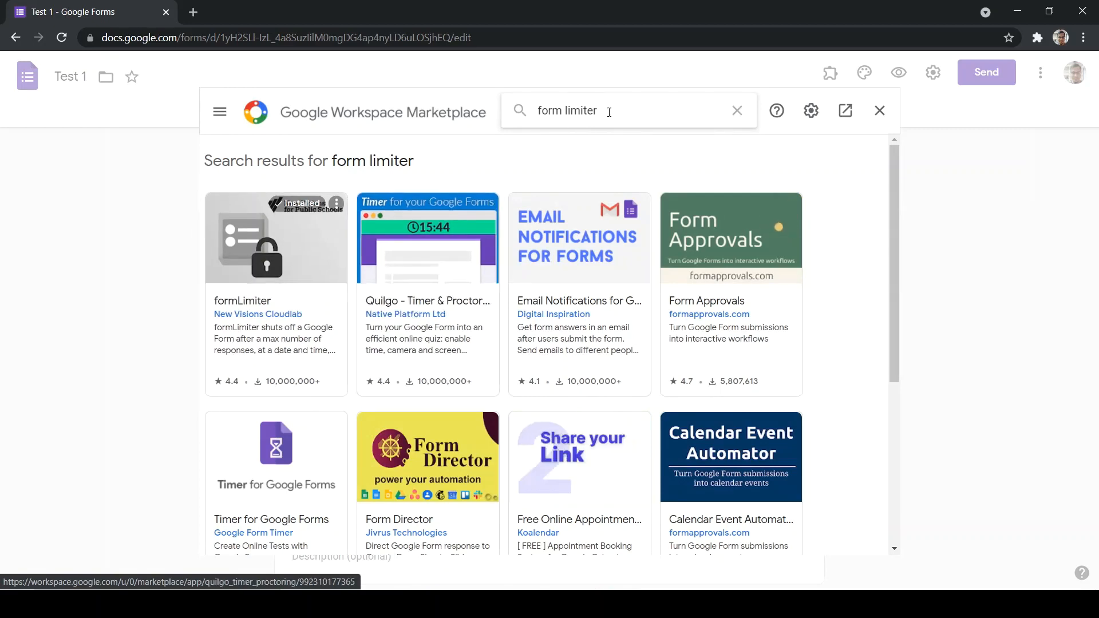
{"action": "left_click", "coordinate": [880, 110]}
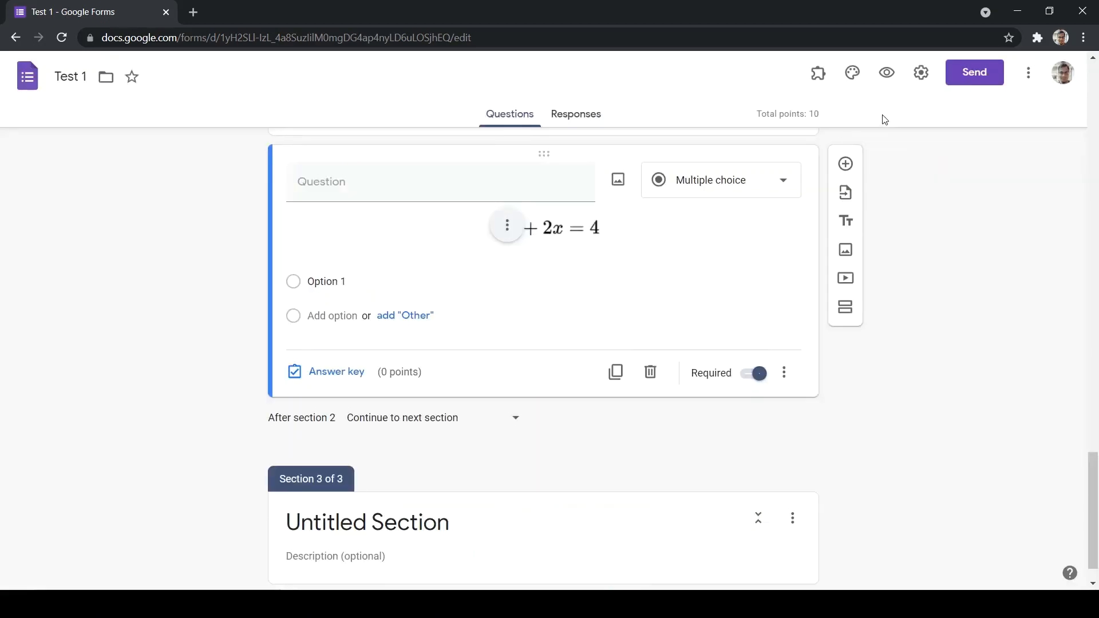
{"action": "left_click", "coordinate": [820, 82]}
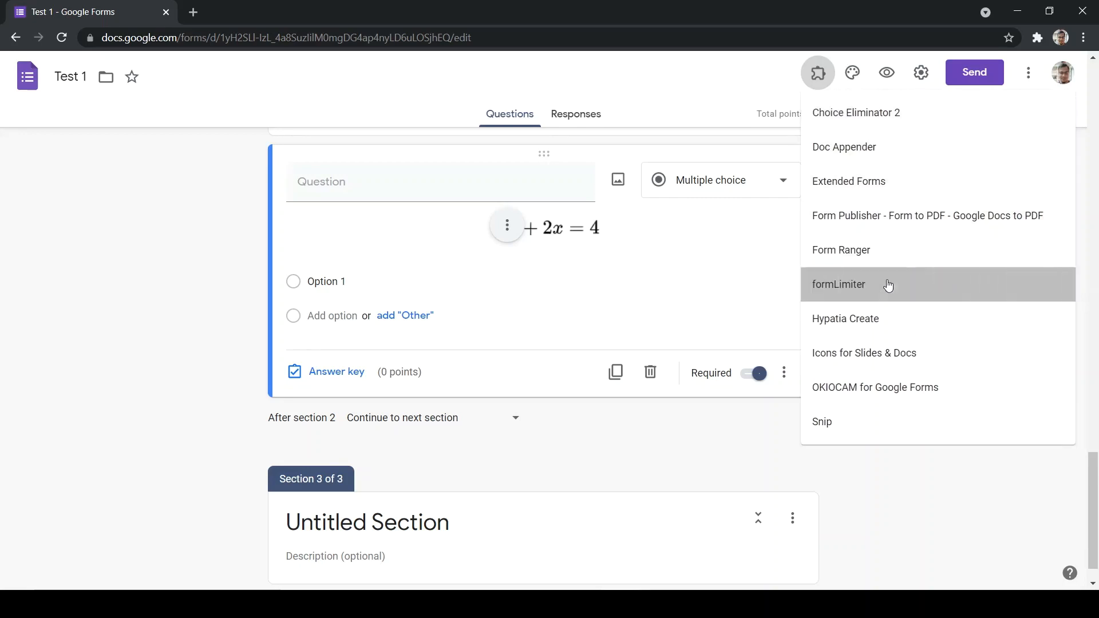
{"action": "left_click", "coordinate": [888, 285]}
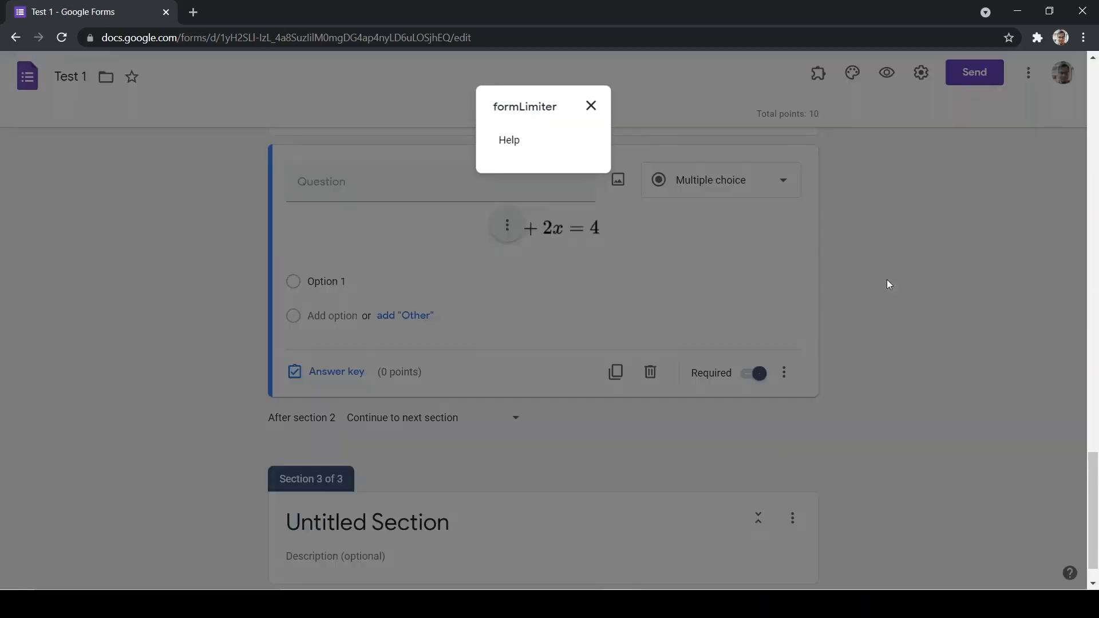
{"action": "left_click", "coordinate": [581, 118]}
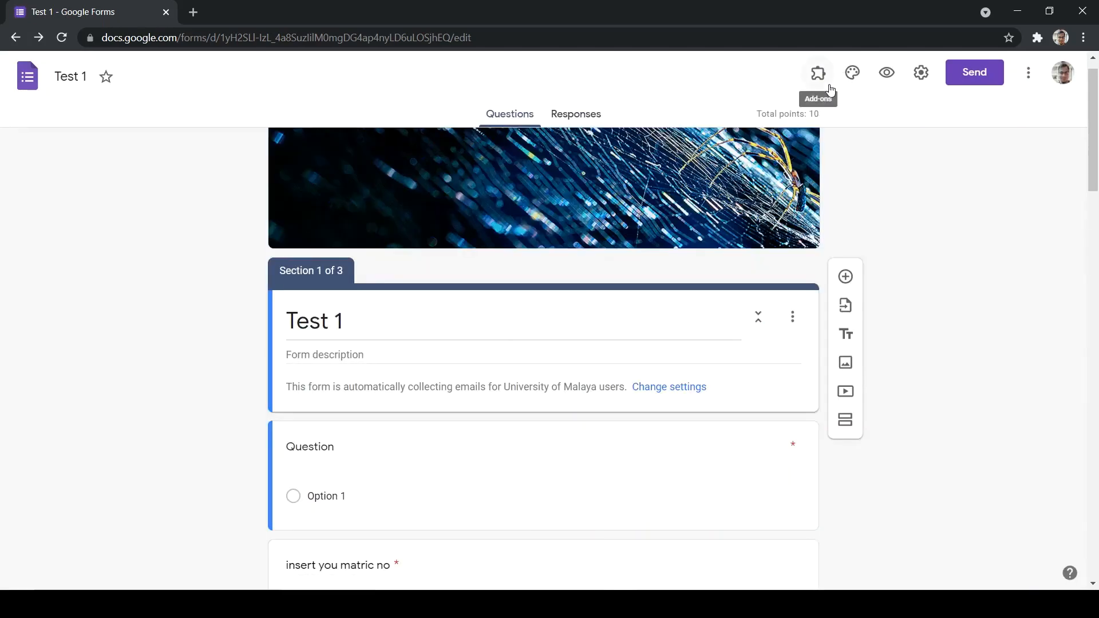
Open formLimiter's Set limit settings for the Test 1 form and set the limit type to date and time
{"action": "left_click", "coordinate": [811, 86]}
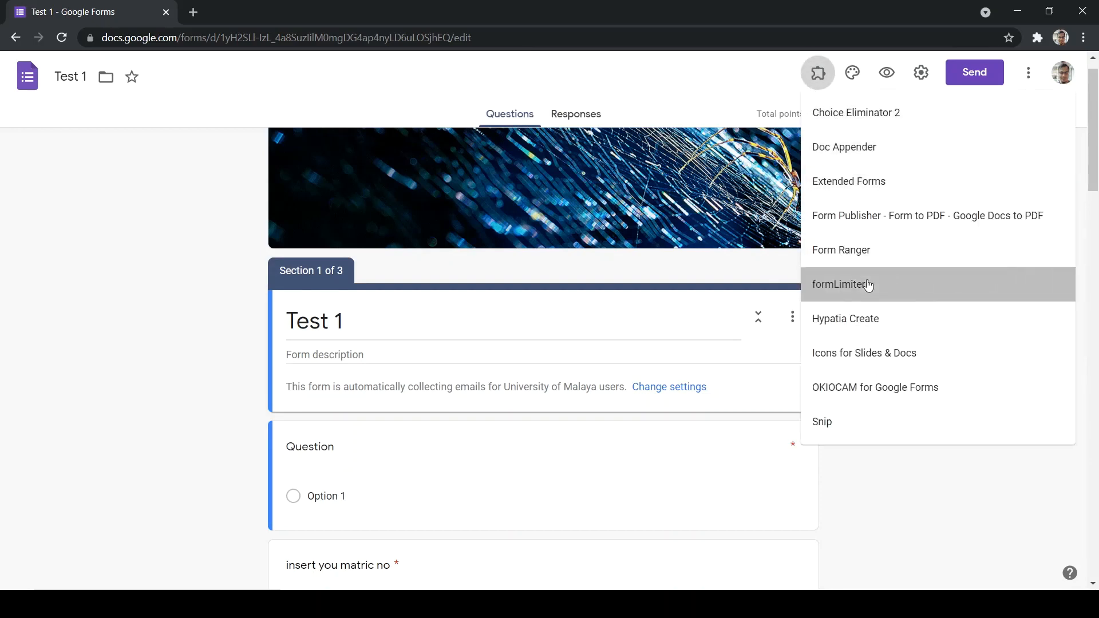
{"action": "left_click", "coordinate": [868, 285]}
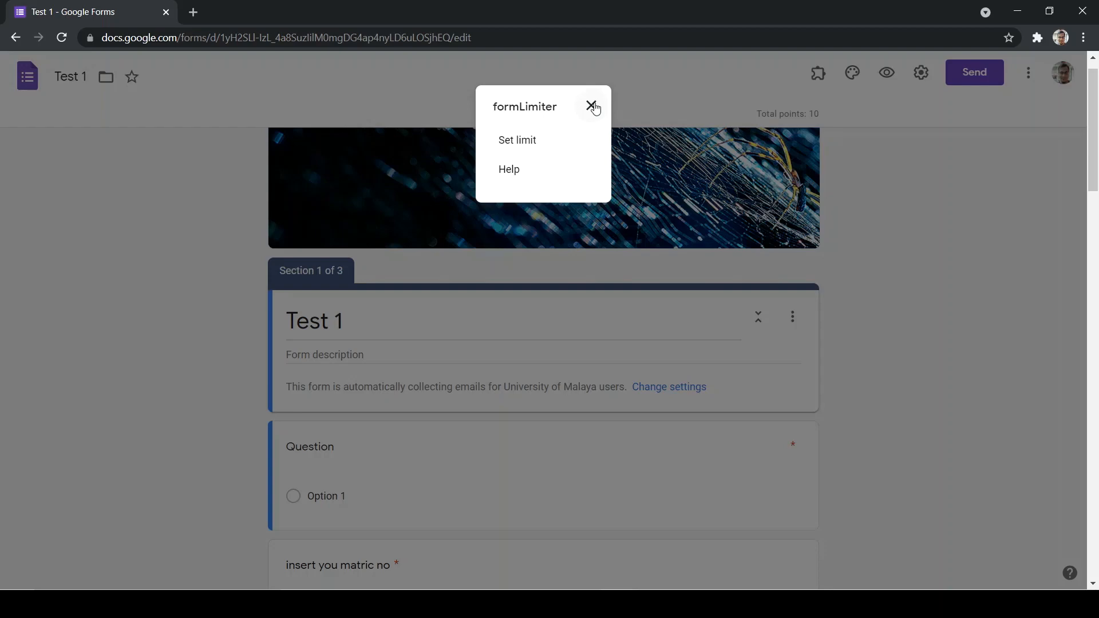
{"action": "left_click", "coordinate": [502, 145]}
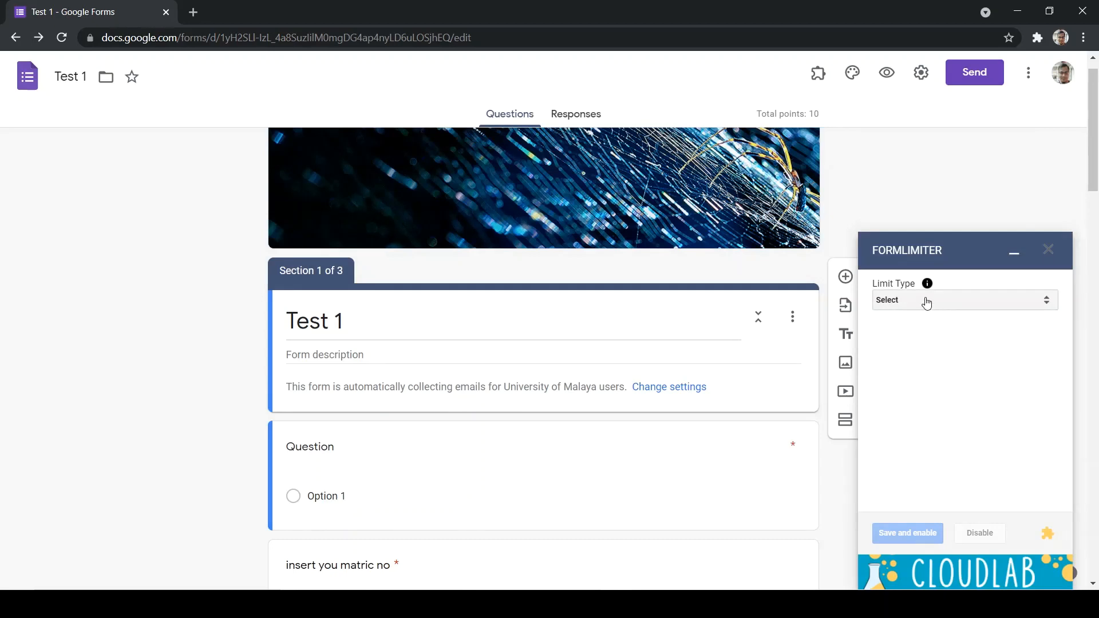
{"action": "left_click", "coordinate": [941, 304]}
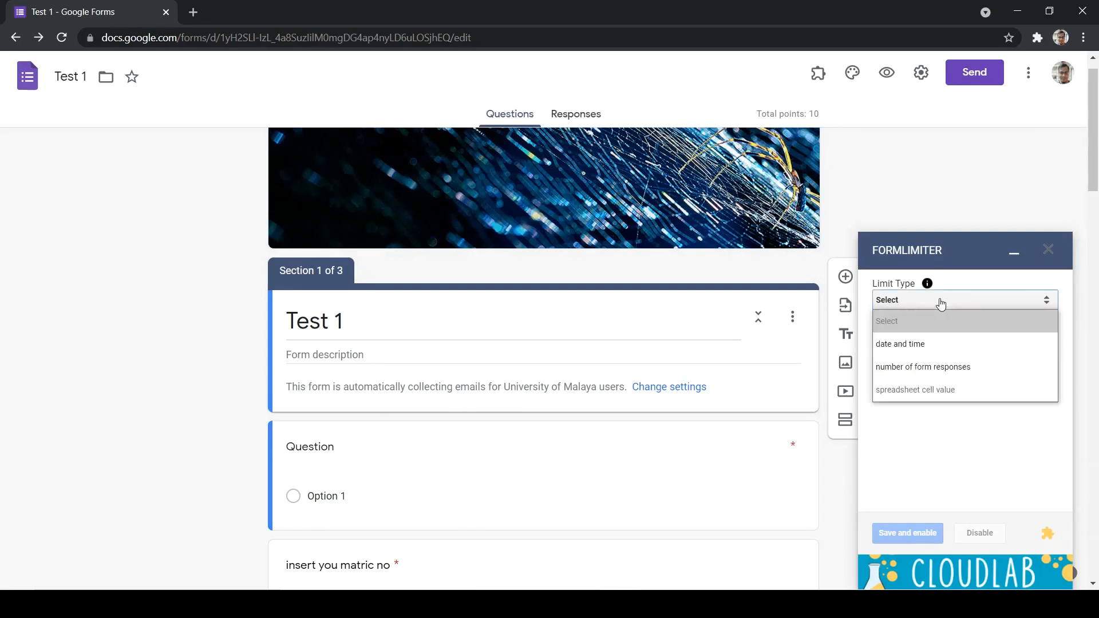
{"action": "left_click", "coordinate": [941, 346]}
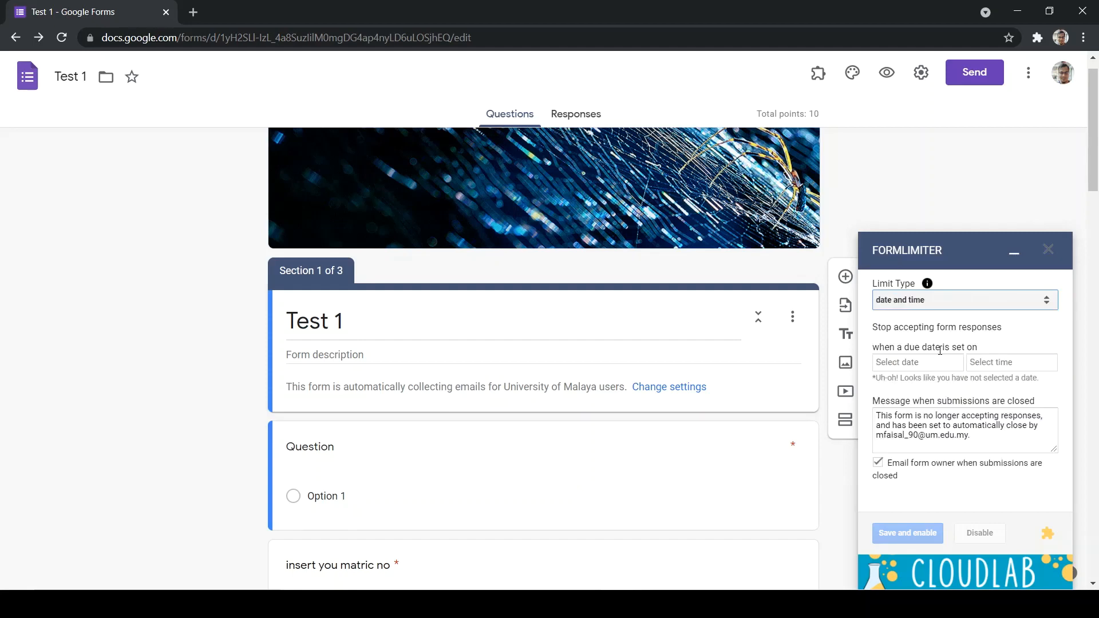
Set the formLimiter due date to 08/17/2021 at 3:00 AM and close the panel without enabling the limit
{"action": "left_click", "coordinate": [903, 363]}
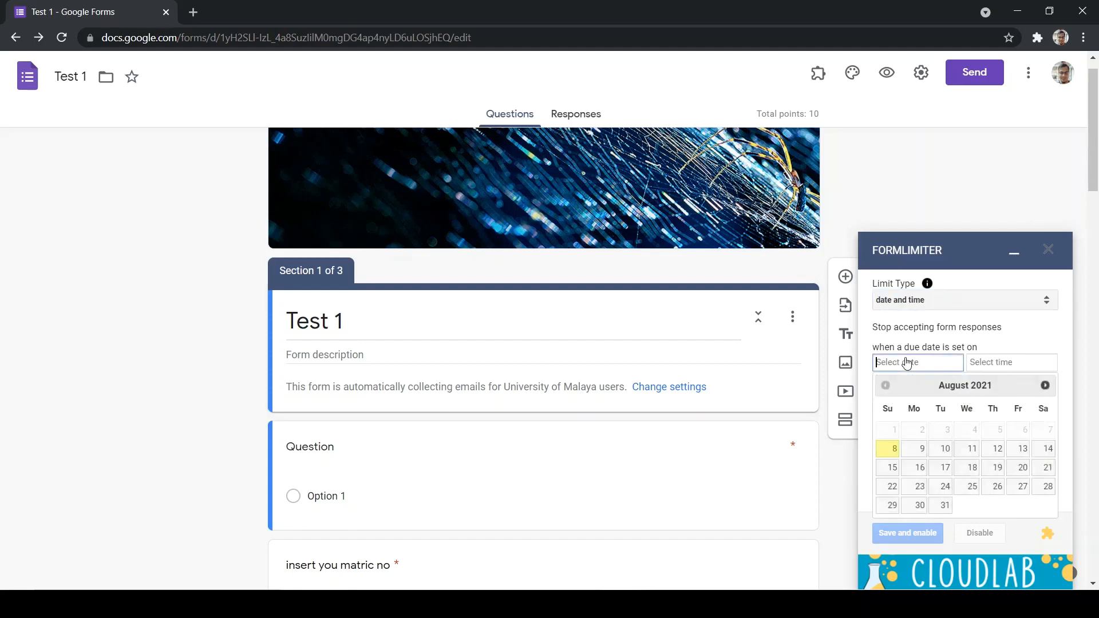
{"action": "left_click", "coordinate": [1004, 371]}
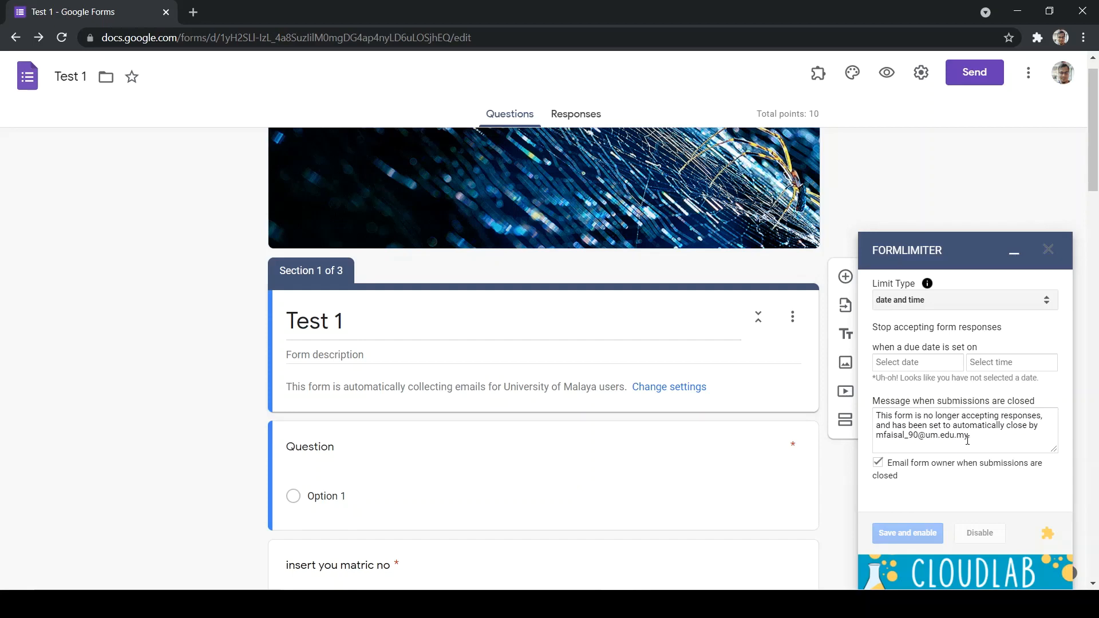
{"action": "left_click", "coordinate": [908, 363]}
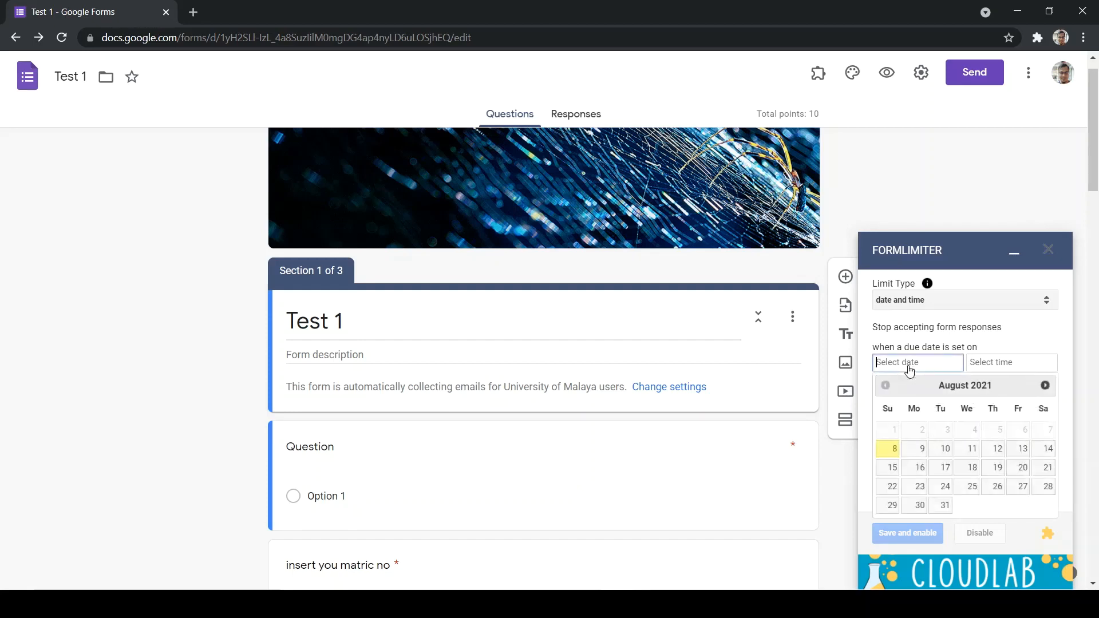
{"action": "left_click", "coordinate": [951, 466]}
{"action": "left_click", "coordinate": [1001, 363]}
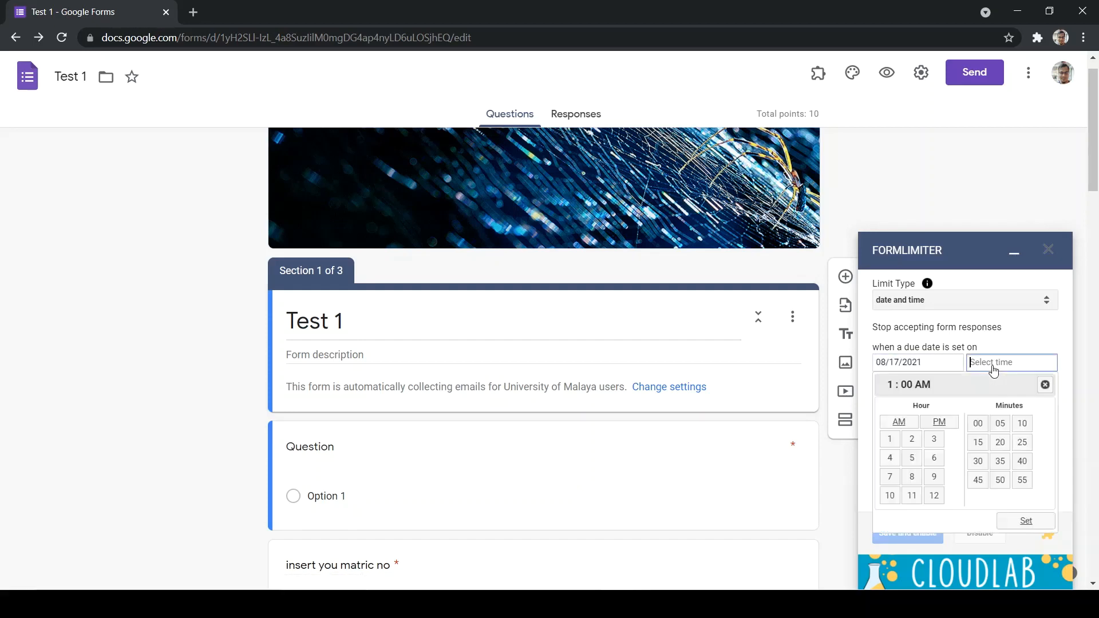
{"action": "left_click", "coordinate": [930, 442]}
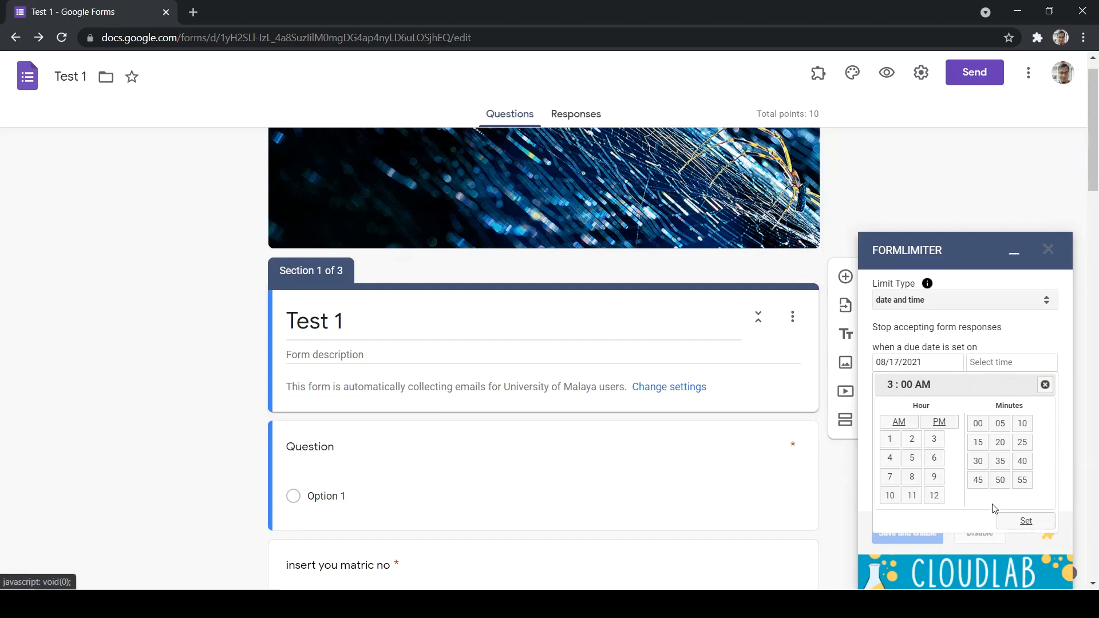
{"action": "left_click", "coordinate": [1026, 520]}
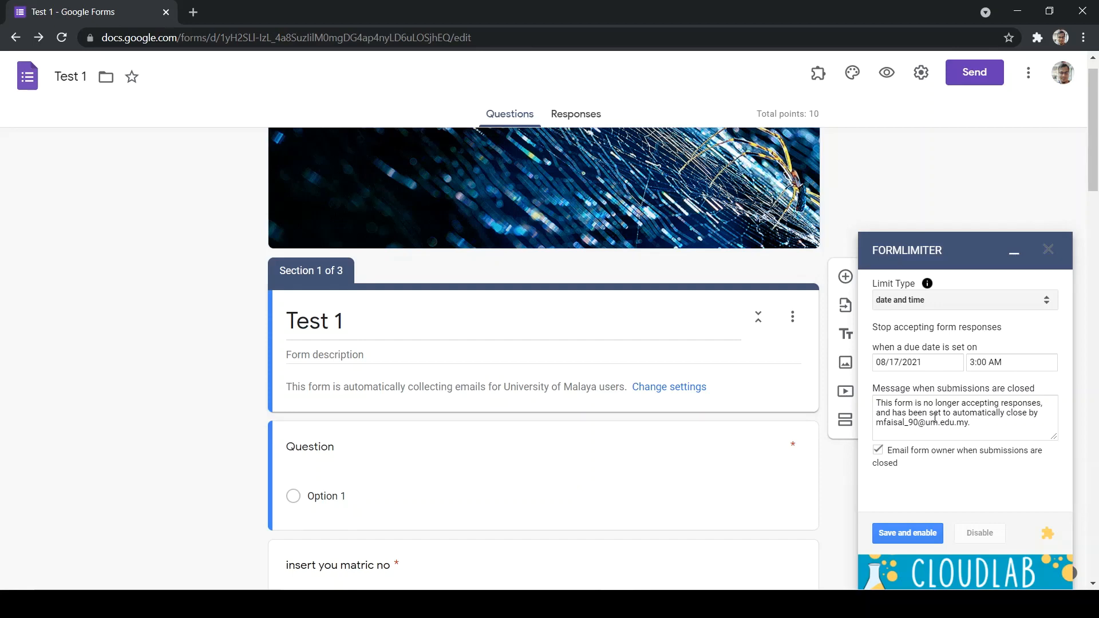
{"action": "left_click", "coordinate": [1052, 252]}
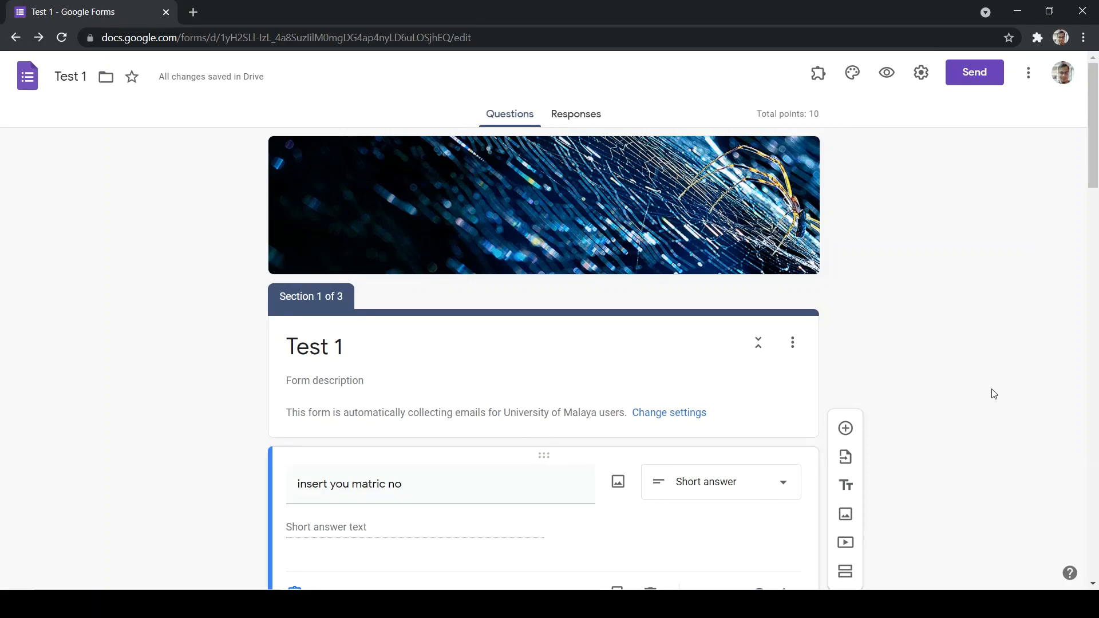
Search the Google Workspace Marketplace for "Form Ranger" and close the Marketplace
{"action": "left_click", "coordinate": [1029, 72]}
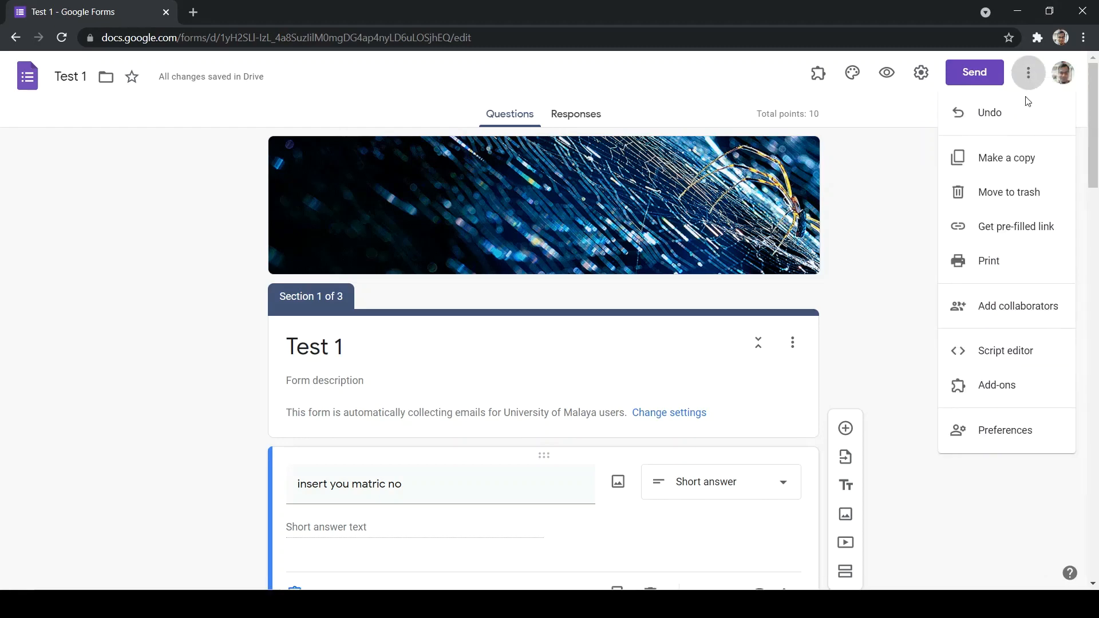
{"action": "left_click", "coordinate": [979, 386]}
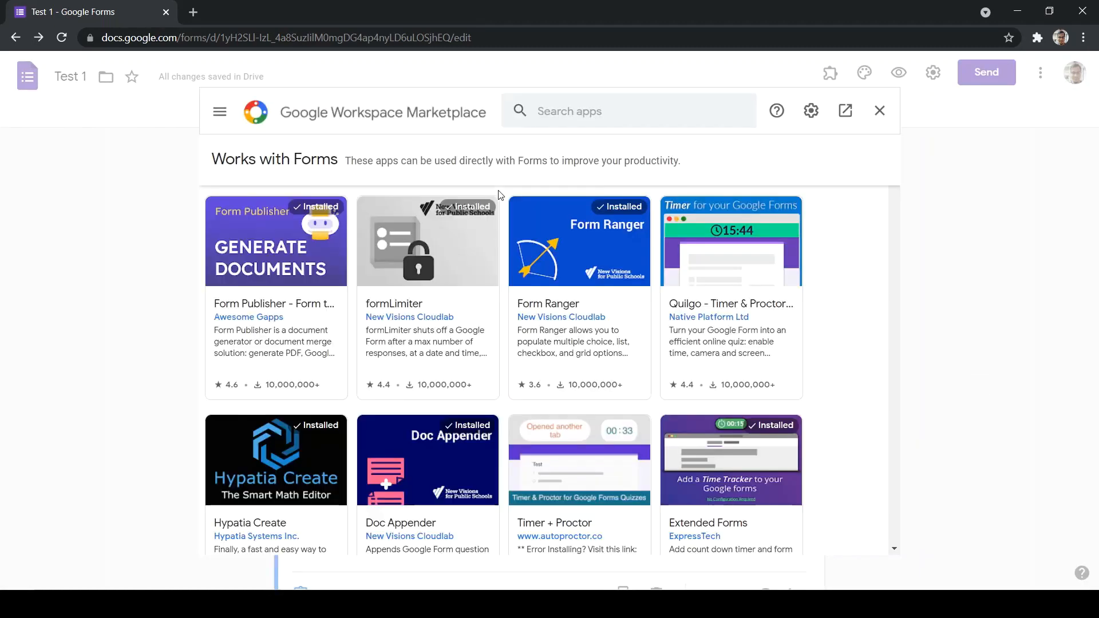
{"action": "left_click", "coordinate": [563, 103]}
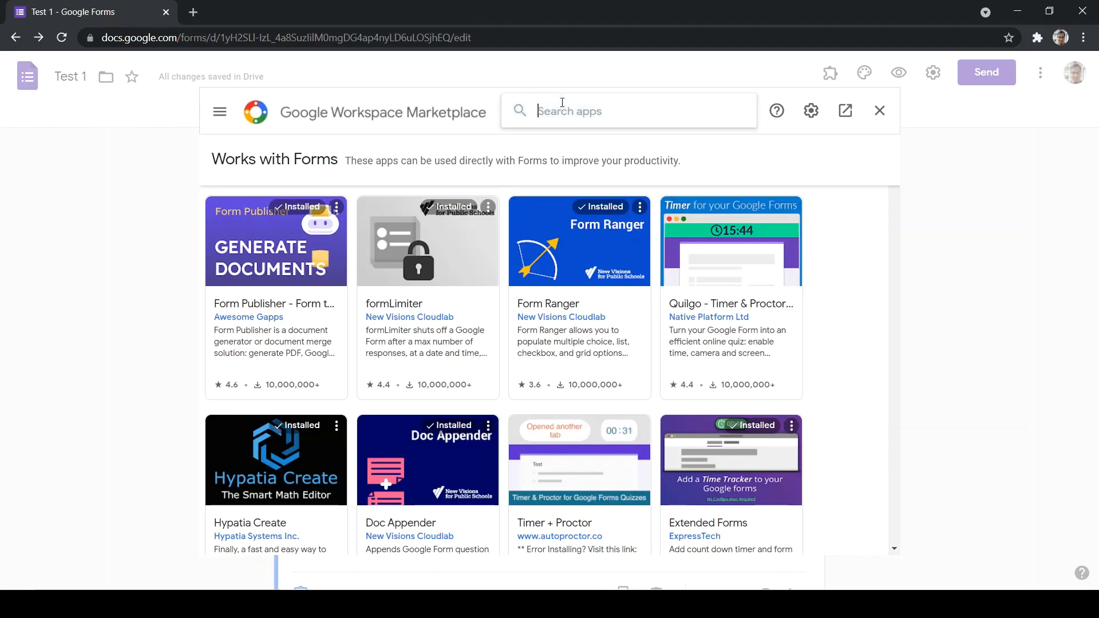
{"action": "type", "text": "form"}
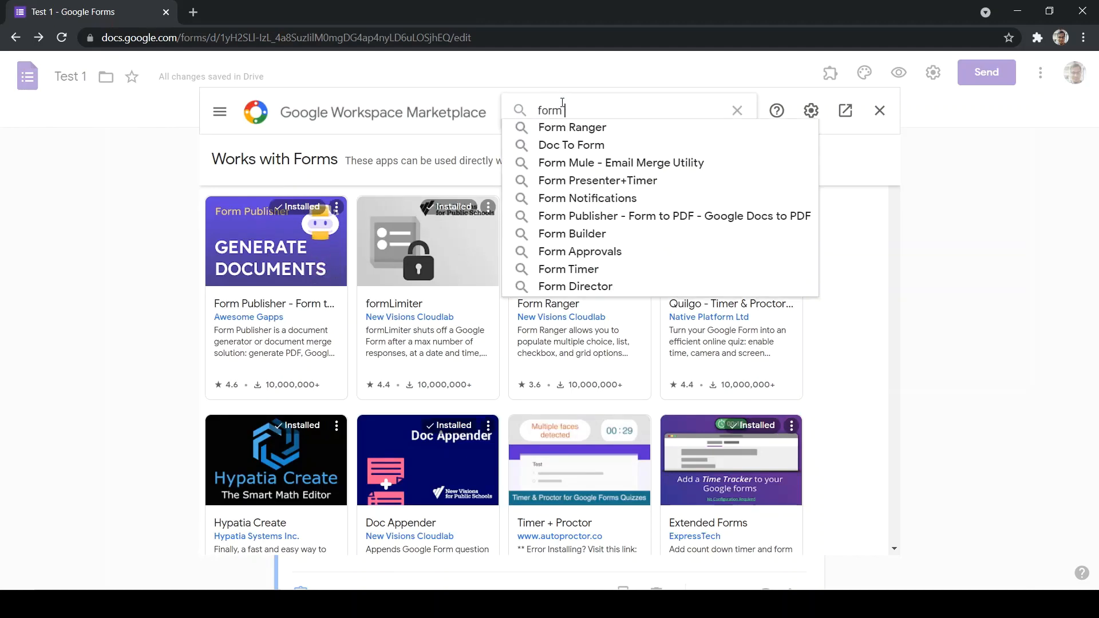
{"action": "left_click", "coordinate": [560, 126]}
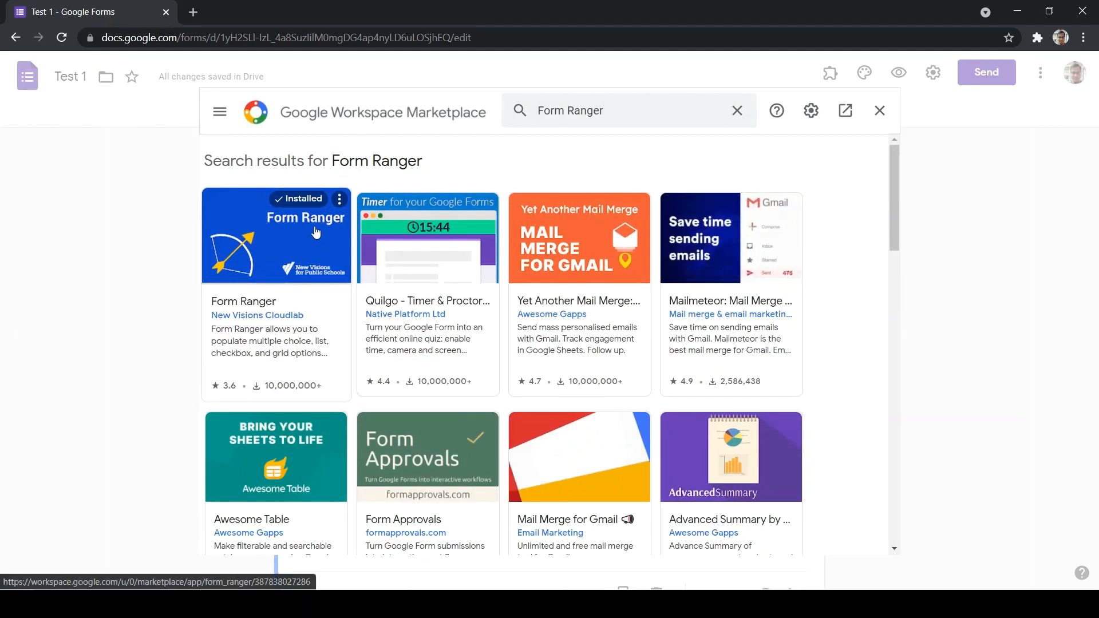
{"action": "left_click", "coordinate": [881, 111]}
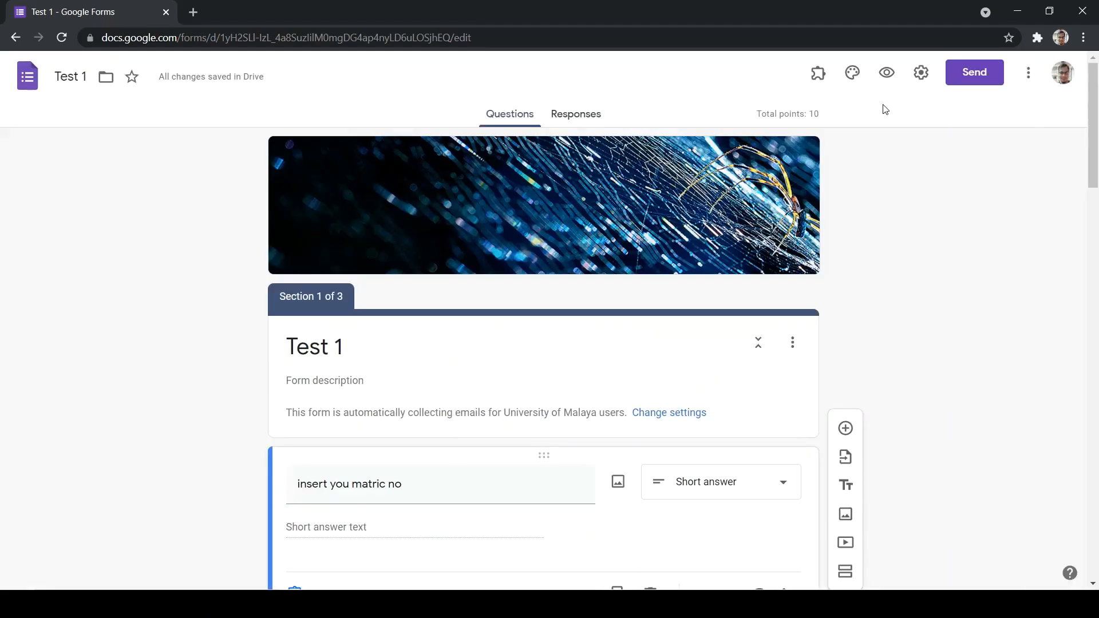
{"action": "left_click", "coordinate": [816, 82]}
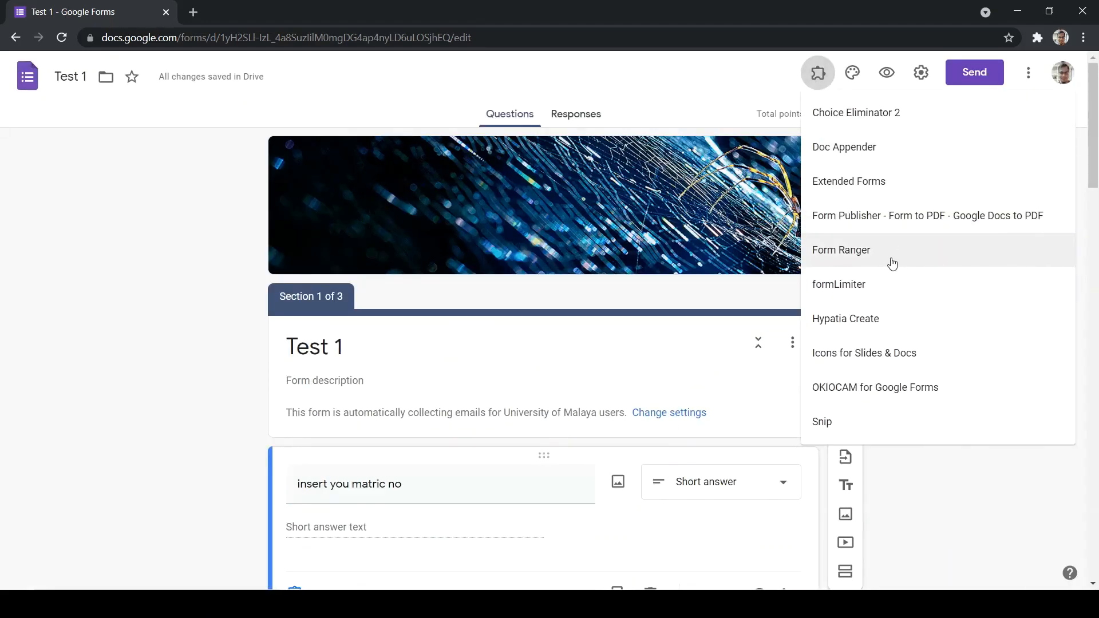
{"action": "left_click", "coordinate": [894, 264]}
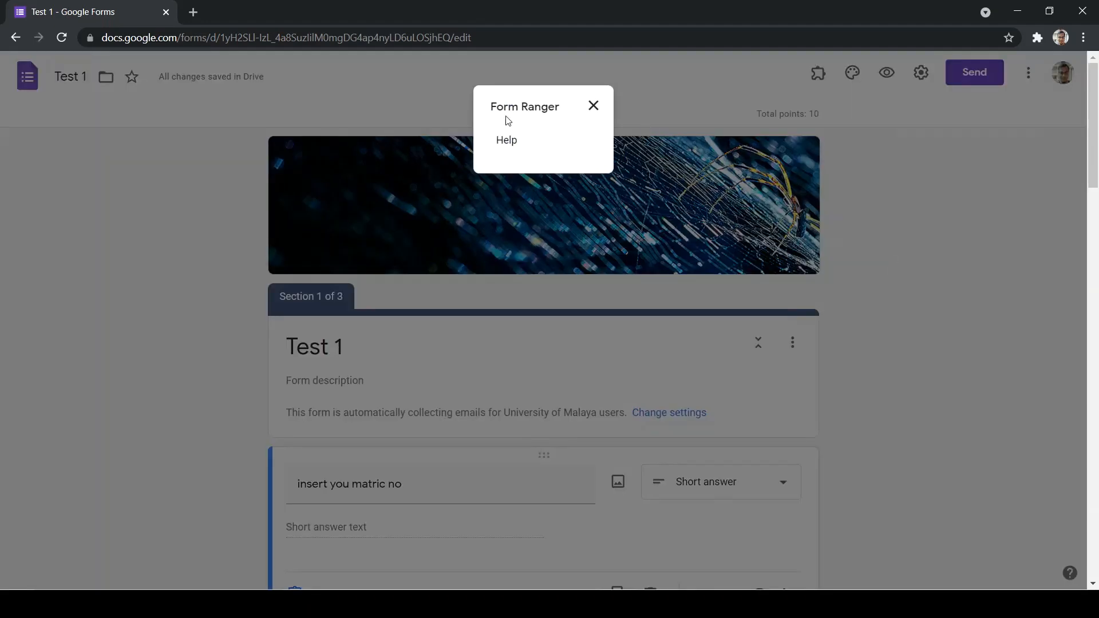
{"action": "left_click", "coordinate": [595, 107]}
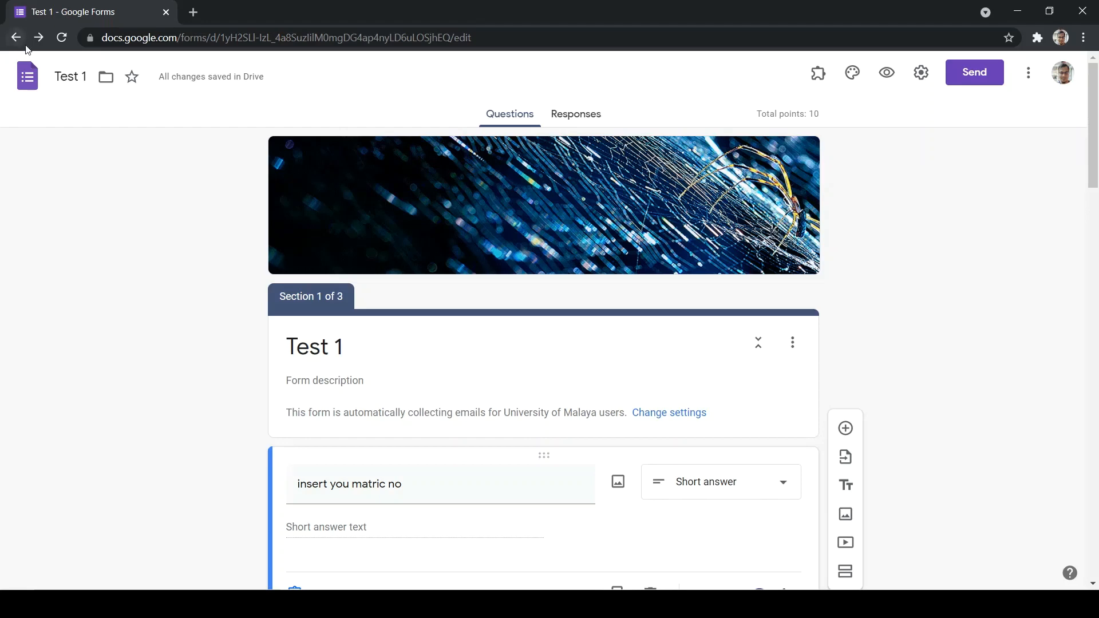
{"action": "left_click", "coordinate": [62, 37]}
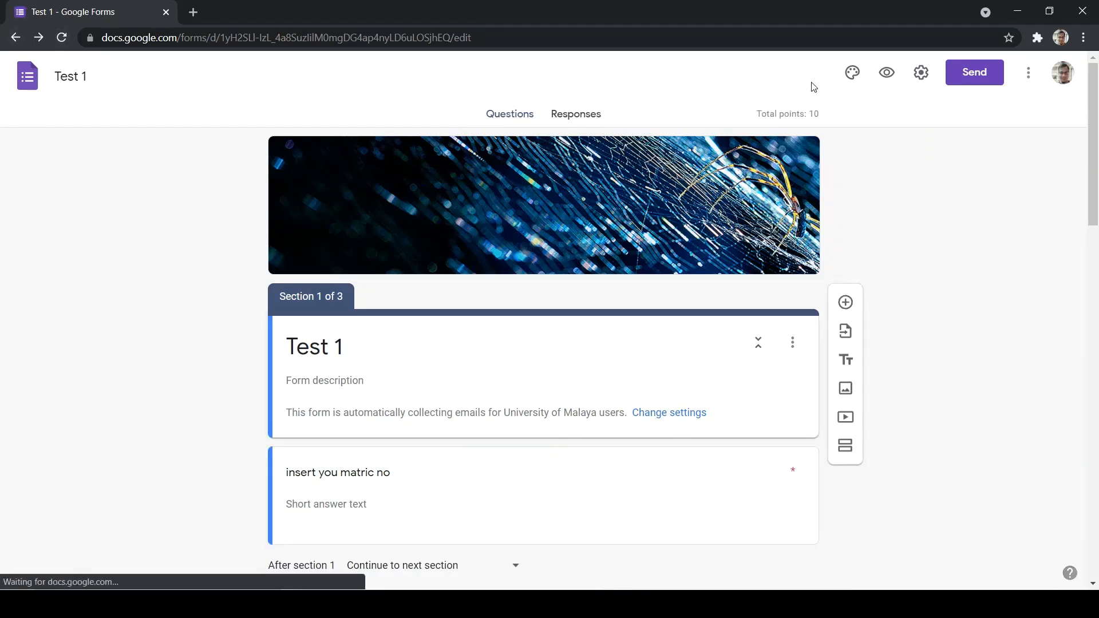
{"action": "left_click", "coordinate": [818, 78]}
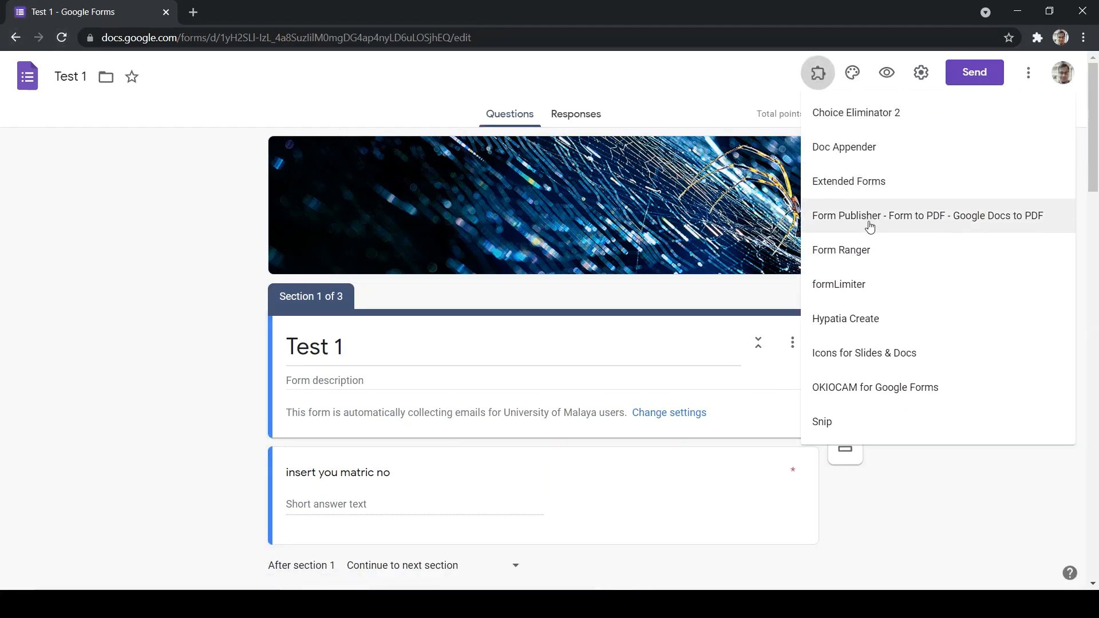
{"action": "left_click", "coordinate": [866, 251]}
{"action": "left_click", "coordinate": [594, 106]}
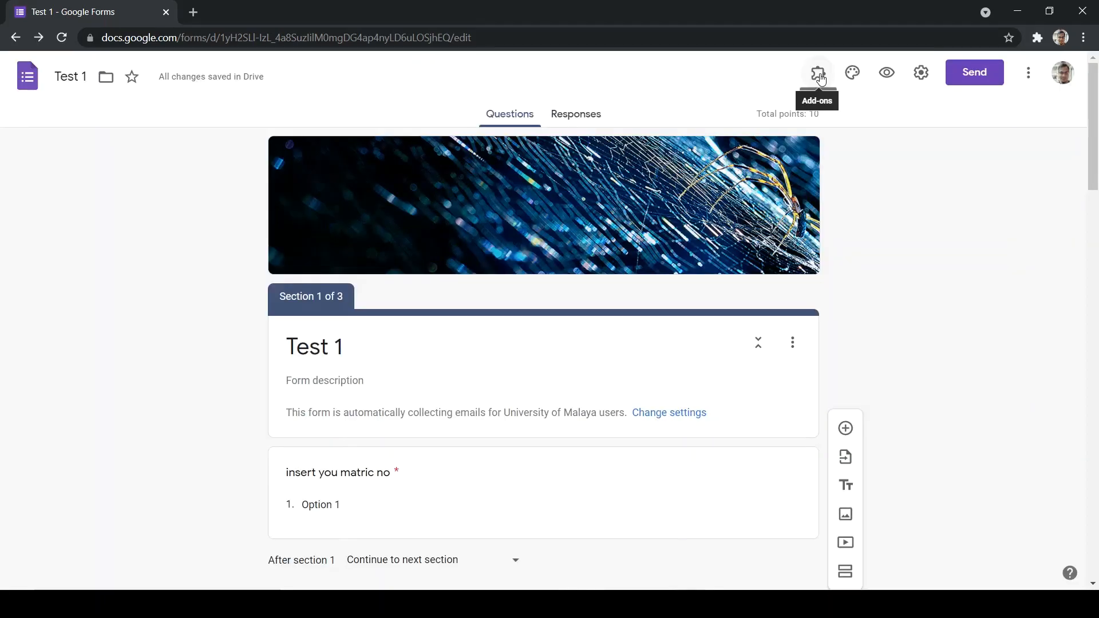
Start Form Ranger, enable populating the "insert you matric no" question from a range, and begin adding a new range
{"action": "left_click", "coordinate": [824, 82]}
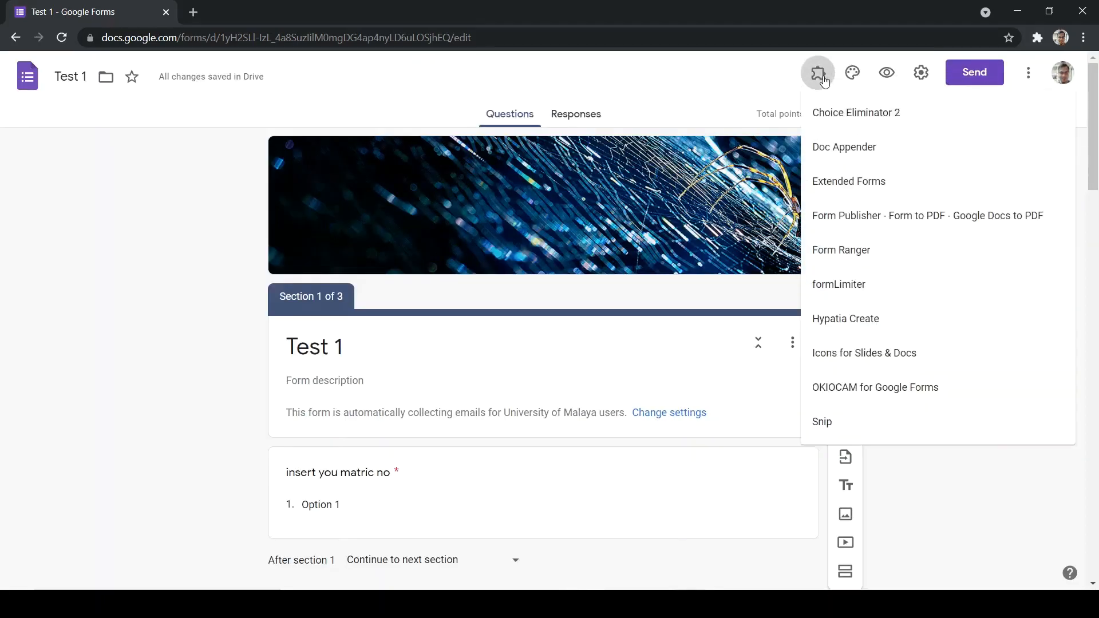
{"action": "left_click", "coordinate": [903, 260]}
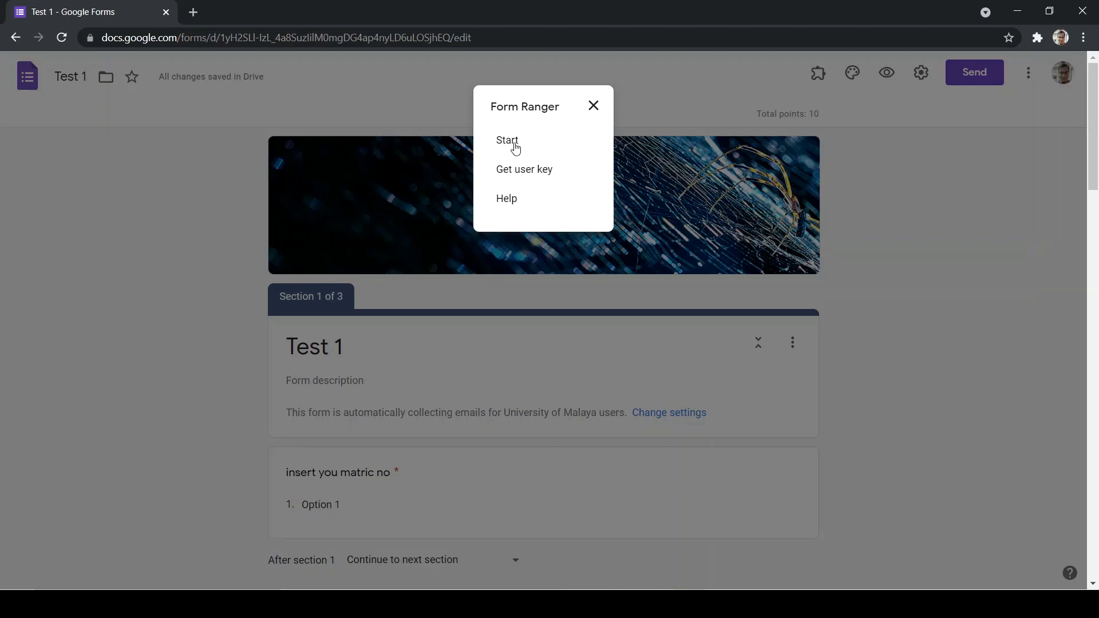
{"action": "left_click", "coordinate": [515, 146]}
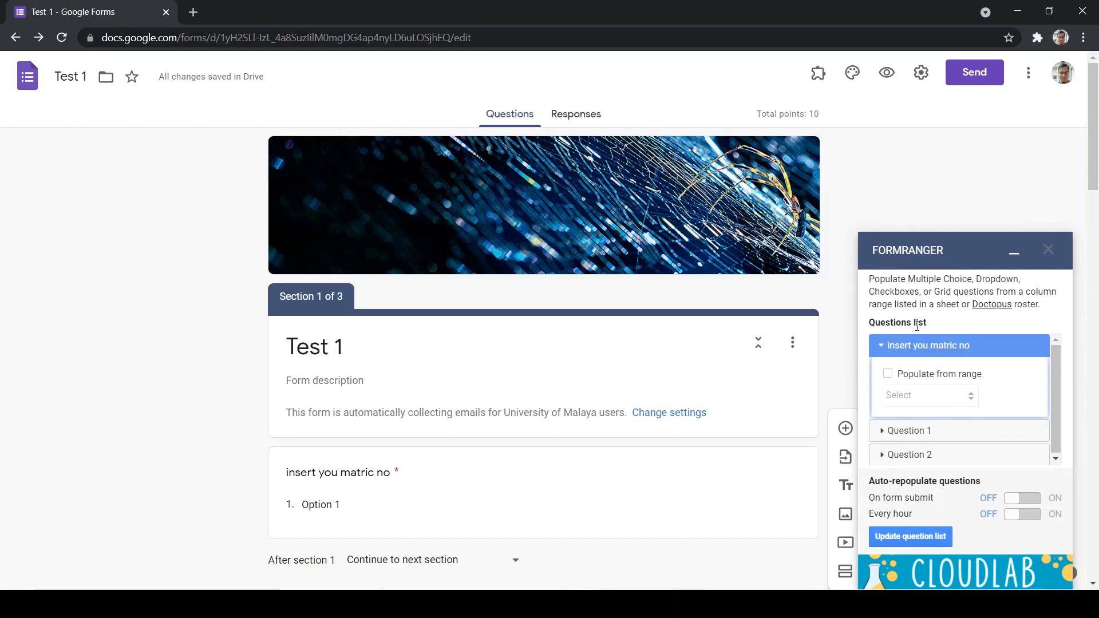
{"action": "scroll", "coordinate": [926, 324], "scroll_direction": "down", "scroll_amount": 1}
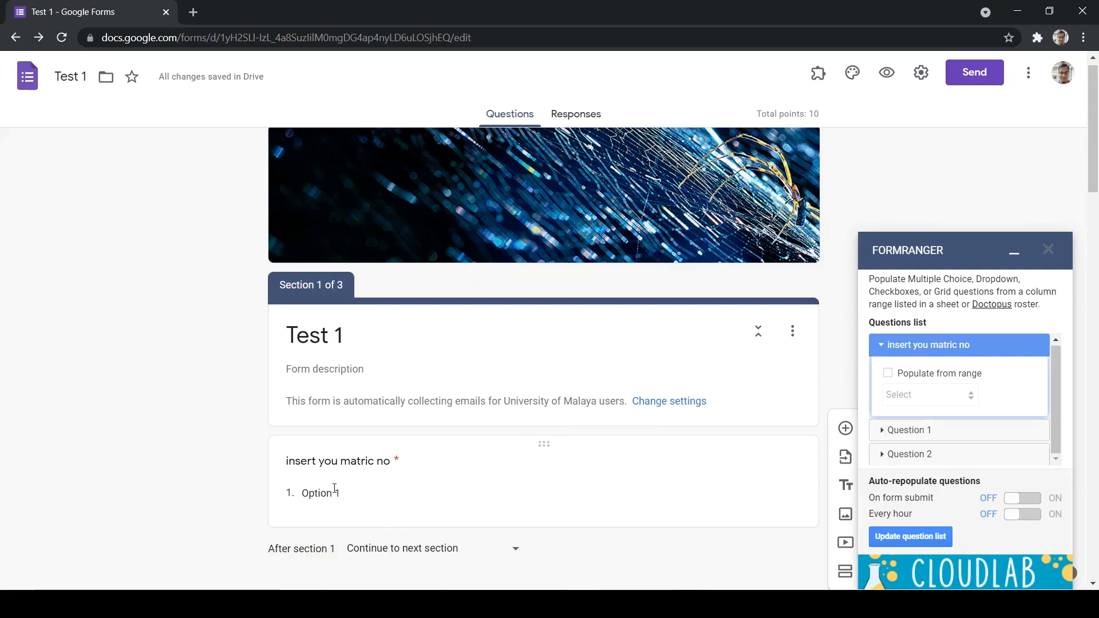
{"action": "left_click", "coordinate": [888, 374]}
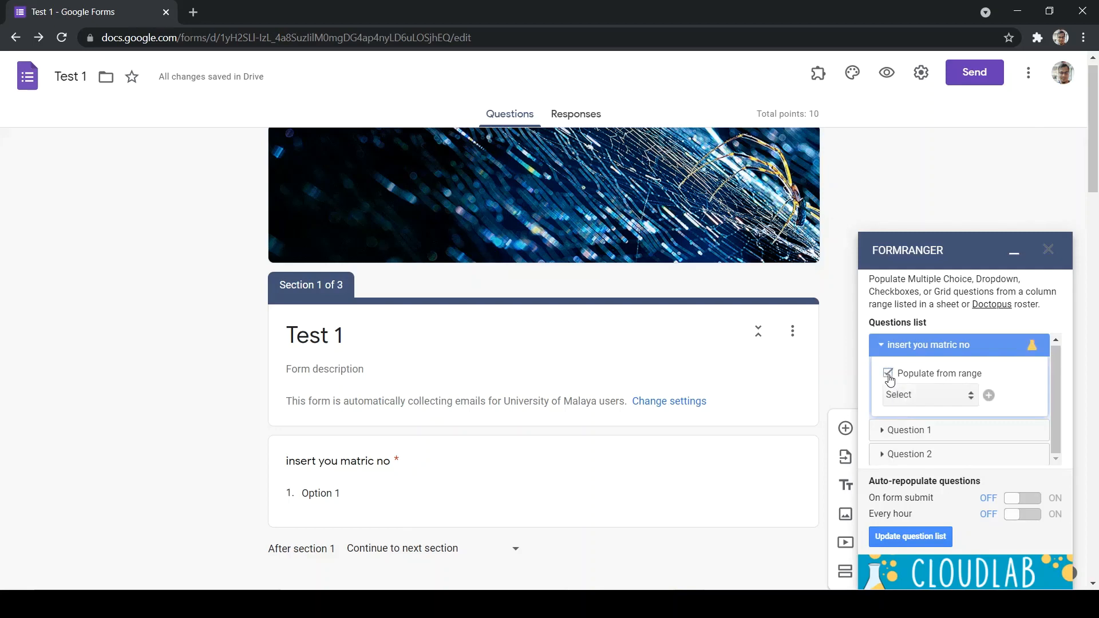
{"action": "left_click", "coordinate": [989, 396]}
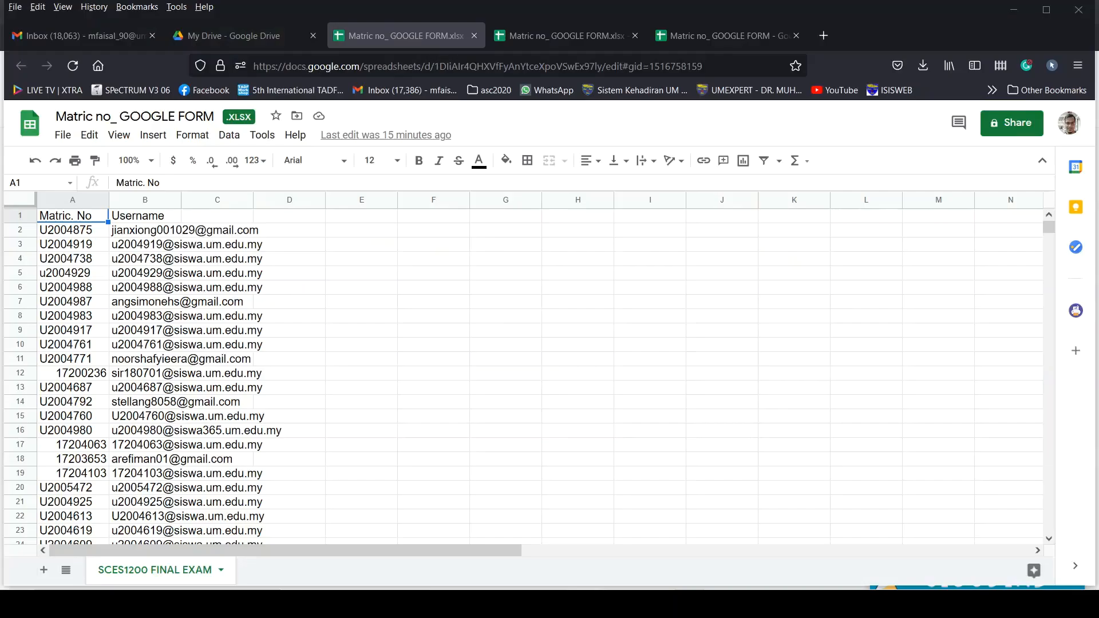
Switch to Google Drive in the other browser, open Matric no_ GOOGLE FORM.xlsx and show its file commands
{"action": "left_click", "coordinate": [216, 37]}
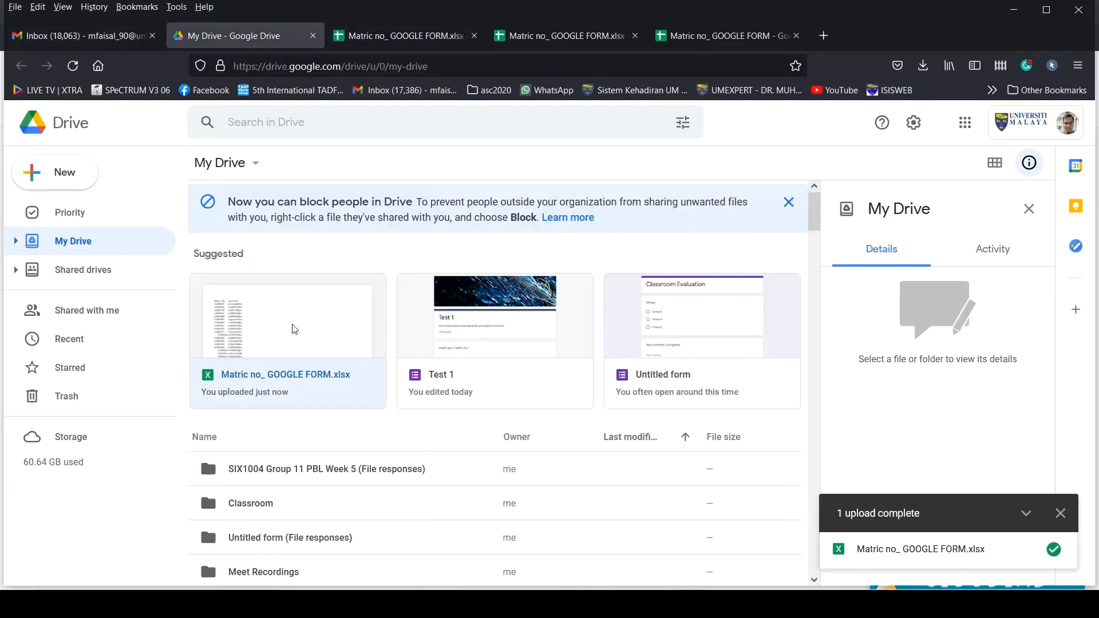
{"action": "left_click", "coordinate": [267, 340]}
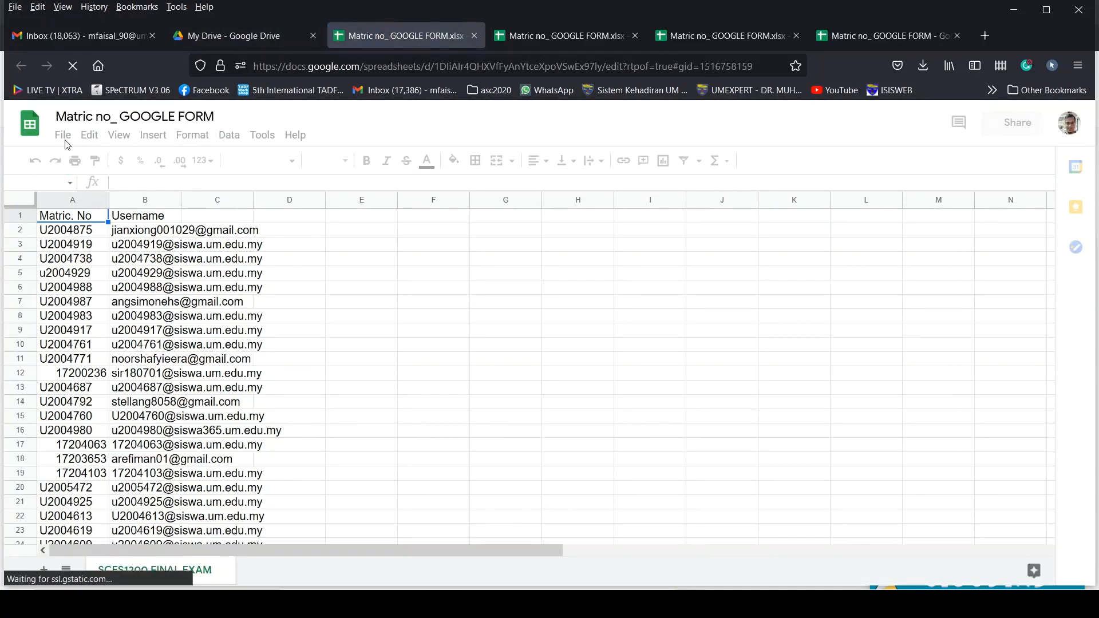
{"action": "left_click", "coordinate": [65, 136]}
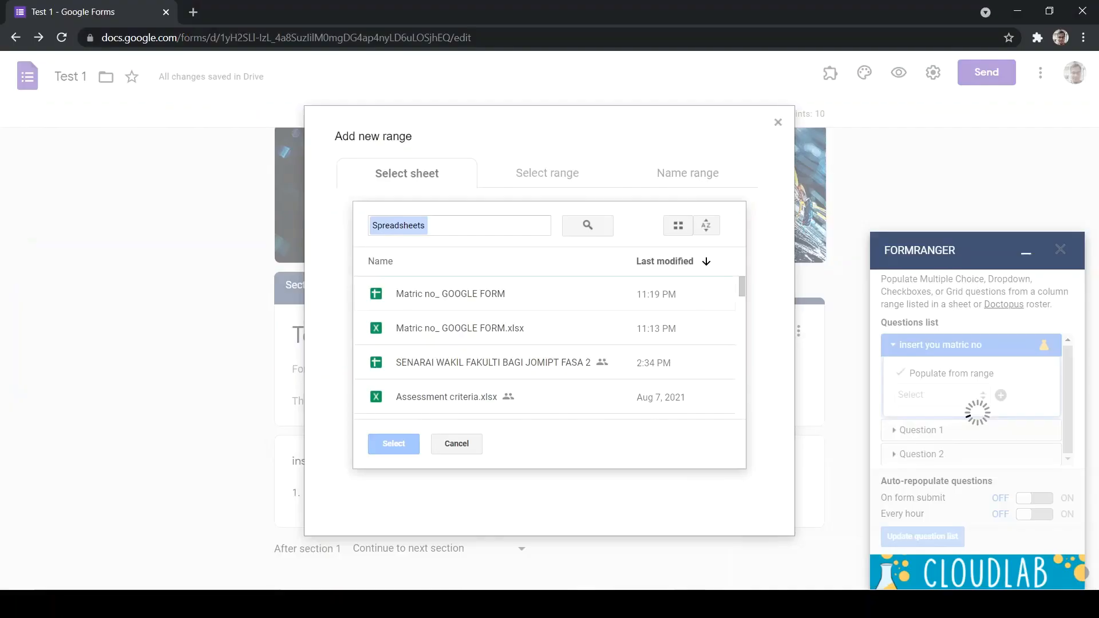
Choose the Matric no_ GOOGLE FORM Google Sheet as the source, preview the Username column, and set the column header to Matric. No
{"action": "double_click", "coordinate": [434, 299]}
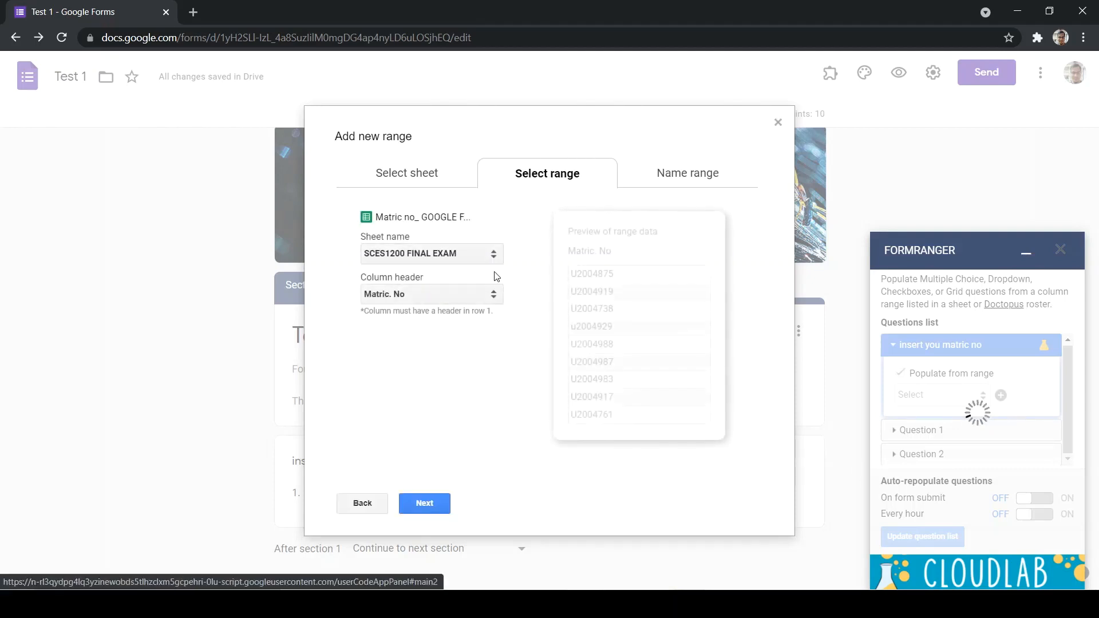
{"action": "left_click", "coordinate": [445, 304]}
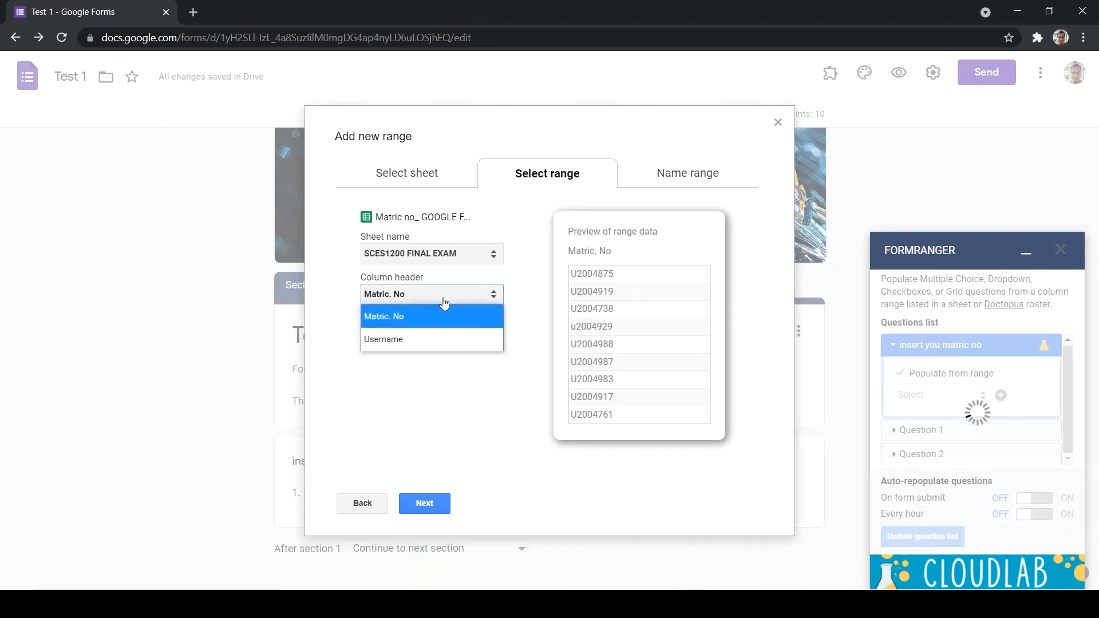
{"action": "left_click", "coordinate": [444, 338]}
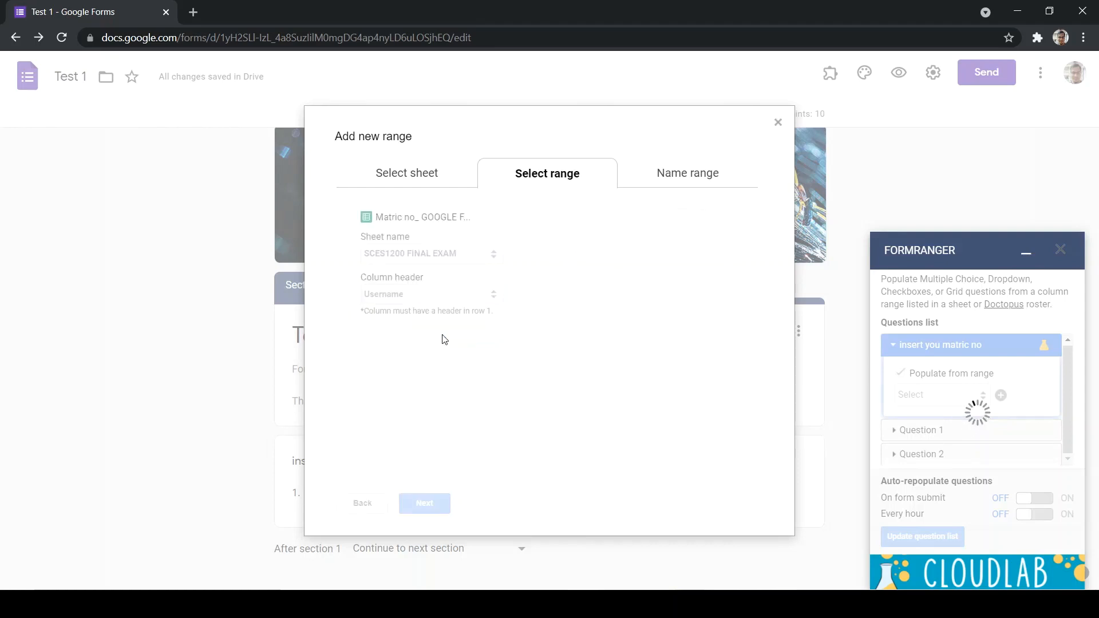
{"action": "left_click", "coordinate": [417, 292]}
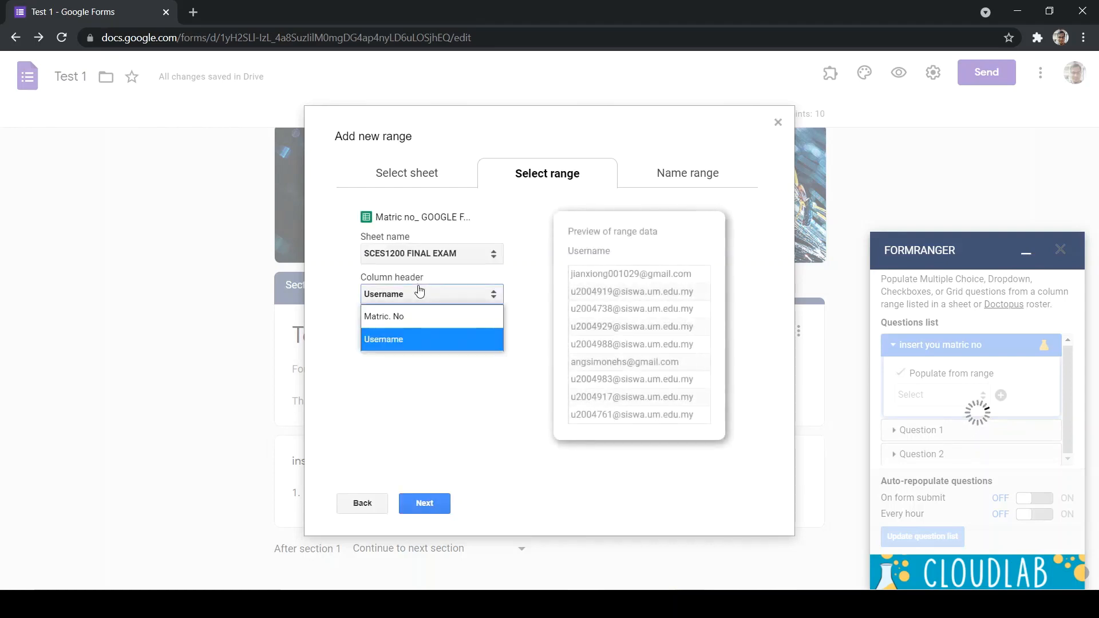
{"action": "left_click", "coordinate": [414, 317]}
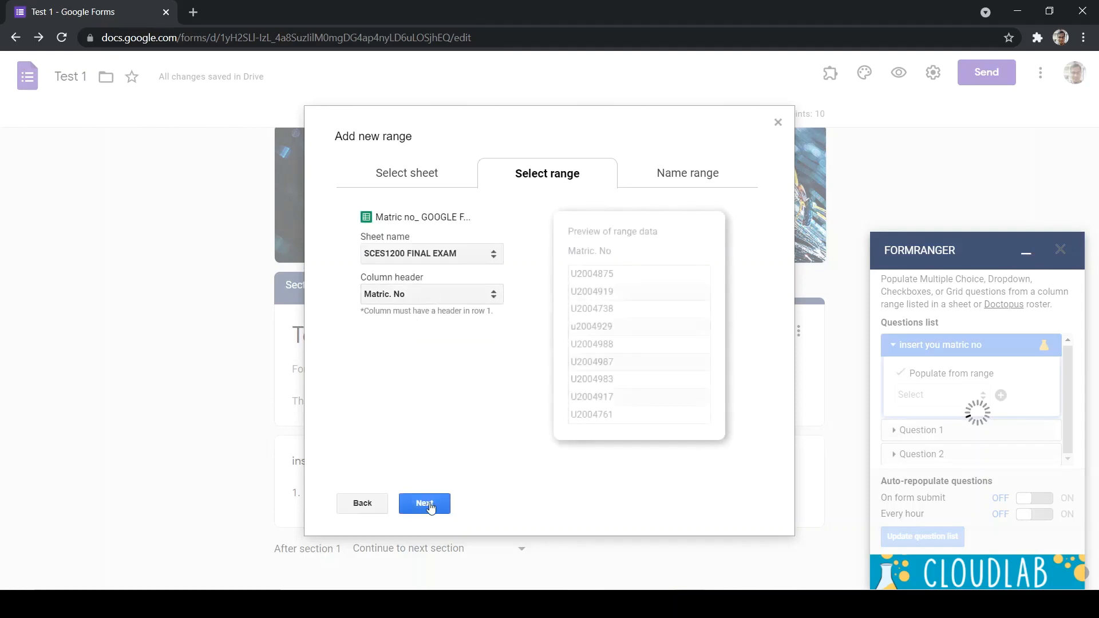
Name the new range "matric no", then save it and populate the matric number question from it
{"action": "left_click", "coordinate": [425, 507]}
{"action": "left_click", "coordinate": [396, 316]}
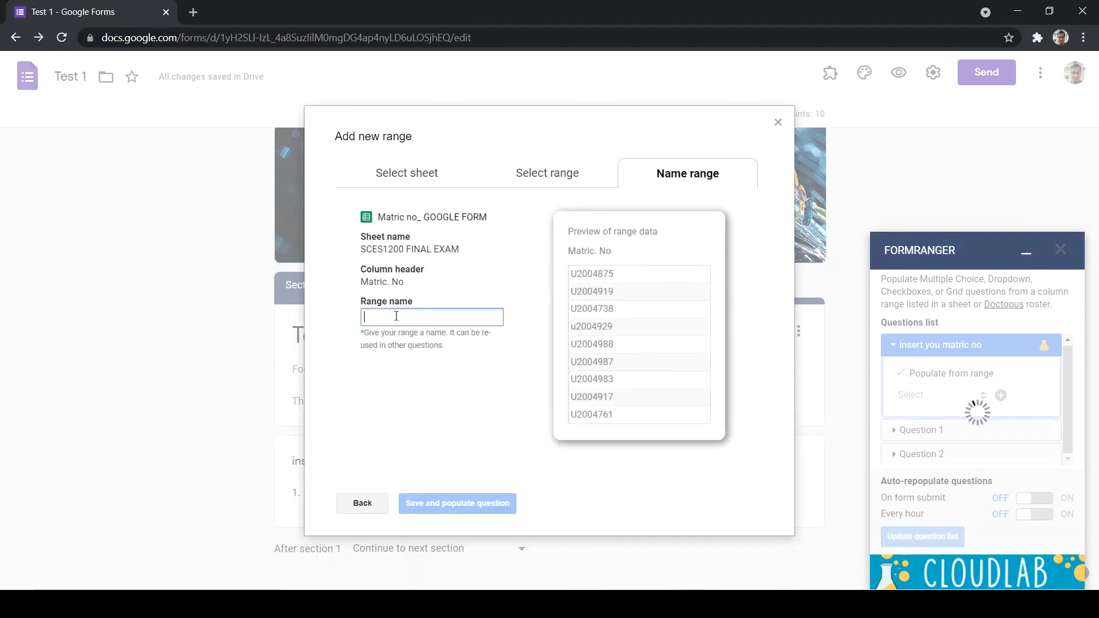
{"action": "type", "text": "matri"}
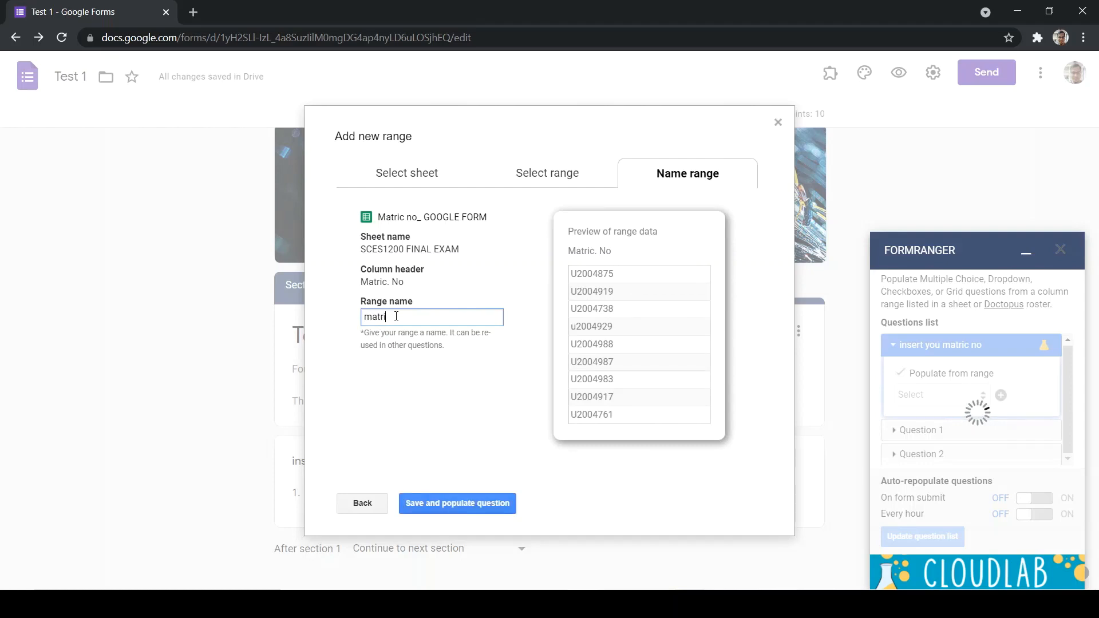
{"action": "type", "text": "c no"}
{"action": "left_click", "coordinate": [470, 509]}
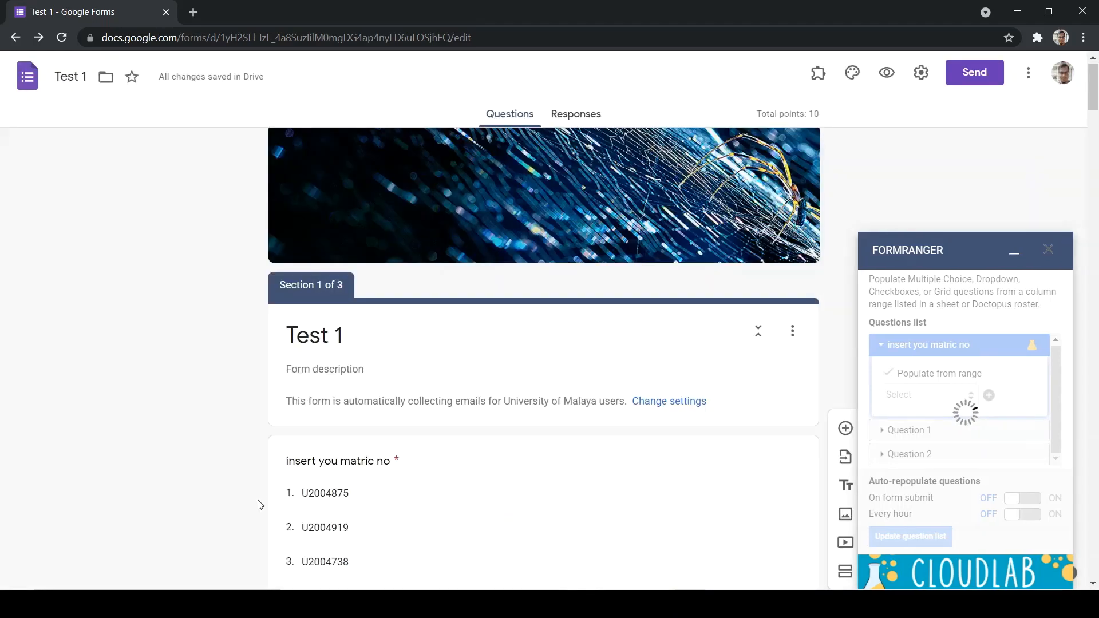
Examine the dropdown options populated in the "insert you matric no" question
{"action": "scroll", "coordinate": [258, 507], "scroll_direction": "down", "scroll_amount": 3}
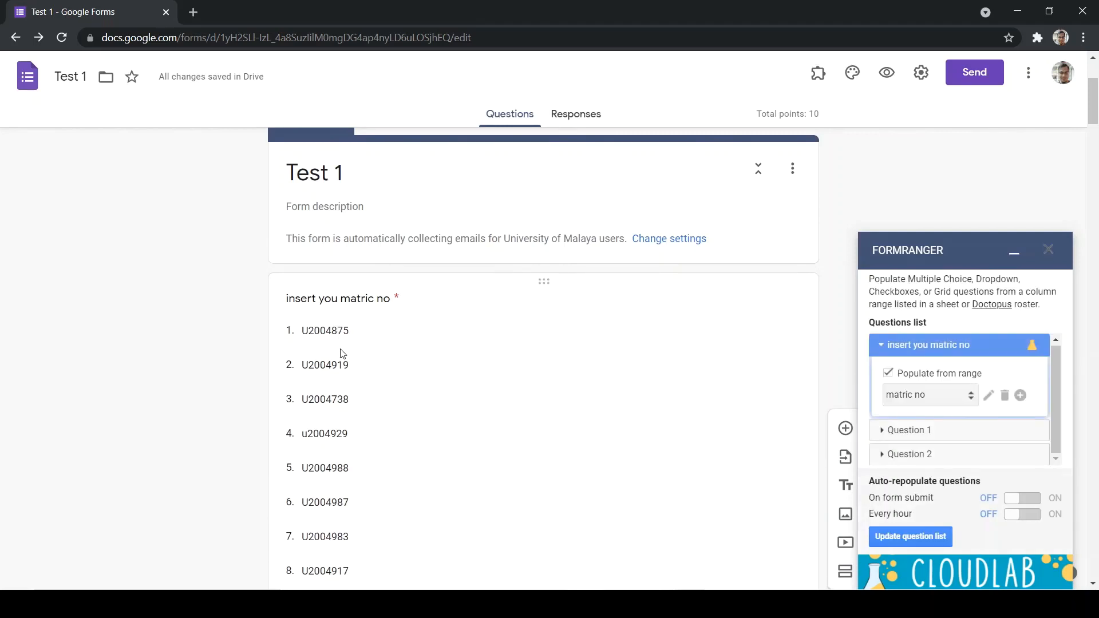
{"action": "scroll", "coordinate": [342, 354], "scroll_direction": "down", "scroll_amount": 3}
{"action": "scroll", "coordinate": [342, 355], "scroll_direction": "up", "scroll_amount": 1}
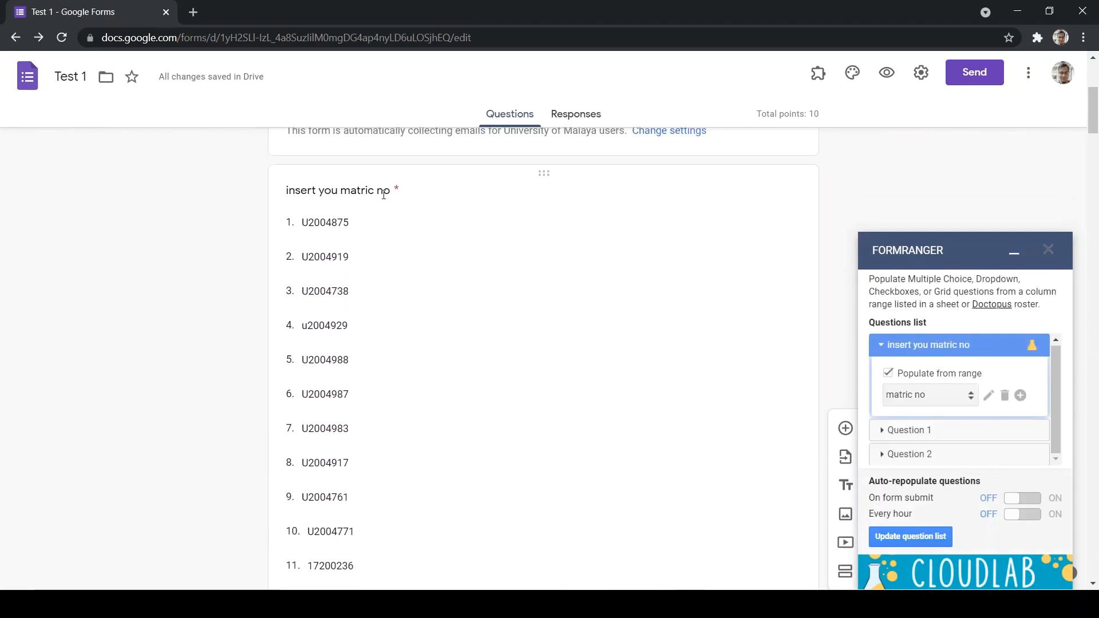
{"action": "left_click", "coordinate": [364, 188]}
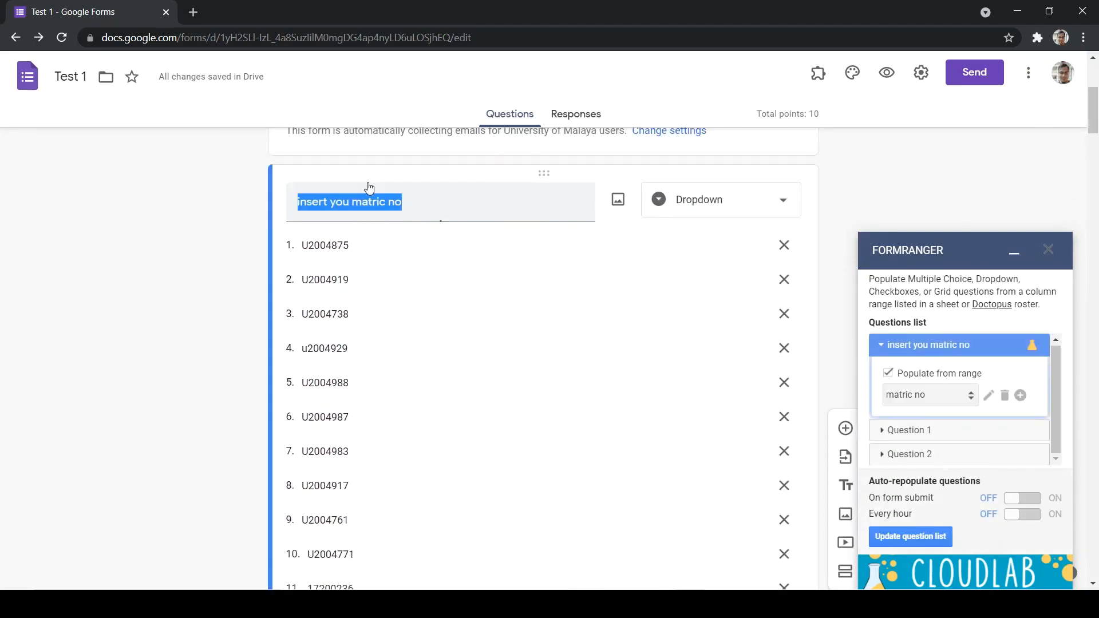
{"action": "scroll", "coordinate": [342, 253], "scroll_direction": "down", "scroll_amount": 8}
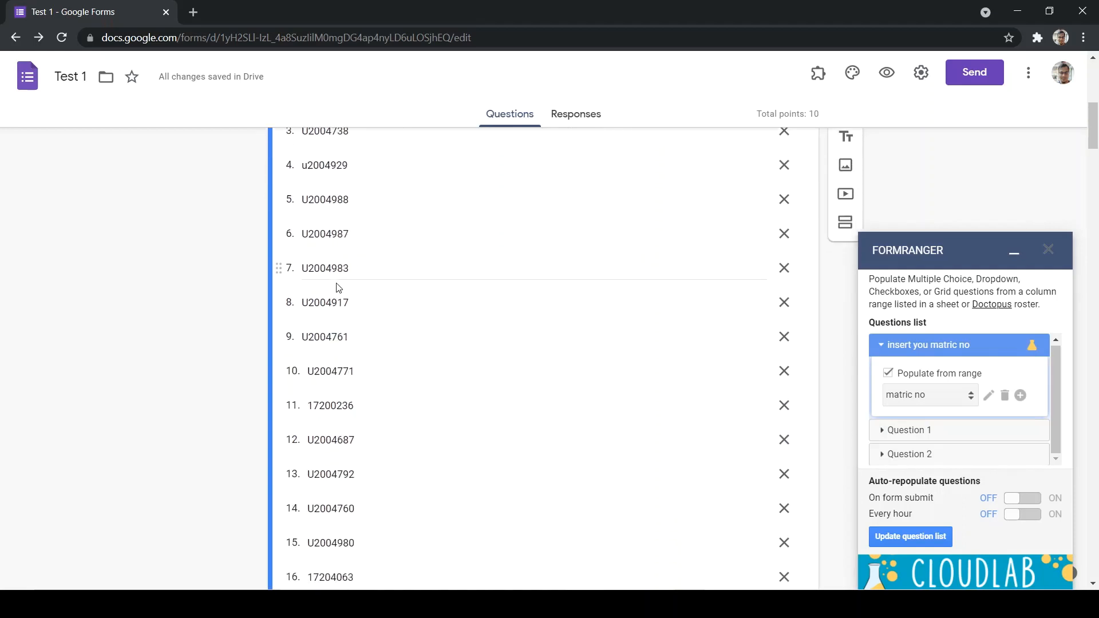
{"action": "scroll", "coordinate": [337, 284], "scroll_direction": "down", "scroll_amount": 5}
{"action": "scroll", "coordinate": [337, 285], "scroll_direction": "up", "scroll_amount": 16}
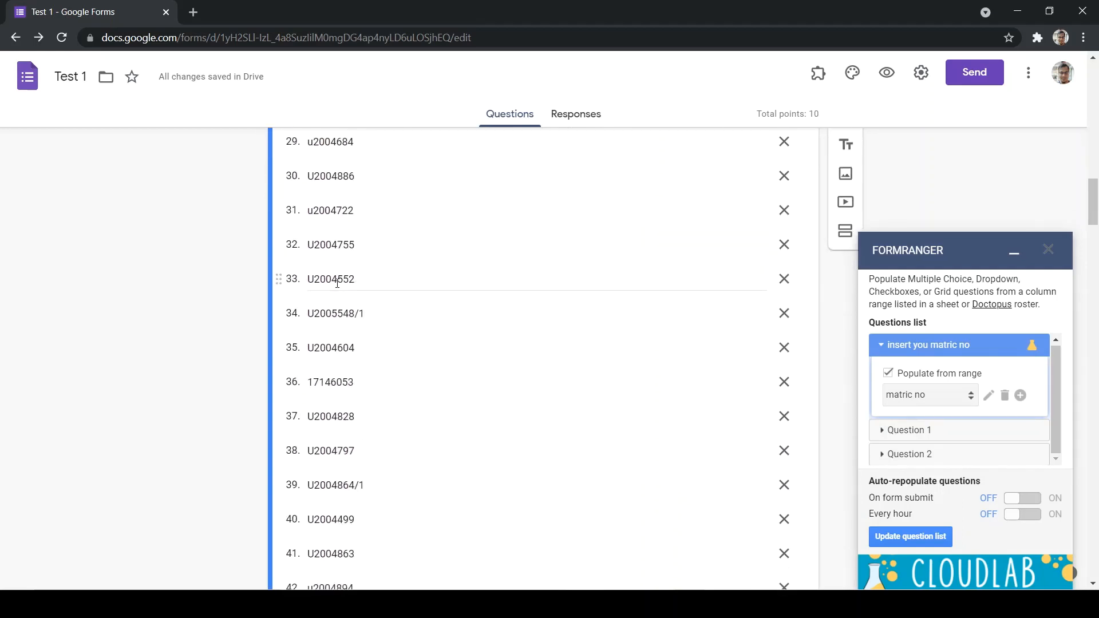
{"action": "scroll", "coordinate": [337, 288], "scroll_direction": "up", "scroll_amount": 2}
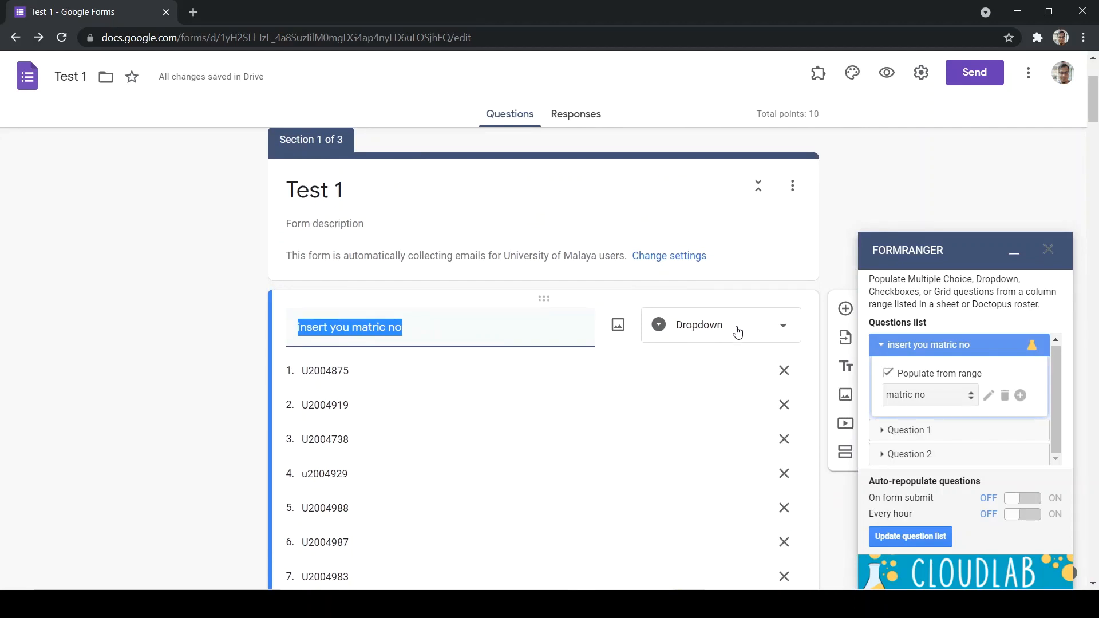
Preview the Test 1 form, look through the matric number dropdown's choices, and return to the form editor
{"action": "left_click", "coordinate": [888, 73]}
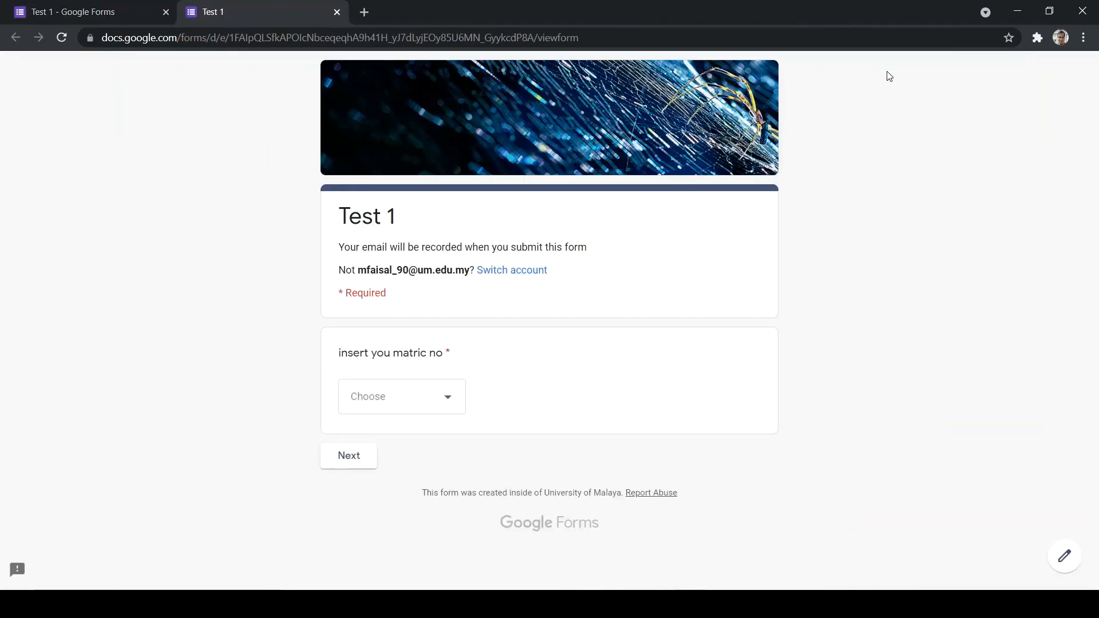
{"action": "left_click", "coordinate": [437, 402]}
{"action": "scroll", "coordinate": [390, 279], "scroll_direction": "down", "scroll_amount": 15}
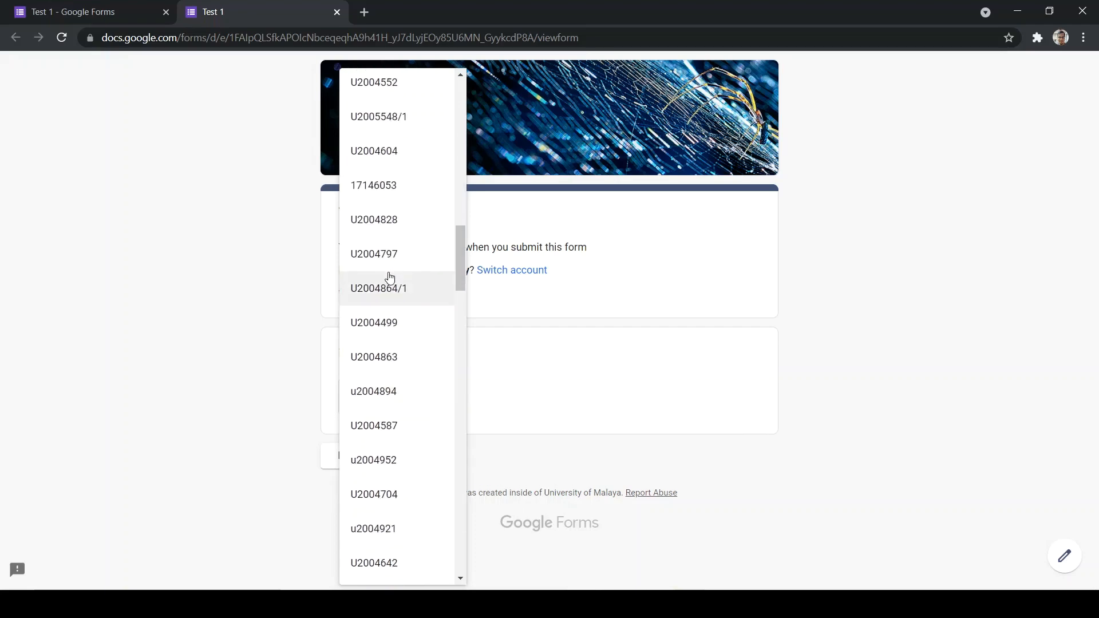
{"action": "scroll", "coordinate": [390, 279], "scroll_direction": "down", "scroll_amount": 17}
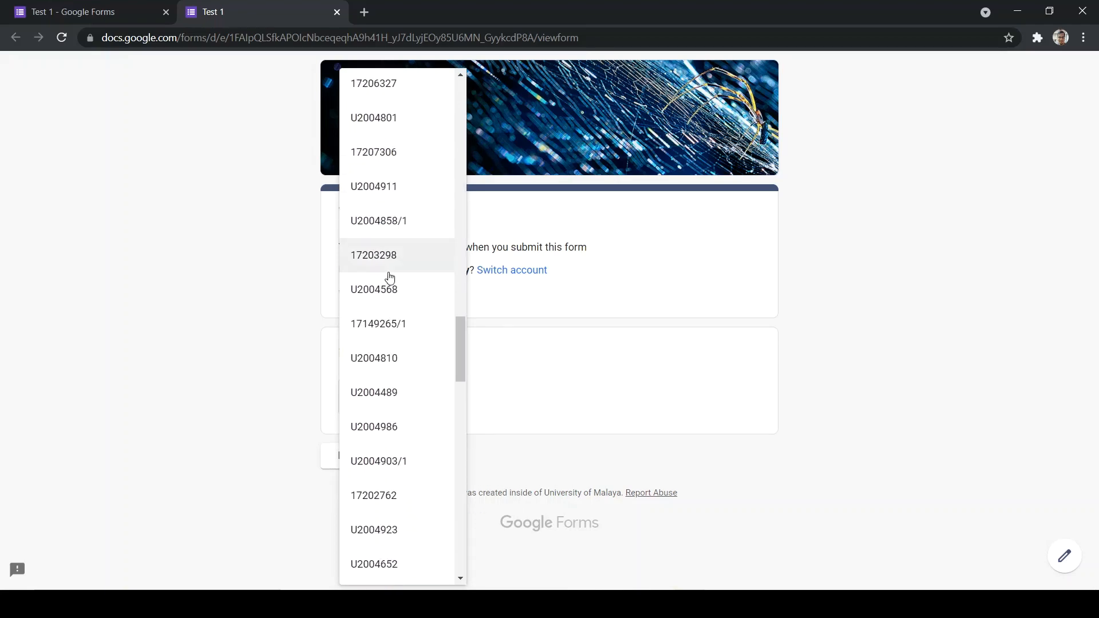
{"action": "left_click", "coordinate": [887, 399]}
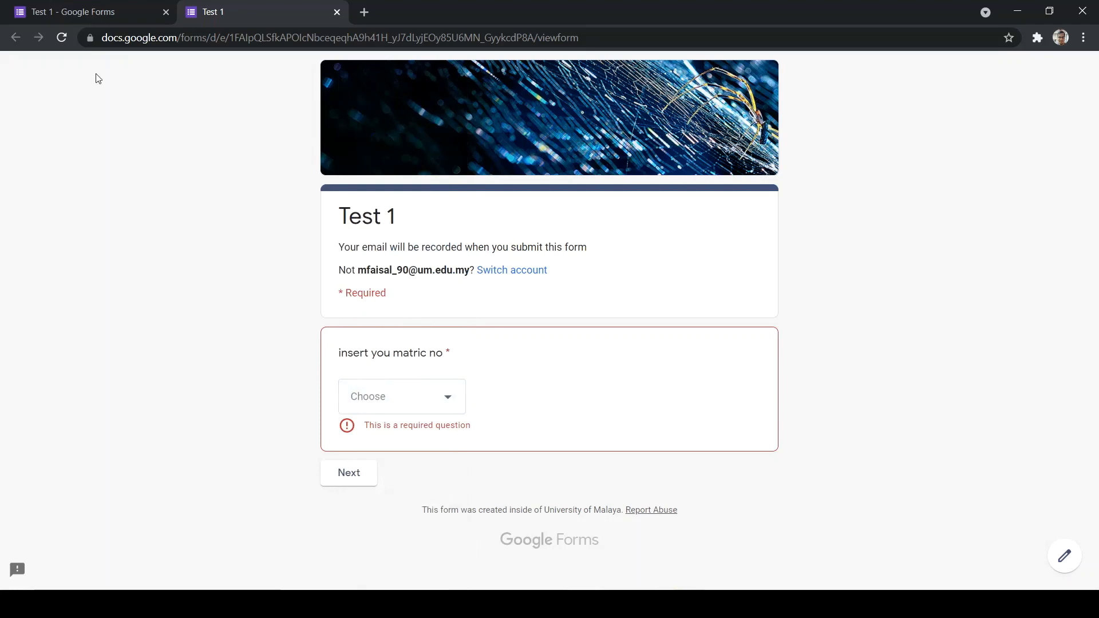
{"action": "left_click", "coordinate": [99, 11]}
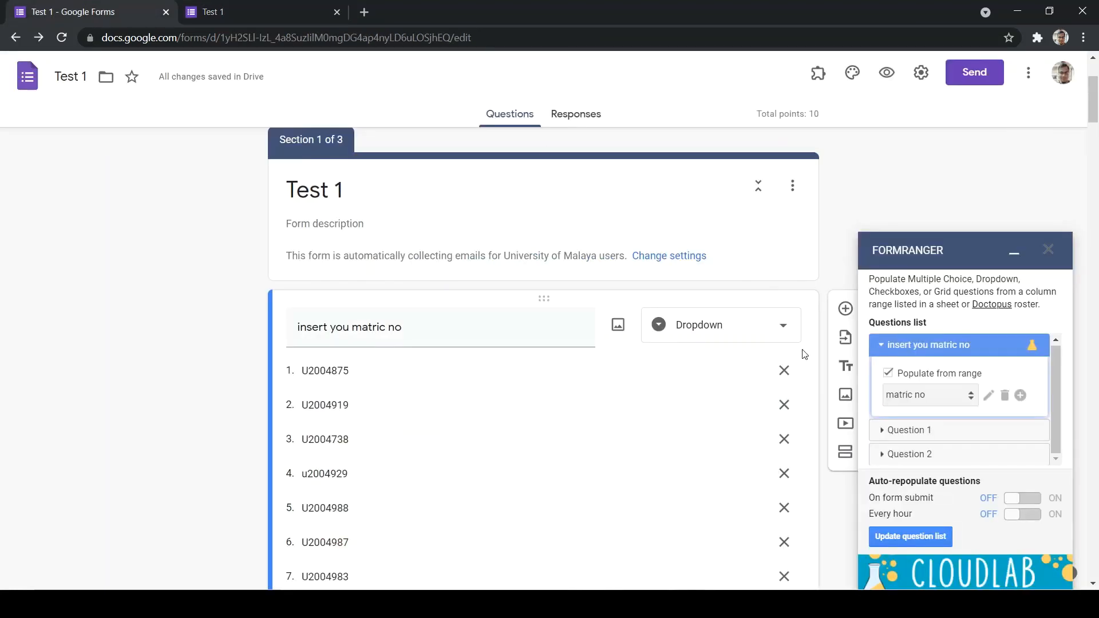
Show the Form Ranger options for Question 1 and close Form Ranger
{"action": "scroll", "coordinate": [939, 439], "scroll_direction": "down", "scroll_amount": 1}
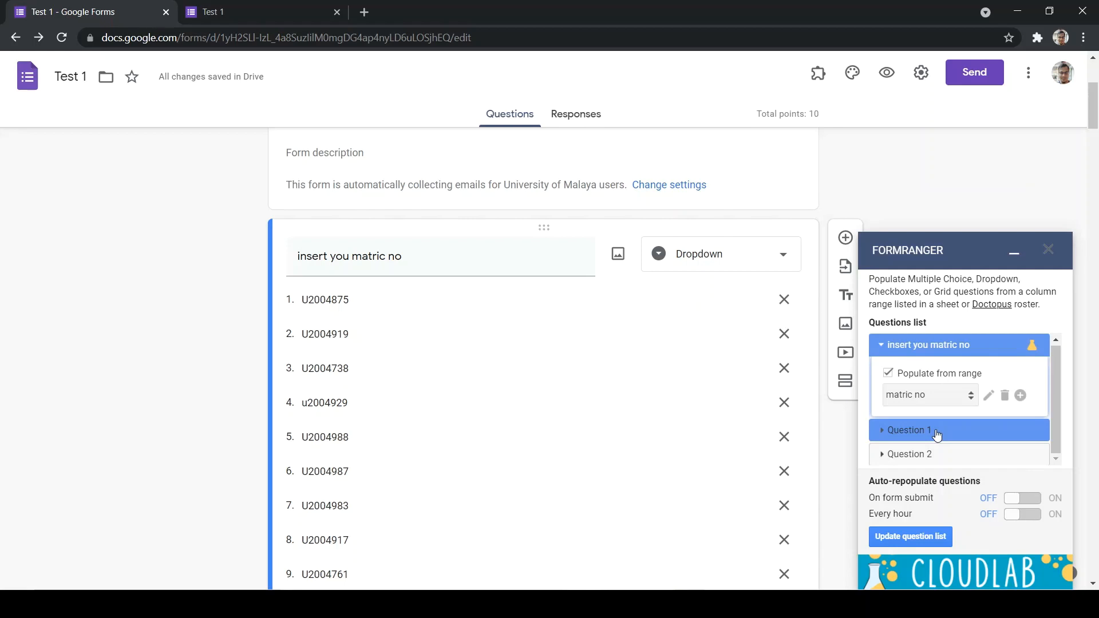
{"action": "left_click", "coordinate": [937, 435]}
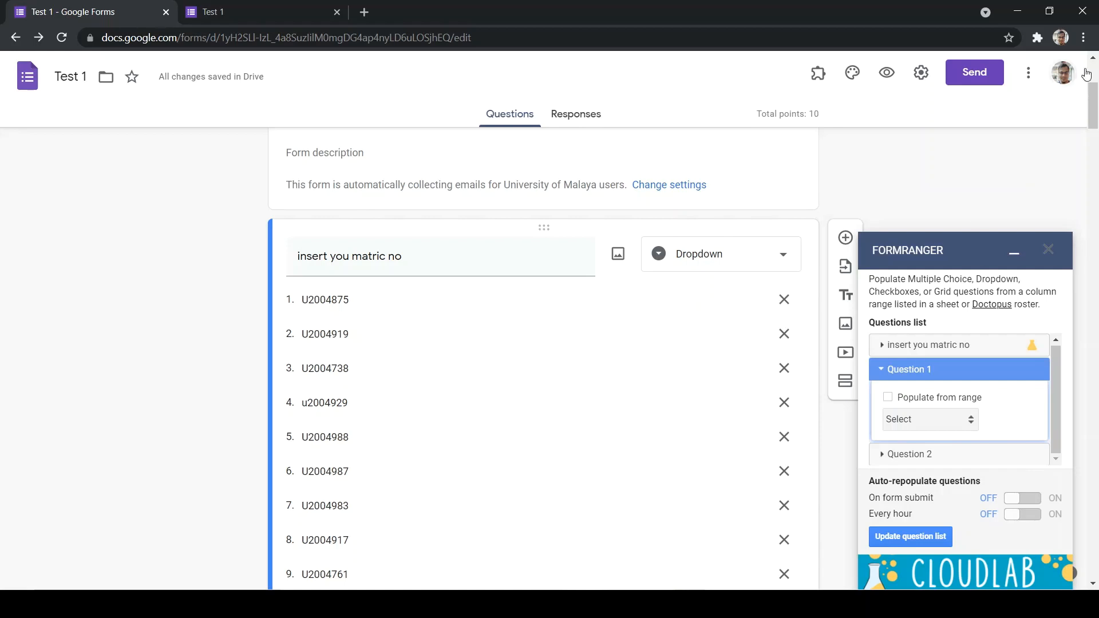
{"action": "left_click", "coordinate": [1054, 254]}
View the add-ons that work with Forms in the Google Workspace Marketplace, including Doc Appender, and close it
{"action": "left_click", "coordinate": [1028, 73]}
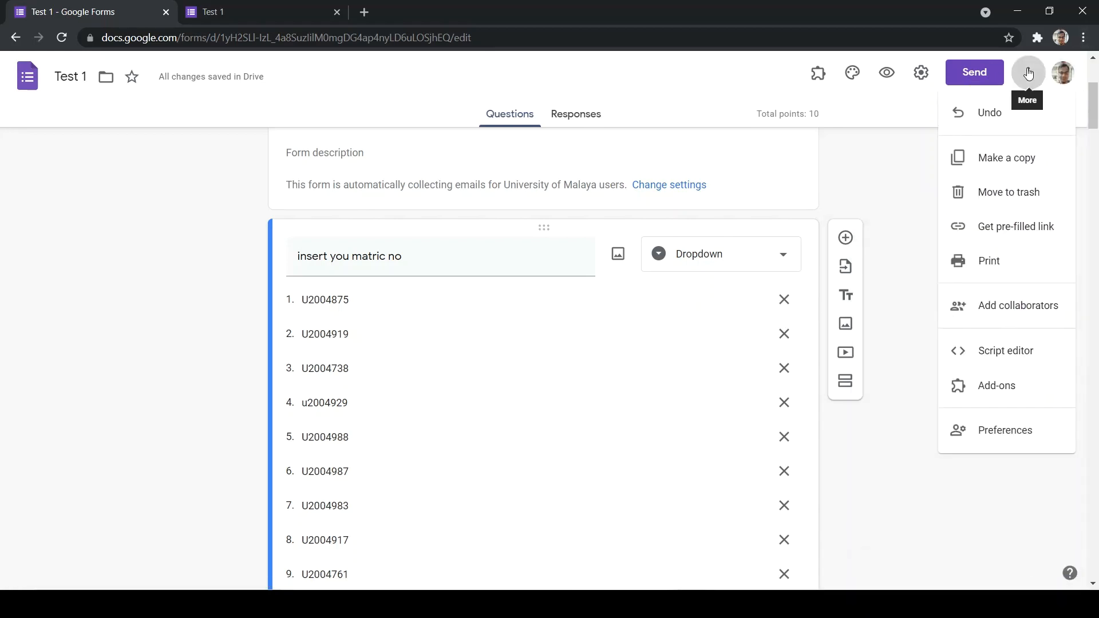
{"action": "left_click", "coordinate": [1010, 388]}
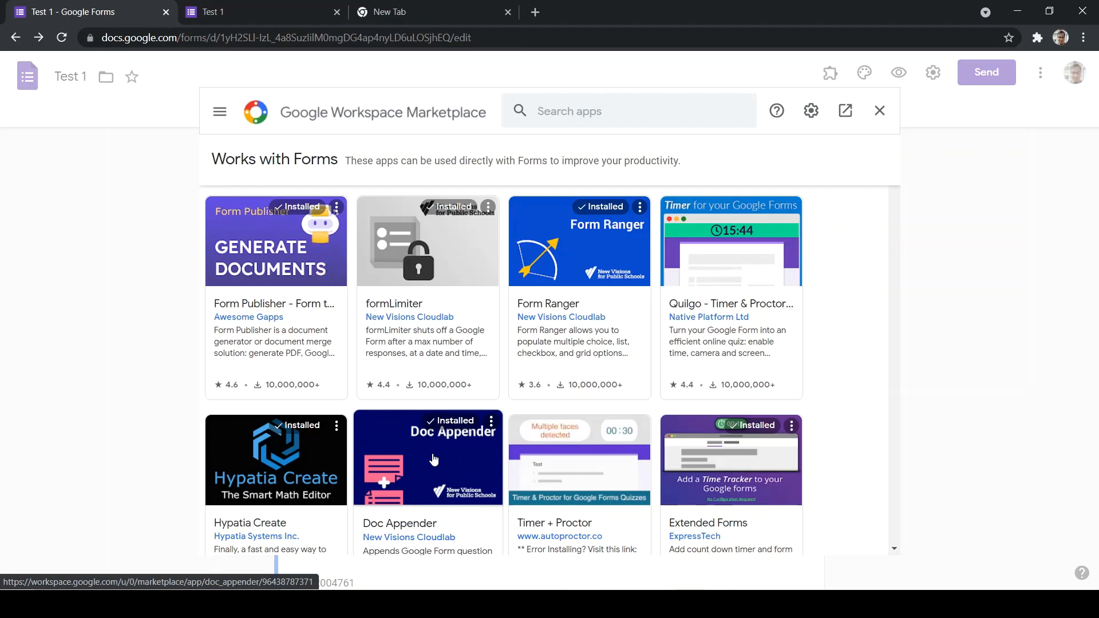
{"action": "left_click", "coordinate": [880, 110]}
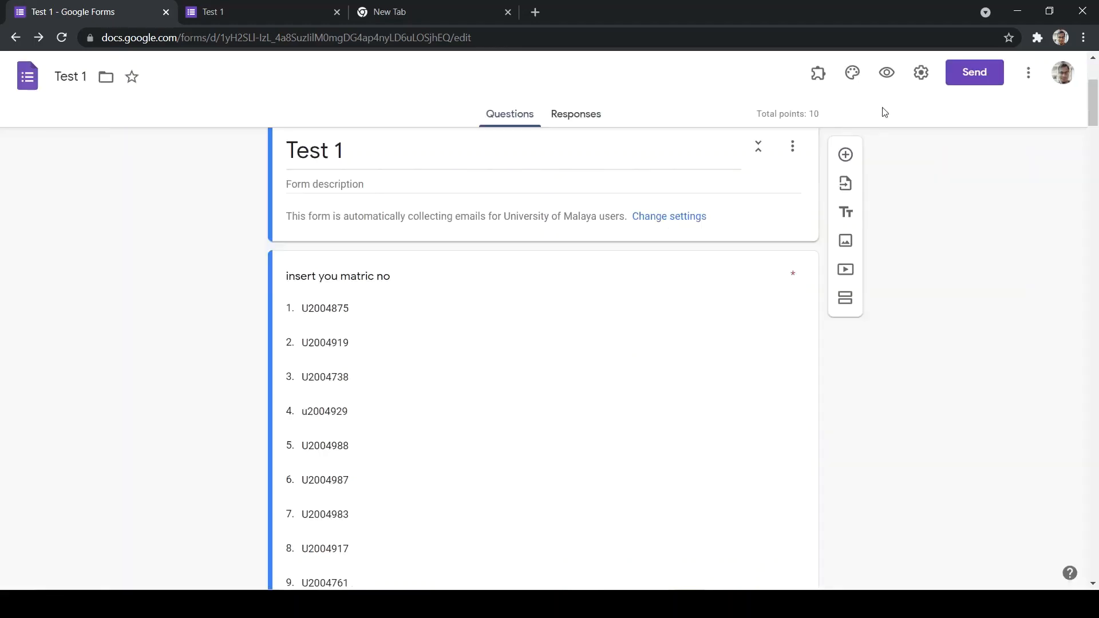
Check the list of installed add-ons, then leave Test 1 and open the recent form My evaluation
{"action": "left_click", "coordinate": [817, 71]}
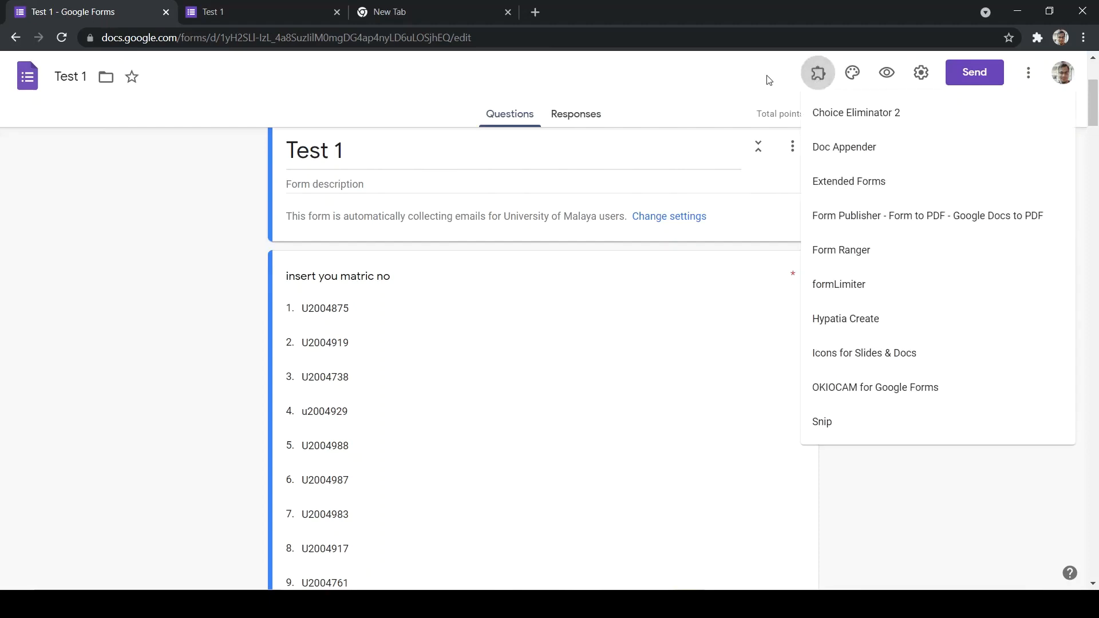
{"action": "left_click", "coordinate": [690, 79]}
{"action": "left_click", "coordinate": [28, 78]}
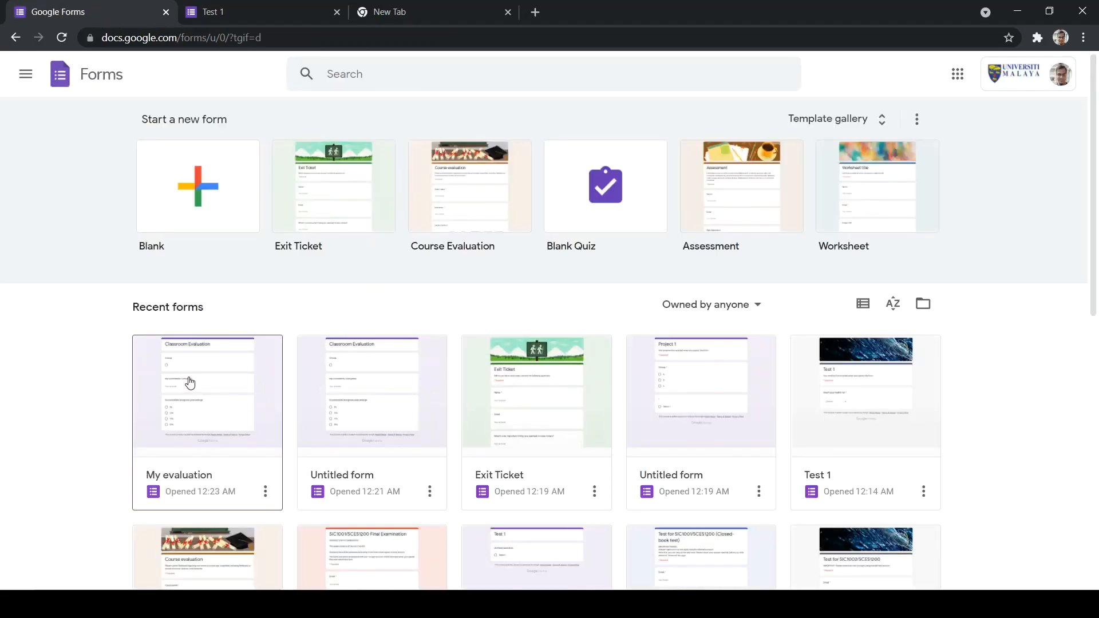
{"action": "left_click", "coordinate": [190, 383]}
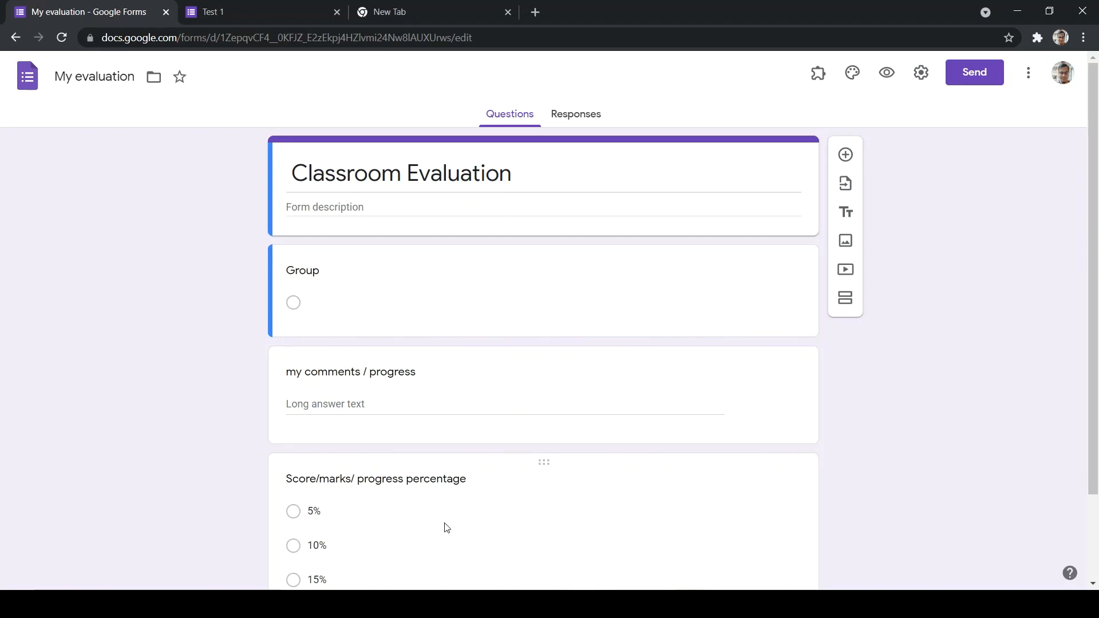
Switch to Google Drive in Firefox and open the project 1 folder in My Drive
{"action": "left_click", "coordinate": [441, 604]}
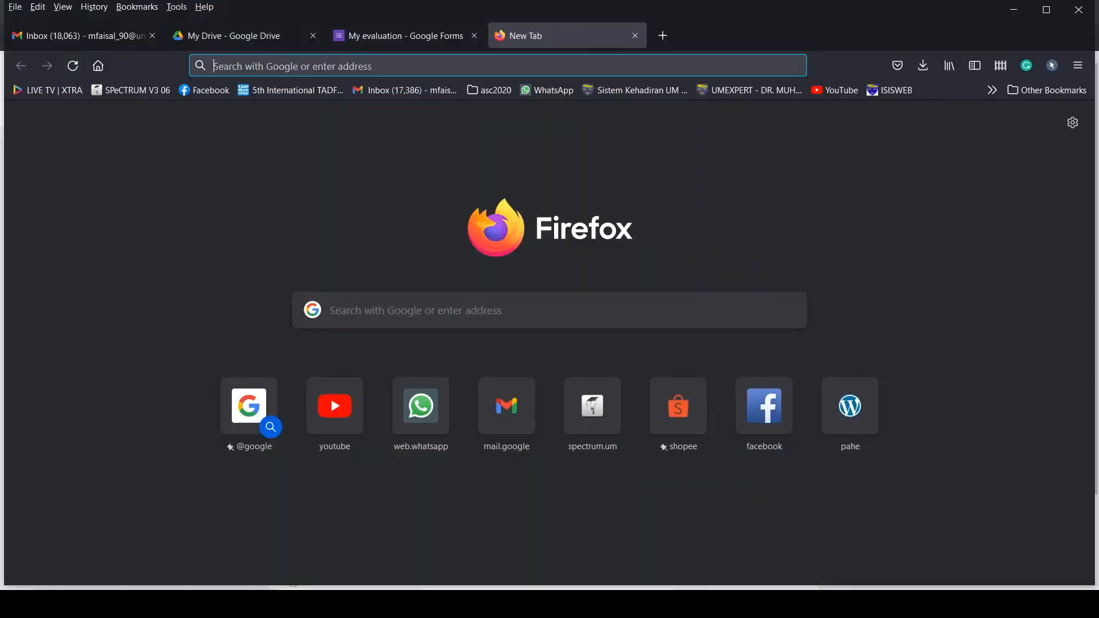
{"action": "left_click", "coordinate": [256, 38]}
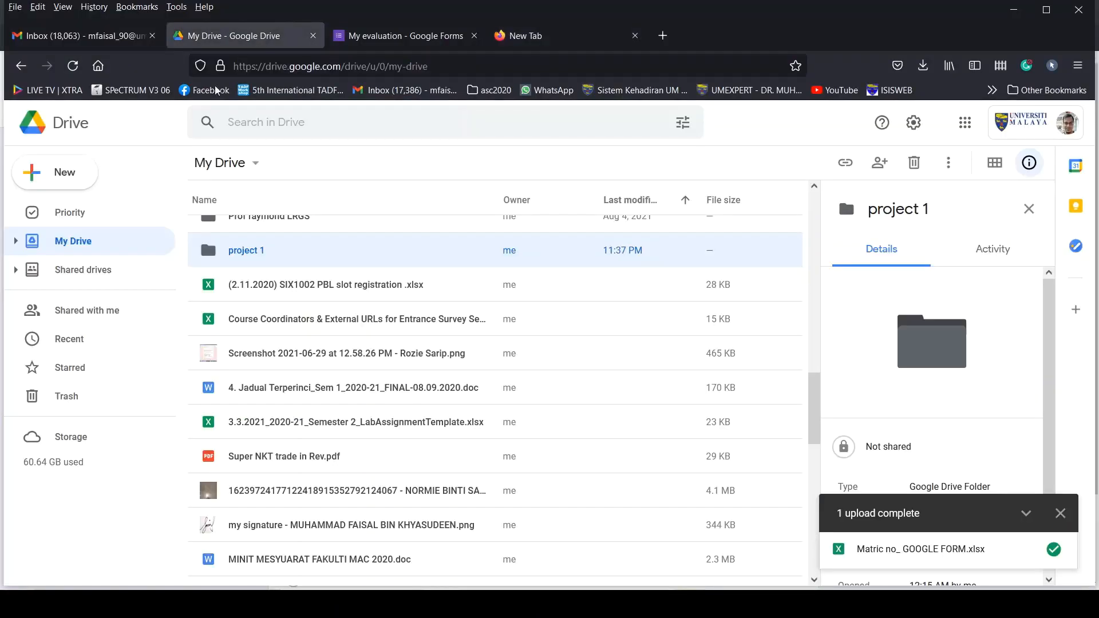
{"action": "left_click", "coordinate": [64, 171]}
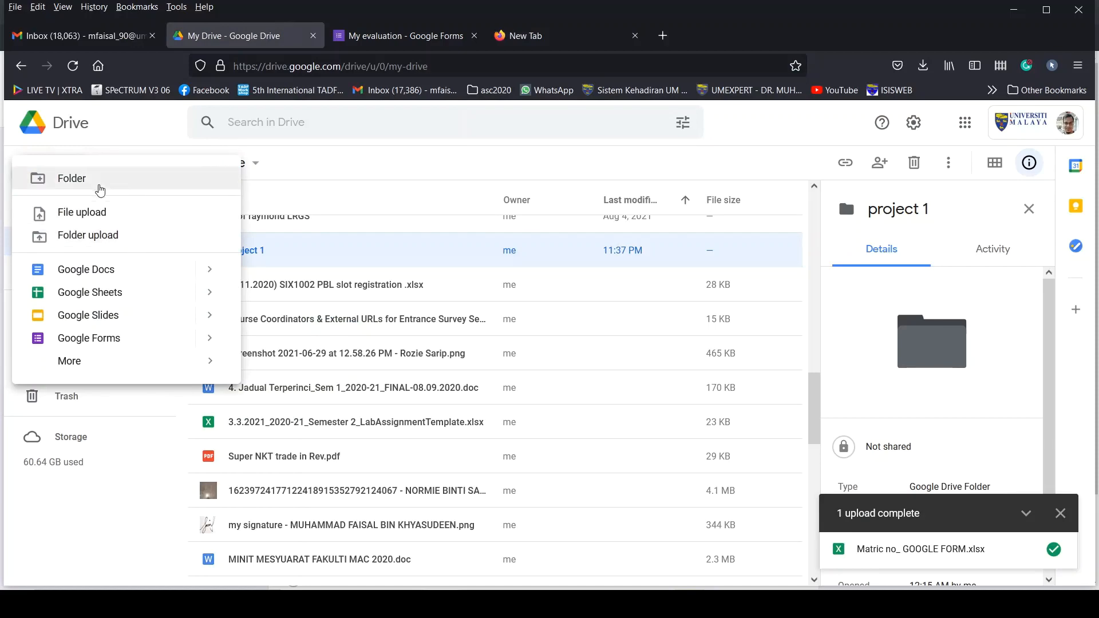
{"action": "left_click", "coordinate": [378, 195]}
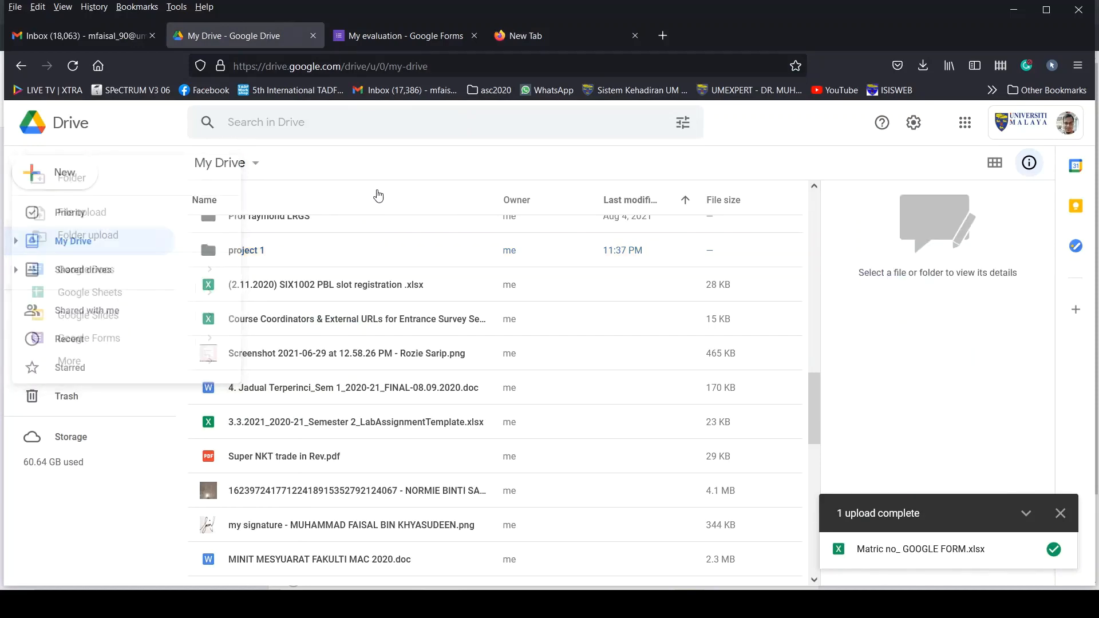
{"action": "scroll", "coordinate": [314, 464], "scroll_direction": "down", "scroll_amount": 1}
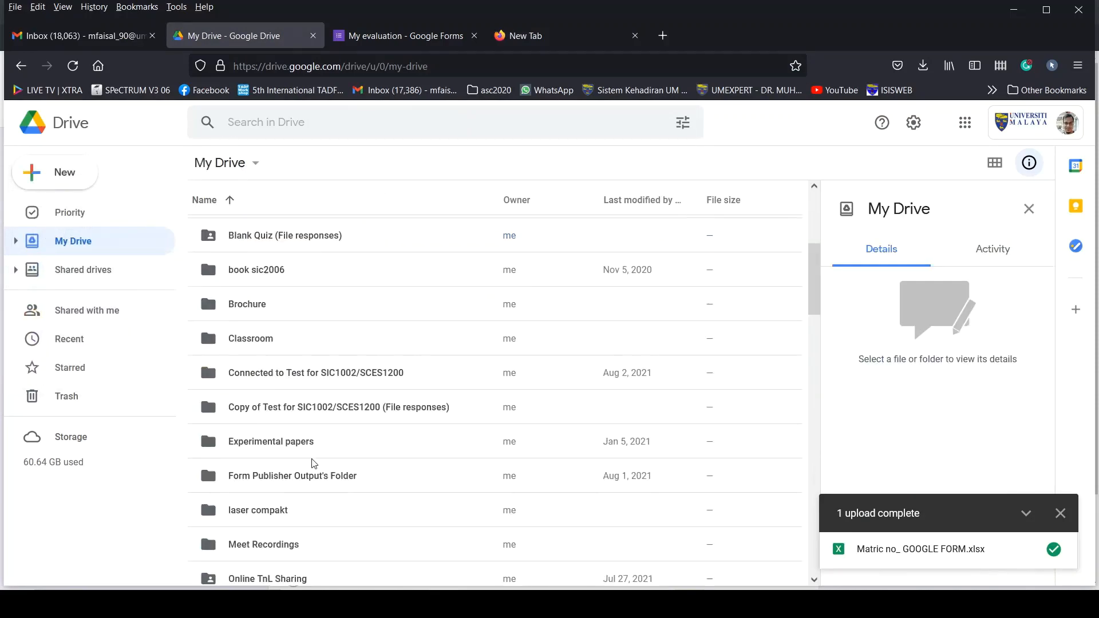
{"action": "scroll", "coordinate": [313, 463], "scroll_direction": "down", "scroll_amount": 8}
{"action": "scroll", "coordinate": [275, 401], "scroll_direction": "up", "scroll_amount": 3}
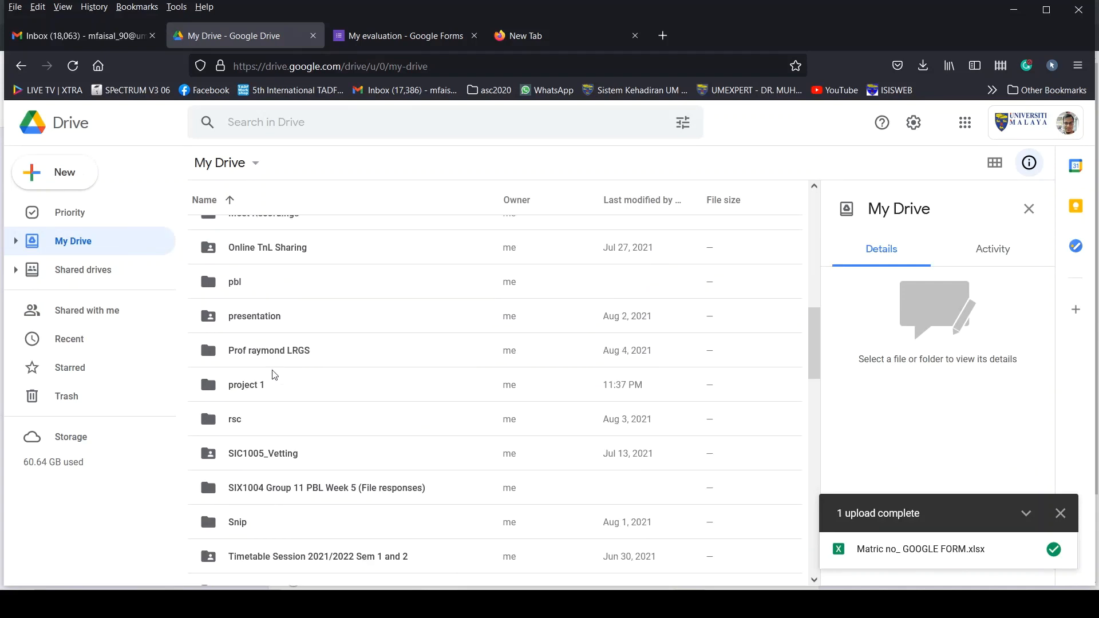
{"action": "double_click", "coordinate": [261, 444]}
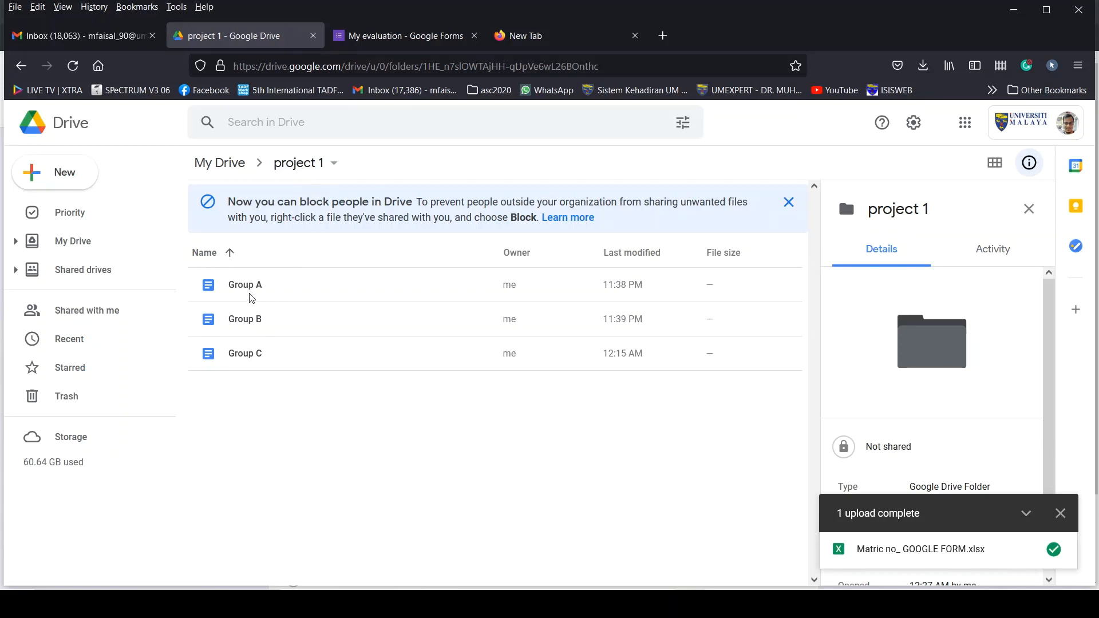
Create a blank Google Docs document in the project 1 folder and return to the folder
{"action": "left_click", "coordinate": [57, 182]}
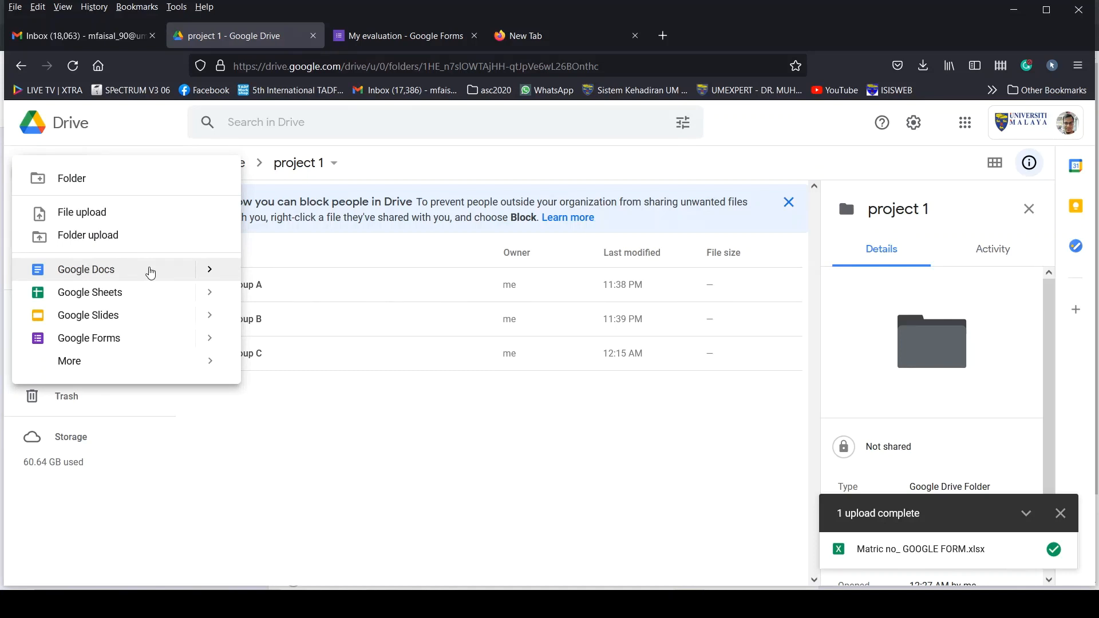
{"action": "left_click", "coordinate": [151, 273]}
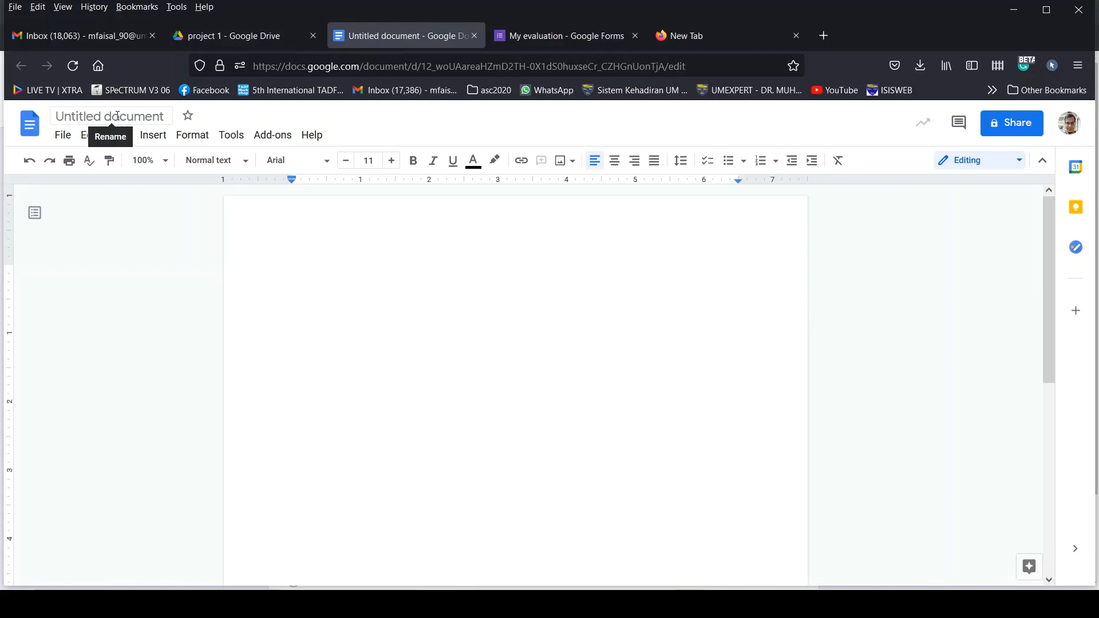
{"action": "left_click", "coordinate": [266, 39]}
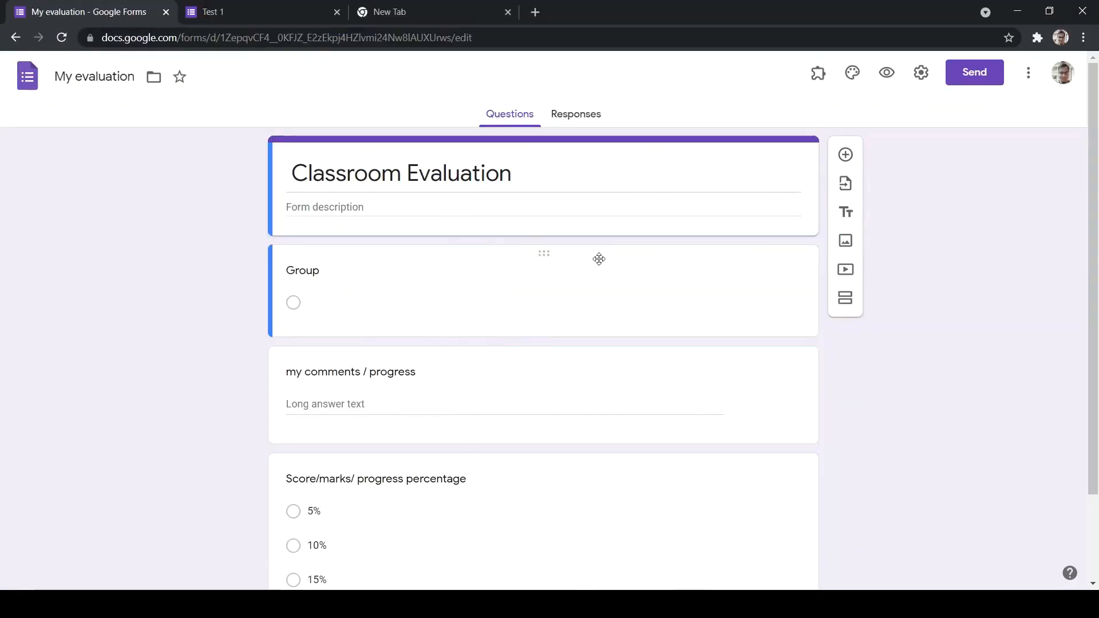
Start the Doc Appender add-on on the My evaluation form and open its sidebar
{"action": "left_click", "coordinate": [821, 79]}
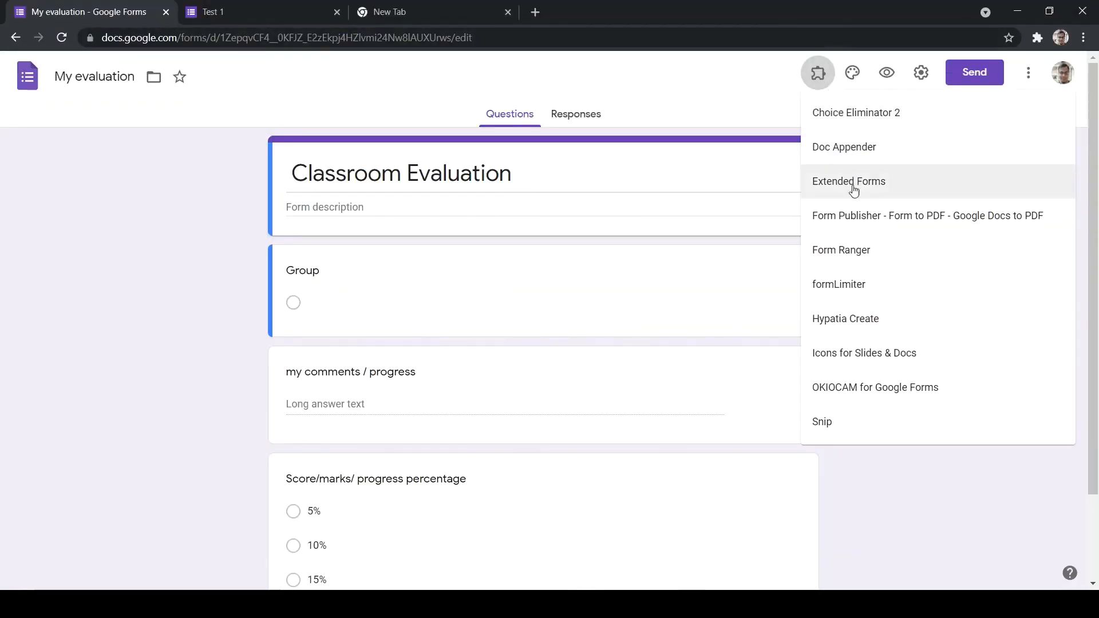
{"action": "left_click", "coordinate": [849, 150]}
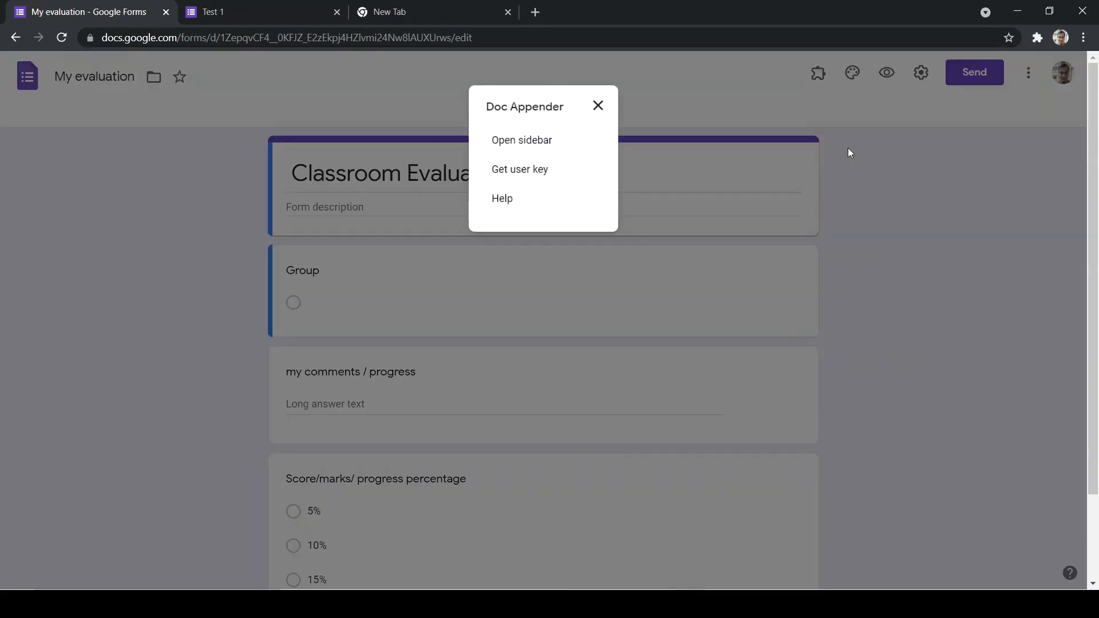
{"action": "left_click", "coordinate": [505, 144]}
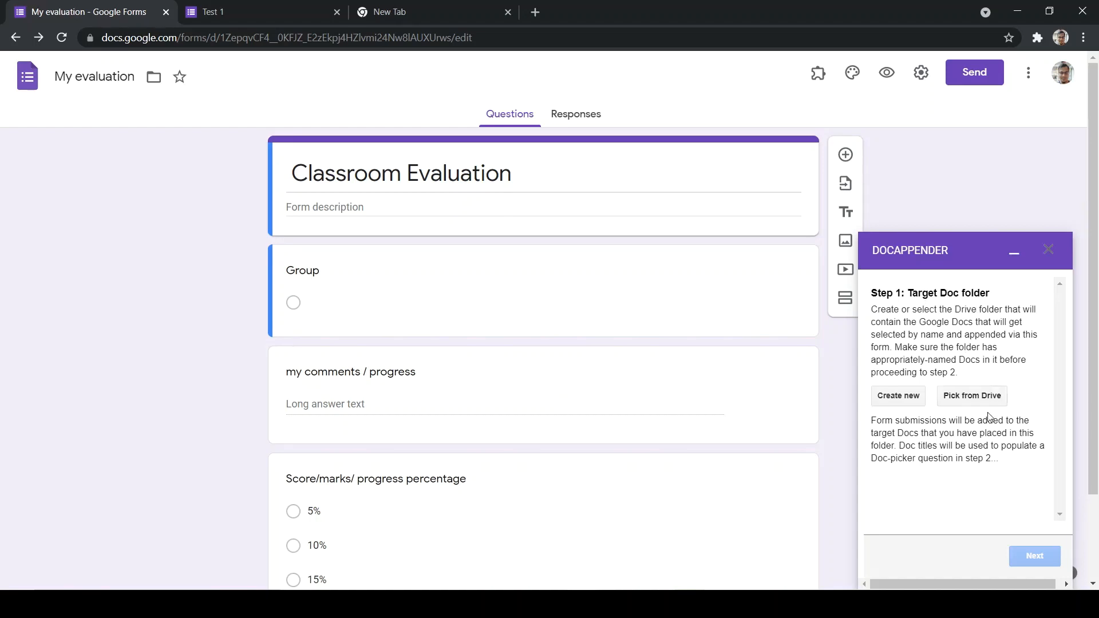
Select the project 1 folder from Drive as Doc Appender's target Doc folder and continue to the doc-picker question
{"action": "left_click", "coordinate": [962, 401]}
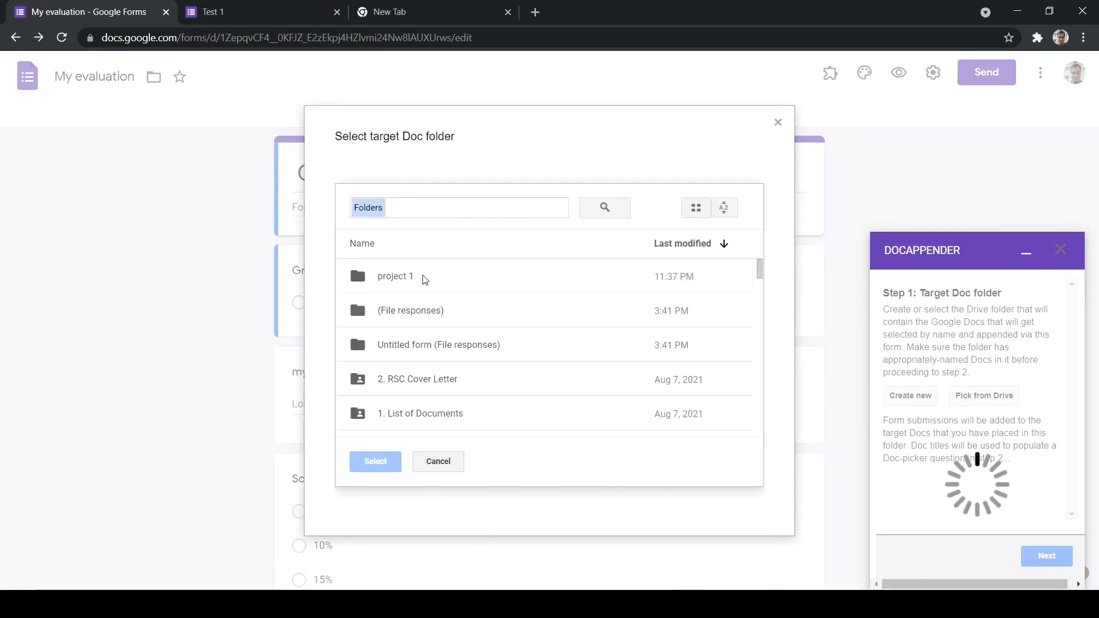
{"action": "double_click", "coordinate": [395, 277]}
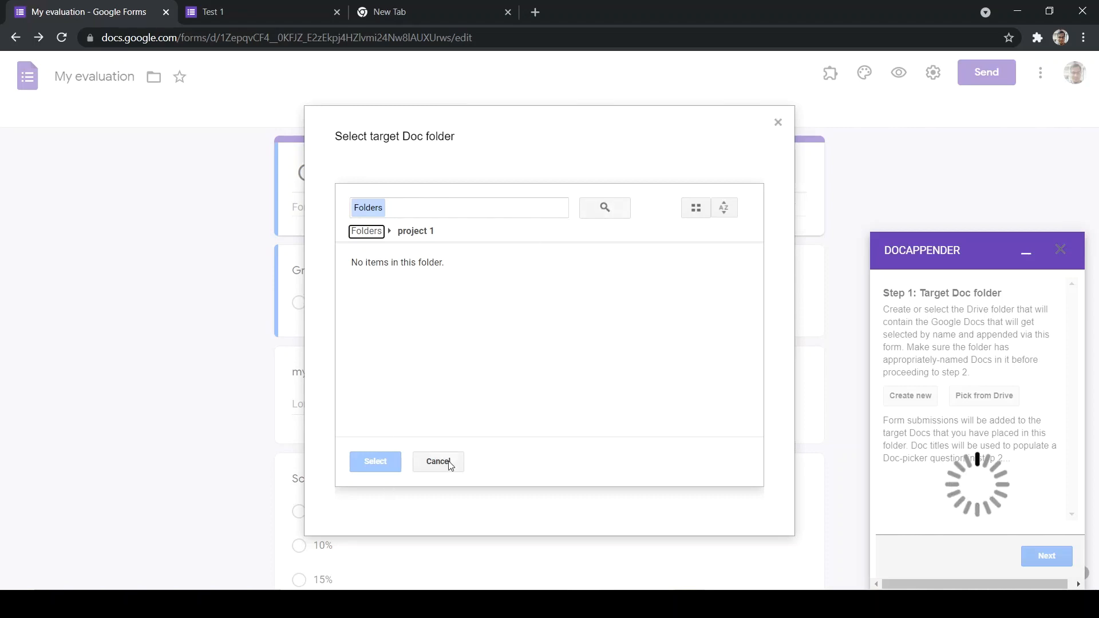
{"action": "left_click", "coordinate": [378, 231]}
{"action": "left_click", "coordinate": [451, 265]}
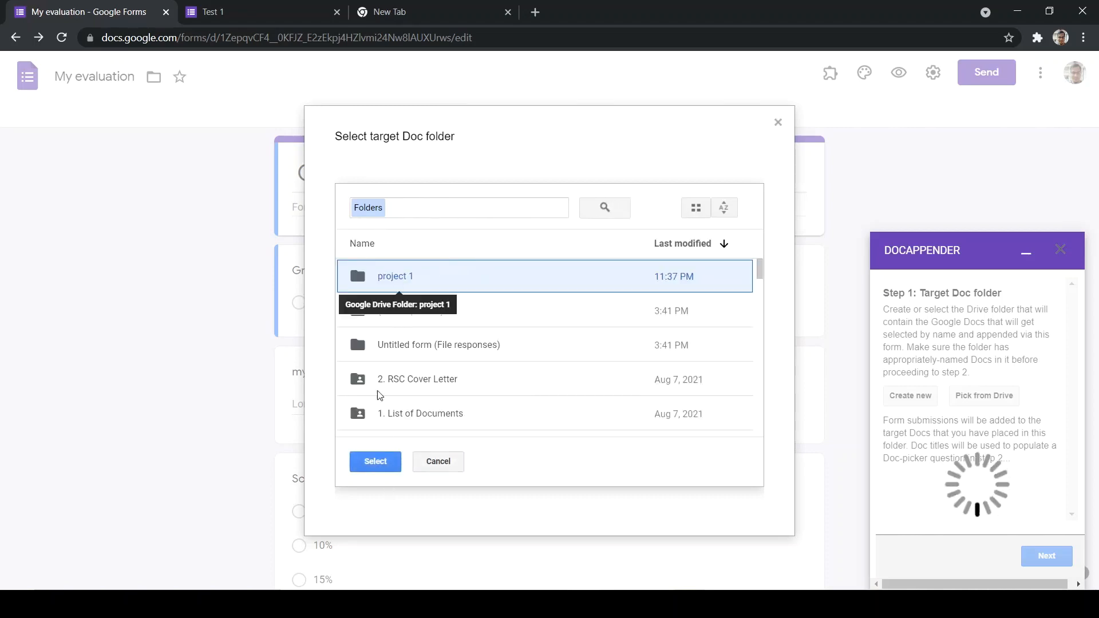
{"action": "left_click", "coordinate": [375, 461]}
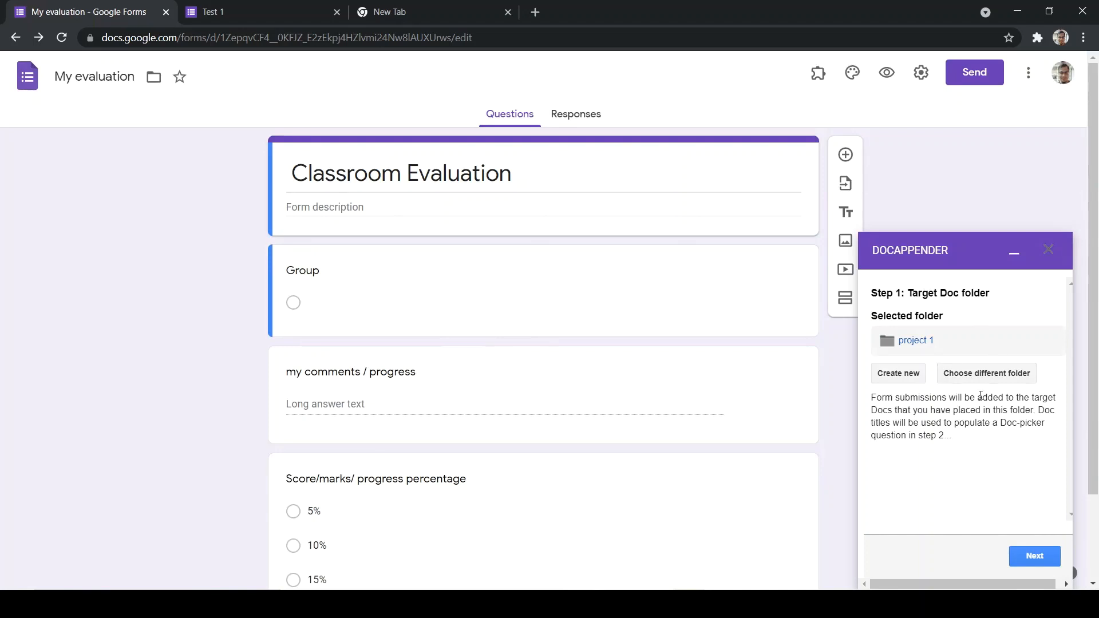
{"action": "left_click", "coordinate": [1028, 551]}
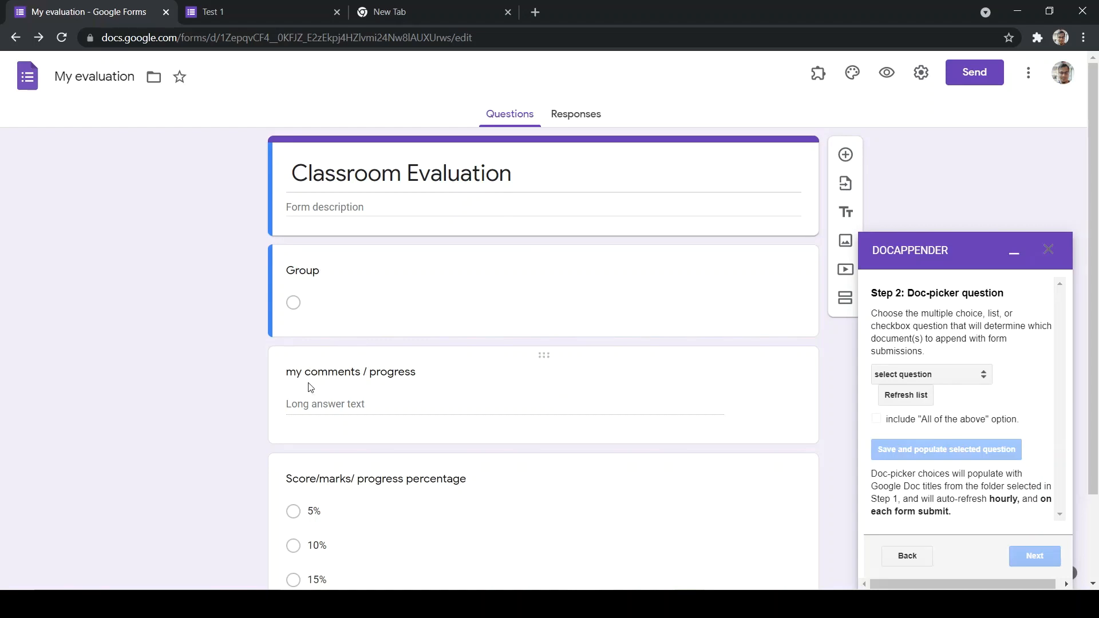
Set Group as the doc-picker question, populate its choices from the folder, and compare them with the project 1 documents in Drive
{"action": "scroll", "coordinate": [353, 393], "scroll_direction": "down", "scroll_amount": 2}
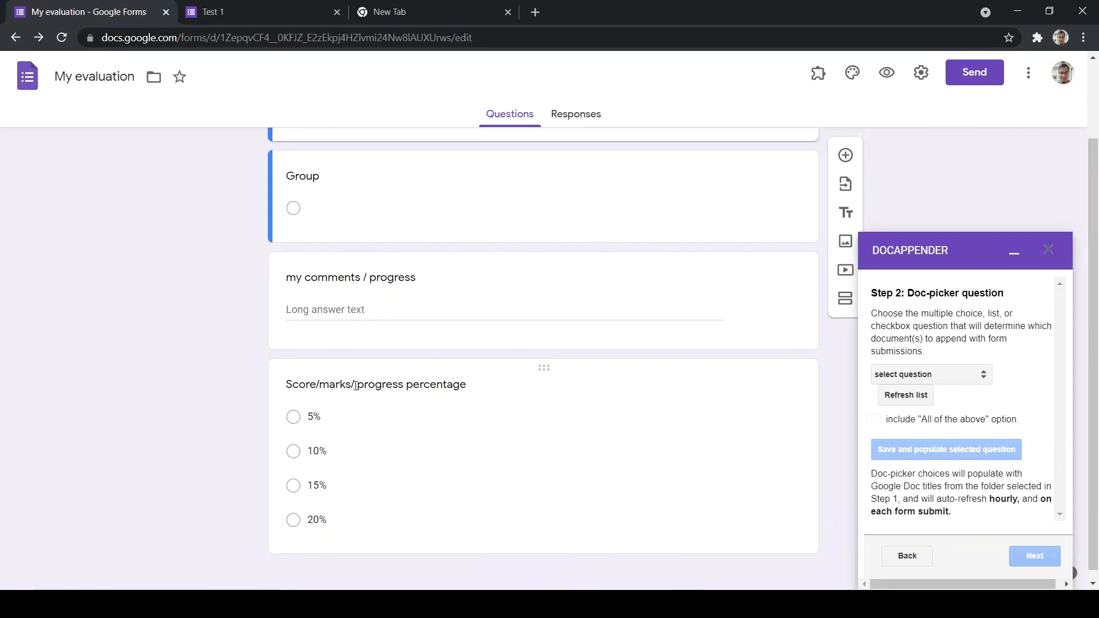
{"action": "scroll", "coordinate": [395, 368], "scroll_direction": "up", "scroll_amount": 2}
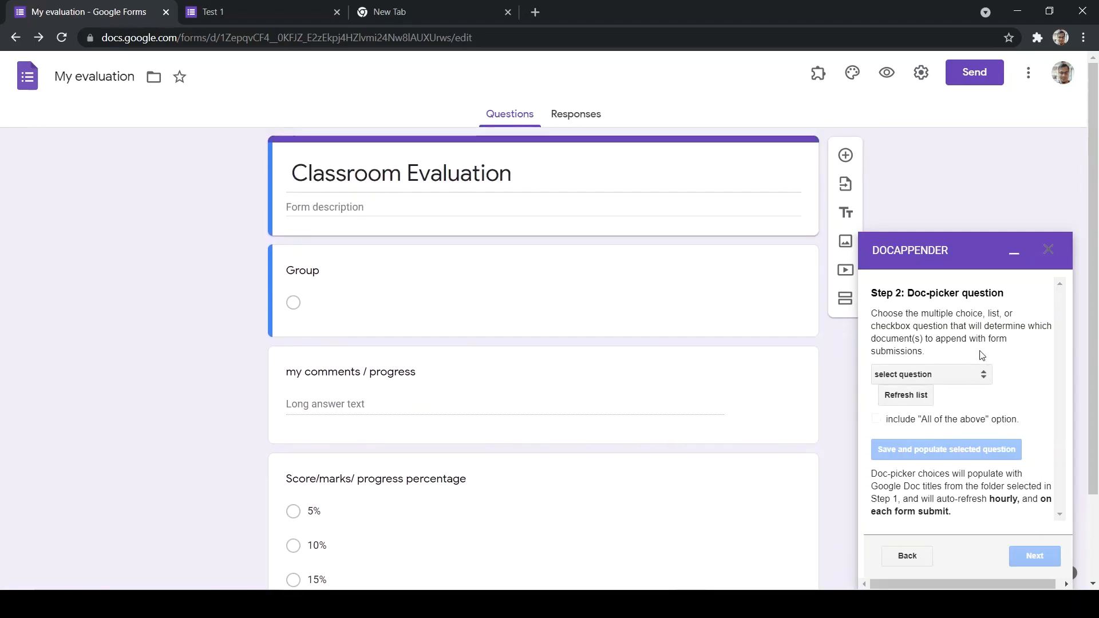
{"action": "left_click", "coordinate": [965, 374]}
{"action": "left_click", "coordinate": [963, 373]}
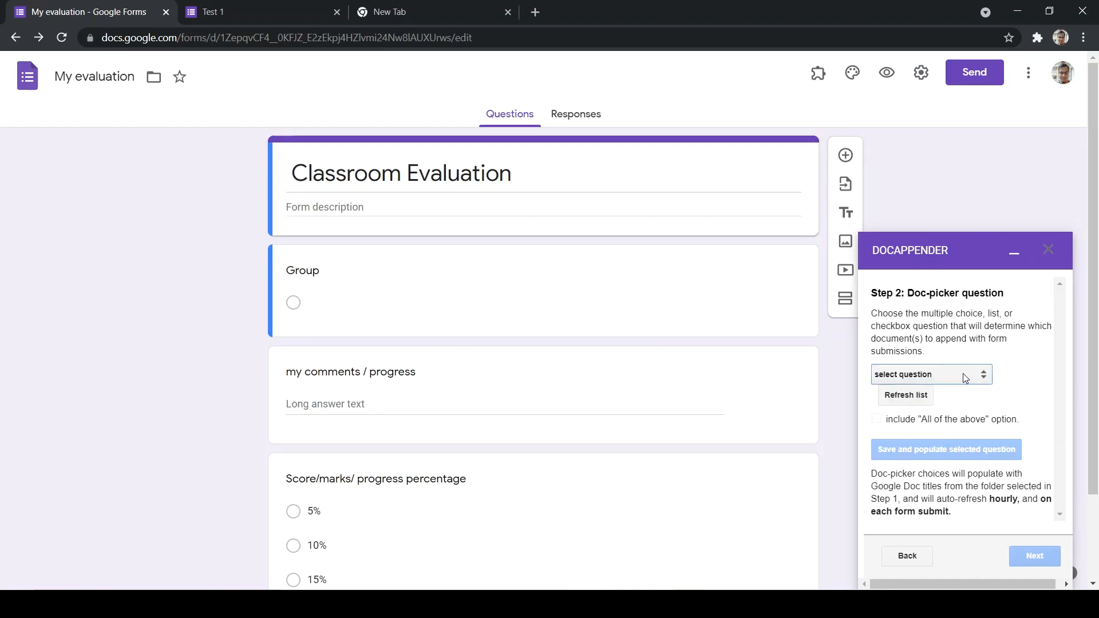
{"action": "left_click", "coordinate": [916, 399]}
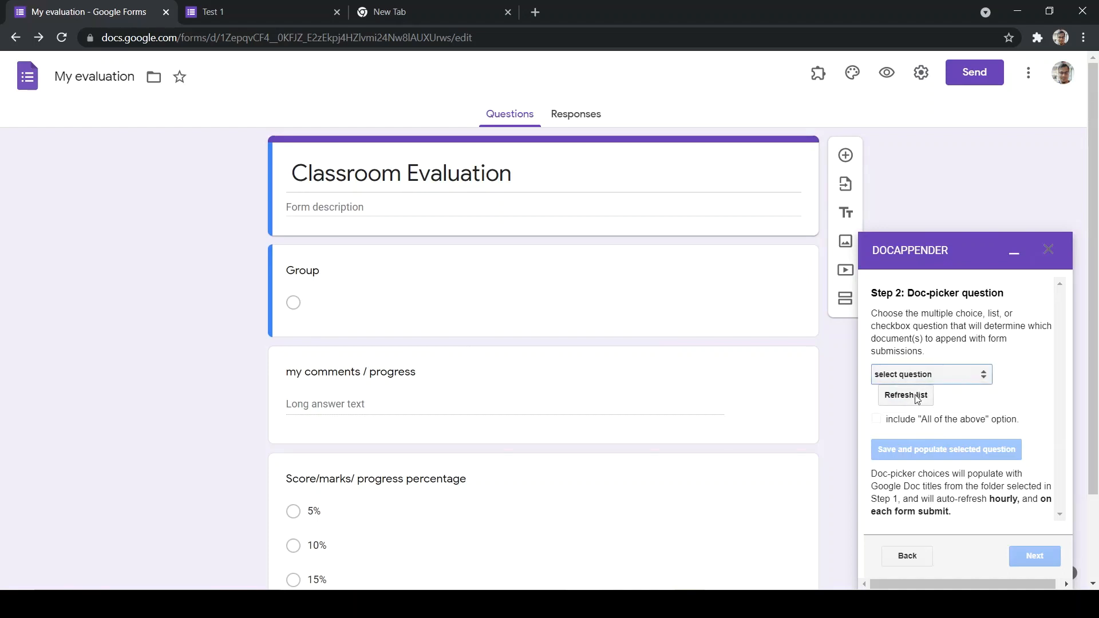
{"action": "left_click", "coordinate": [949, 373]}
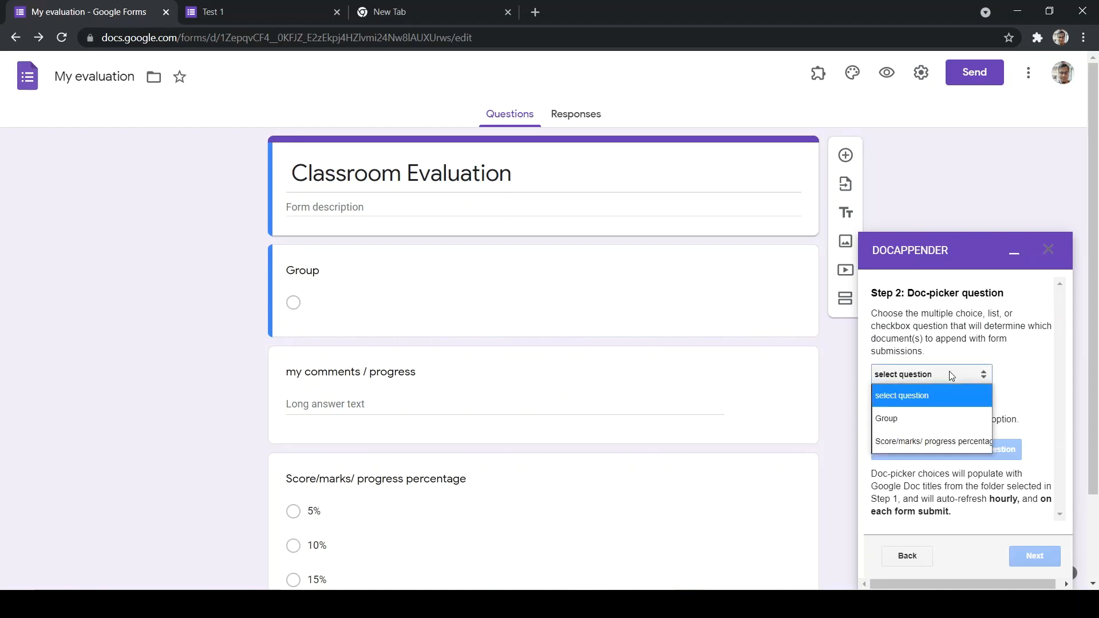
{"action": "left_click", "coordinate": [900, 422]}
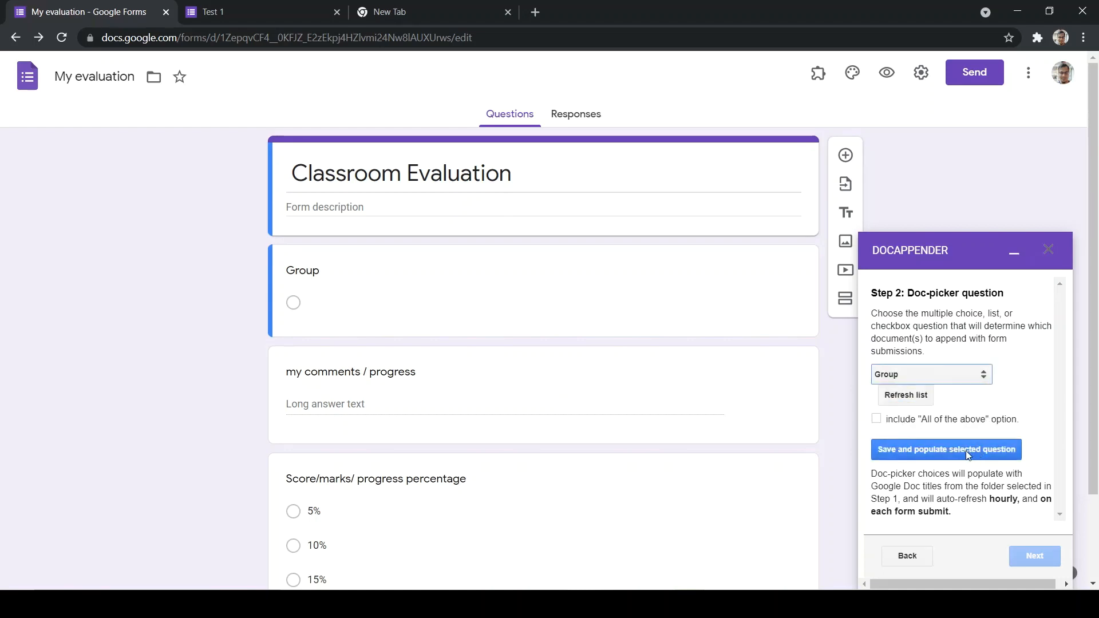
{"action": "left_click", "coordinate": [925, 457]}
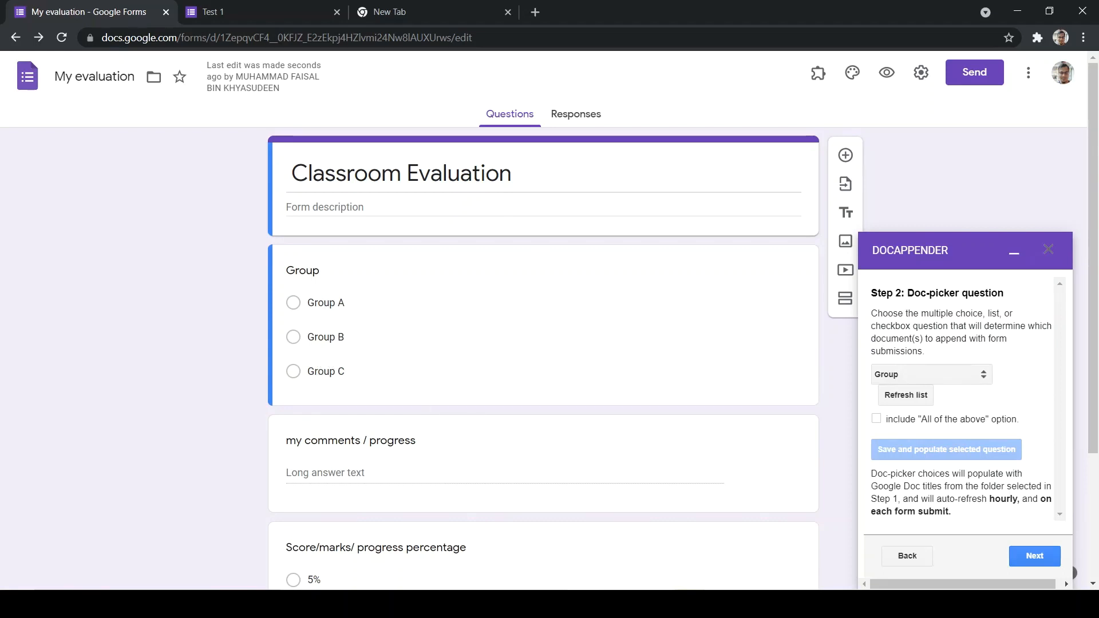
{"action": "left_click", "coordinate": [441, 604]}
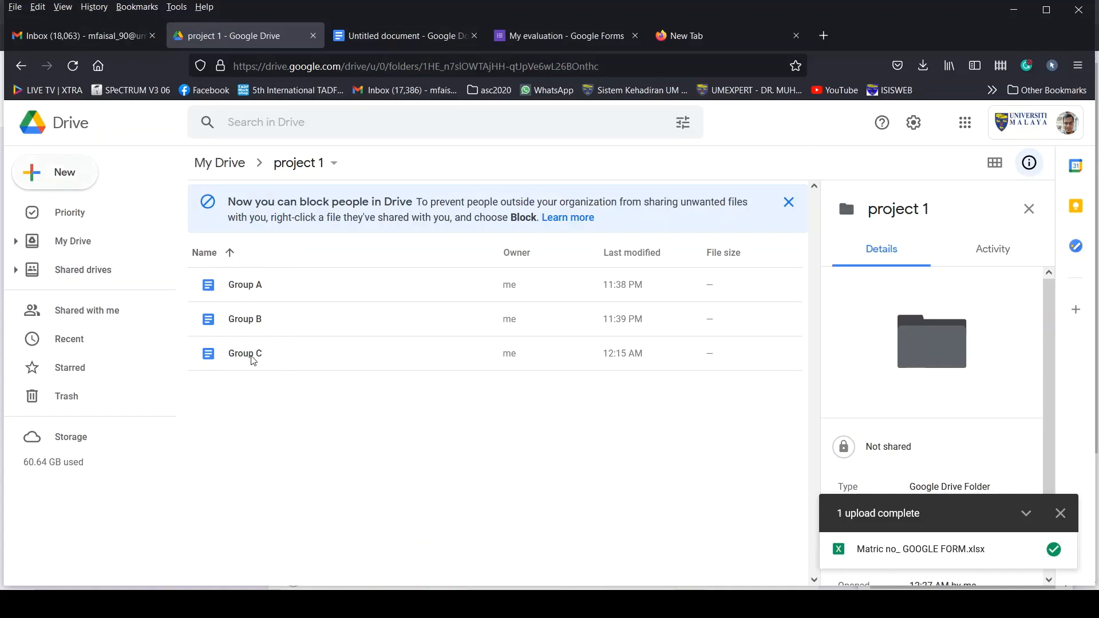
{"action": "left_click", "coordinate": [441, 605]}
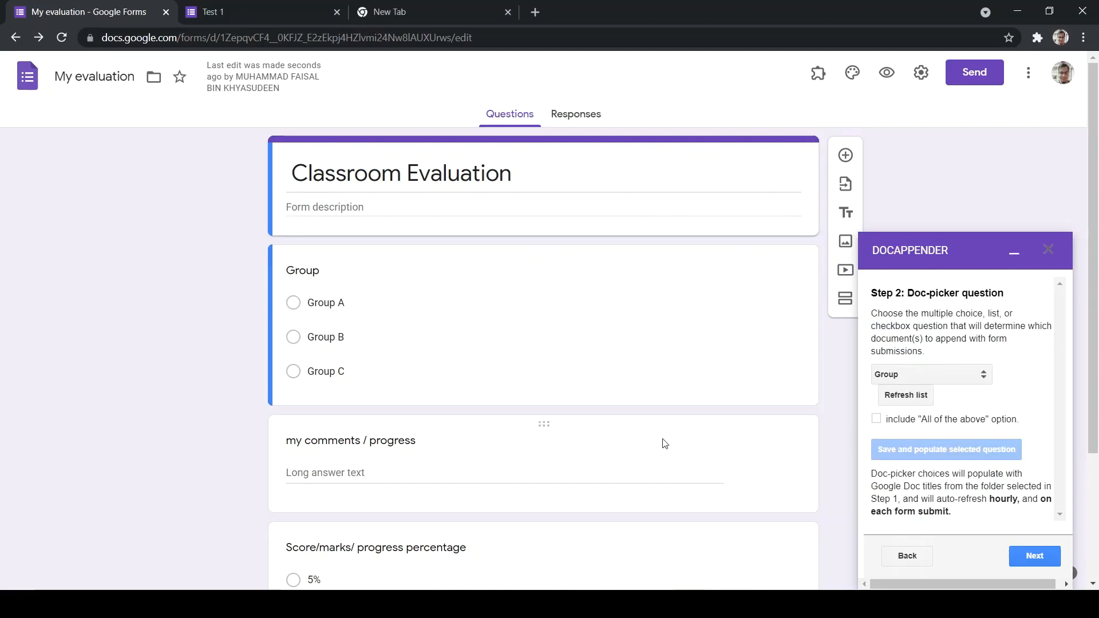
Include Timestamp, Group, my comments / progress and Score/marks/ progress percentage in the form values added to the target Docs
{"action": "left_click", "coordinate": [1038, 556]}
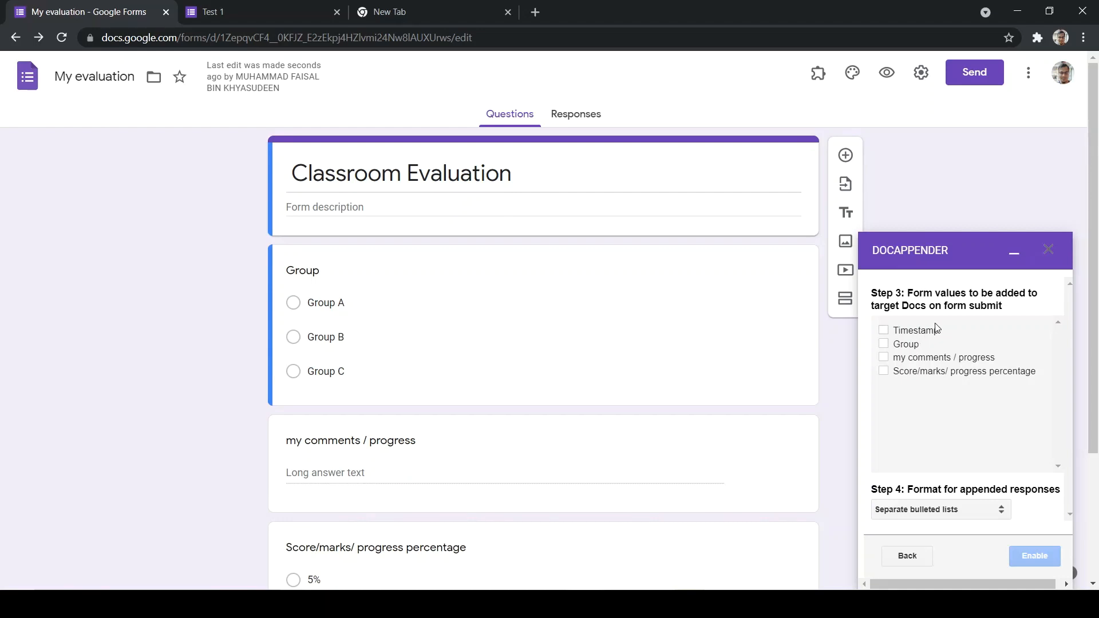
{"action": "left_click", "coordinate": [885, 332]}
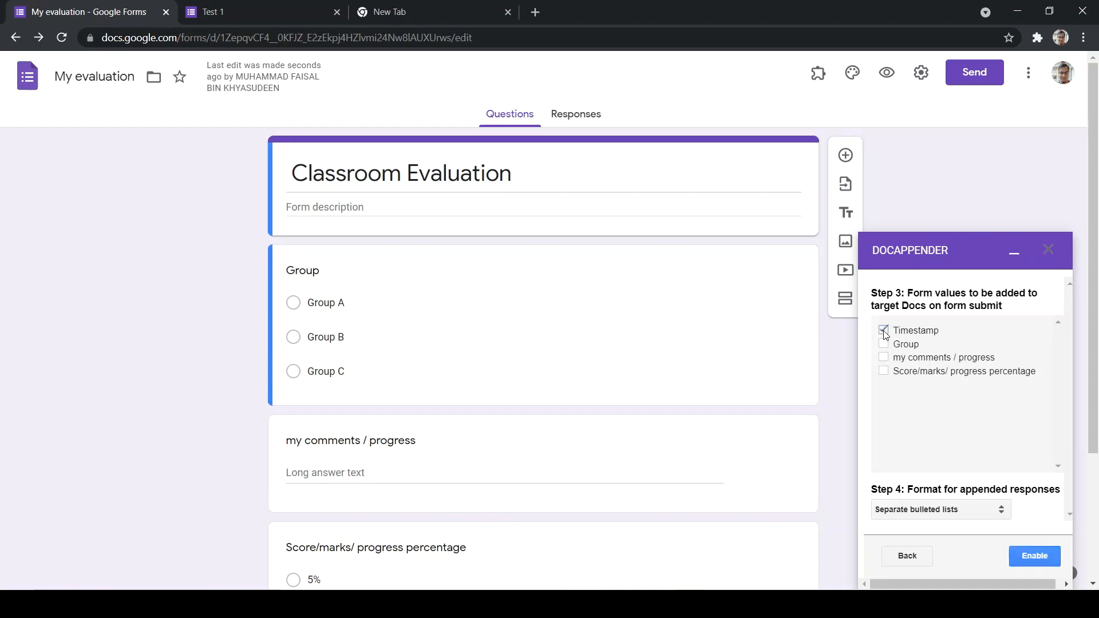
{"action": "left_click", "coordinate": [884, 344]}
{"action": "left_click", "coordinate": [884, 357]}
{"action": "left_click", "coordinate": [885, 371]}
Format the appended responses as separate bulleted lists, enable Doc Appender and close its sidebar
{"action": "left_click", "coordinate": [940, 514]}
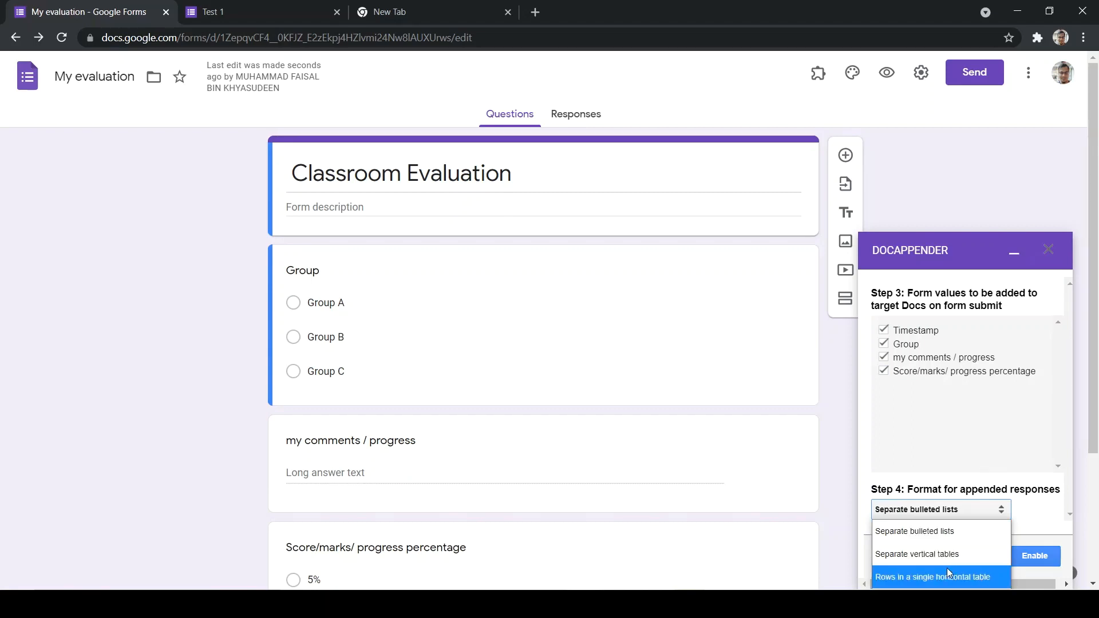
{"action": "left_click", "coordinate": [925, 543]}
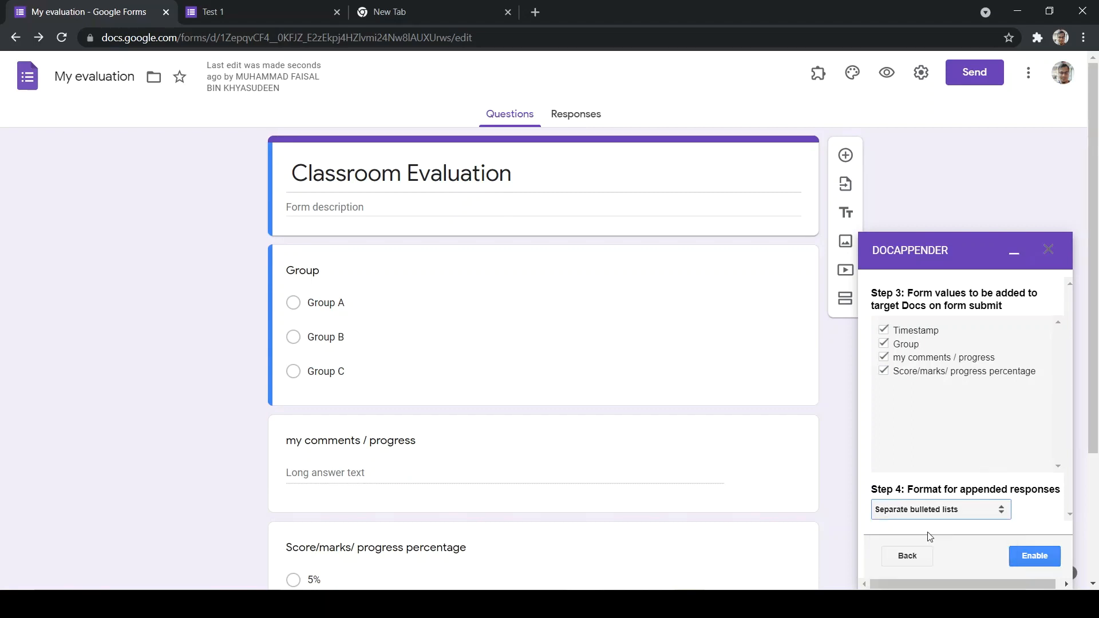
{"action": "left_click", "coordinate": [1034, 553]}
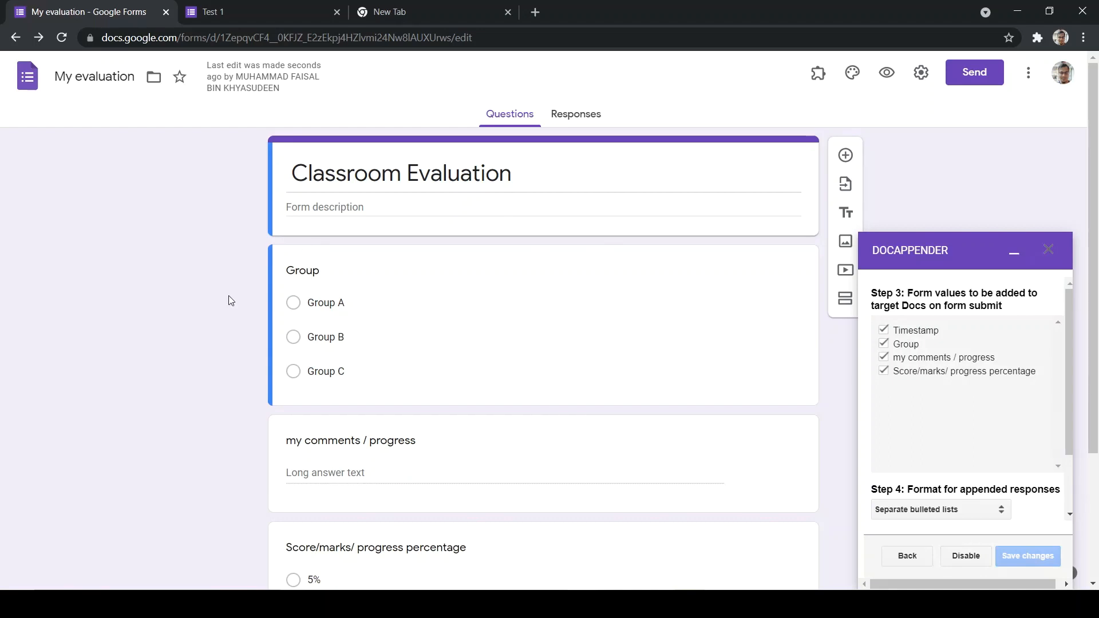
{"action": "left_click", "coordinate": [1056, 255]}
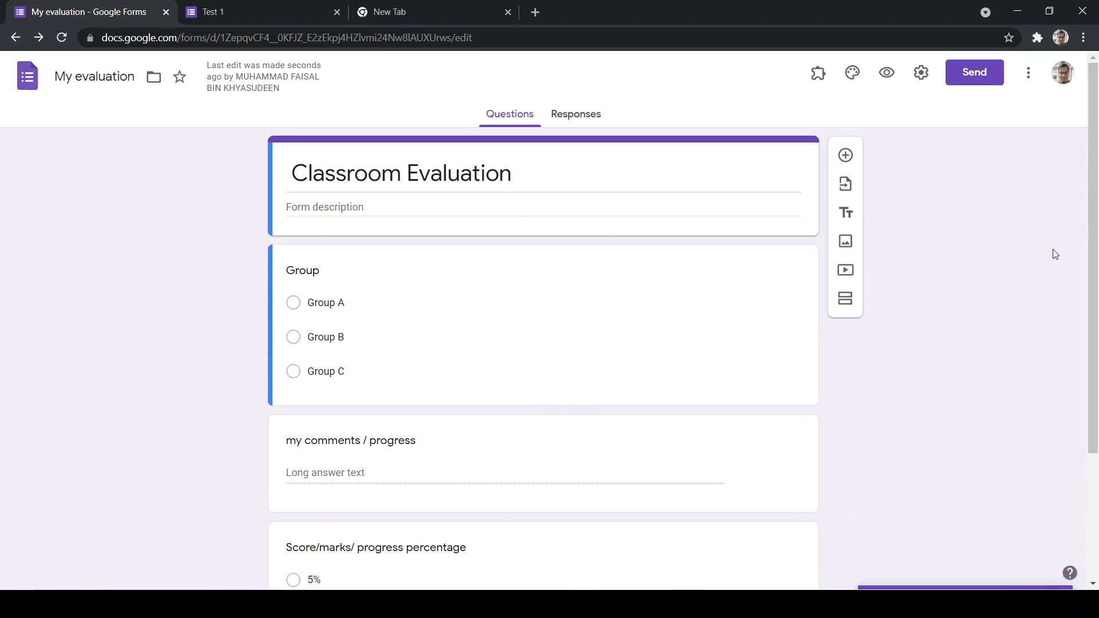
Preview the form and submit a response for Group A with the comment "Good" and a score of 20%
{"action": "left_click", "coordinate": [885, 75]}
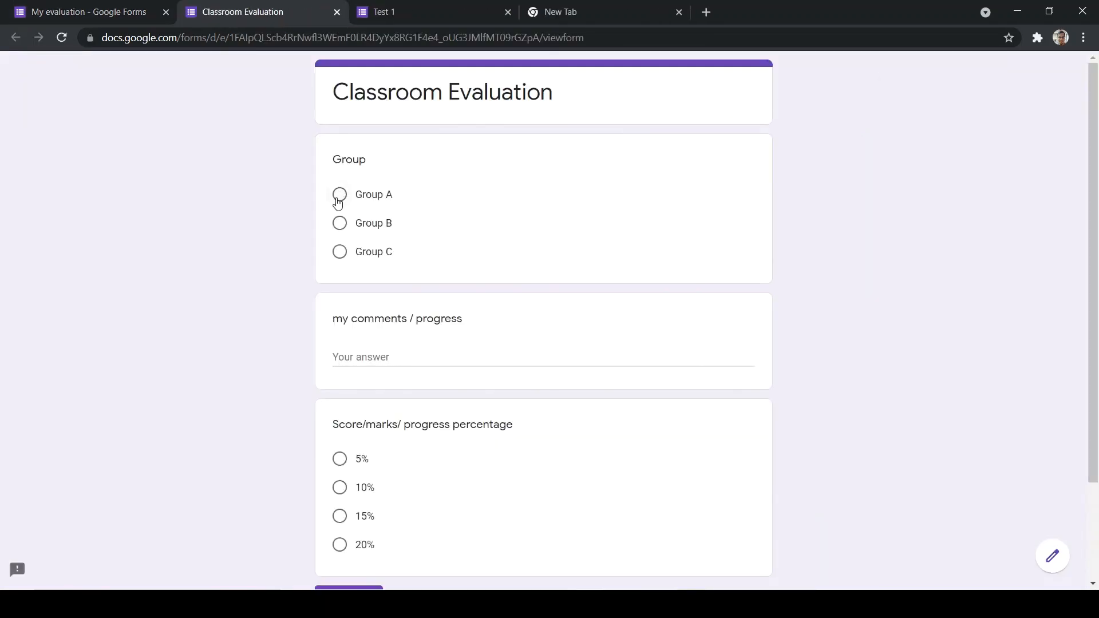
{"action": "left_click", "coordinate": [339, 202]}
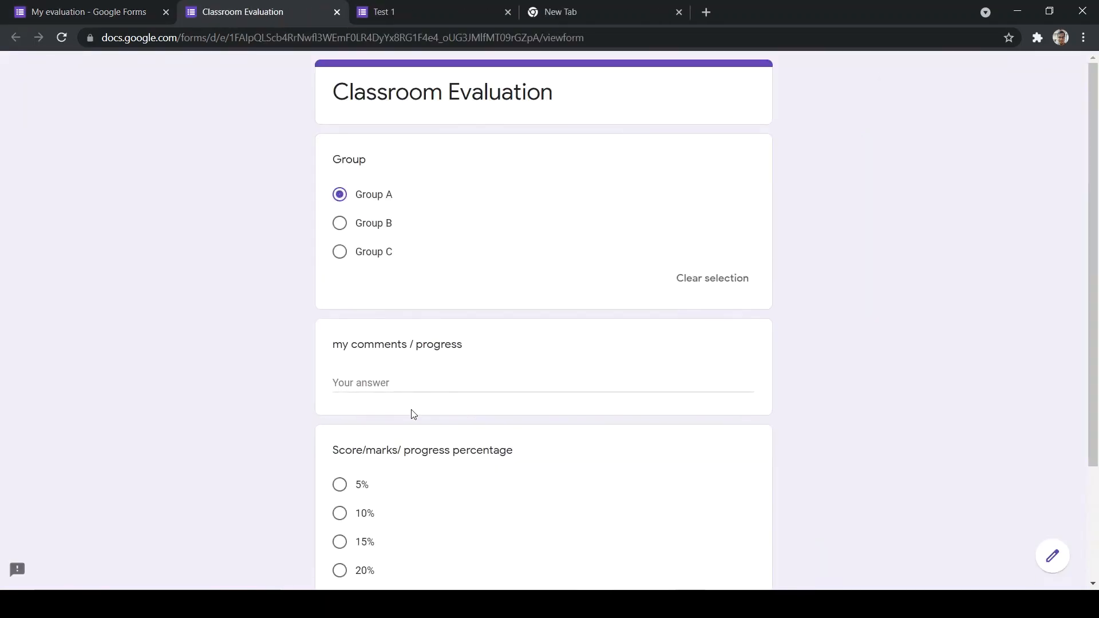
{"action": "left_click", "coordinate": [368, 381]}
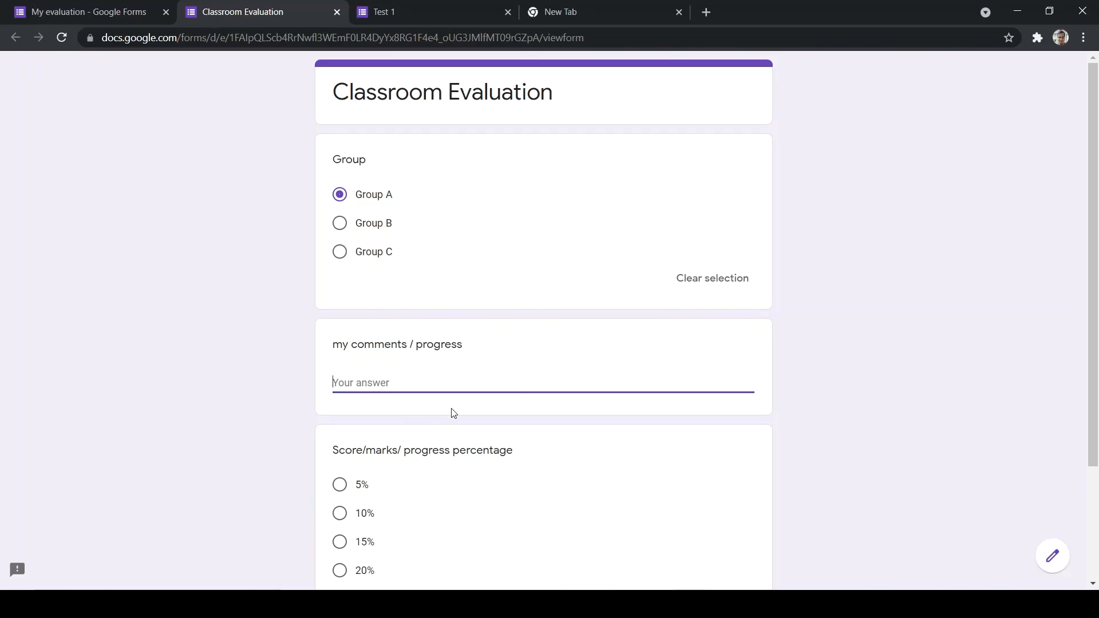
{"action": "type", "text": "Good"}
{"action": "scroll", "coordinate": [454, 413], "scroll_direction": "down", "scroll_amount": 2}
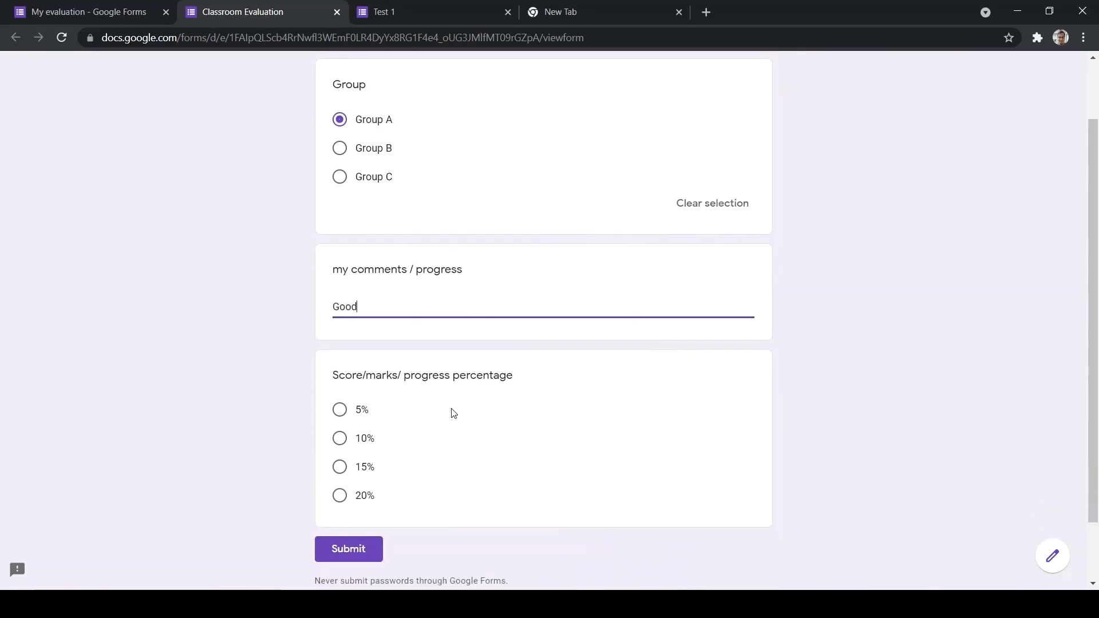
{"action": "left_click", "coordinate": [341, 496]}
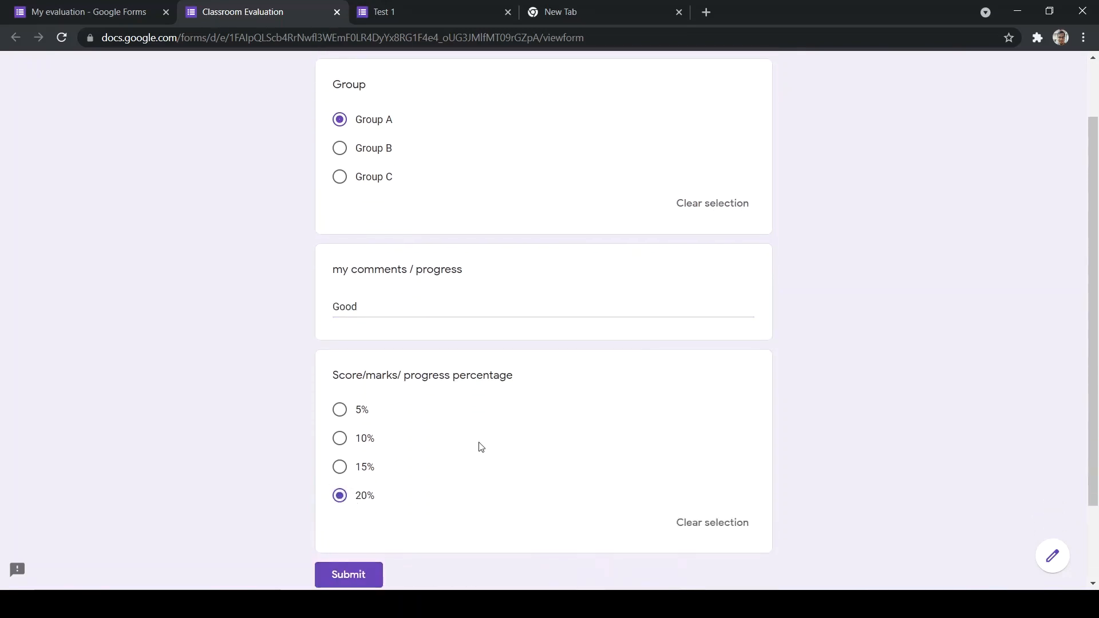
{"action": "scroll", "coordinate": [479, 445], "scroll_direction": "down", "scroll_amount": 2}
{"action": "left_click", "coordinate": [370, 508]}
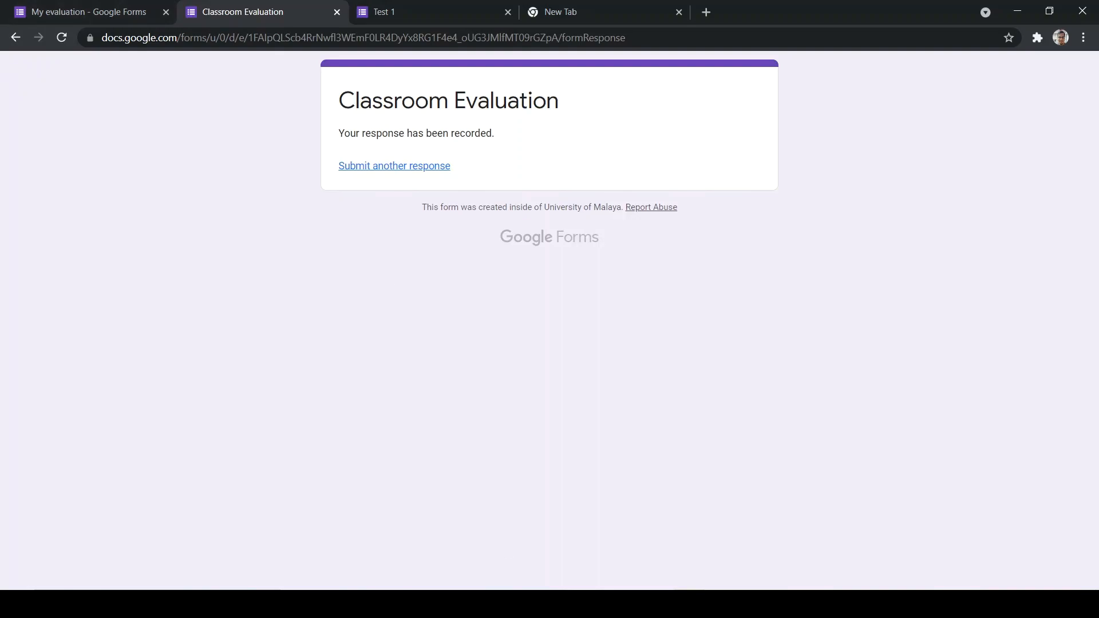
Switch to Google Drive in Firefox, check the appended response in the Group A document, and return to the form in Chrome
{"action": "left_click", "coordinate": [430, 604]}
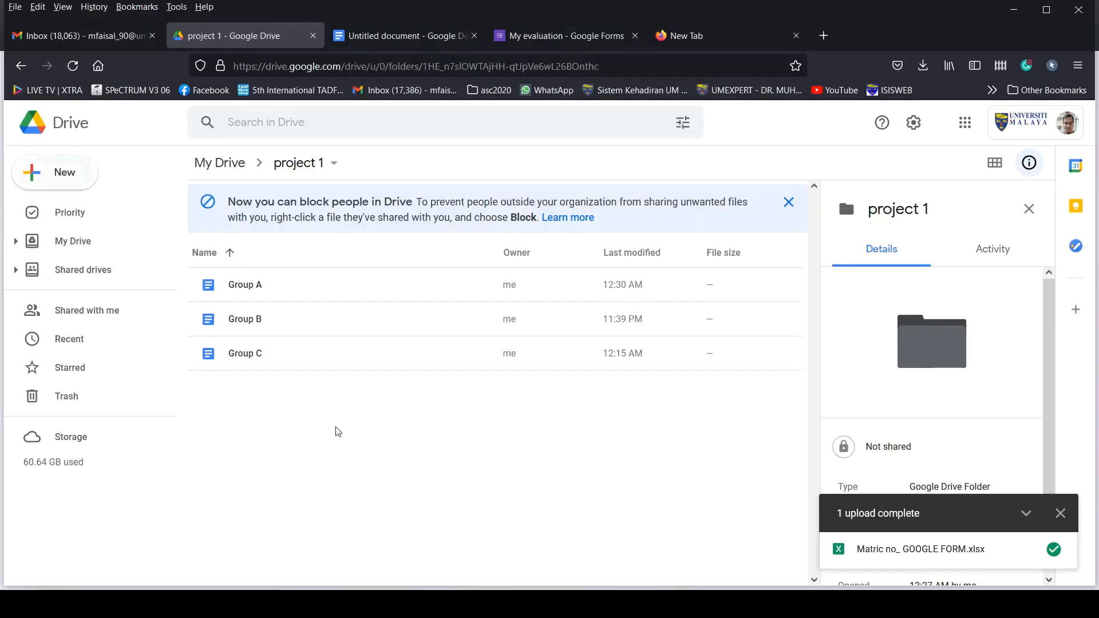
{"action": "left_click", "coordinate": [282, 285]}
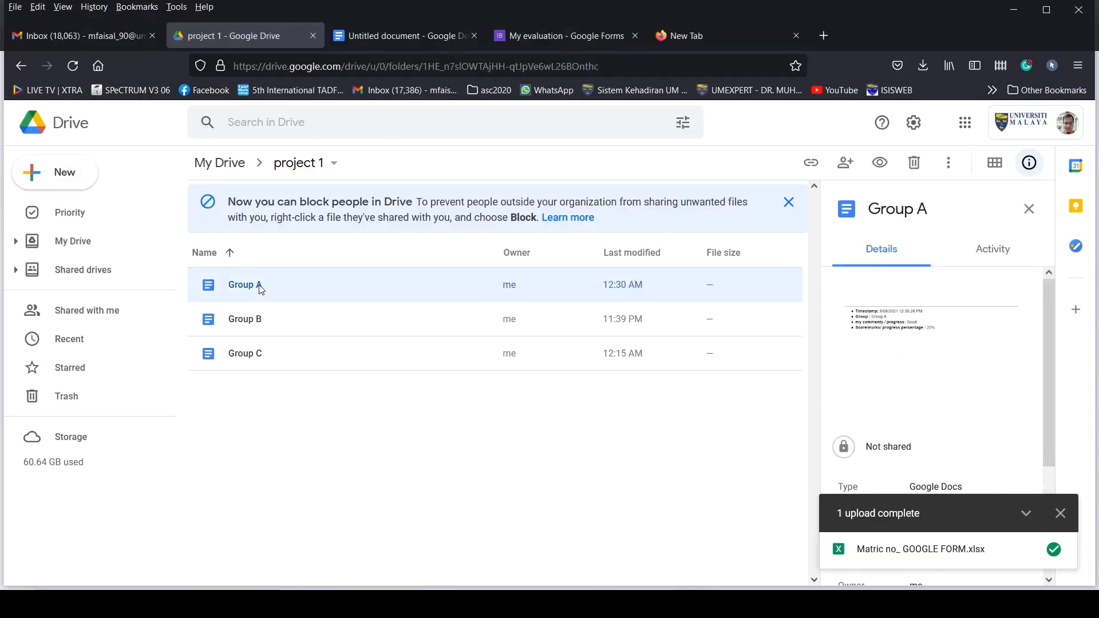
{"action": "double_click", "coordinate": [260, 287]}
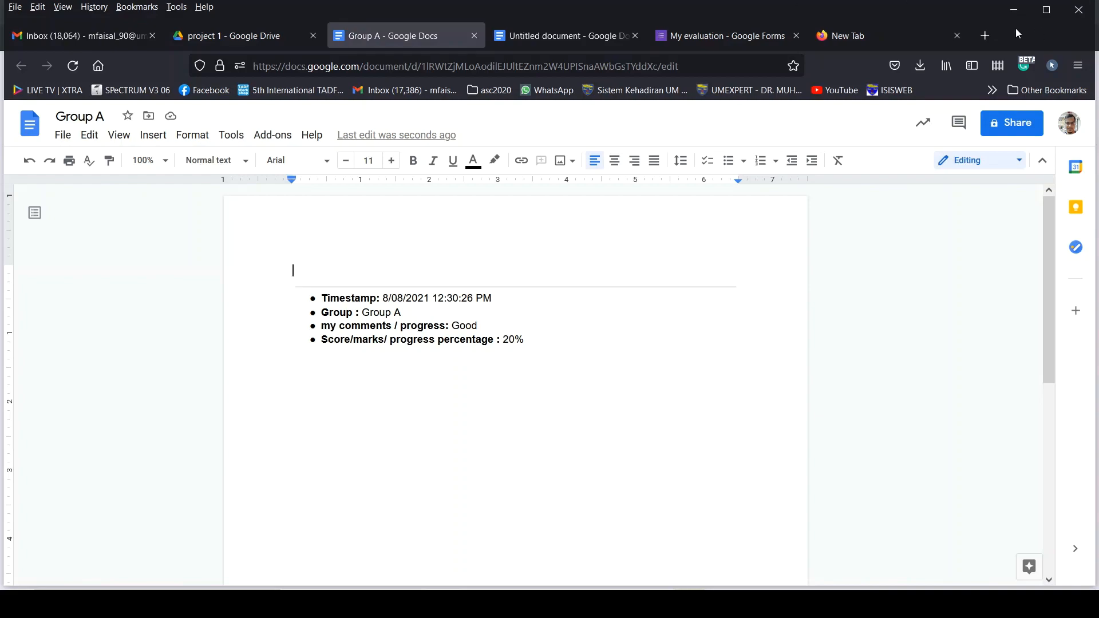
{"action": "left_click", "coordinate": [1015, 12]}
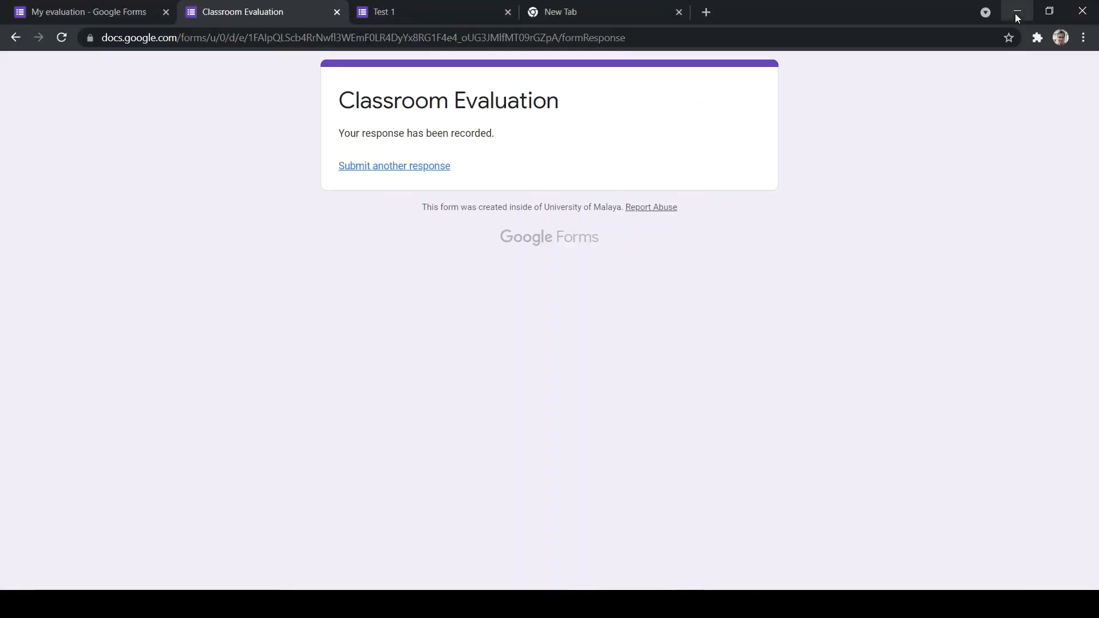
Submit another response for Group B with the comment "BAD" and a score of 5%
{"action": "left_click", "coordinate": [398, 171]}
{"action": "left_click", "coordinate": [342, 223]}
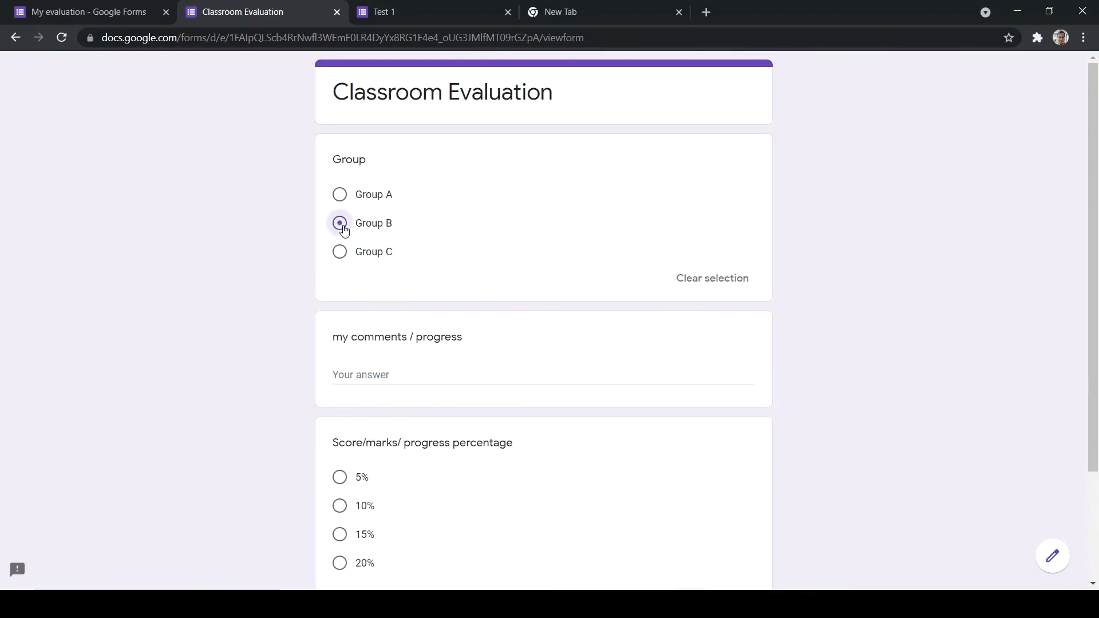
{"action": "left_click", "coordinate": [363, 380]}
{"action": "type", "text": "BAd"}
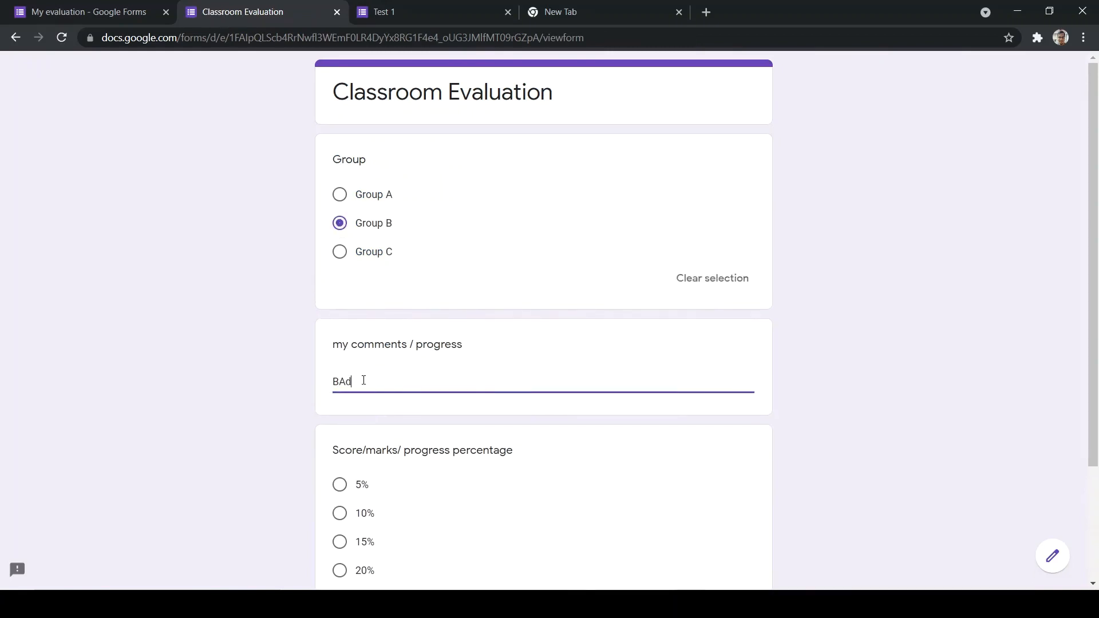
{"action": "key", "text": "BackSpace"}
{"action": "type", "text": "D"}
{"action": "left_click", "coordinate": [339, 485]}
{"action": "scroll", "coordinate": [962, 402], "scroll_direction": "down", "scroll_amount": 3}
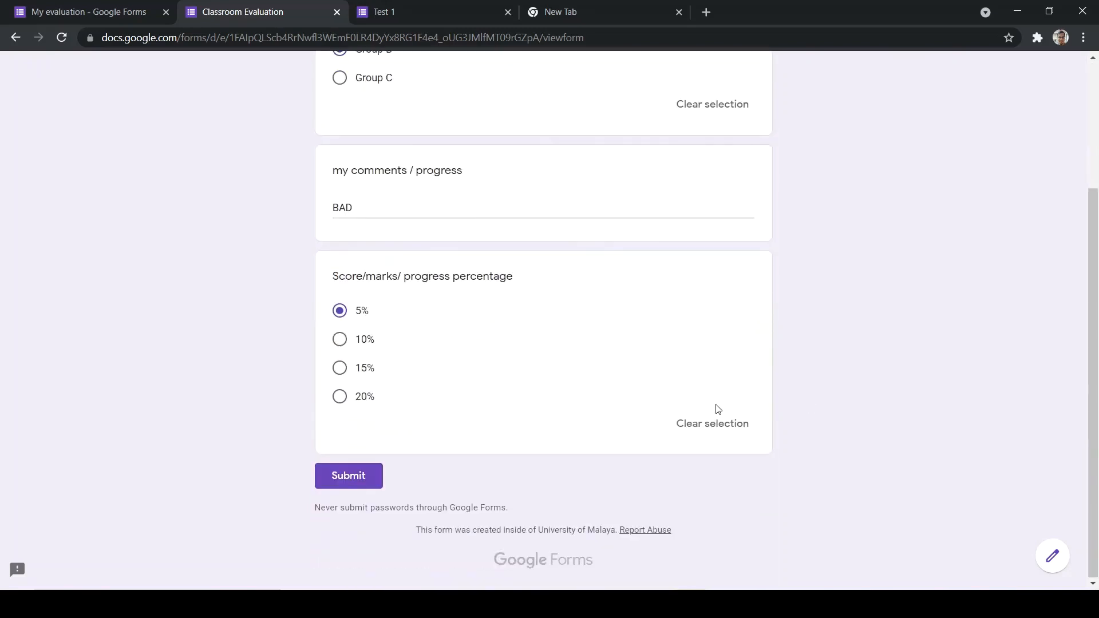
{"action": "left_click", "coordinate": [321, 482]}
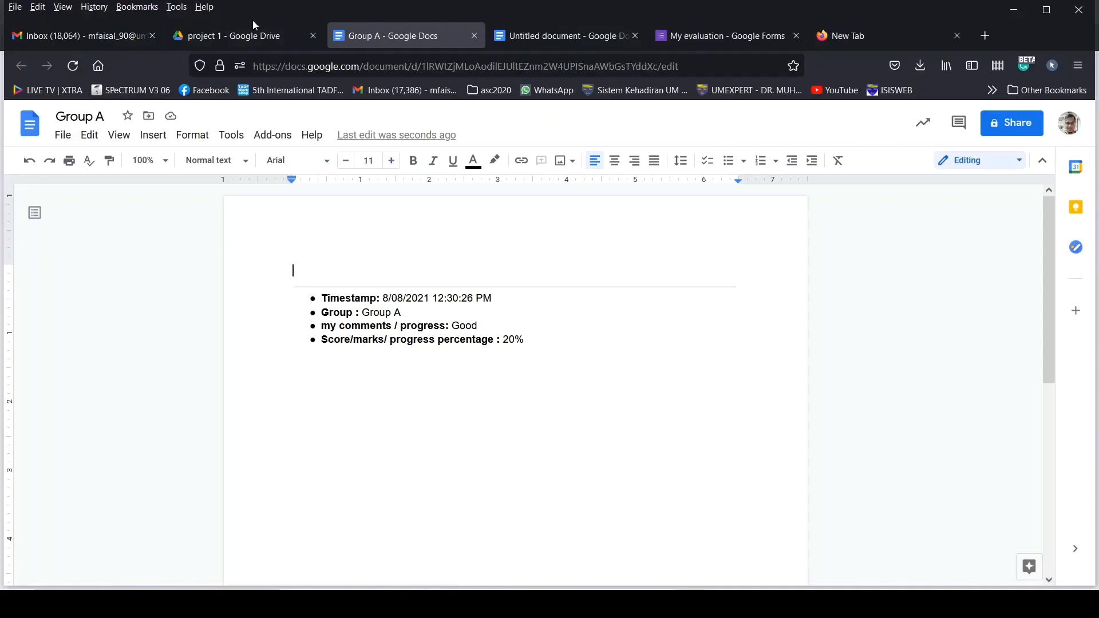
Open the Group B document from the project 1 folder to check its appended response, and return to Chrome
{"action": "left_click", "coordinate": [228, 35]}
{"action": "double_click", "coordinate": [268, 325]}
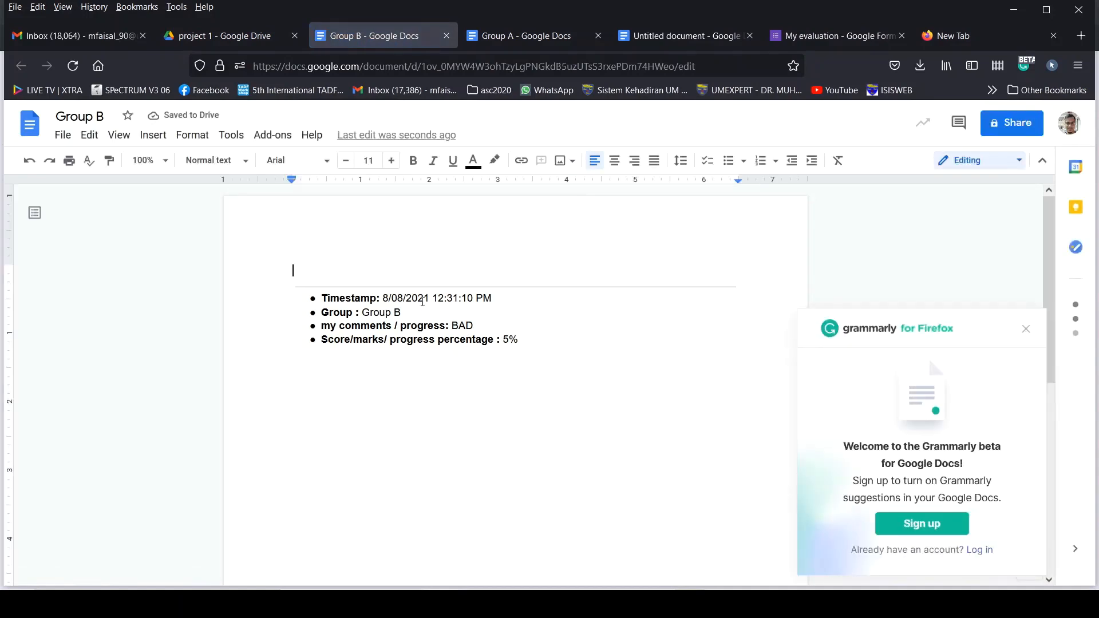
{"action": "left_click", "coordinate": [1012, 10]}
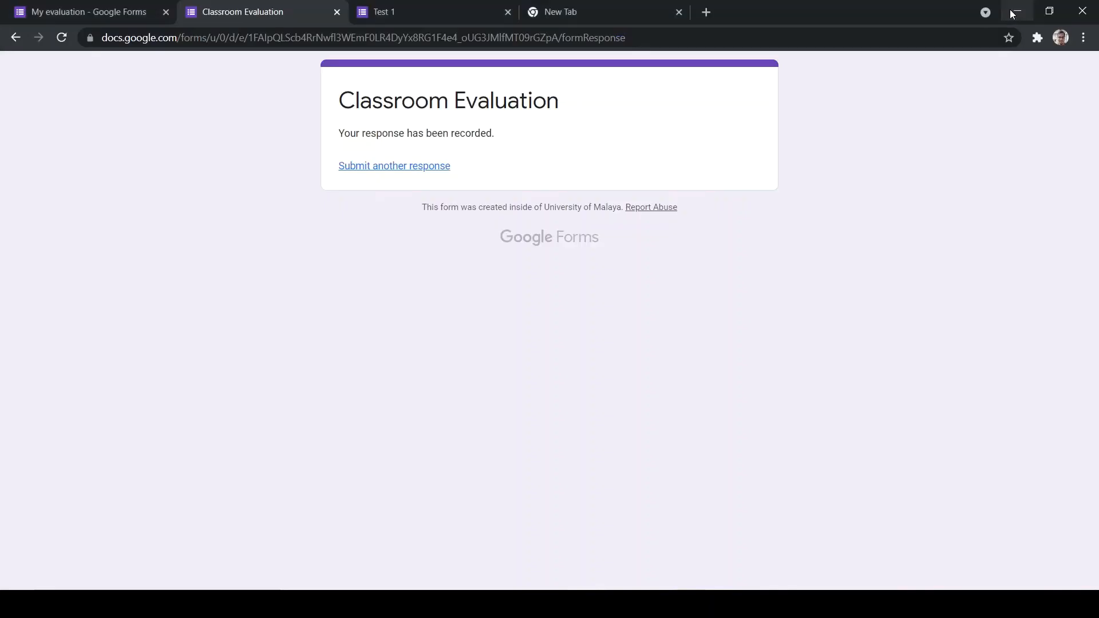
Go back to the My evaluation form editor and review its questions
{"action": "left_click", "coordinate": [67, 8]}
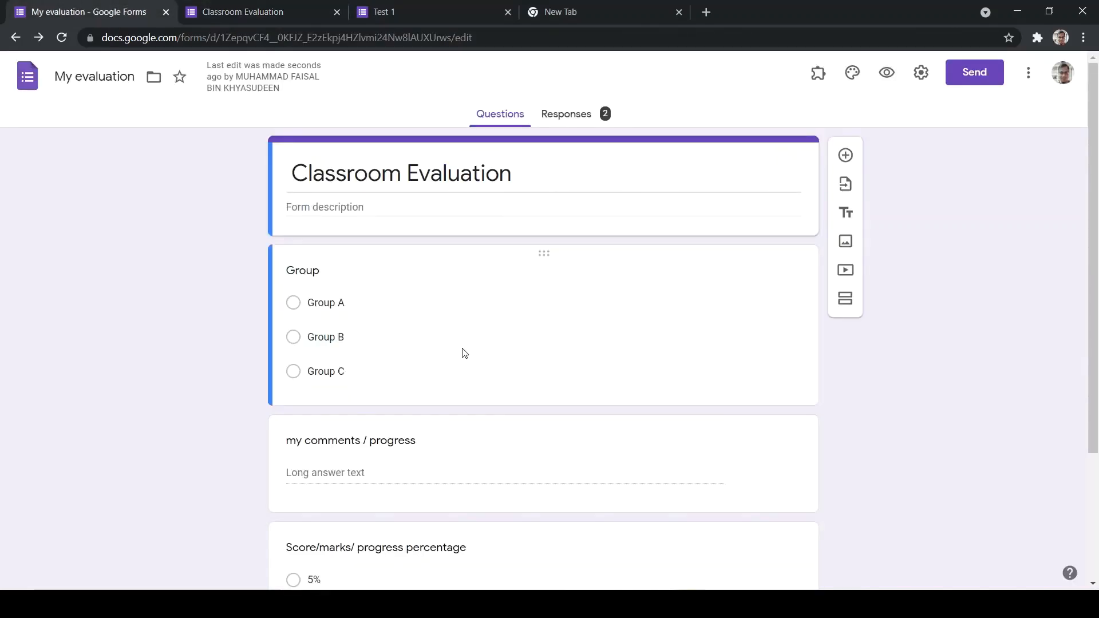
{"action": "scroll", "coordinate": [352, 415], "scroll_direction": "down", "scroll_amount": 3}
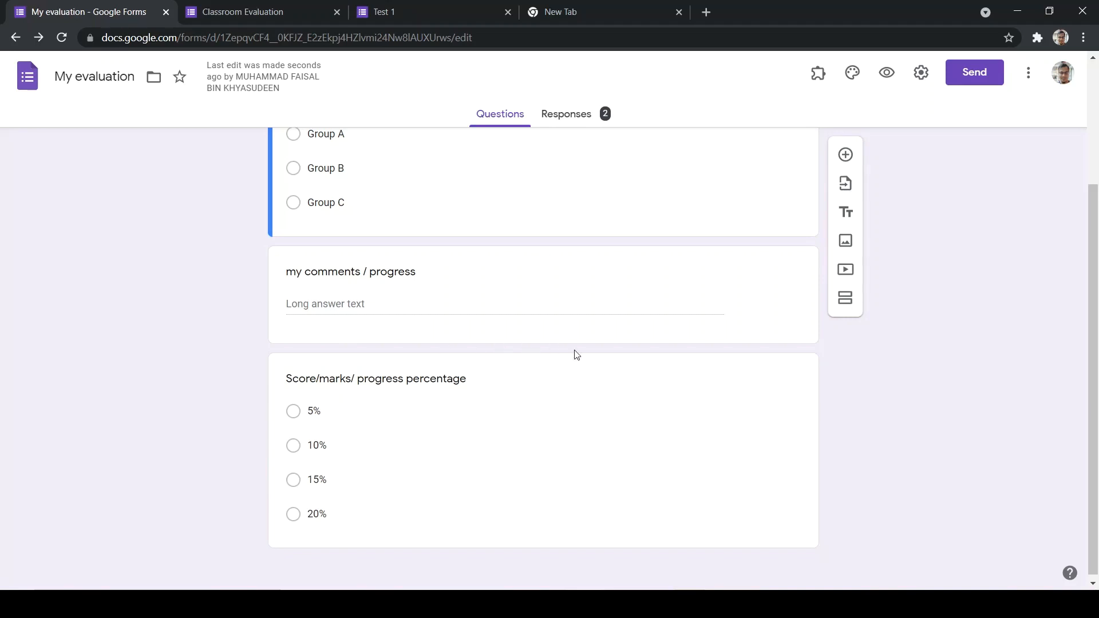
{"action": "scroll", "coordinate": [970, 378], "scroll_direction": "up", "scroll_amount": 2}
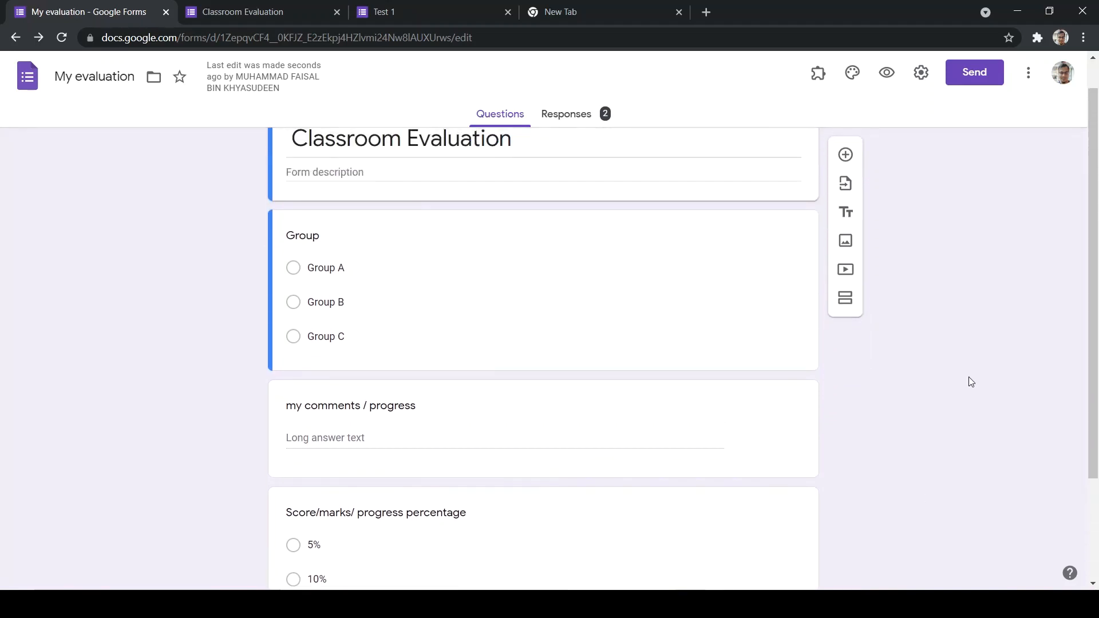